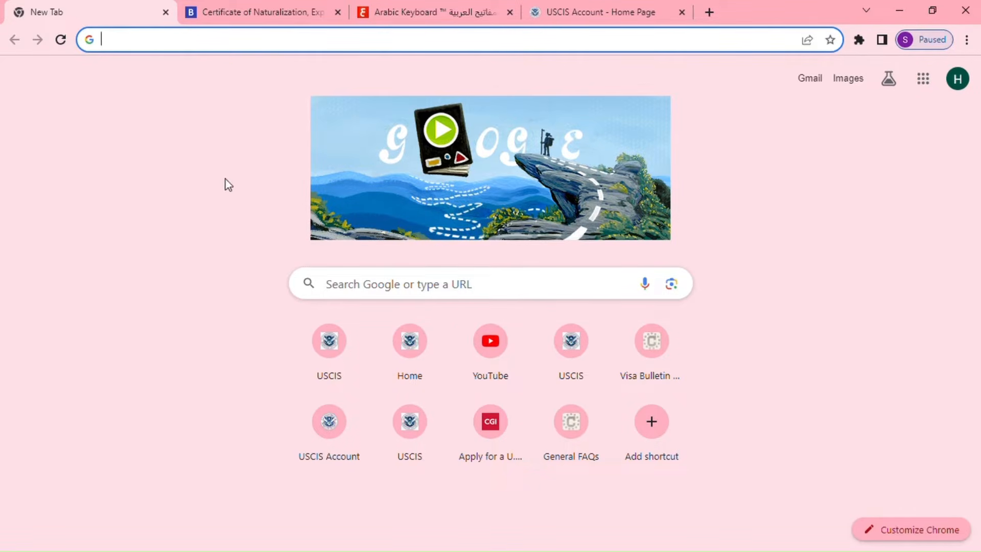
Go to the USCIS home page by entering uscis in Chrome's address bar.
{"action": "left_click", "coordinate": [189, 47]}
{"action": "type", "text": "usc"}
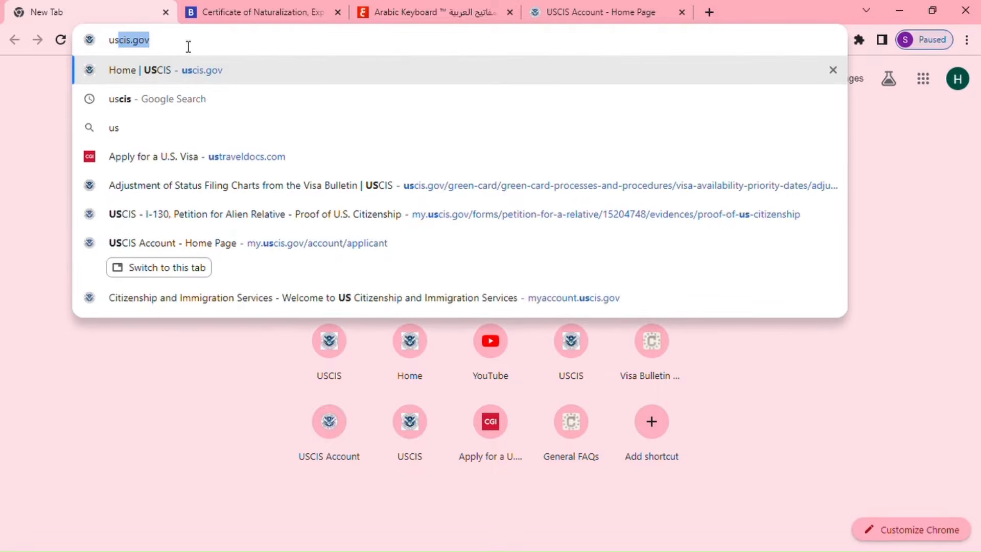
{"action": "type", "text": "is"}
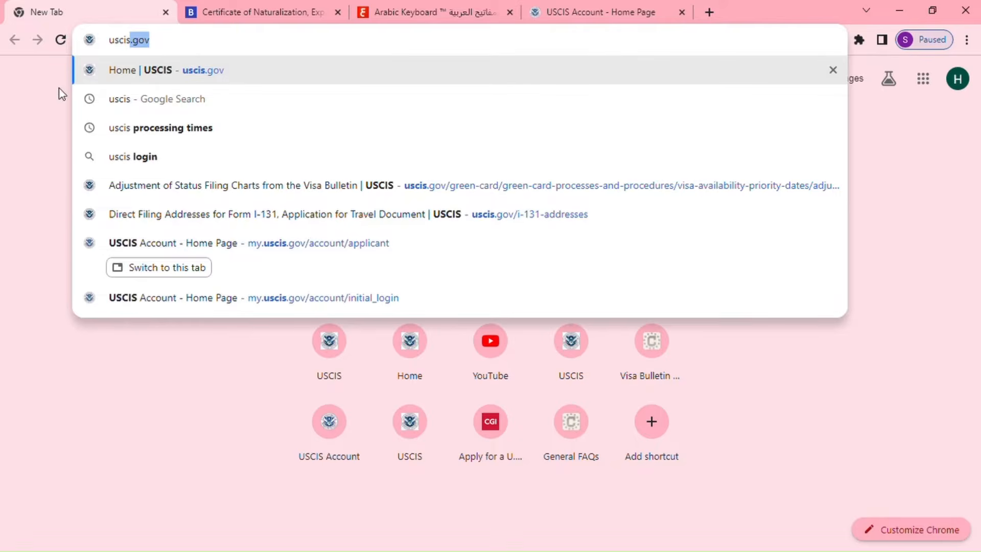
{"action": "left_click", "coordinate": [118, 72]}
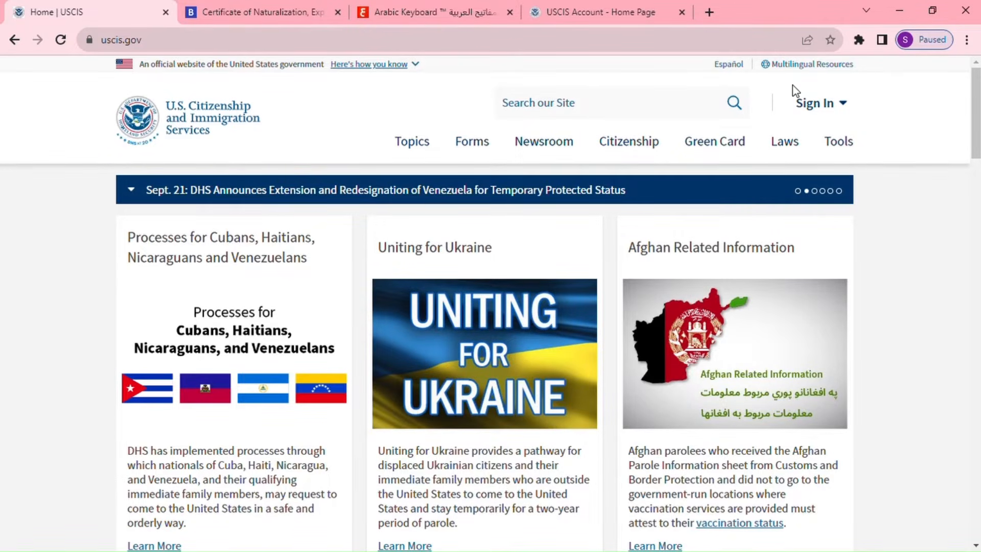
Sign in to the USCIS online account from the top-right Sign In menu.
{"action": "left_click", "coordinate": [850, 108]}
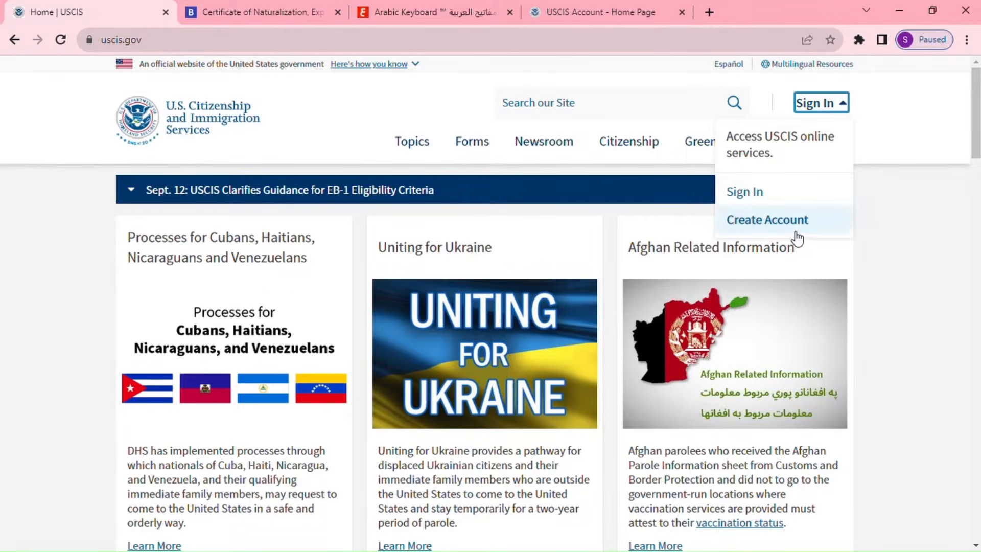
{"action": "left_click", "coordinate": [741, 198]}
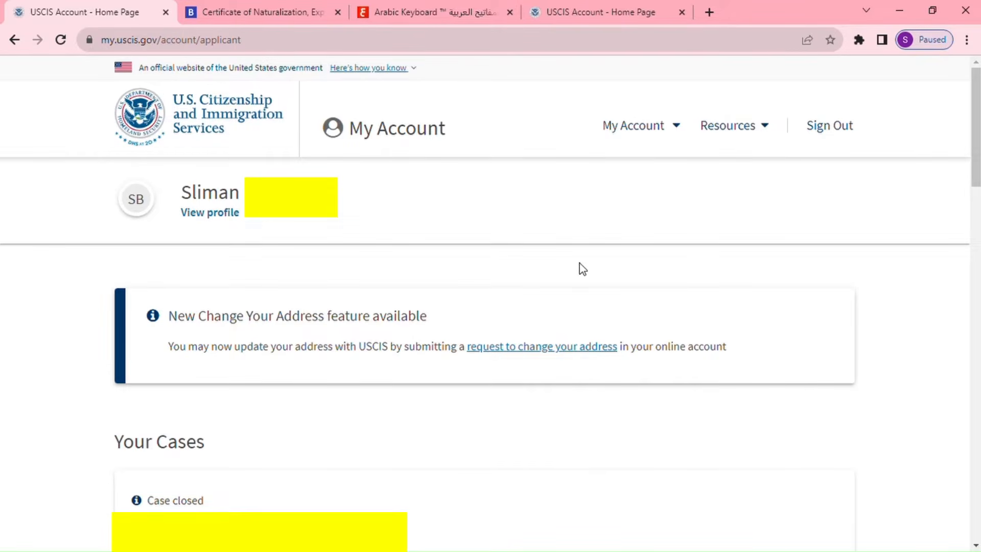
Choose File a form online from the My Account menu.
{"action": "left_click", "coordinate": [678, 129]}
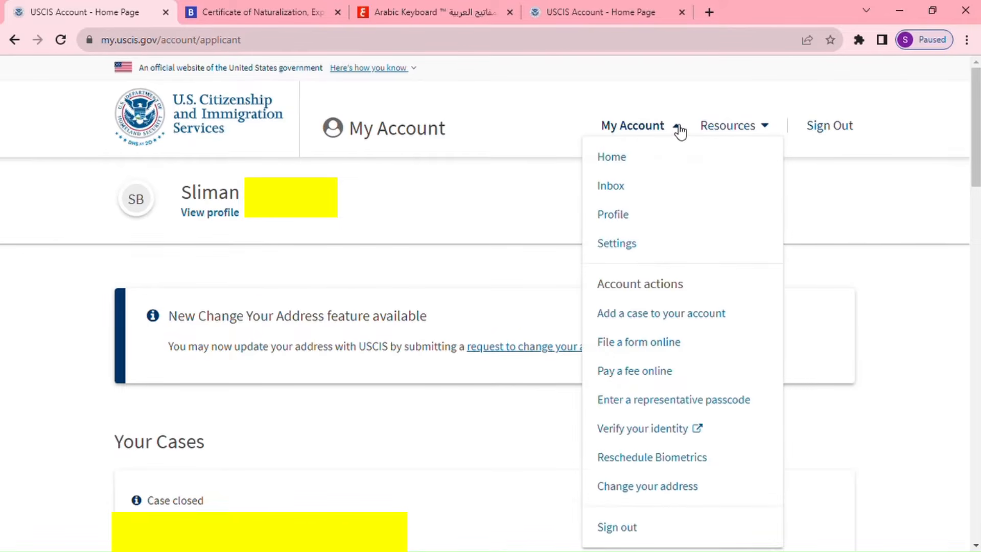
{"action": "left_click", "coordinate": [682, 350]}
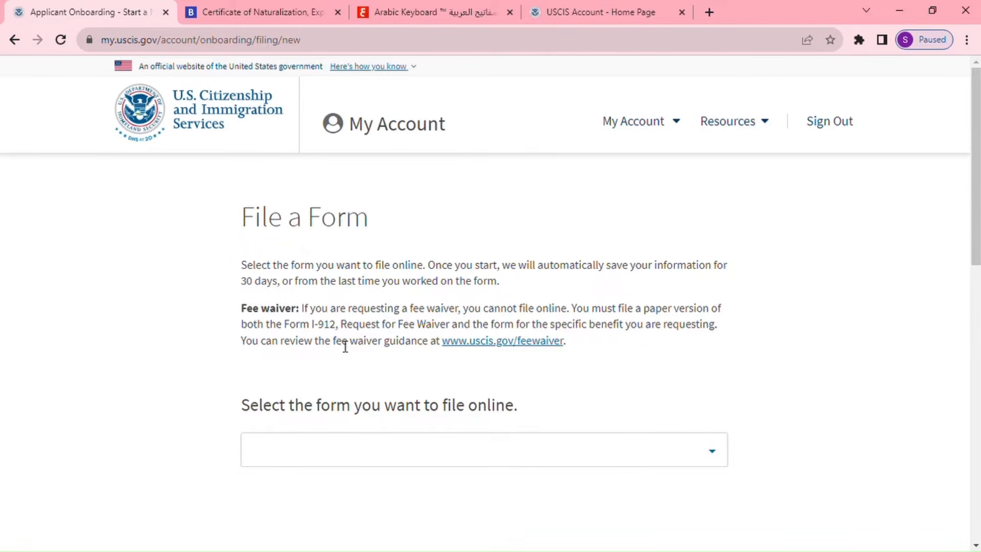
Select I-130, Petition for Alien Relative from the forms list and start it.
{"action": "scroll", "coordinate": [531, 398], "scroll_direction": "down", "scroll_amount": 1}
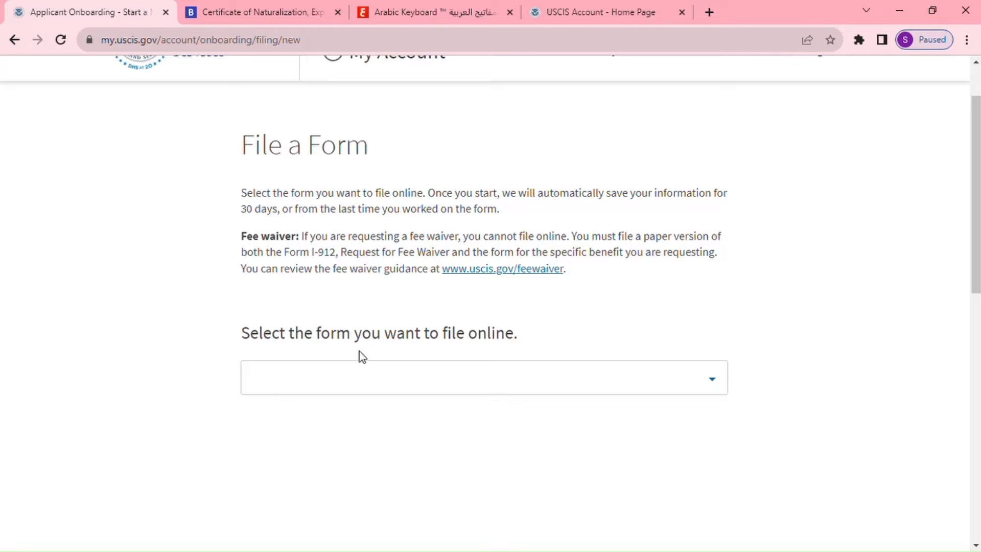
{"action": "left_click", "coordinate": [715, 387]}
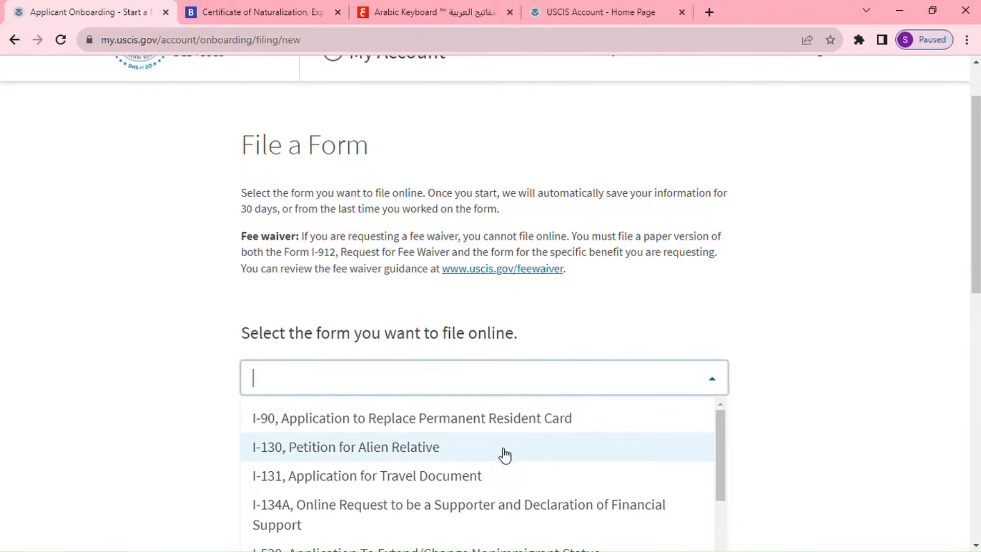
{"action": "left_click", "coordinate": [403, 460]}
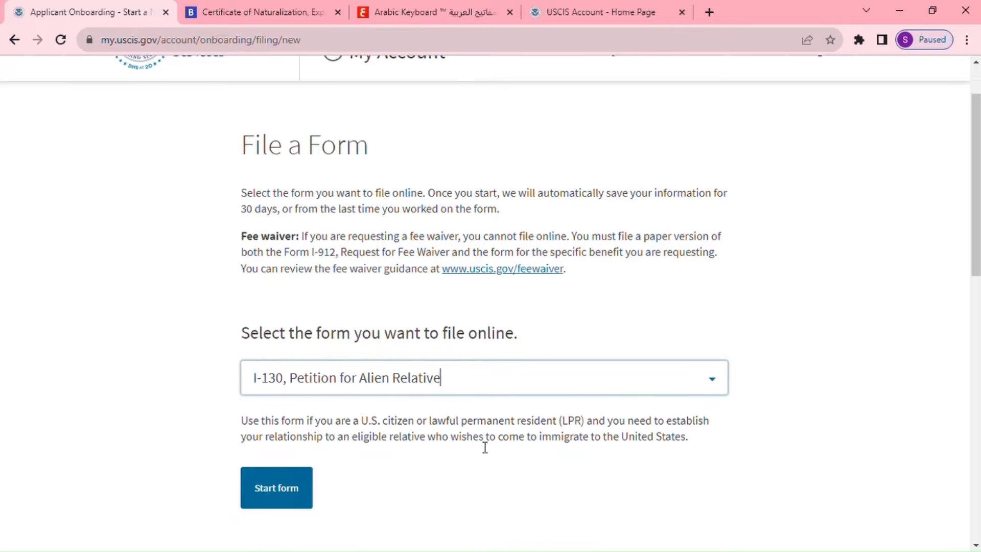
{"action": "left_click", "coordinate": [275, 494]}
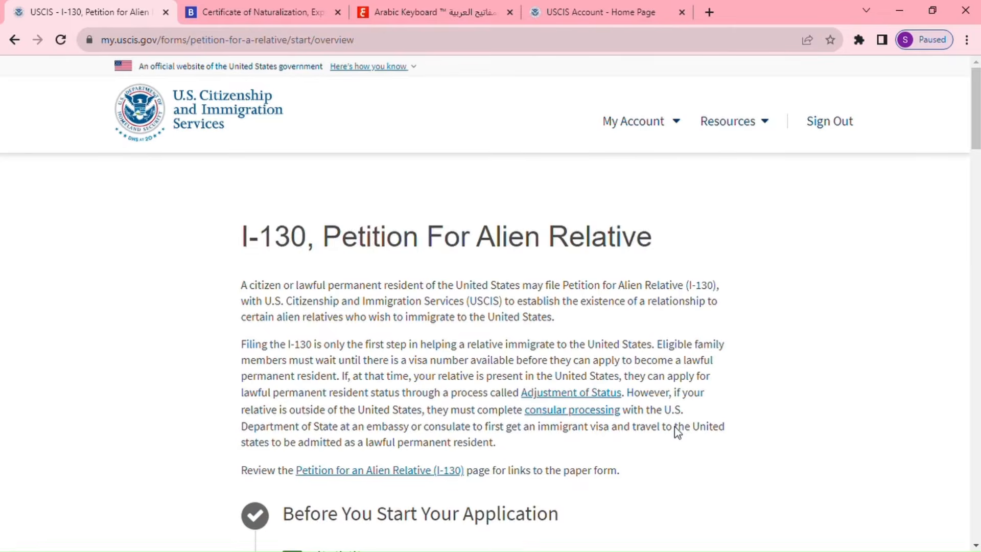
Read through the I-130 overview page and continue to Completing Your Form Online.
{"action": "scroll", "coordinate": [674, 424], "scroll_direction": "down", "scroll_amount": 3}
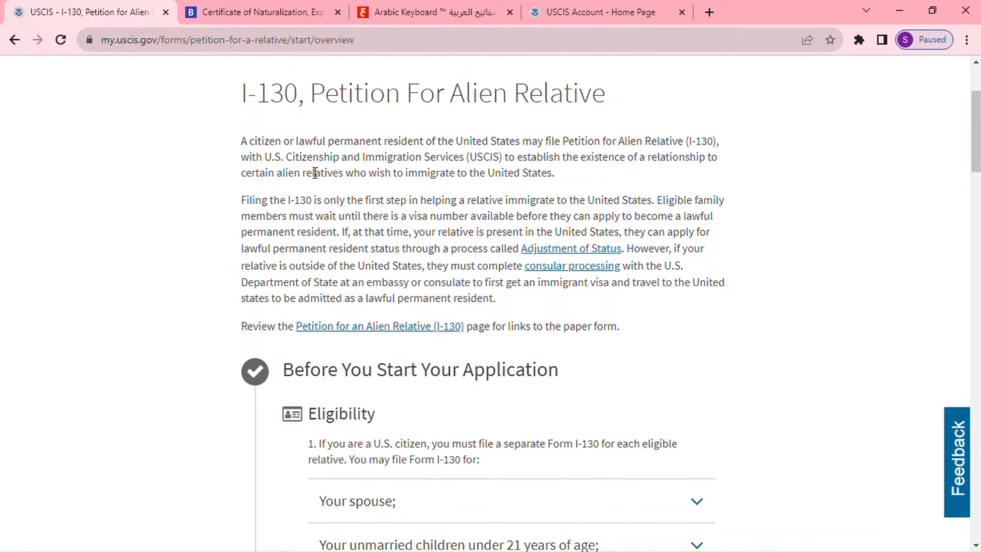
{"action": "scroll", "coordinate": [492, 246], "scroll_direction": "down", "scroll_amount": 4}
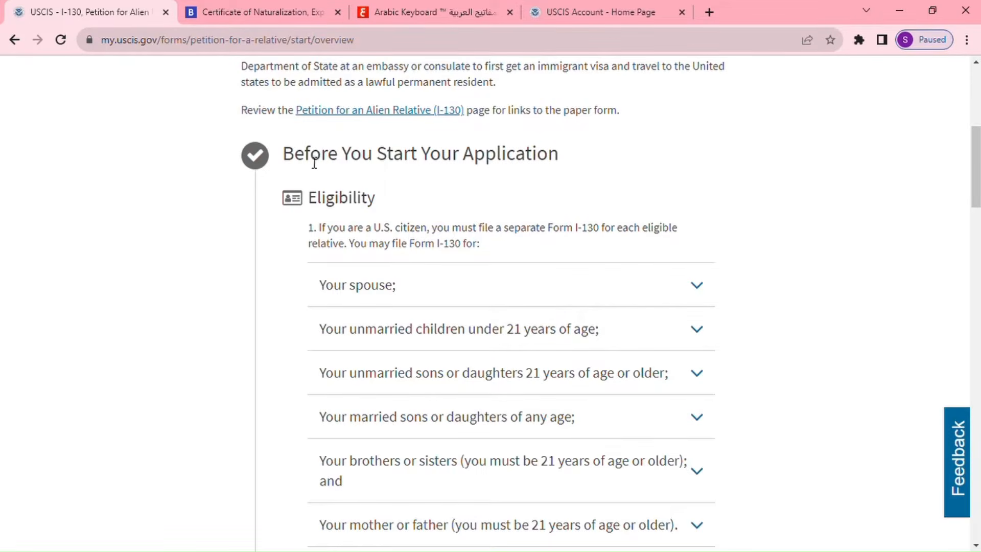
{"action": "scroll", "coordinate": [441, 276], "scroll_direction": "down", "scroll_amount": 7}
{"action": "scroll", "coordinate": [443, 276], "scroll_direction": "down", "scroll_amount": 5}
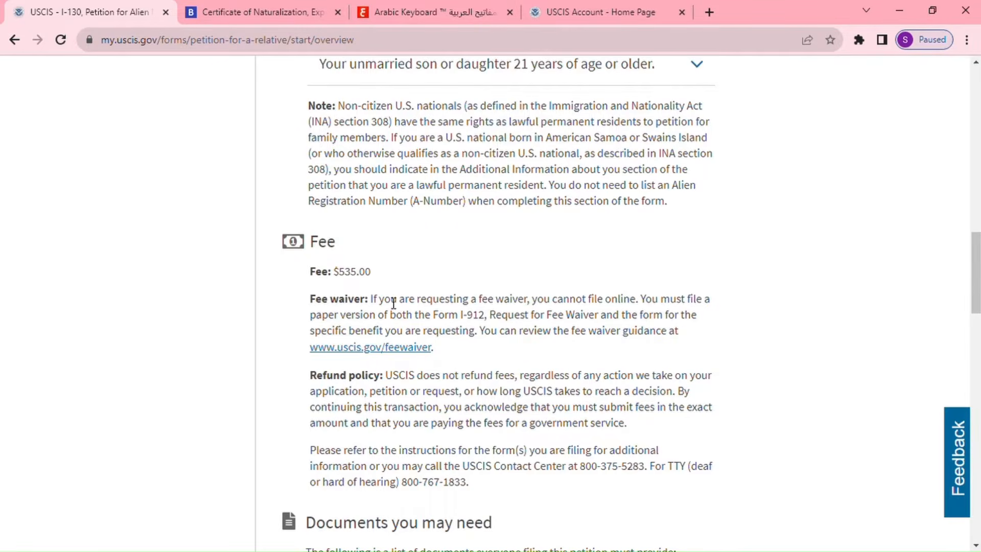
{"action": "scroll", "coordinate": [394, 302], "scroll_direction": "down", "scroll_amount": 5}
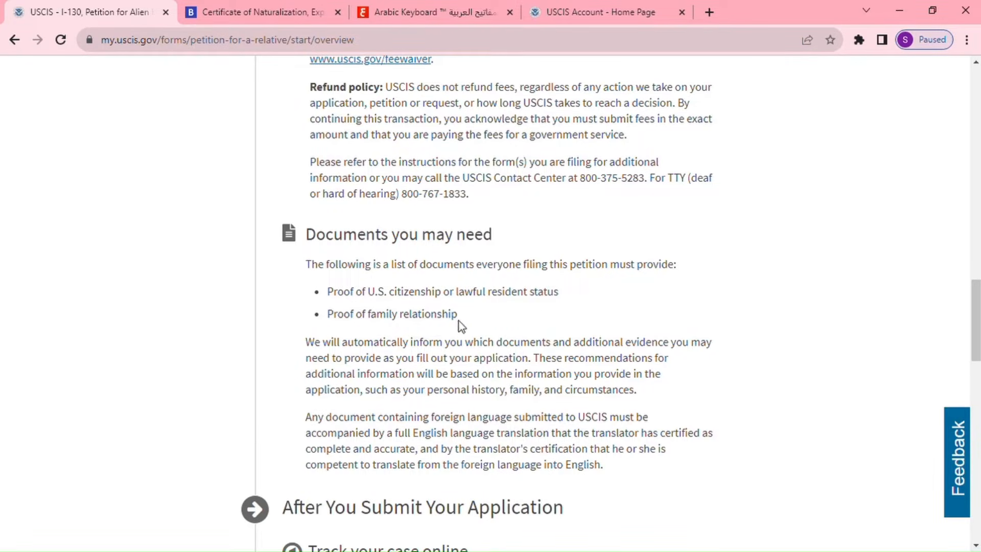
{"action": "scroll", "coordinate": [488, 323], "scroll_direction": "down", "scroll_amount": 5}
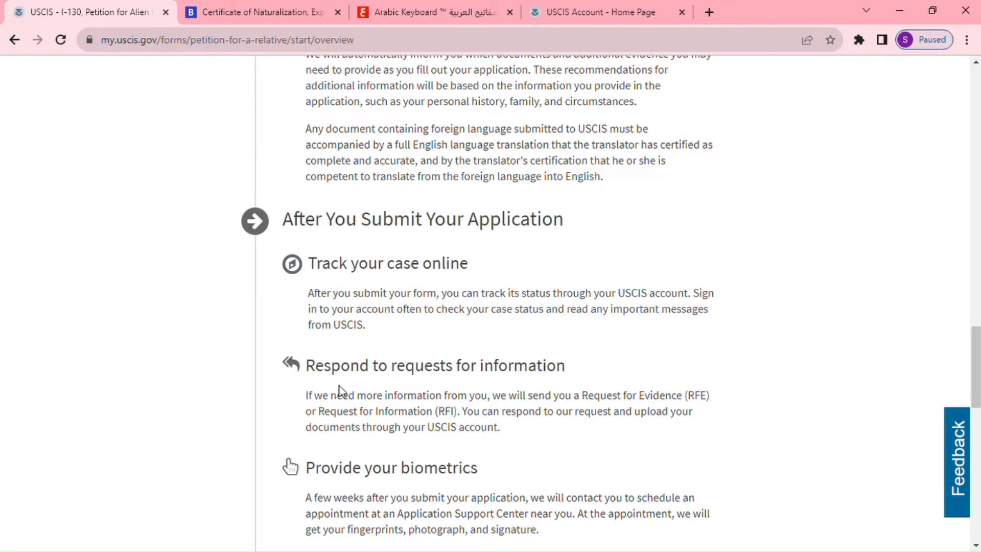
{"action": "scroll", "coordinate": [574, 385], "scroll_direction": "down", "scroll_amount": 4}
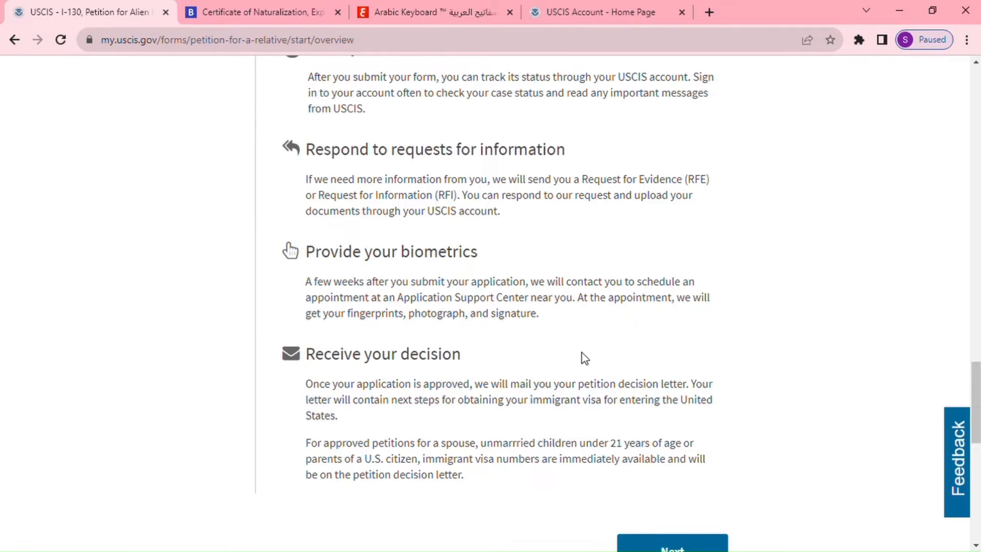
{"action": "scroll", "coordinate": [585, 358], "scroll_direction": "down", "scroll_amount": 3}
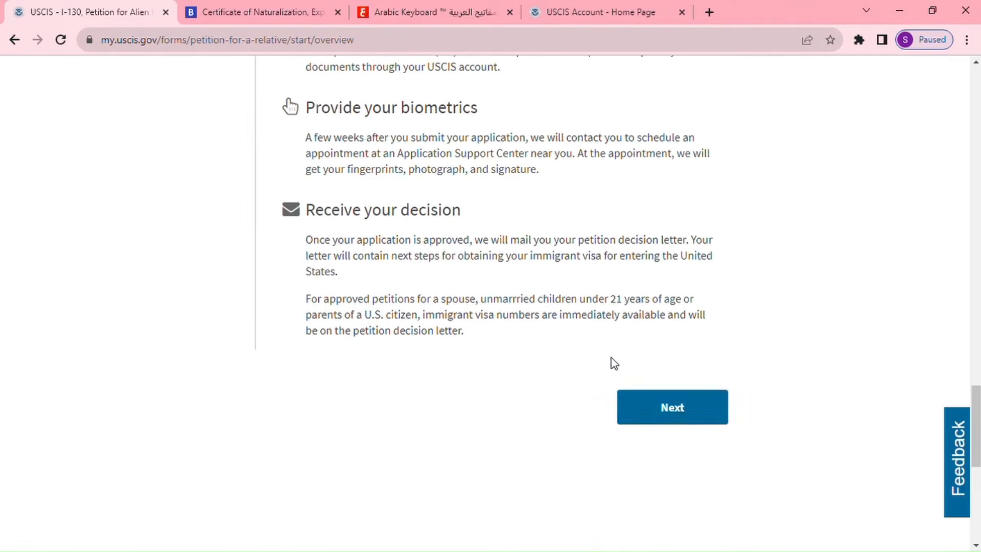
{"action": "left_click", "coordinate": [680, 414]}
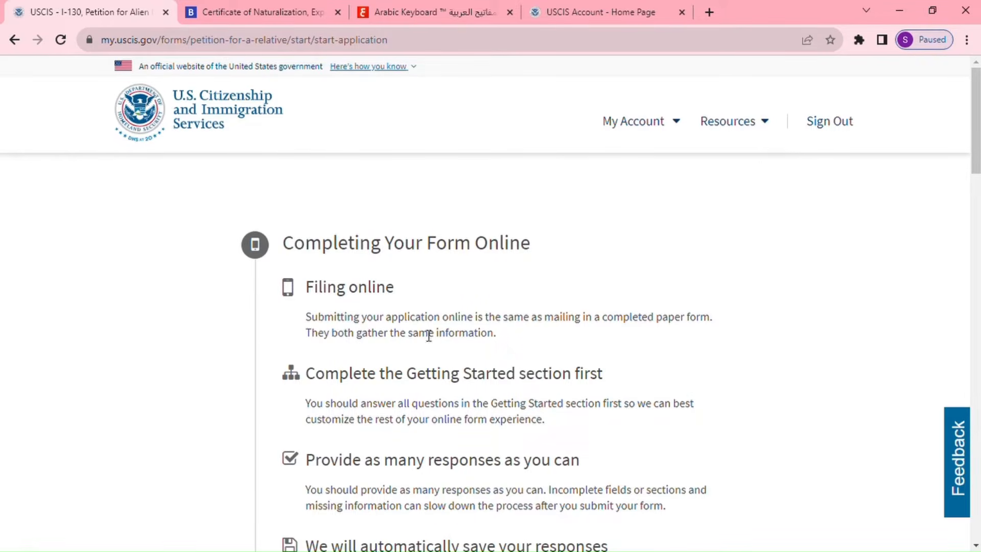
Go past the DHS Privacy Notice and Security Reminder and start the I-130 form.
{"action": "scroll", "coordinate": [432, 357], "scroll_direction": "down", "scroll_amount": 2}
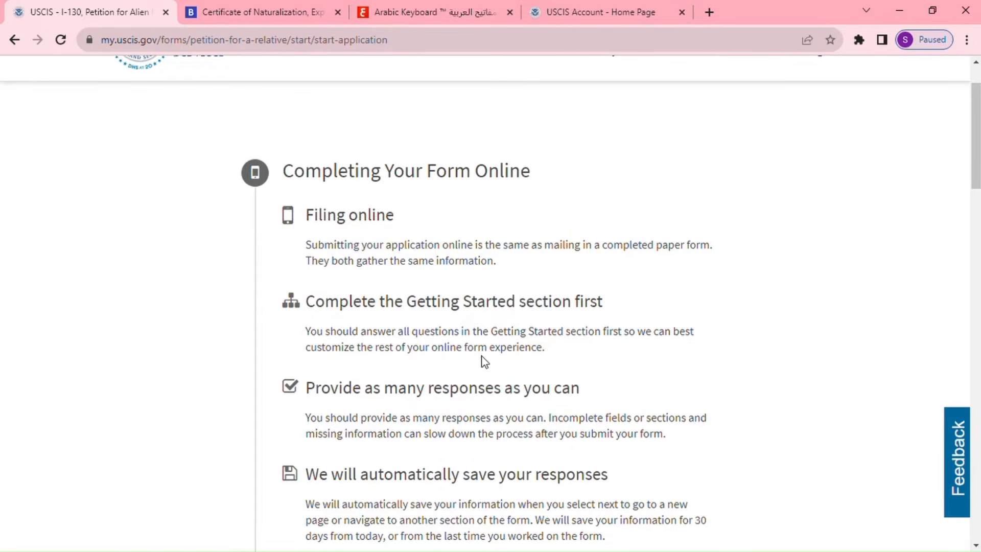
{"action": "scroll", "coordinate": [491, 364], "scroll_direction": "down", "scroll_amount": 4}
{"action": "scroll", "coordinate": [491, 364], "scroll_direction": "down", "scroll_amount": 6}
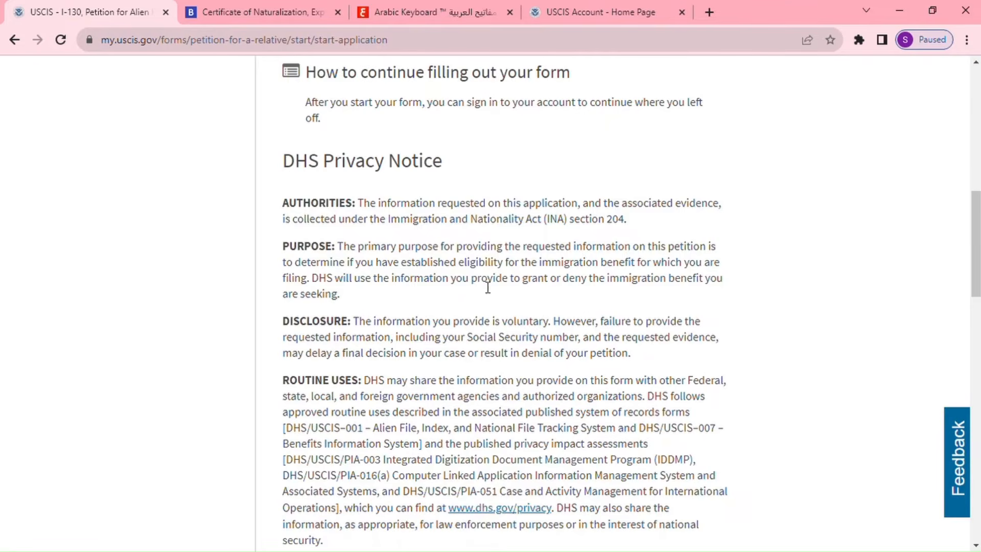
{"action": "scroll", "coordinate": [484, 369], "scroll_direction": "down", "scroll_amount": 3}
{"action": "scroll", "coordinate": [483, 368], "scroll_direction": "down", "scroll_amount": 3}
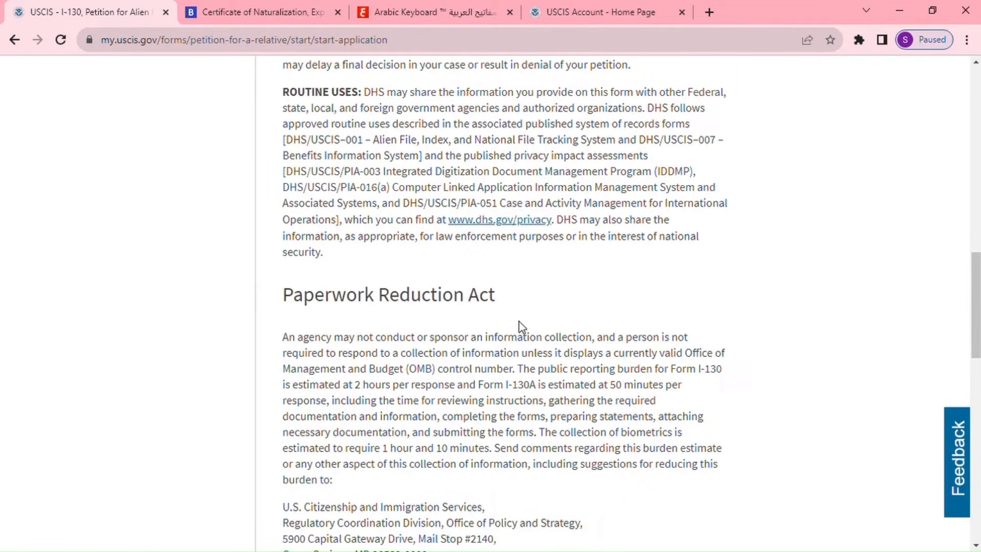
{"action": "scroll", "coordinate": [535, 327], "scroll_direction": "down", "scroll_amount": 6}
{"action": "scroll", "coordinate": [528, 325], "scroll_direction": "down", "scroll_amount": 3}
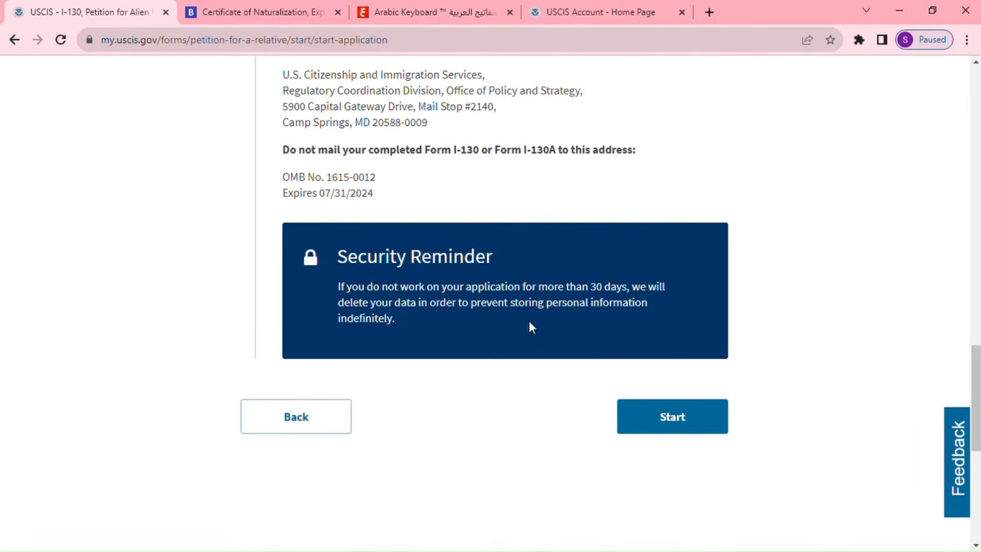
{"action": "left_click", "coordinate": [679, 421]}
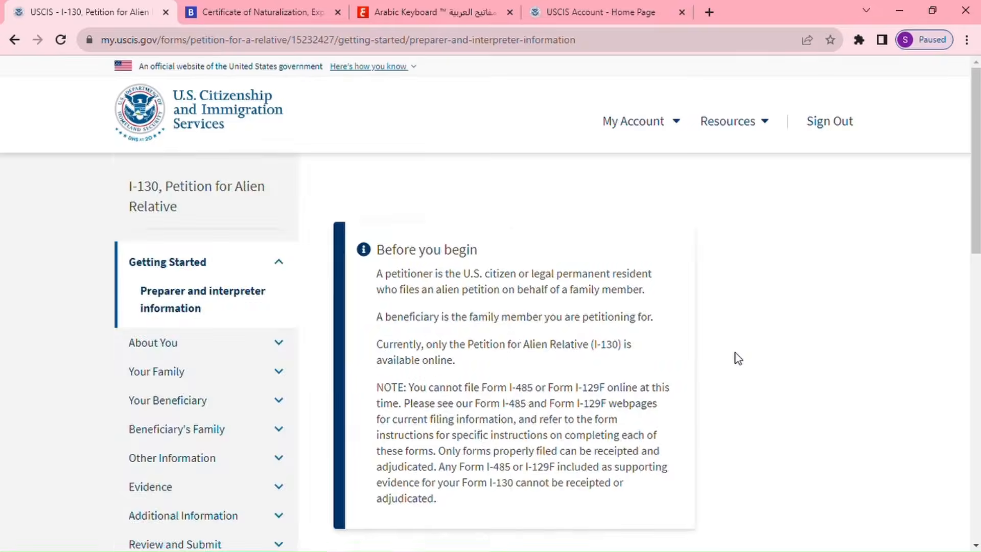
Answer No to someone assisting with the application, then continue to Your name.
{"action": "scroll", "coordinate": [730, 352], "scroll_direction": "down", "scroll_amount": 2}
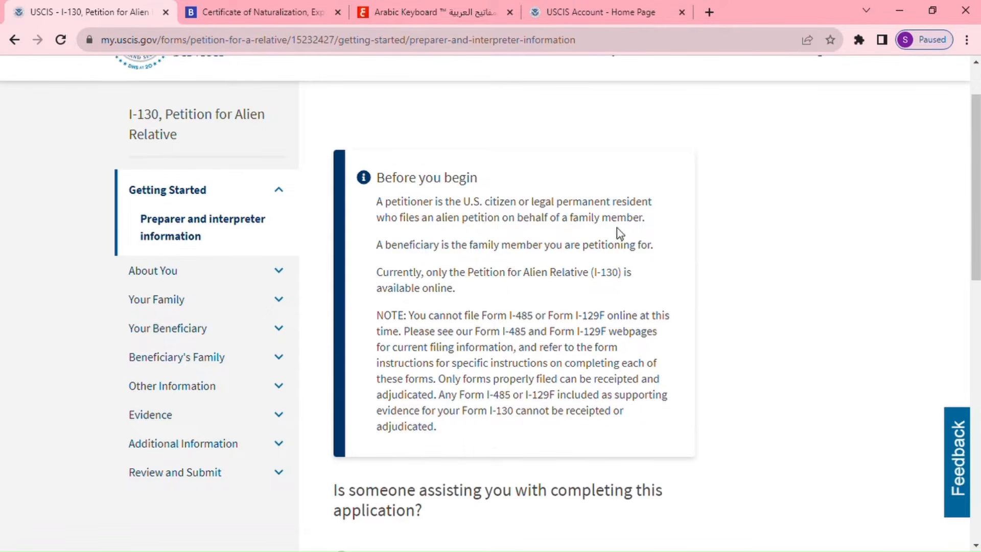
{"action": "scroll", "coordinate": [656, 366], "scroll_direction": "down", "scroll_amount": 5}
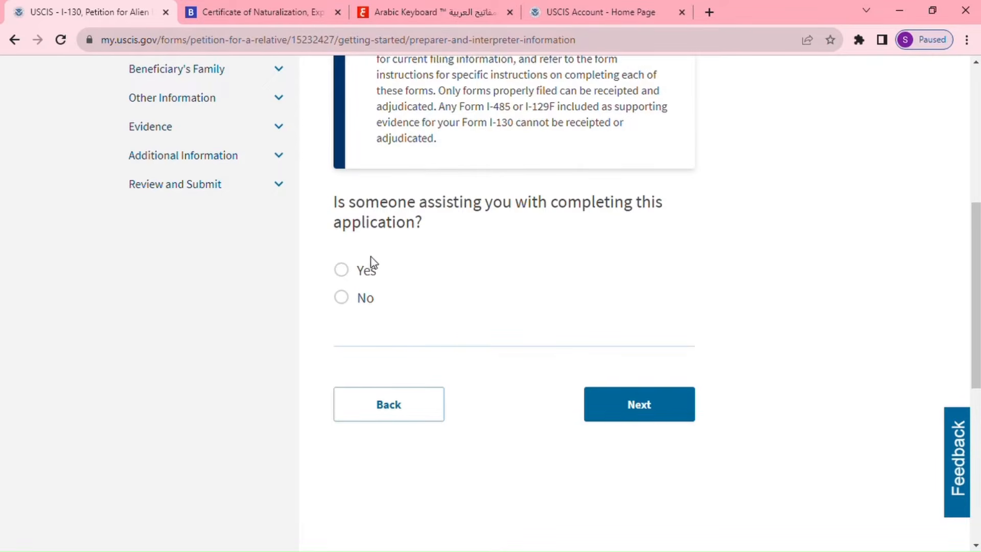
{"action": "left_click", "coordinate": [353, 278]}
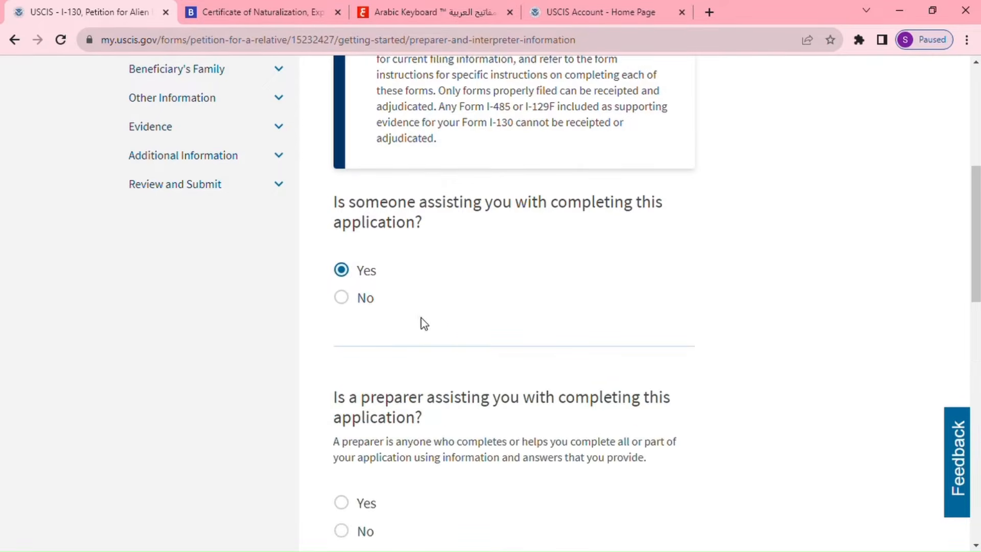
{"action": "scroll", "coordinate": [415, 451], "scroll_direction": "down", "scroll_amount": 1}
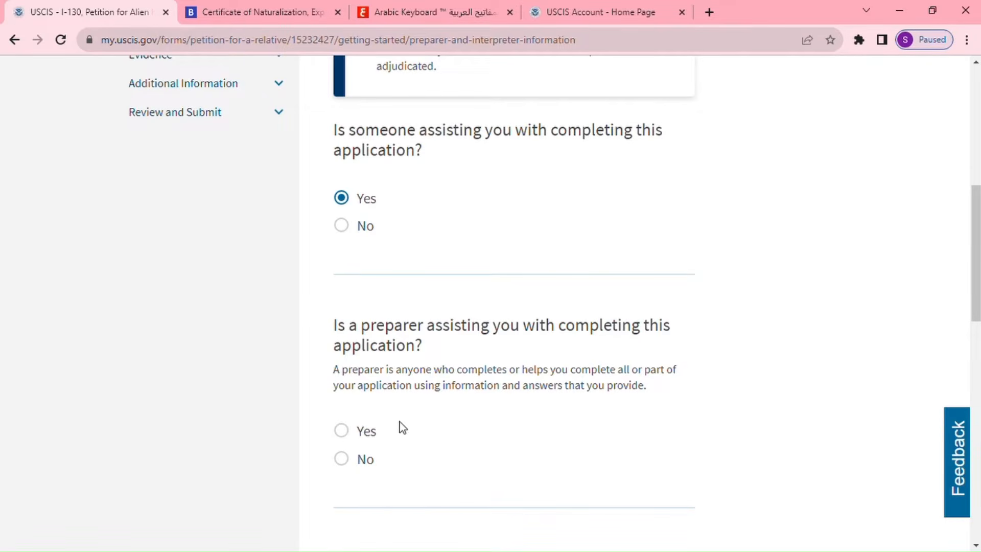
{"action": "left_click", "coordinate": [342, 226]}
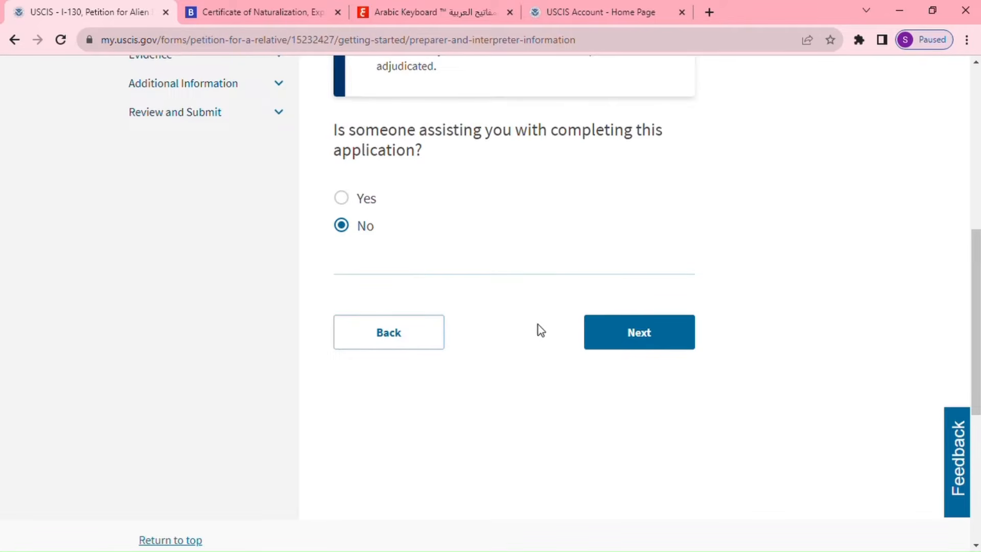
{"action": "left_click", "coordinate": [638, 337]}
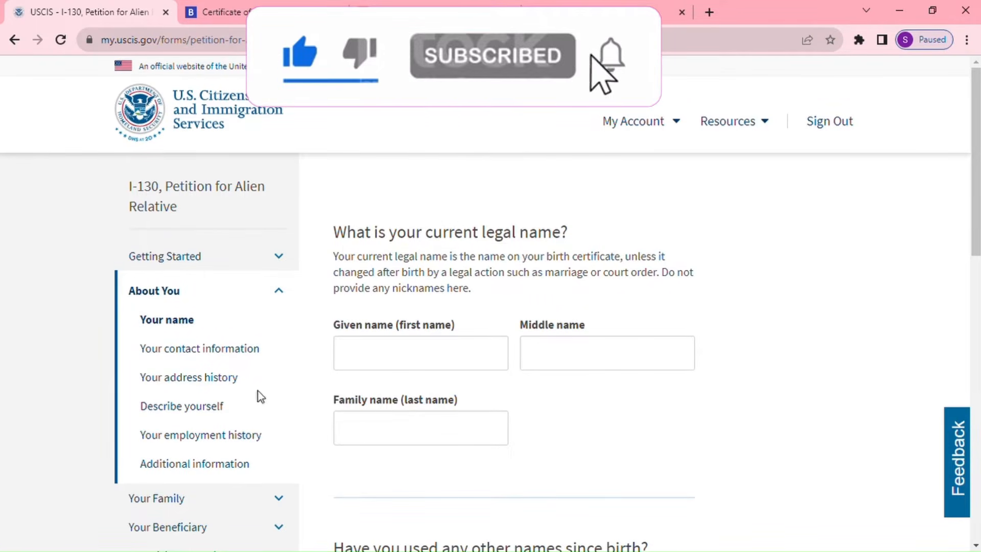
Enter the petitioner's given name and family name.
{"action": "left_click", "coordinate": [451, 367]}
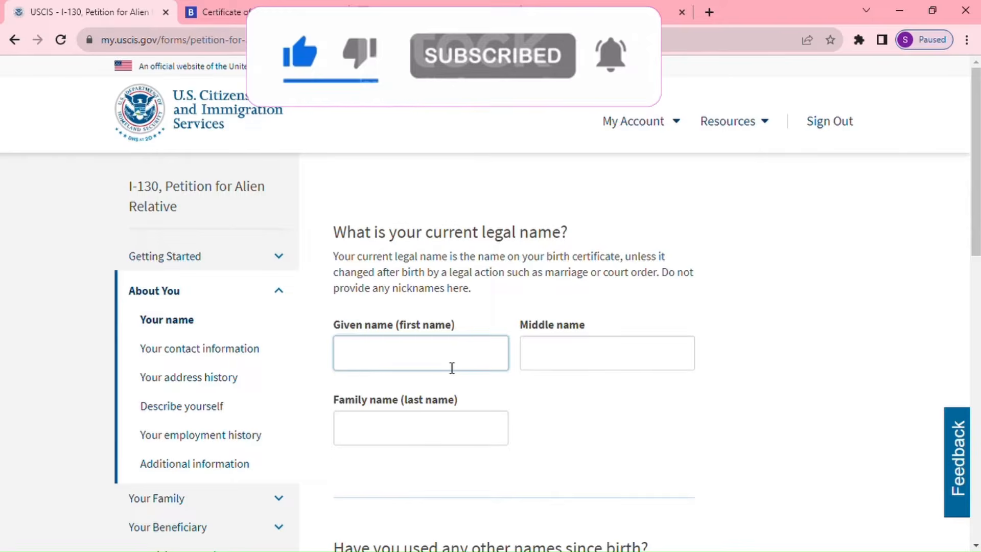
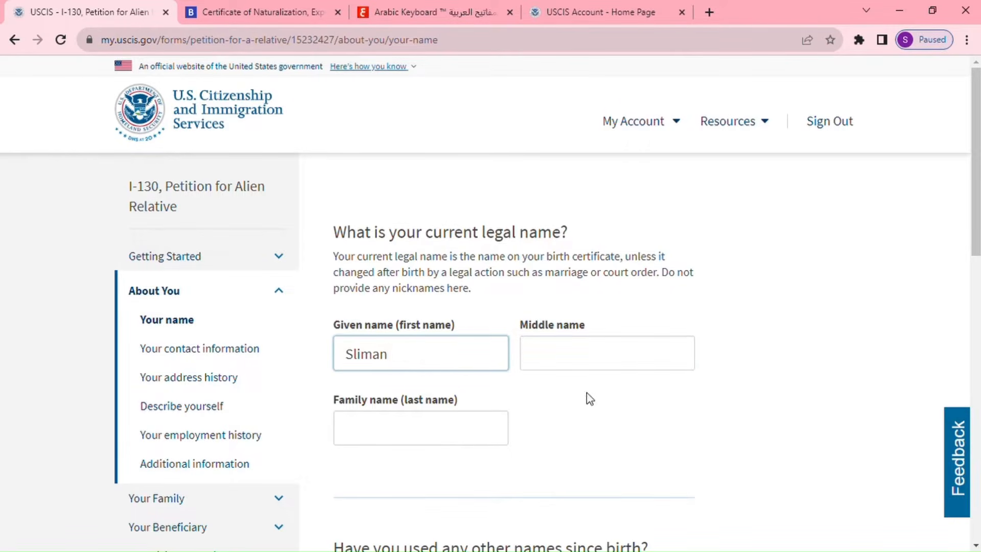
{"action": "left_click", "coordinate": [401, 429]}
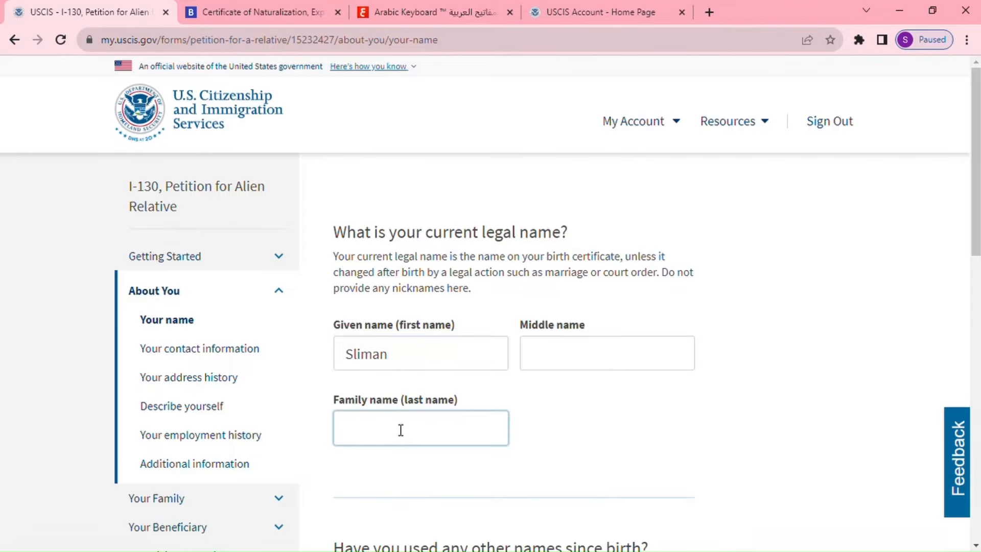
Answer No to having used other names since birth and continue to contact information.
{"action": "scroll", "coordinate": [461, 456], "scroll_direction": "down", "scroll_amount": 4}
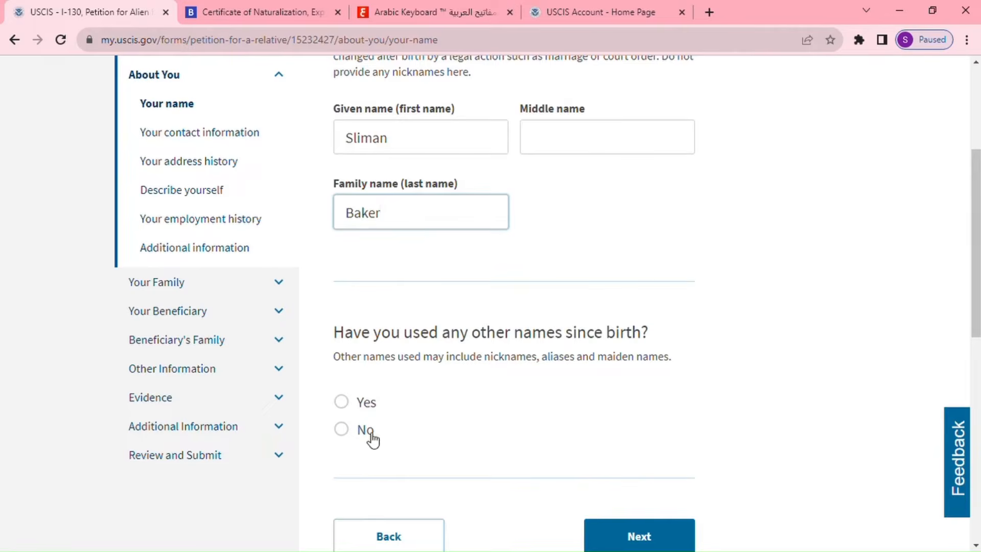
{"action": "left_click", "coordinate": [343, 432]}
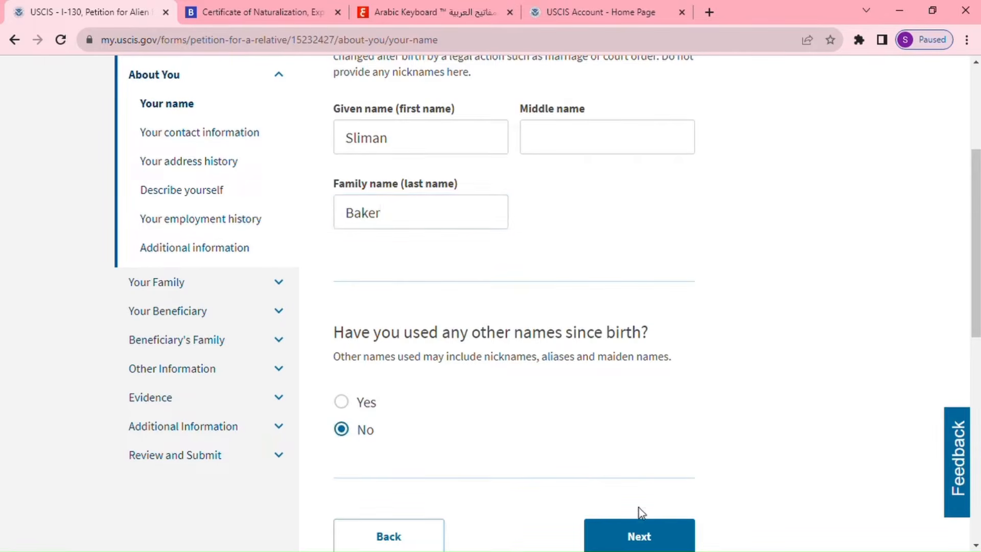
{"action": "left_click", "coordinate": [652, 537]}
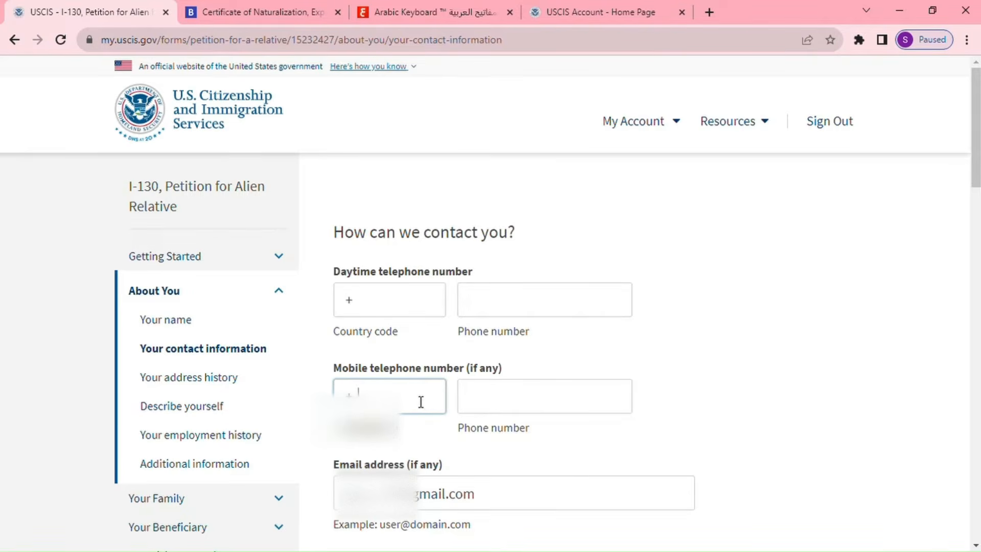
Fill in the petitioner's mobile country code and mobile phone number.
{"action": "type", "text": "17"}
{"action": "left_click", "coordinate": [522, 407]}
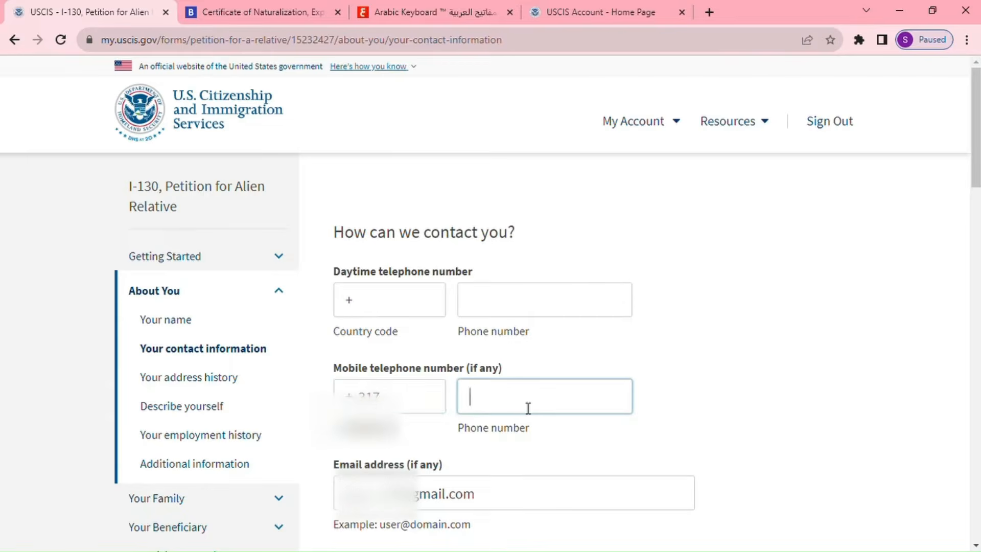
{"action": "type", "text": "1111111"}
{"action": "scroll", "coordinate": [429, 464], "scroll_direction": "down", "scroll_amount": 1}
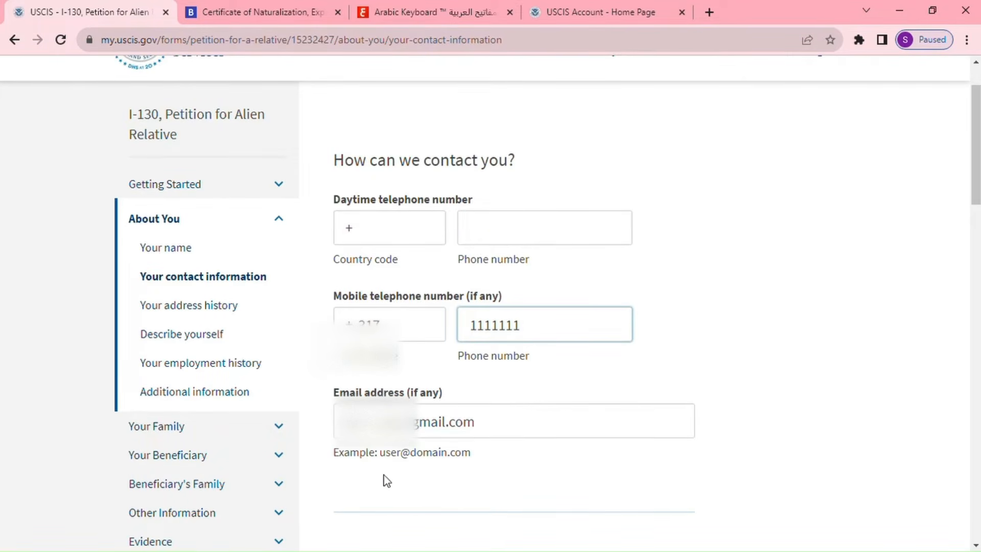
{"action": "scroll", "coordinate": [583, 430], "scroll_direction": "down", "scroll_amount": 4}
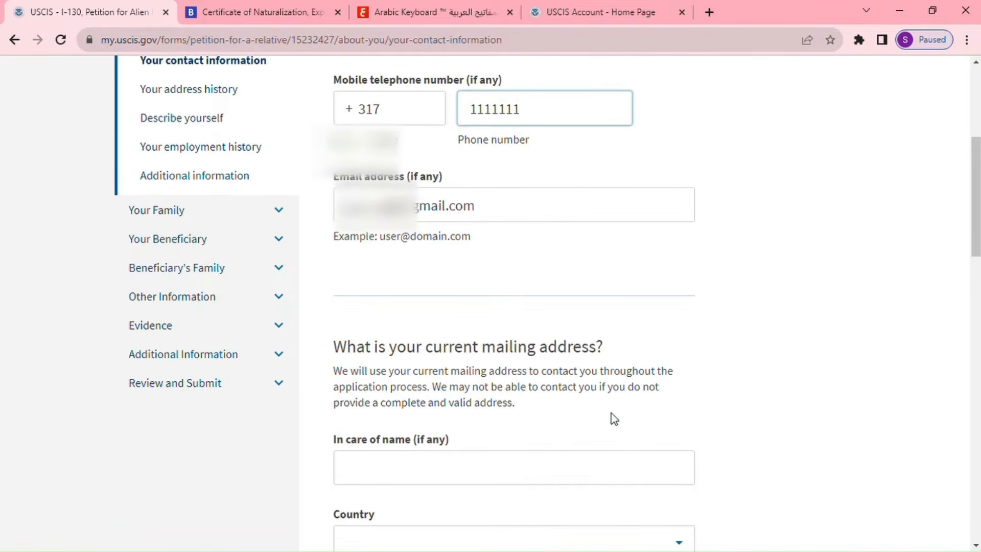
Put the petitioner's full name in the in-care-of name field, replacing the mistyped street address.
{"action": "scroll", "coordinate": [613, 417], "scroll_direction": "down", "scroll_amount": 1}
{"action": "left_click", "coordinate": [618, 411]}
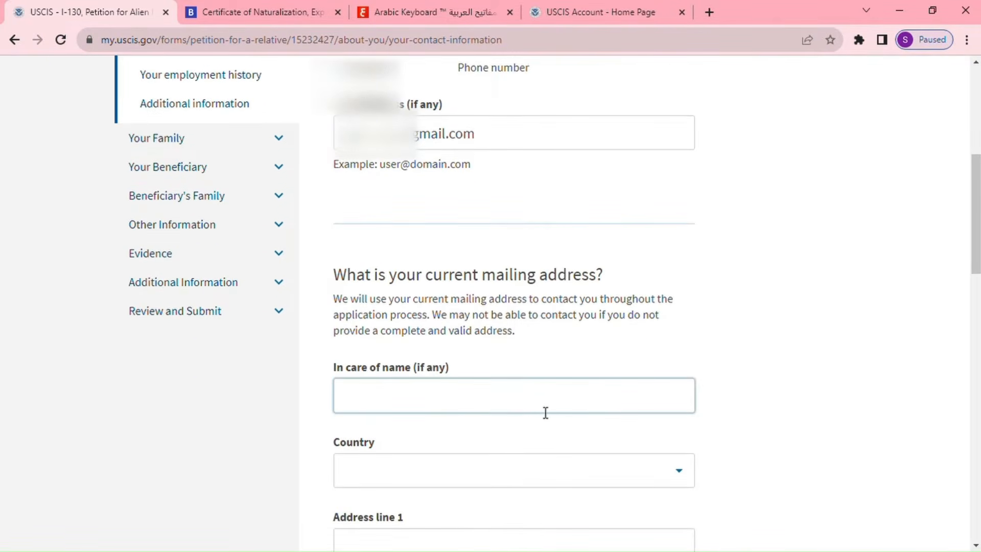
{"action": "scroll", "coordinate": [545, 398], "scroll_direction": "down", "scroll_amount": 1}
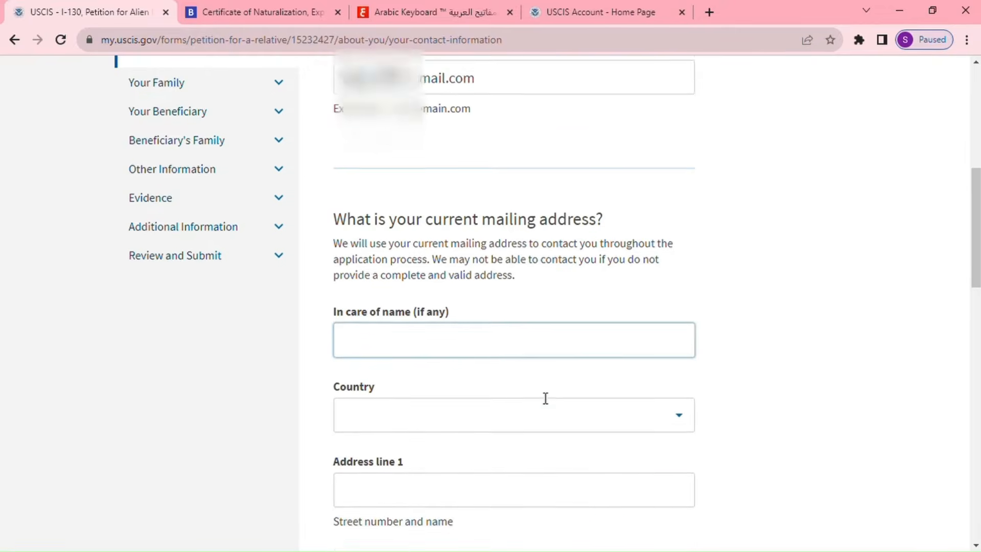
{"action": "left_click", "coordinate": [545, 398]}
{"action": "scroll", "coordinate": [545, 398], "scroll_direction": "down", "scroll_amount": 1}
{"action": "left_click", "coordinate": [545, 398]}
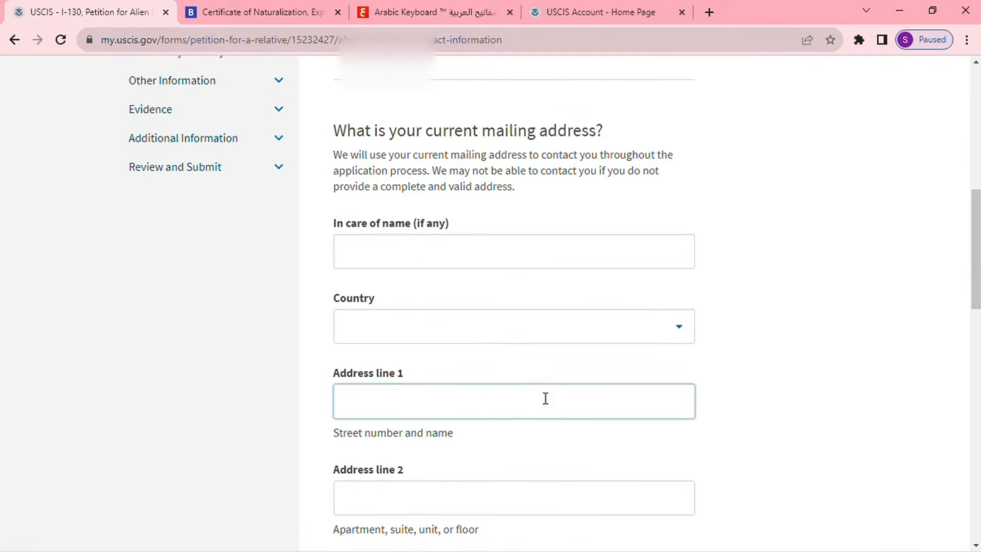
{"action": "left_click", "coordinate": [476, 262]}
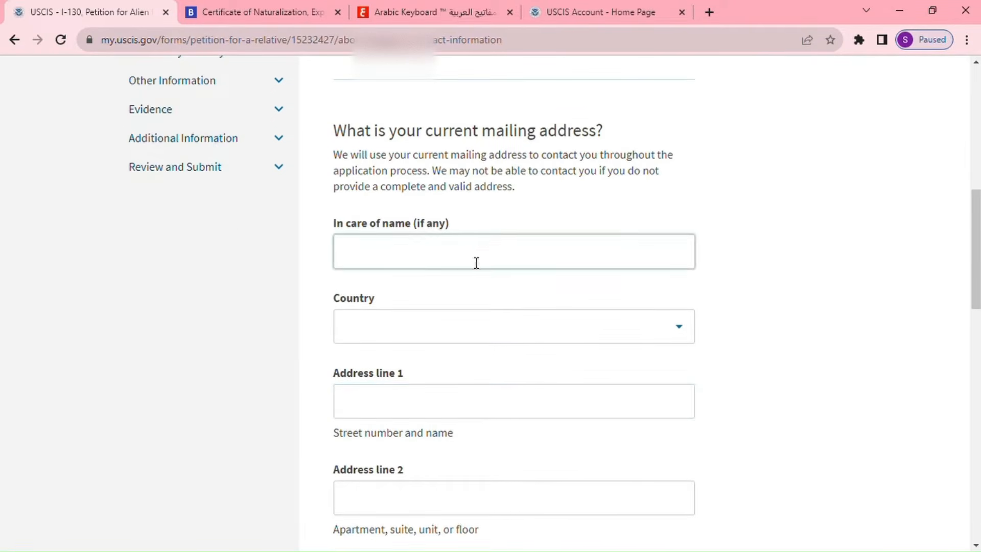
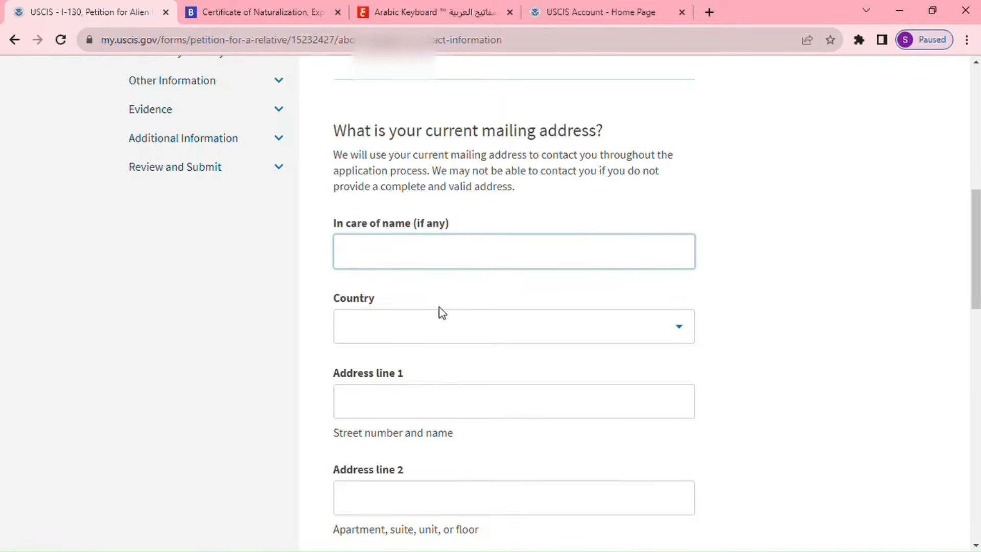
Set the mailing address country to United States.
{"action": "left_click", "coordinate": [456, 331]}
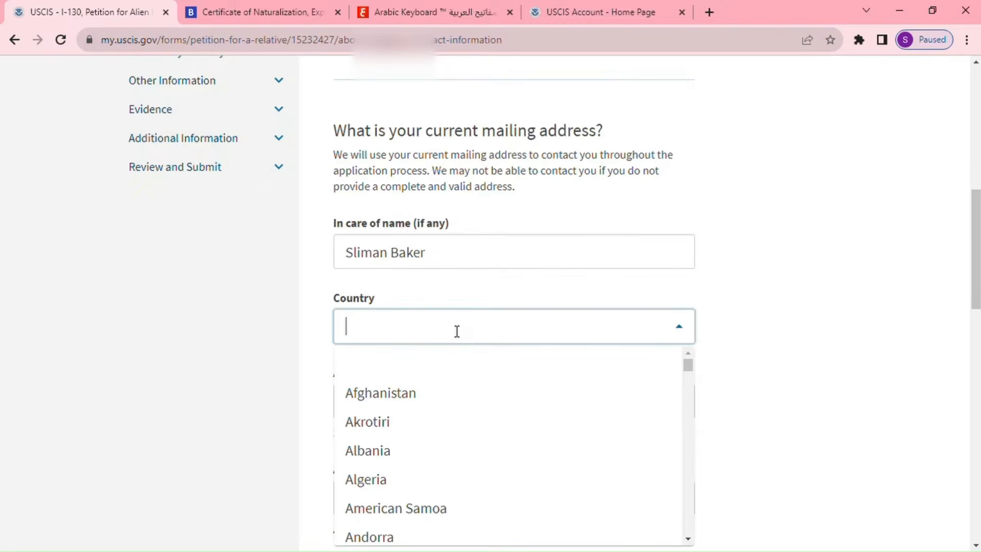
{"action": "type", "text": "us"}
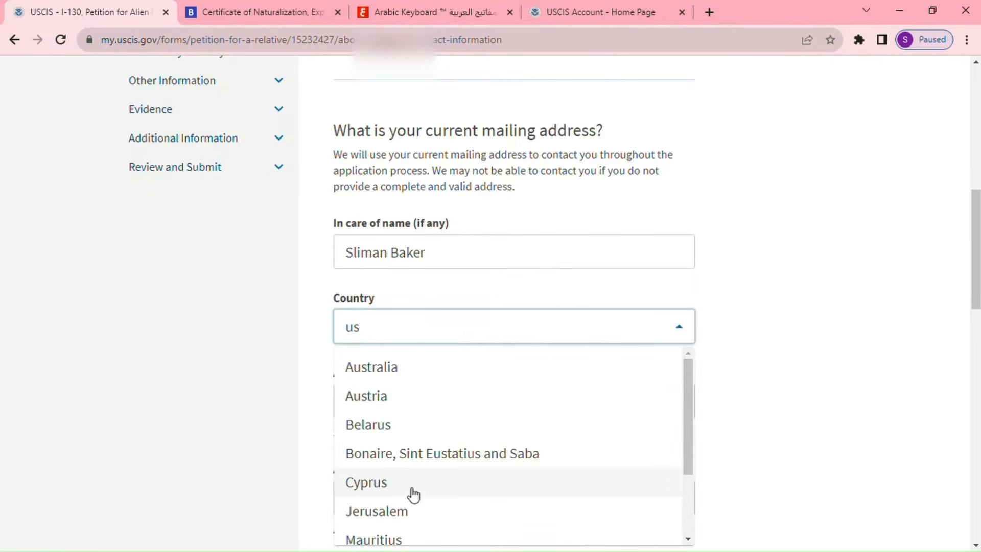
{"action": "key", "text": "BackSpace"}
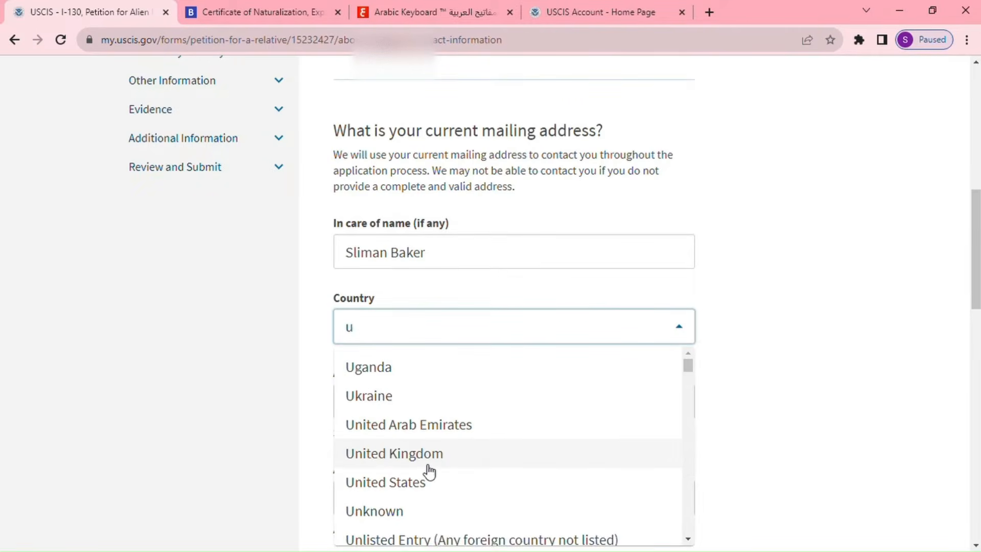
{"action": "type", "text": "n"}
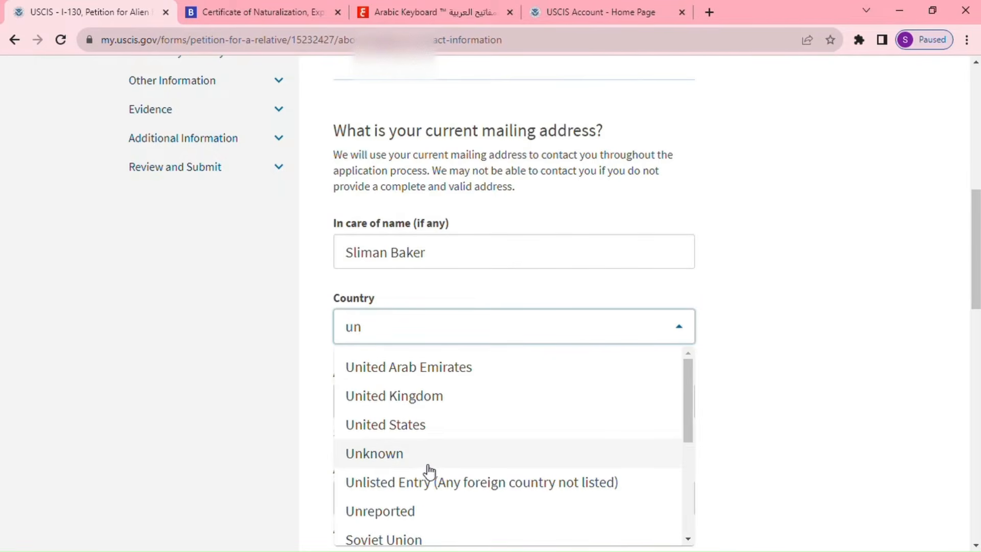
{"action": "left_click", "coordinate": [435, 433]}
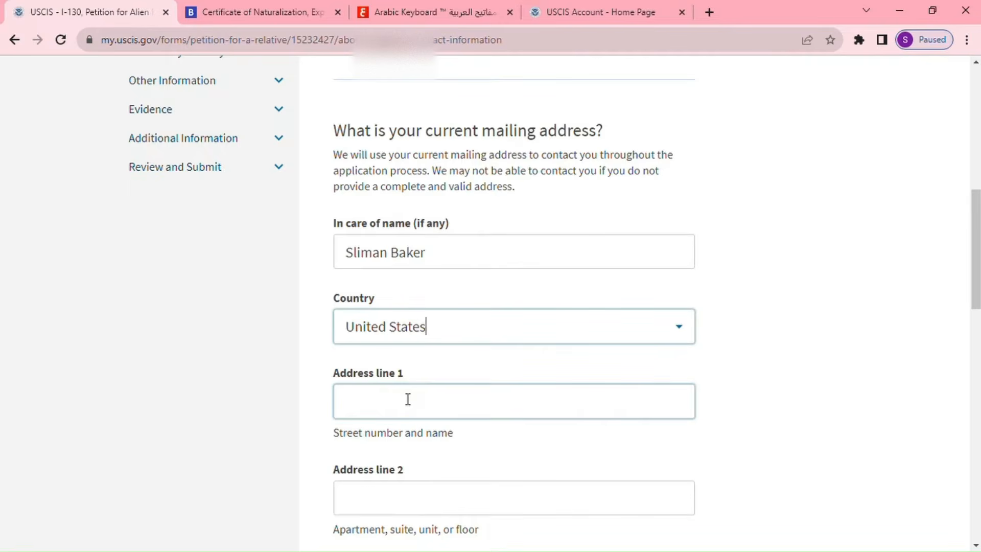
{"action": "scroll", "coordinate": [440, 402], "scroll_direction": "down", "scroll_amount": 2}
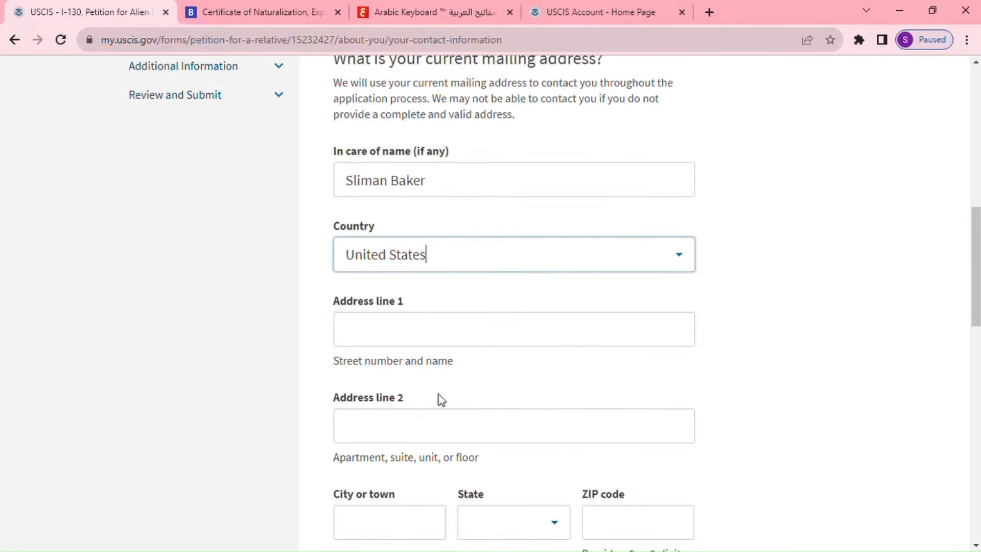
{"action": "scroll", "coordinate": [438, 337], "scroll_direction": "down", "scroll_amount": 2}
{"action": "left_click", "coordinate": [434, 356]}
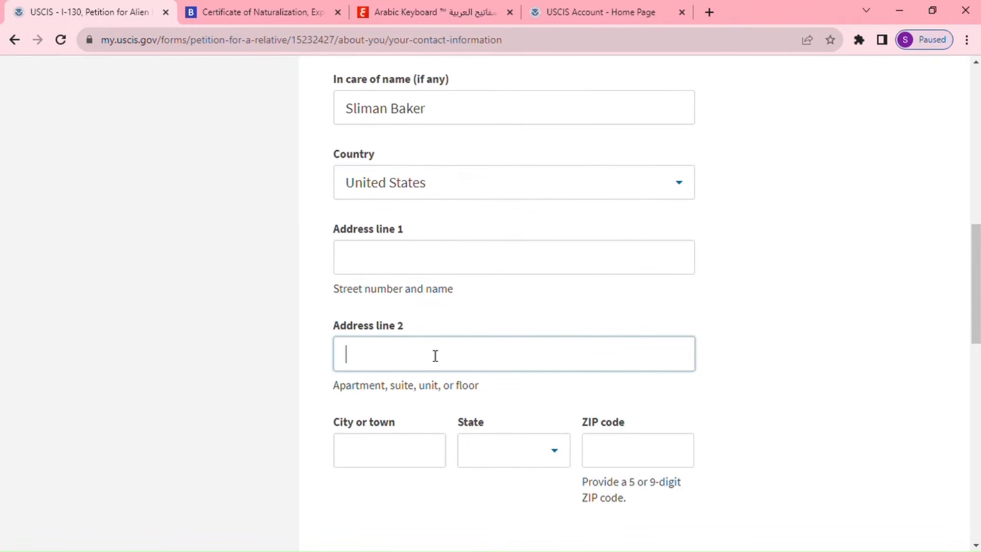
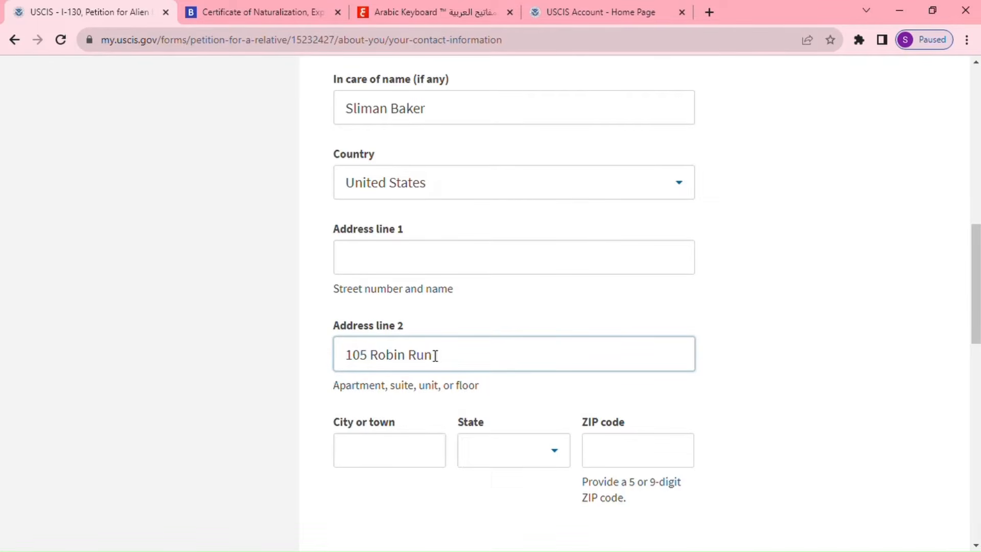
{"action": "left_click", "coordinate": [421, 460]}
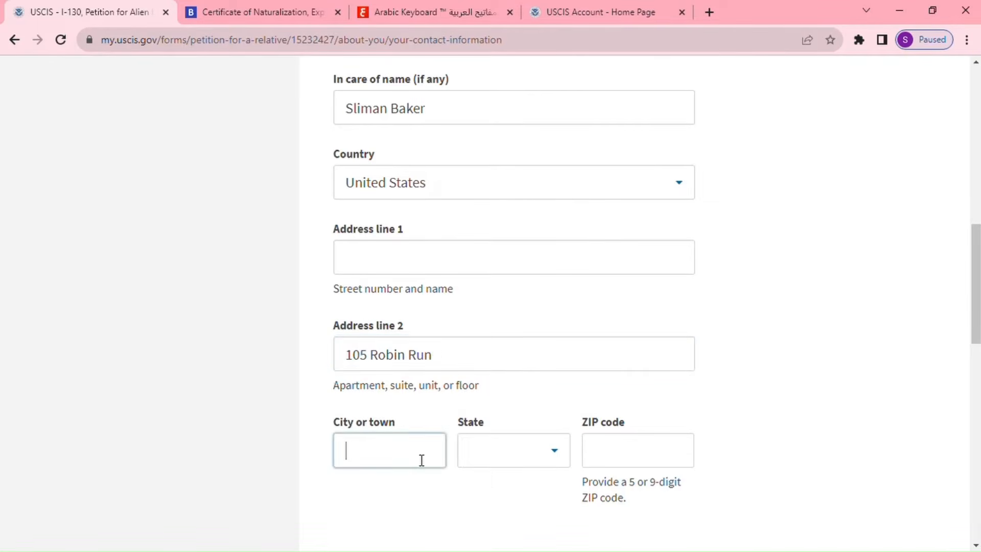
{"action": "type", "text": "INdia"}
{"action": "key", "text": "BackSpace"}
{"action": "key", "text": "BackSpace"}
{"action": "key", "text": "BackSpace"}
{"action": "key", "text": "BackSpace"}
{"action": "type", "text": "indianapolis"}
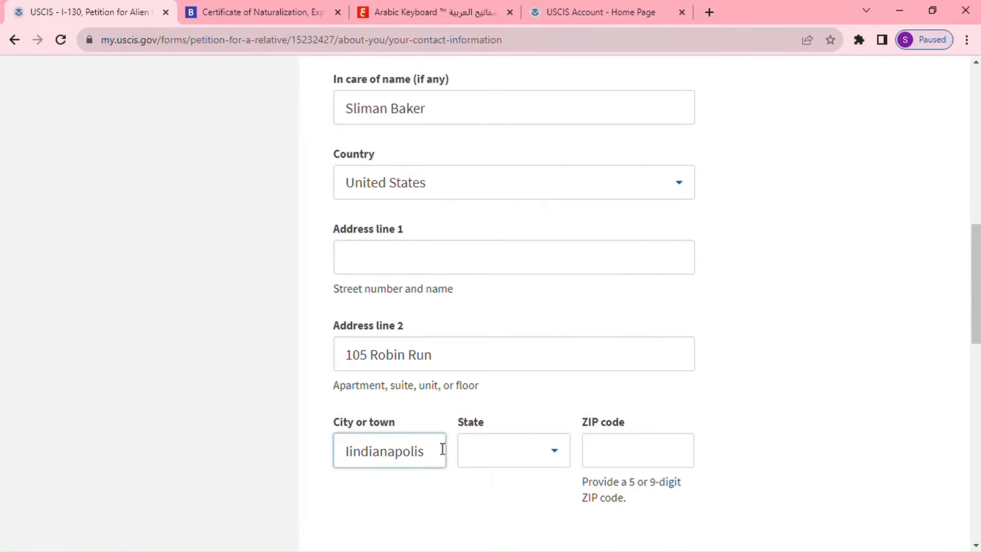
Choose Indiana, correct the city spelling, enter ZIP 46254, and confirm it matches the physical address.
{"action": "left_click", "coordinate": [486, 450]}
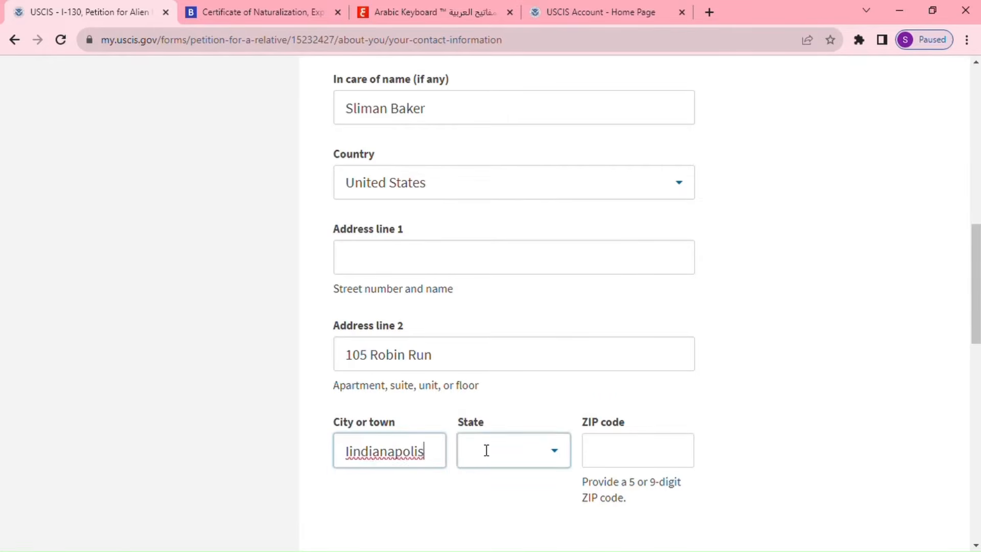
{"action": "type", "text": "i"}
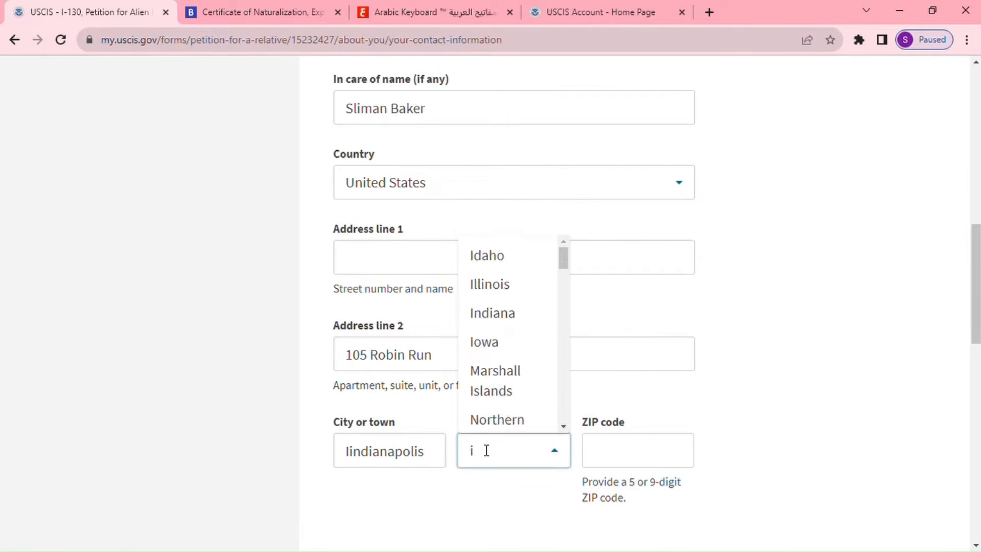
{"action": "left_click", "coordinate": [517, 316]}
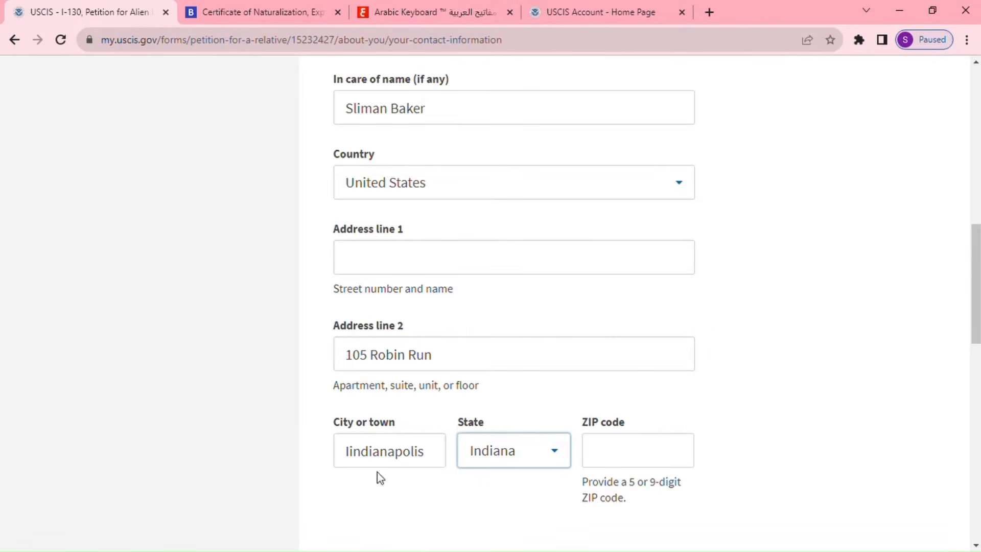
{"action": "left_click", "coordinate": [358, 454]}
{"action": "key", "text": "BackSpace"}
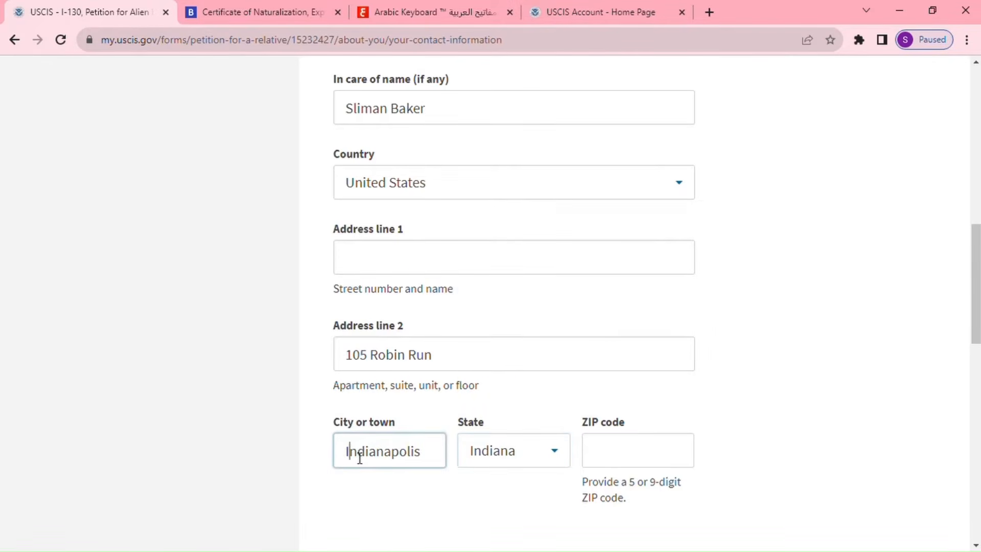
{"action": "left_click", "coordinate": [598, 455]}
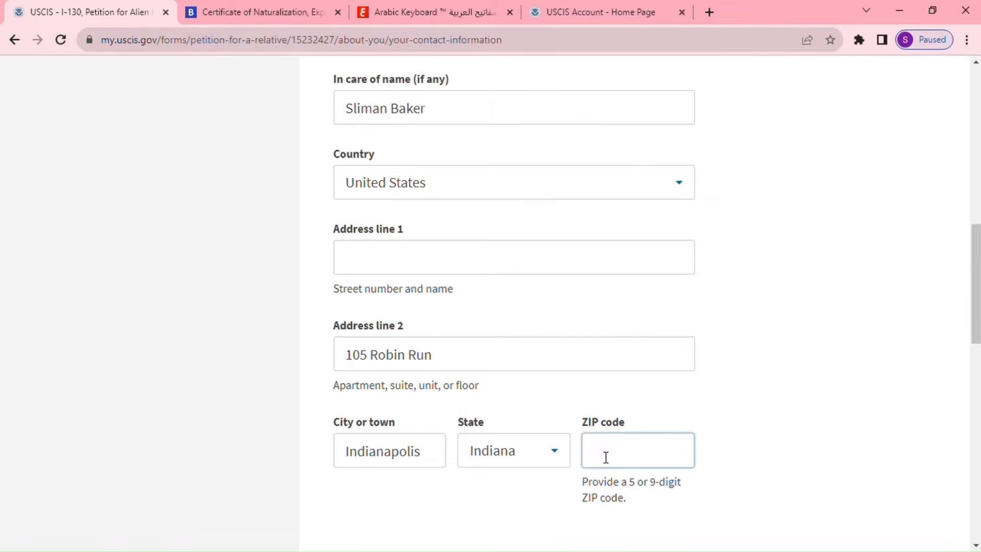
{"action": "type", "text": "46254"}
{"action": "scroll", "coordinate": [643, 401], "scroll_direction": "down", "scroll_amount": 5}
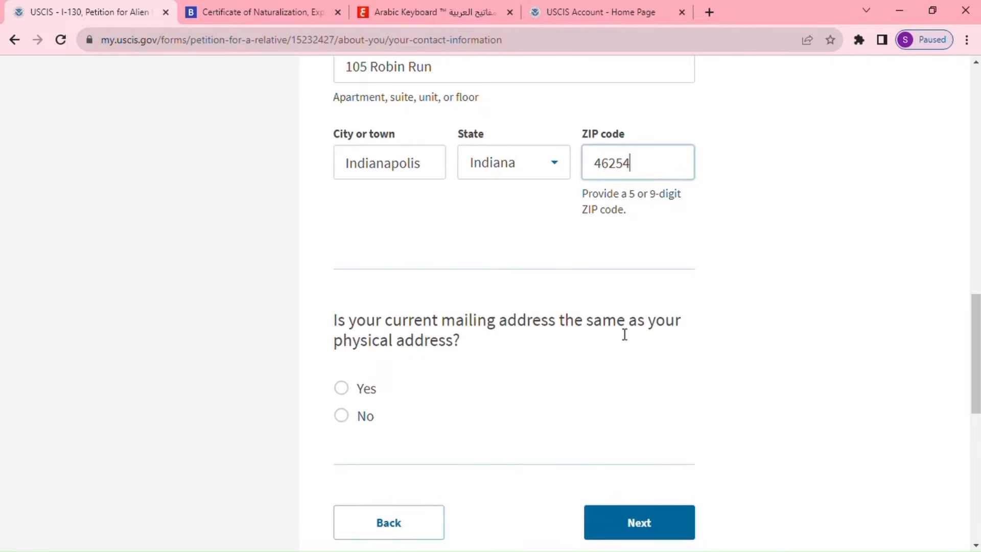
{"action": "left_click", "coordinate": [343, 391]}
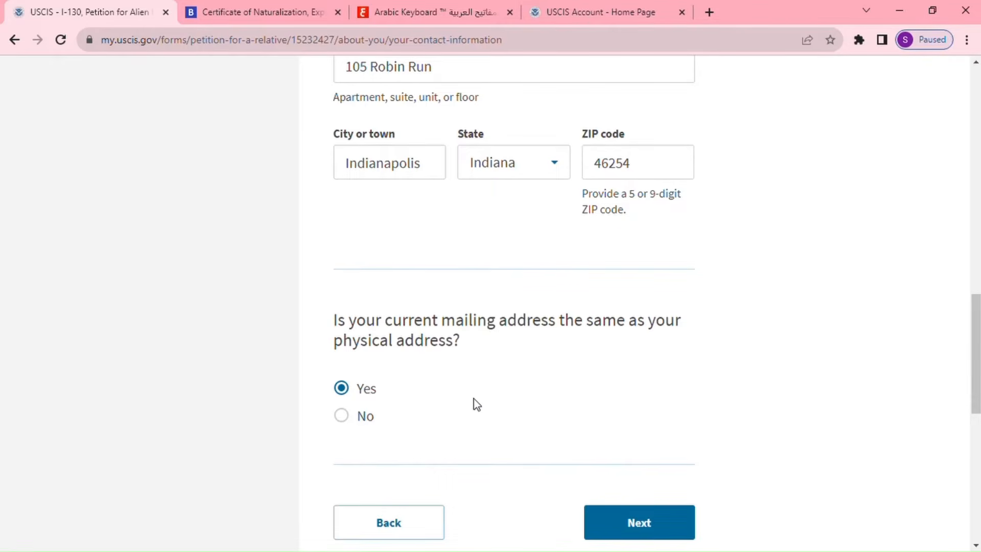
{"action": "left_click", "coordinate": [641, 527]}
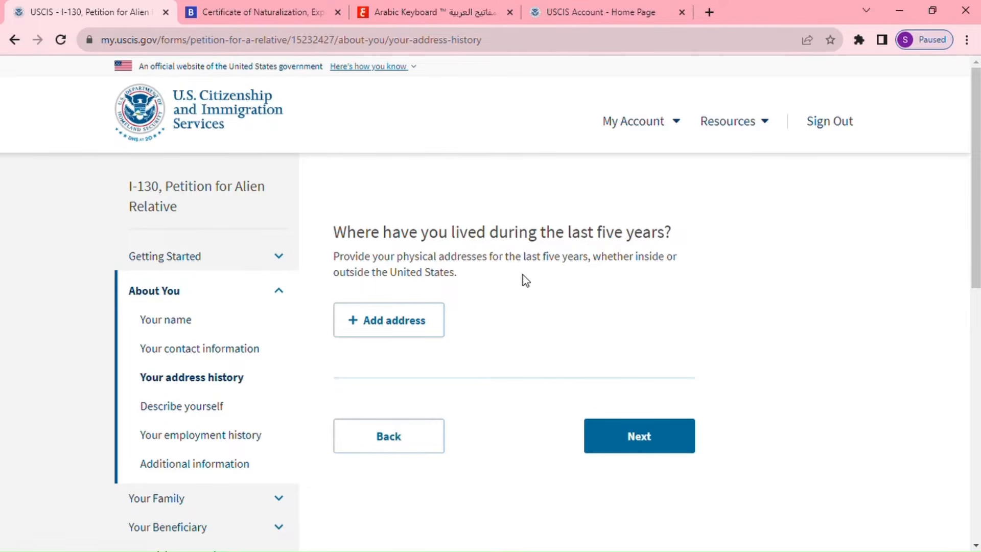
{"action": "left_click", "coordinate": [422, 330]}
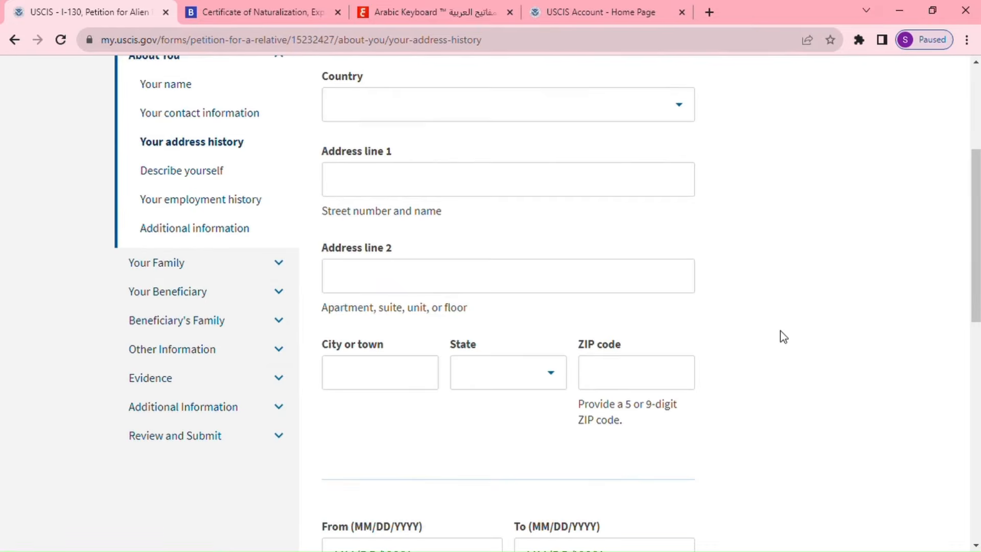
{"action": "scroll", "coordinate": [510, 286], "scroll_direction": "up", "scroll_amount": 4}
{"action": "left_click", "coordinate": [449, 332]}
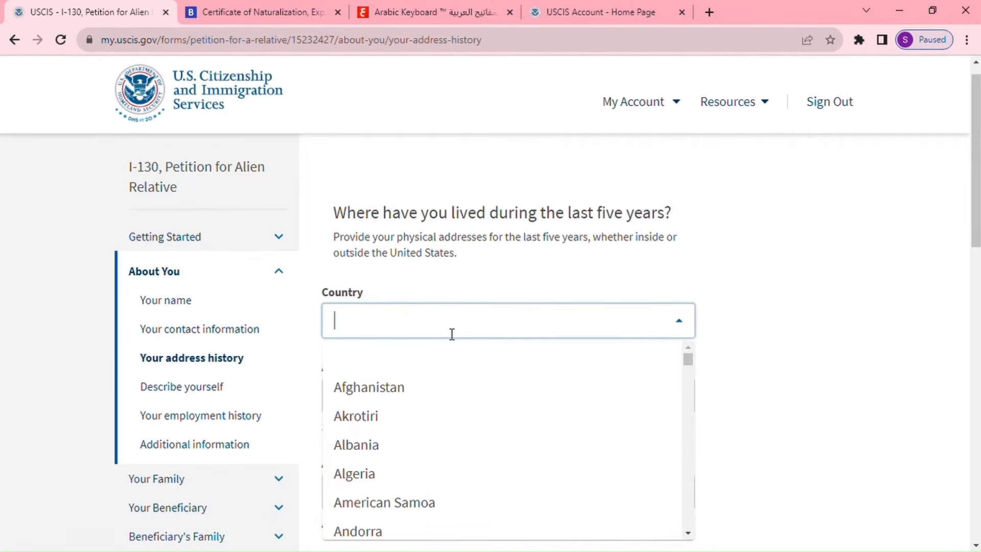
{"action": "type", "text": "U"}
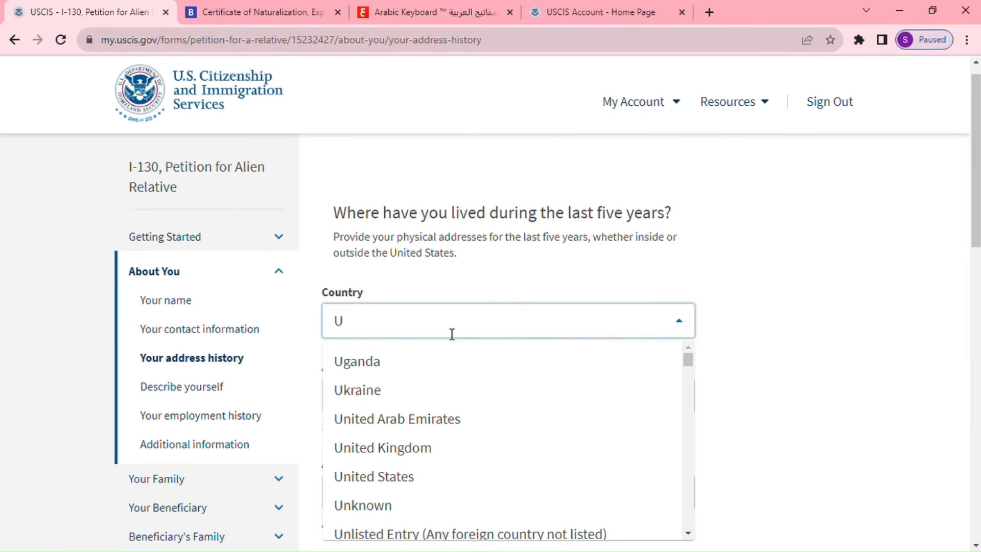
{"action": "left_click", "coordinate": [396, 476]}
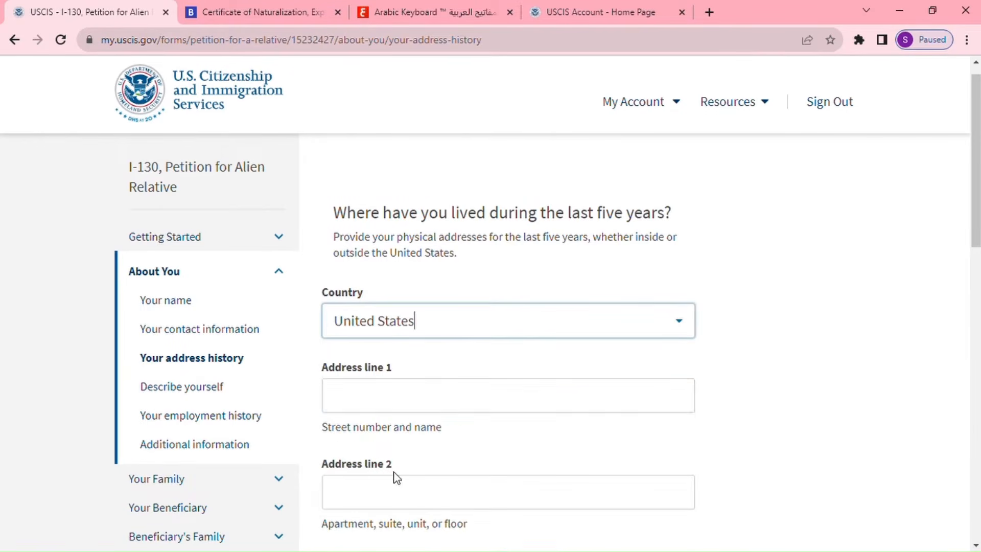
{"action": "left_click", "coordinate": [412, 403]}
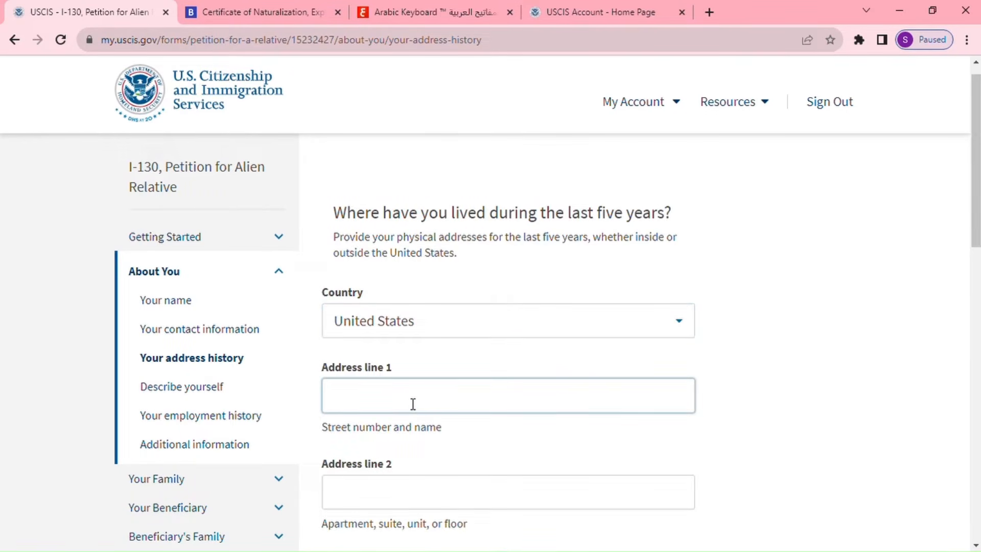
{"action": "left_click", "coordinate": [468, 444]}
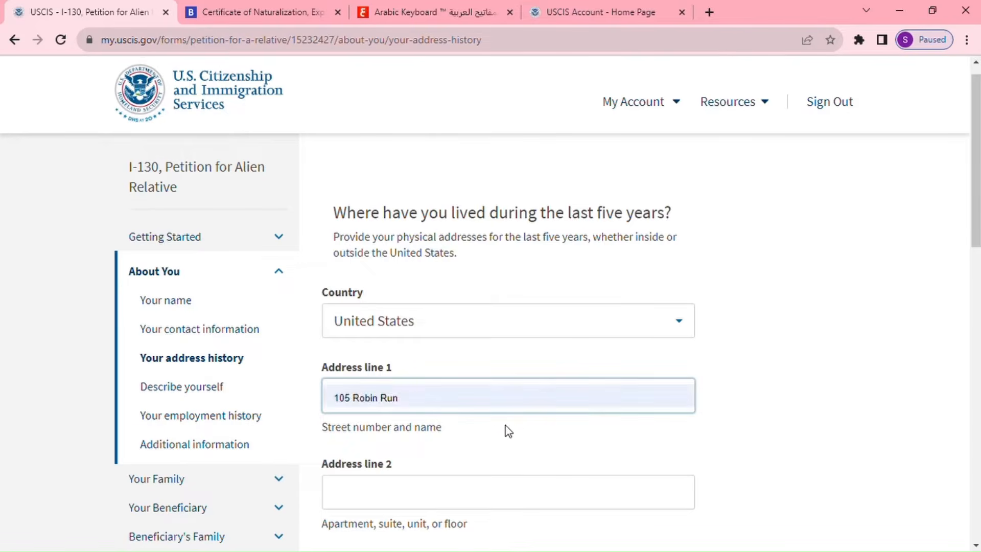
Fill in city Indianapolis, state Indiana and ZIP code 46254 for that address.
{"action": "scroll", "coordinate": [545, 413], "scroll_direction": "down", "scroll_amount": 1}
{"action": "scroll", "coordinate": [484, 424], "scroll_direction": "down", "scroll_amount": 1}
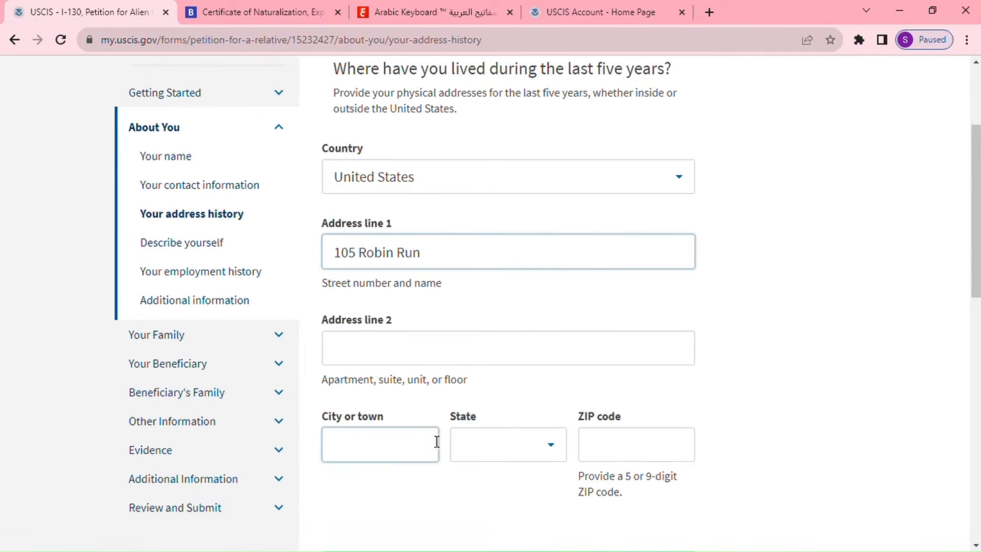
{"action": "left_click", "coordinate": [425, 451]}
{"action": "left_click", "coordinate": [407, 479]}
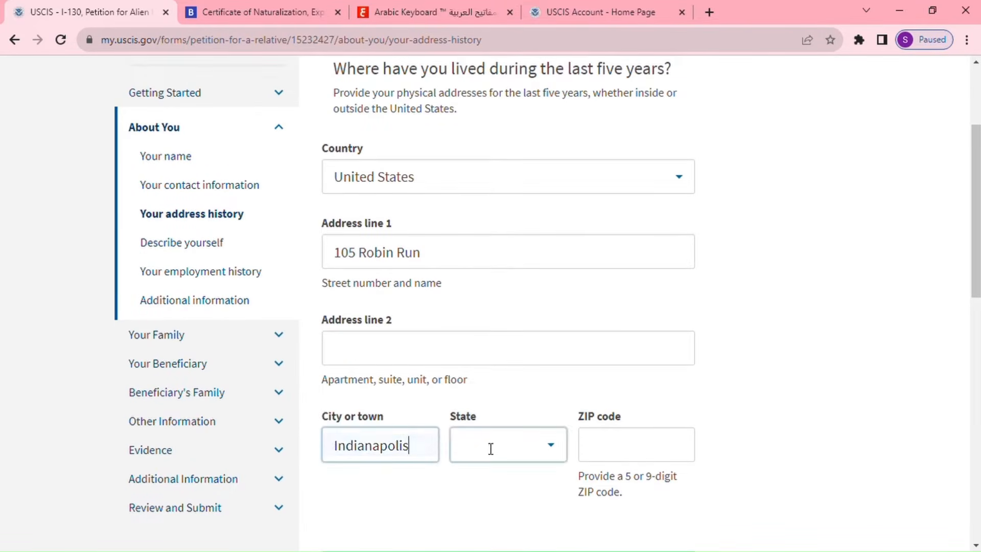
{"action": "left_click", "coordinate": [515, 443]}
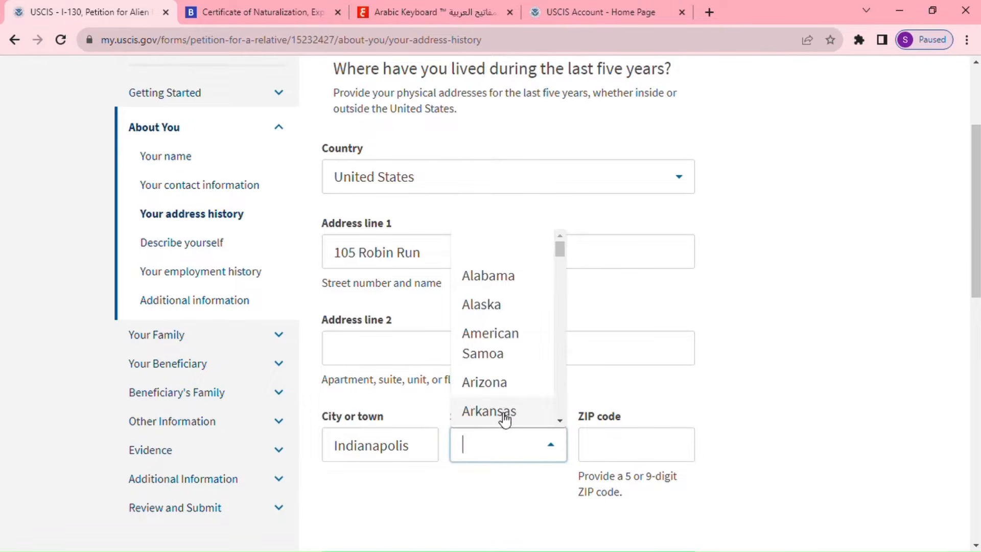
{"action": "type", "text": "i"}
{"action": "left_click", "coordinate": [506, 311]}
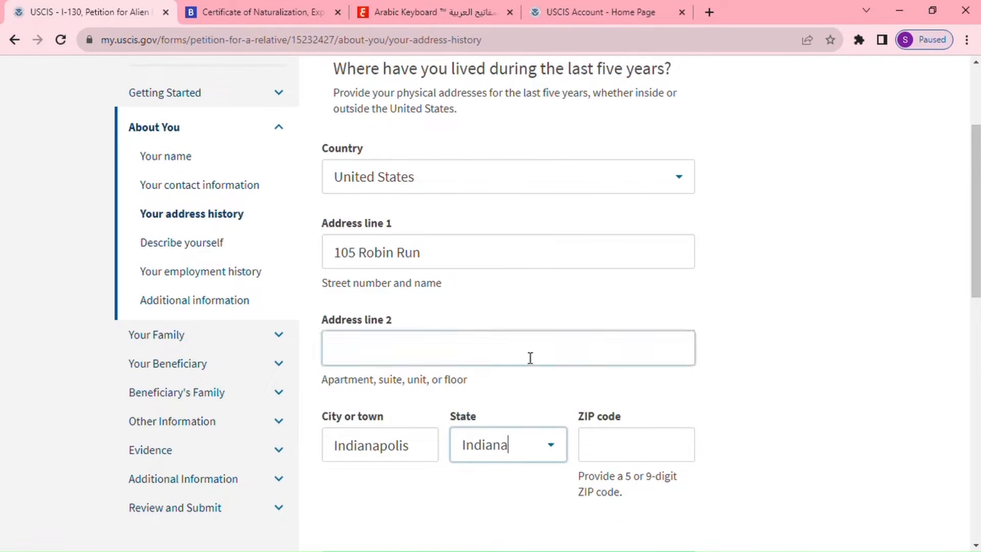
{"action": "left_click", "coordinate": [598, 449]}
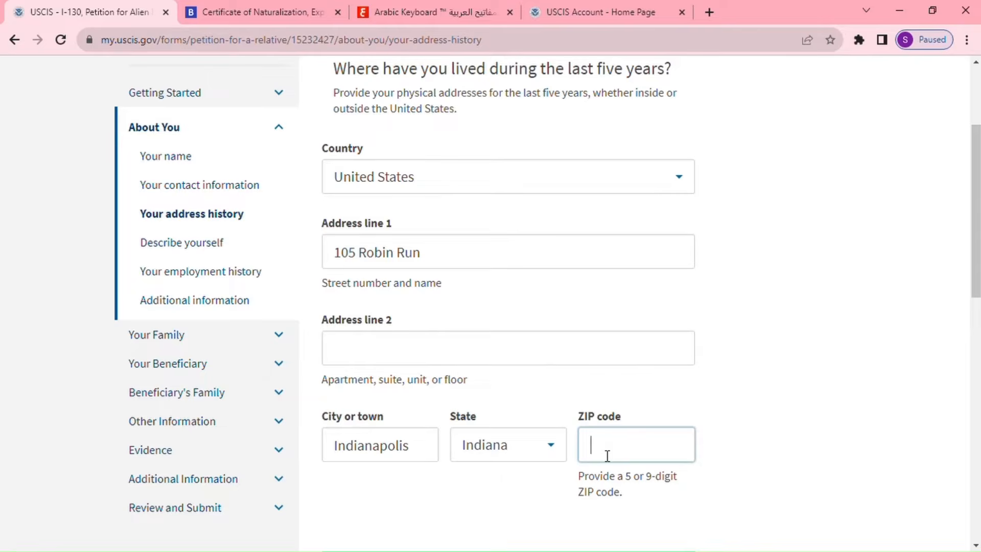
{"action": "type", "text": "46254"}
{"action": "scroll", "coordinate": [741, 440], "scroll_direction": "down", "scroll_amount": 3}
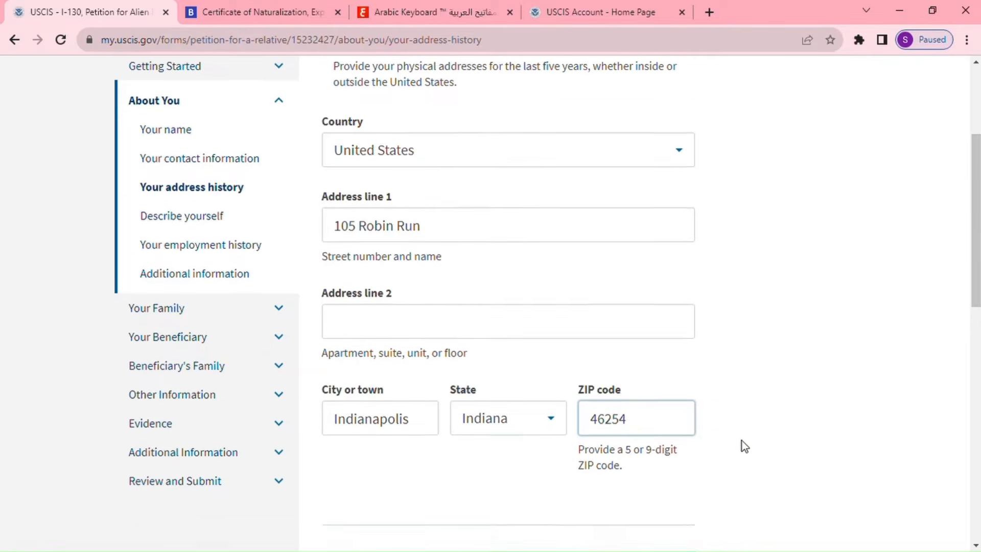
{"action": "scroll", "coordinate": [745, 441], "scroll_direction": "down", "scroll_amount": 2}
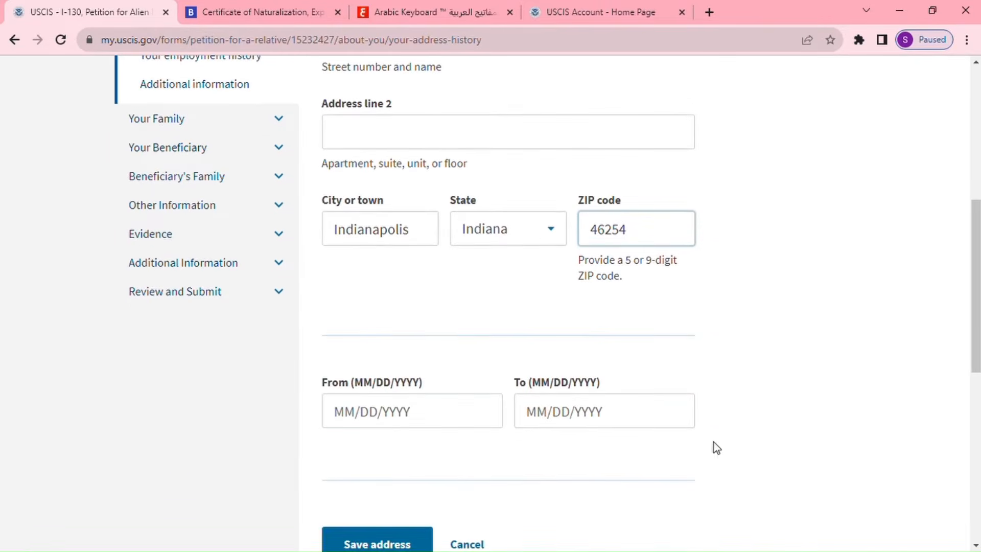
{"action": "left_click", "coordinate": [364, 418]}
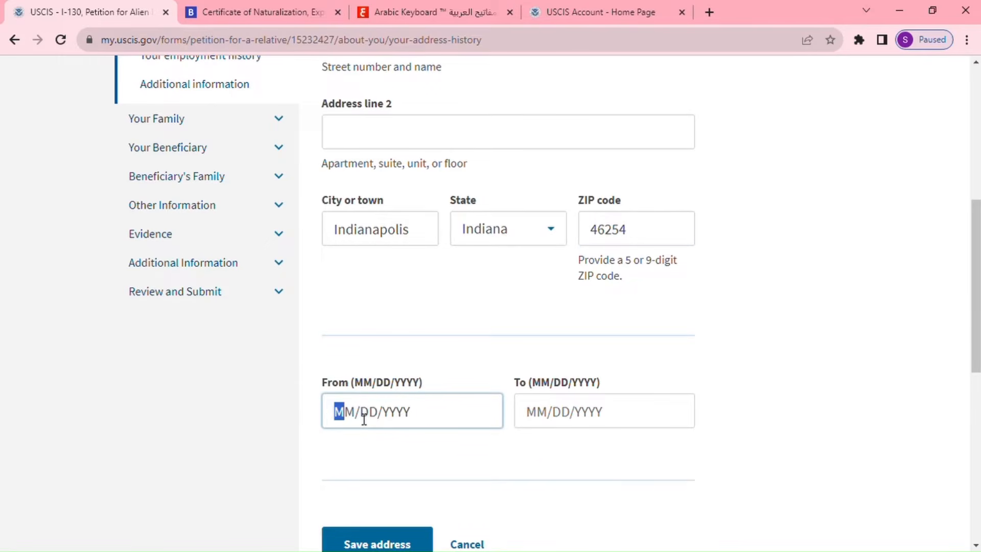
{"action": "type", "text": "01/01/"}
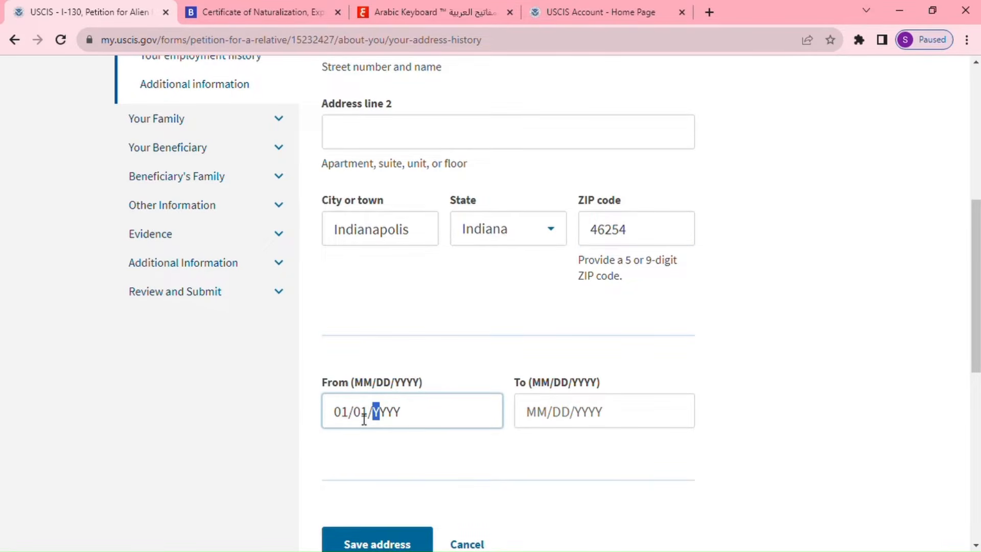
{"action": "type", "text": "2017"}
{"action": "left_click", "coordinate": [546, 411]}
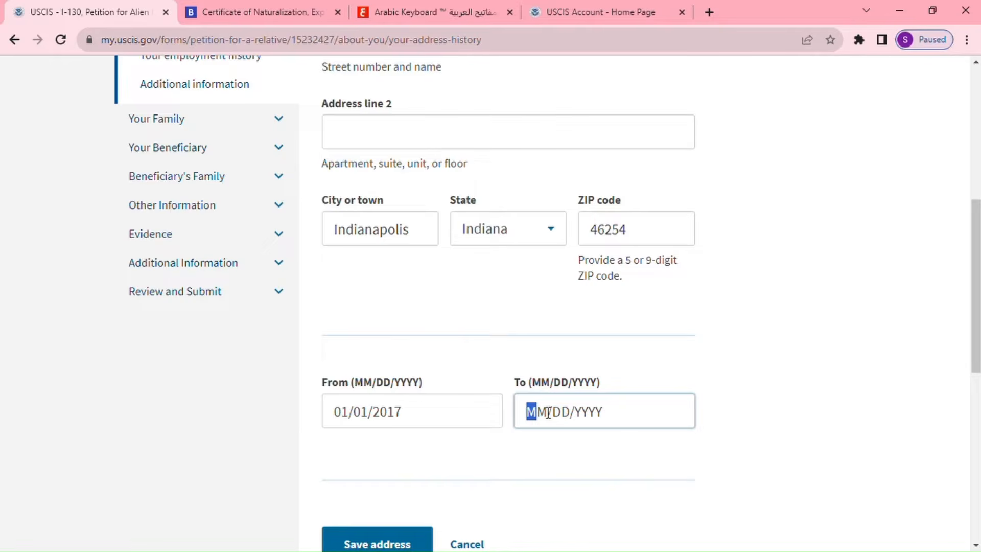
{"action": "type", "text": "0"}
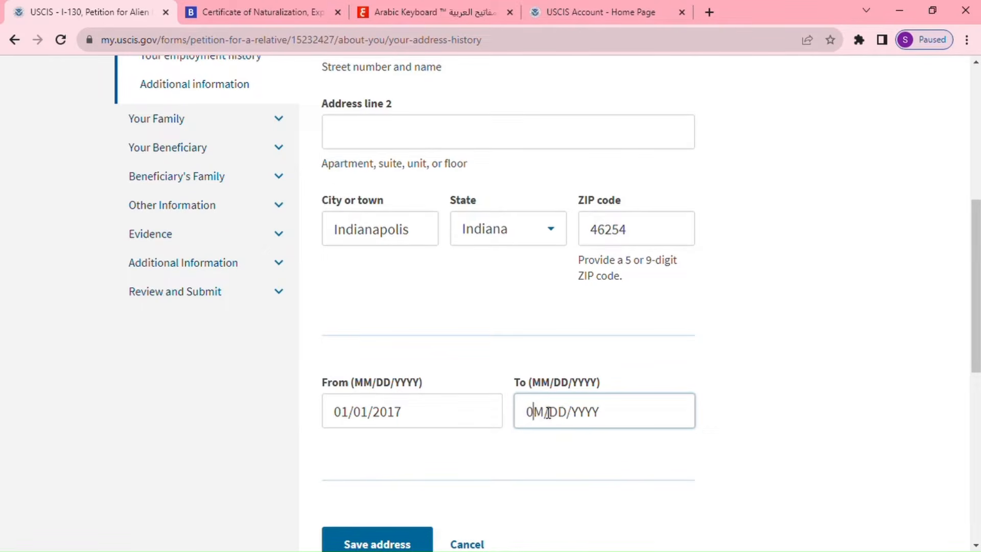
{"action": "type", "text": "1/"}
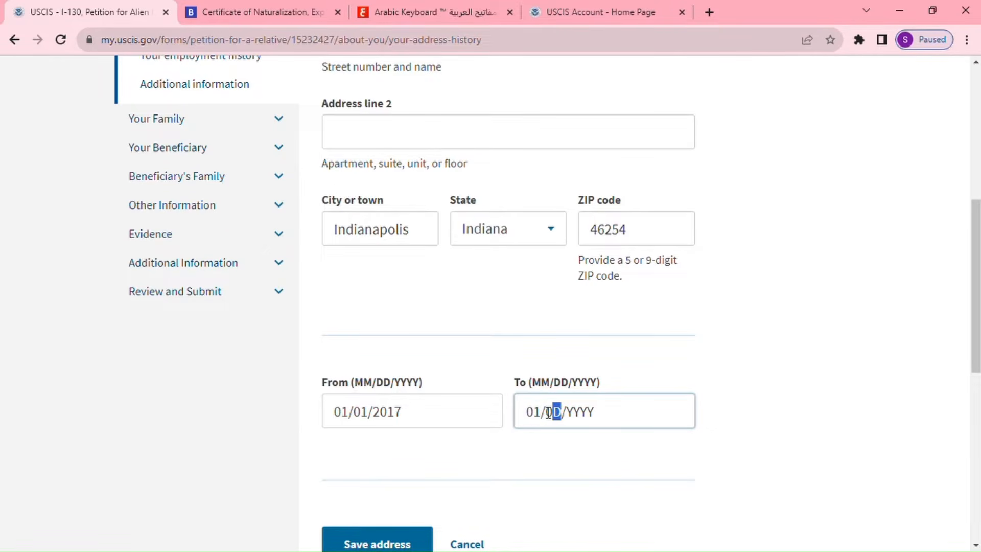
{"action": "type", "text": "04/"}
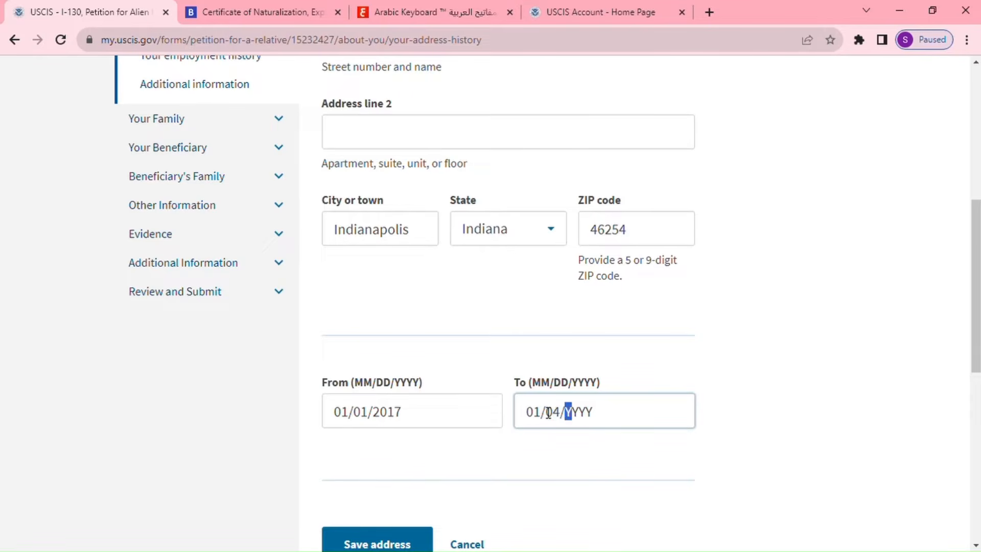
{"action": "type", "text": "2023"}
{"action": "scroll", "coordinate": [561, 411], "scroll_direction": "down", "scroll_amount": 3}
{"action": "scroll", "coordinate": [562, 317], "scroll_direction": "up", "scroll_amount": 7}
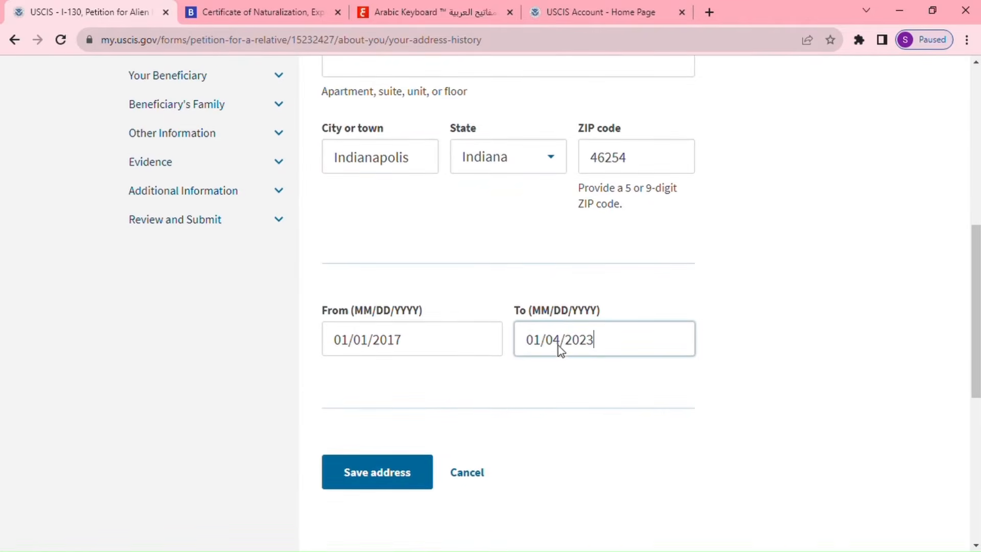
{"action": "scroll", "coordinate": [536, 376], "scroll_direction": "down", "scroll_amount": 4}
{"action": "scroll", "coordinate": [531, 383], "scroll_direction": "down", "scroll_amount": 3}
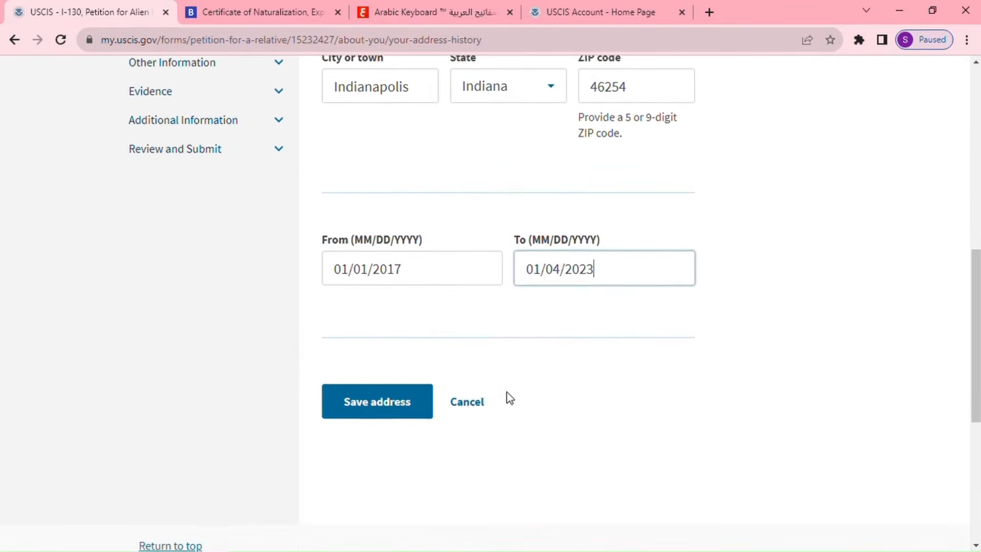
{"action": "left_click", "coordinate": [407, 414]}
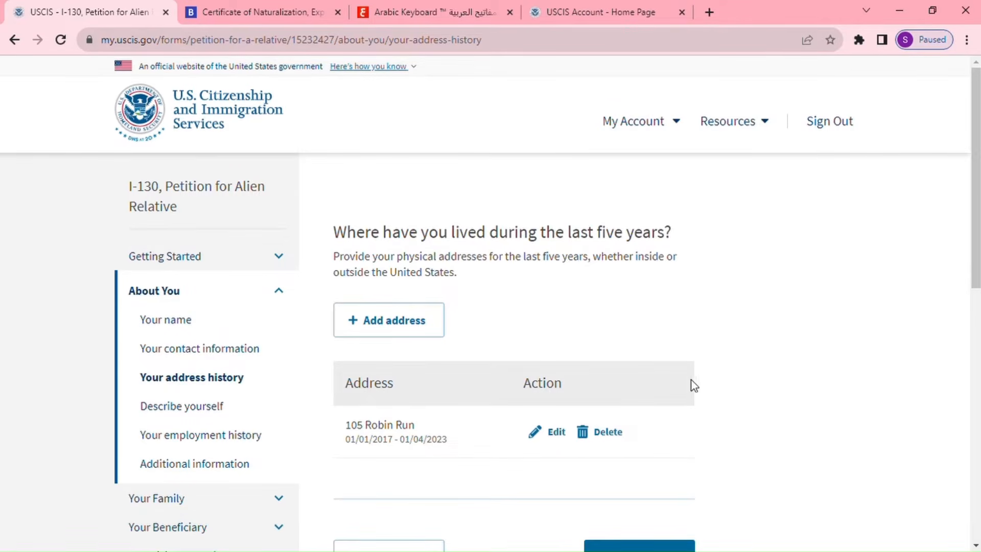
Continue past the saved address history to the Describe yourself page.
{"action": "scroll", "coordinate": [691, 382], "scroll_direction": "down", "scroll_amount": 2}
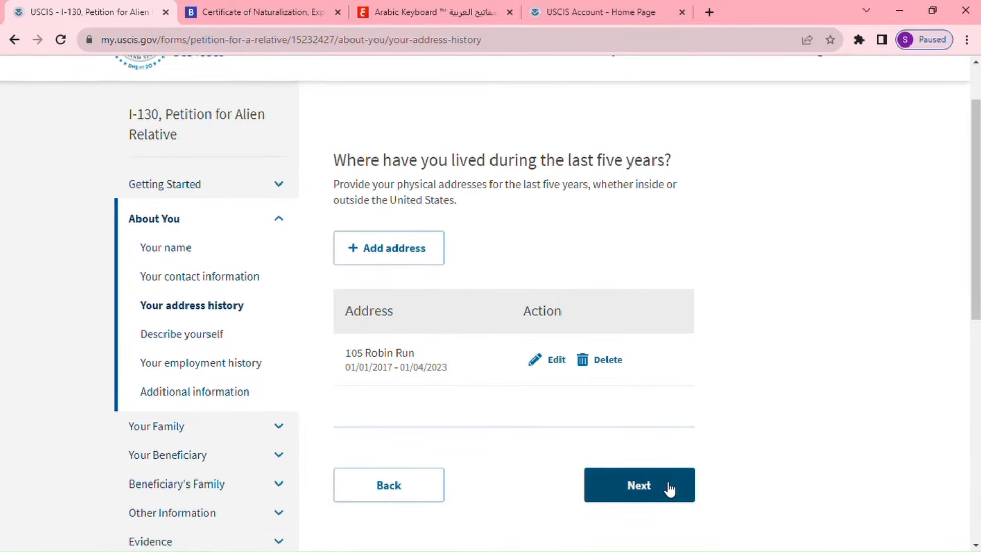
{"action": "left_click", "coordinate": [659, 485]}
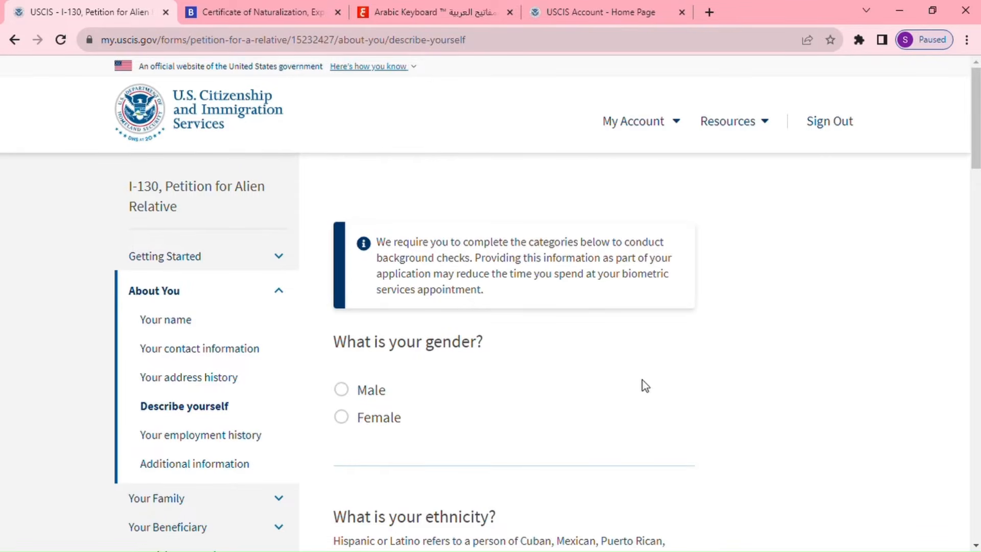
{"action": "scroll", "coordinate": [633, 409], "scroll_direction": "down", "scroll_amount": 7}
{"action": "scroll", "coordinate": [635, 422], "scroll_direction": "down", "scroll_amount": 14}
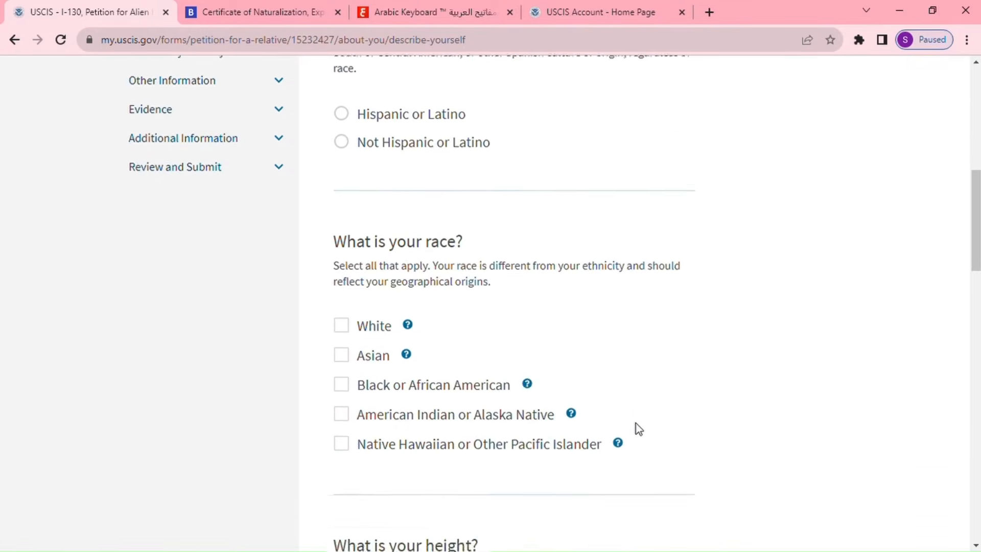
{"action": "scroll", "coordinate": [637, 427], "scroll_direction": "down", "scroll_amount": 10}
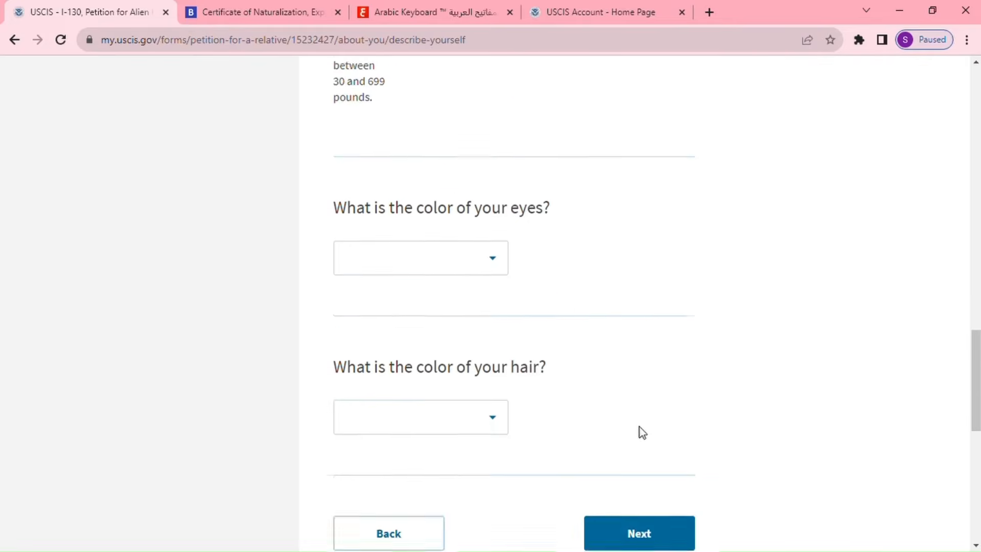
{"action": "left_click", "coordinate": [423, 251]}
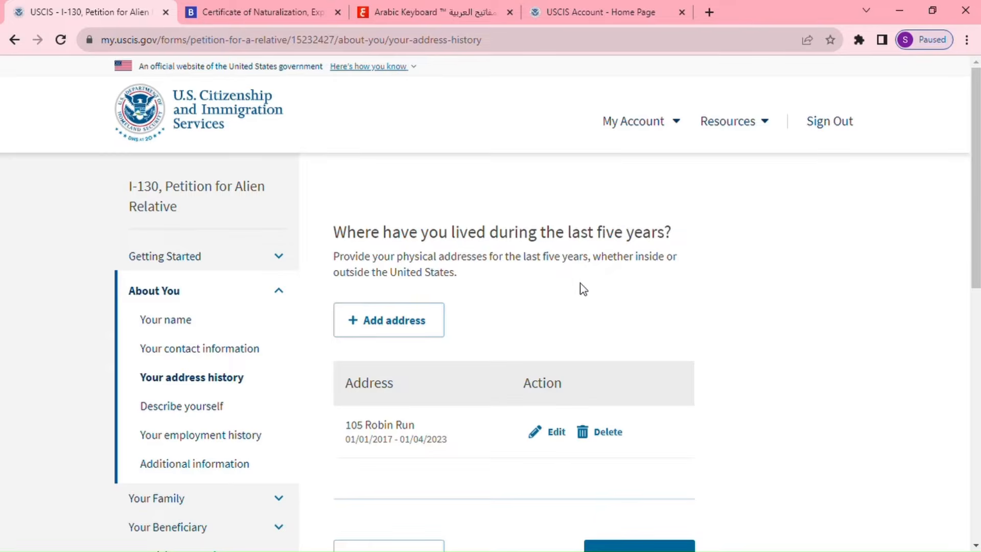
Continue to Describe yourself and mark gender Male and ethnicity Not Hispanic or Latino.
{"action": "scroll", "coordinate": [676, 308], "scroll_direction": "down", "scroll_amount": 4}
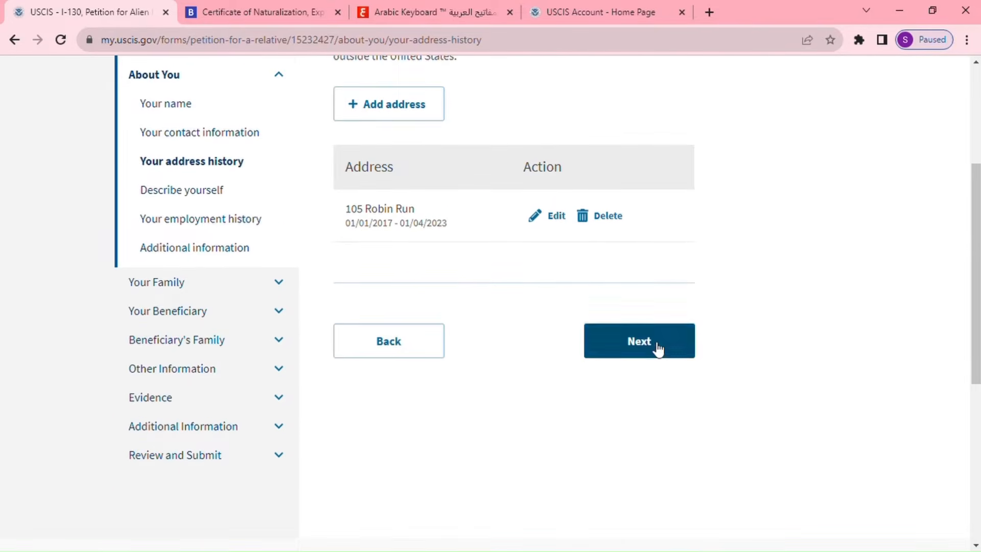
{"action": "left_click", "coordinate": [657, 346]}
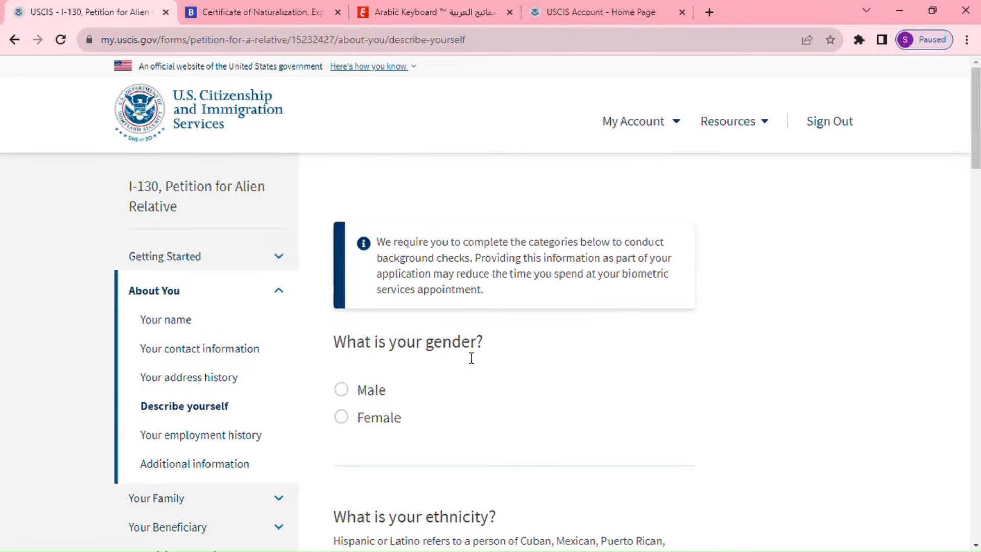
{"action": "left_click", "coordinate": [342, 390]}
{"action": "scroll", "coordinate": [485, 388], "scroll_direction": "down", "scroll_amount": 3}
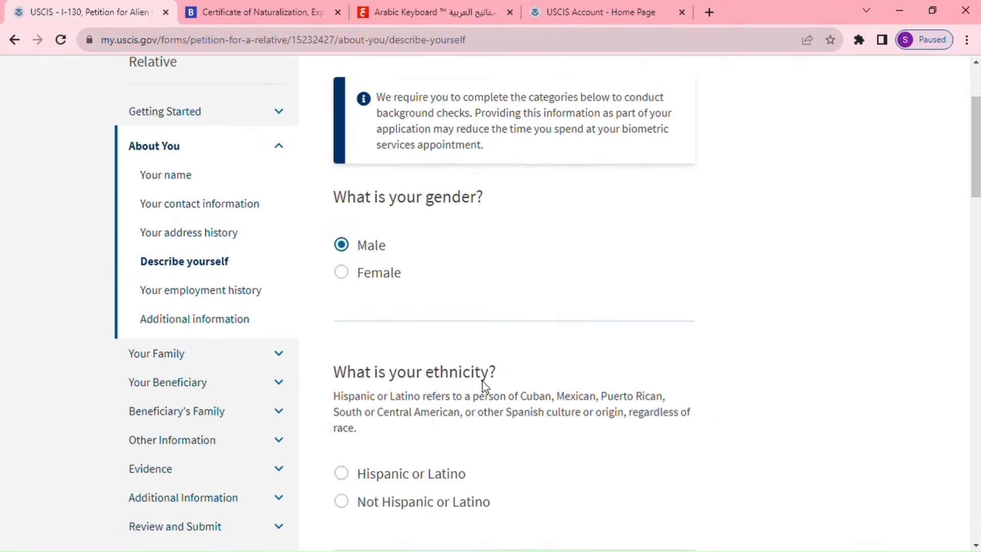
{"action": "scroll", "coordinate": [484, 387], "scroll_direction": "down", "scroll_amount": 1}
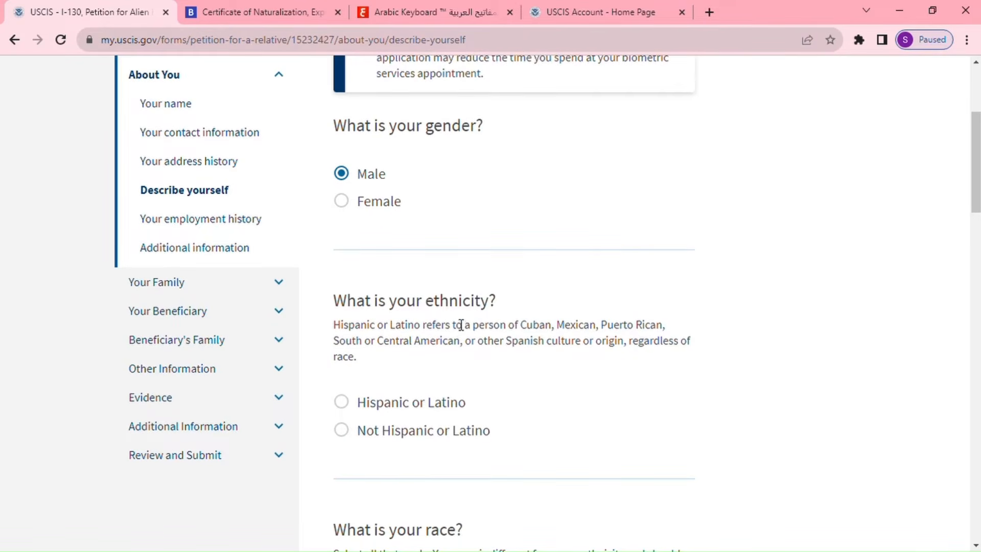
{"action": "left_click", "coordinate": [352, 435]}
{"action": "scroll", "coordinate": [526, 412], "scroll_direction": "down", "scroll_amount": 4}
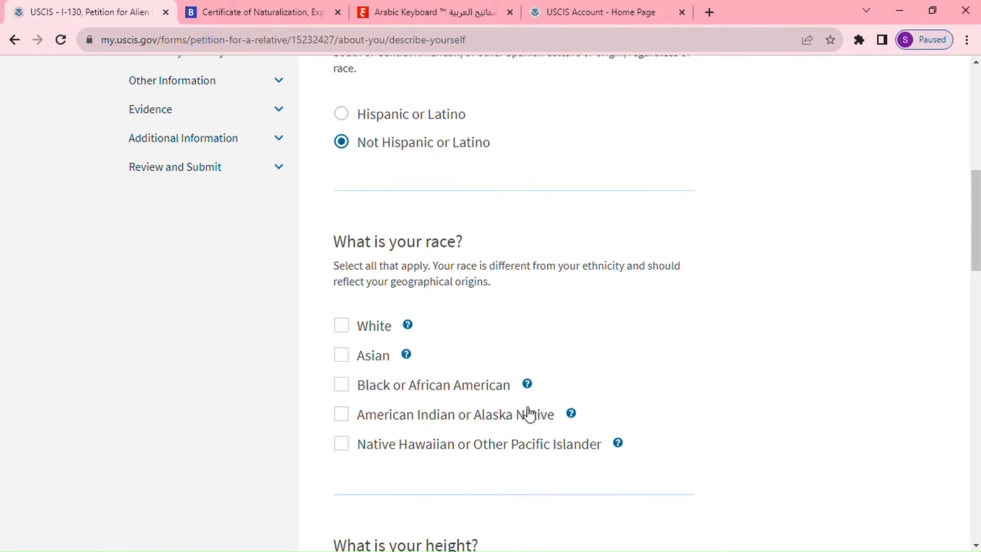
Mark race as White, height 5 ft 5 in, and weight 175 pounds.
{"action": "left_click", "coordinate": [341, 327]}
{"action": "scroll", "coordinate": [613, 323], "scroll_direction": "down", "scroll_amount": 1}
{"action": "scroll", "coordinate": [608, 332], "scroll_direction": "down", "scroll_amount": 3}
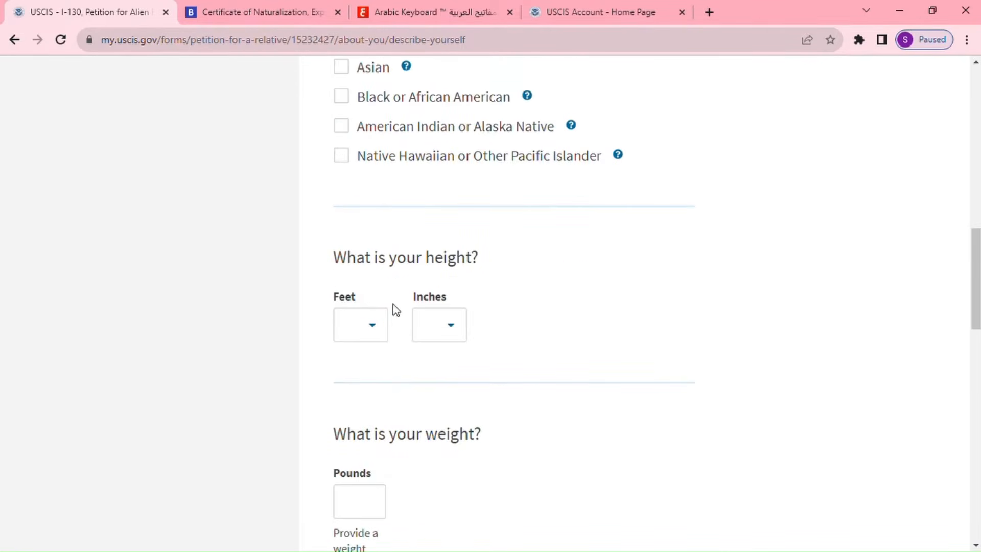
{"action": "left_click", "coordinate": [372, 326]}
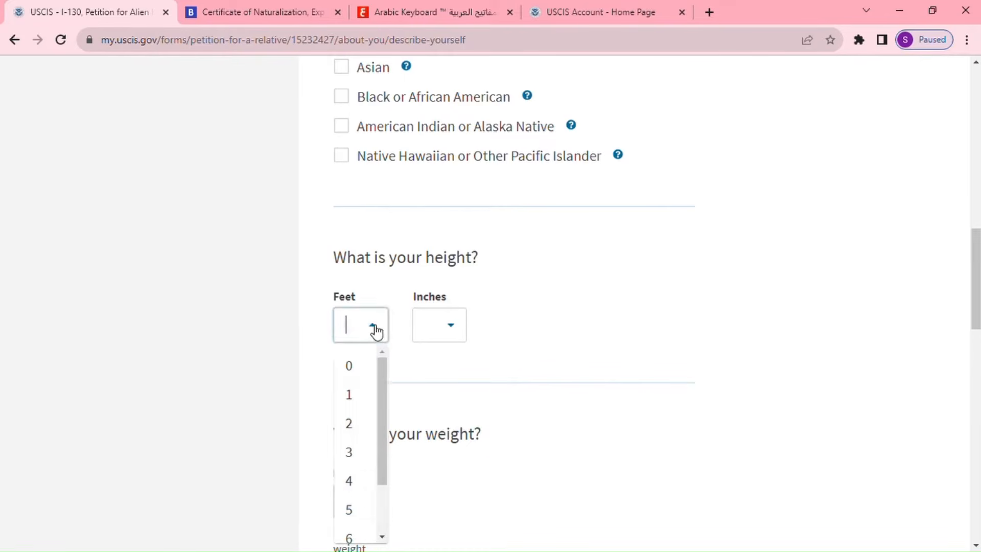
{"action": "left_click", "coordinate": [353, 508]}
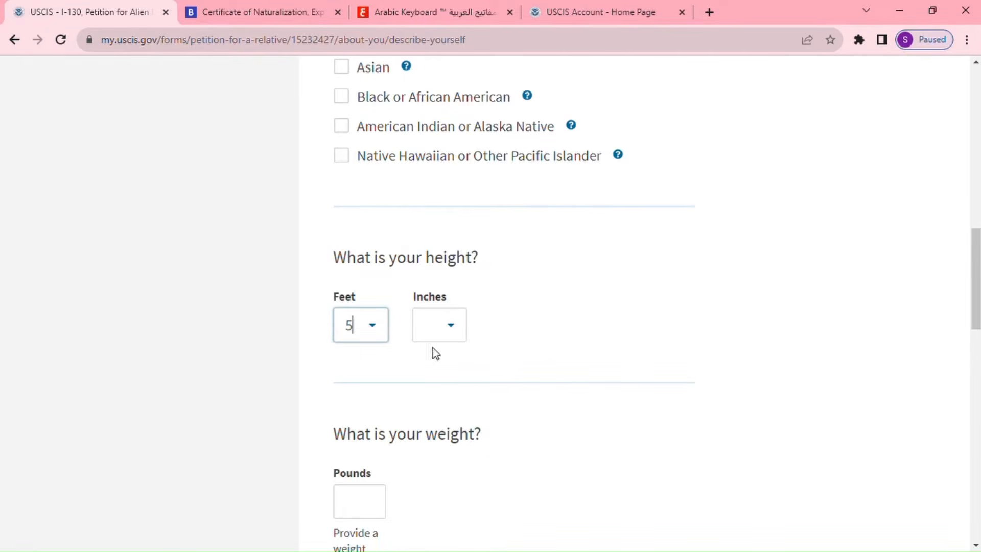
{"action": "left_click", "coordinate": [461, 329]}
{"action": "left_click", "coordinate": [429, 508]}
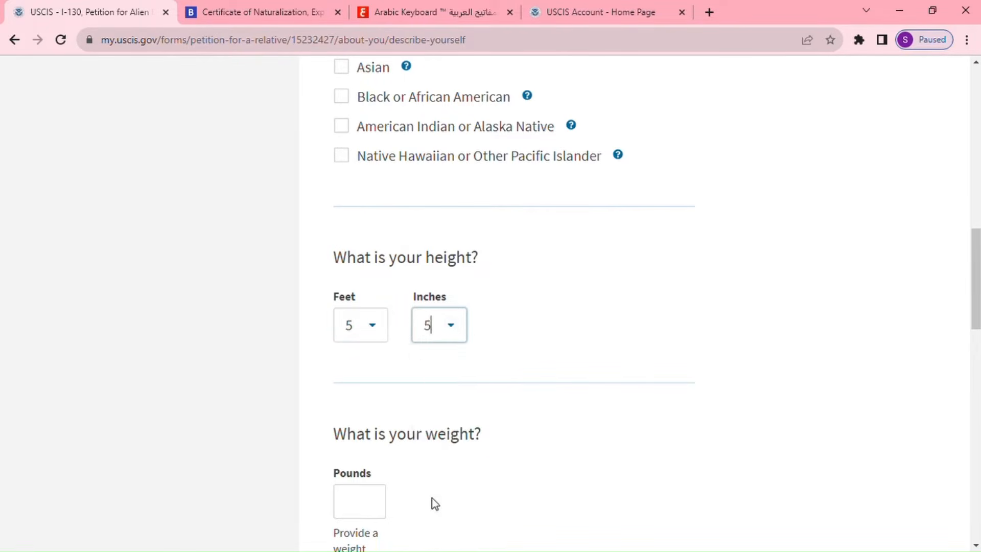
{"action": "scroll", "coordinate": [471, 448], "scroll_direction": "down", "scroll_amount": 3}
{"action": "left_click", "coordinate": [373, 368]}
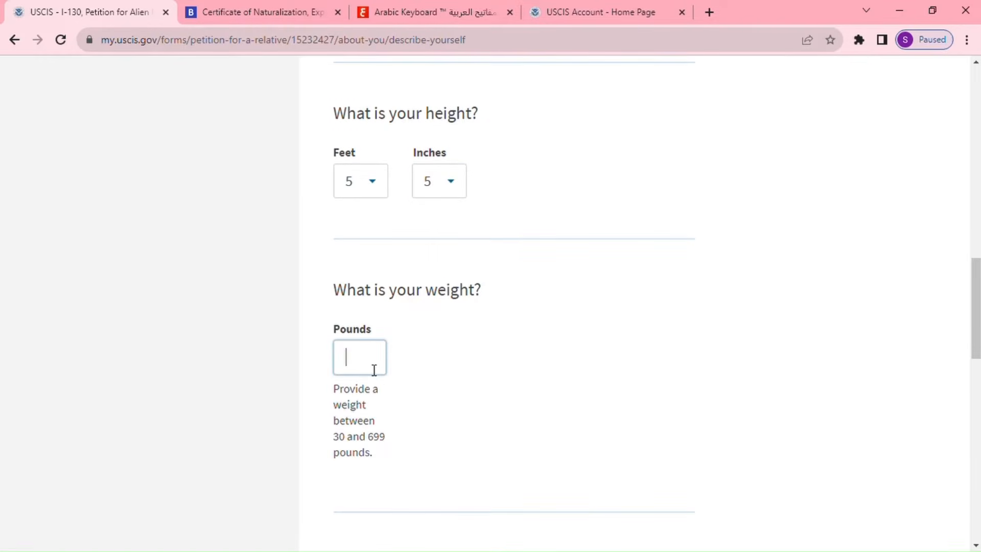
{"action": "type", "text": "175"}
Set eye colour and hair colour to Black, then continue to employment history.
{"action": "scroll", "coordinate": [466, 375], "scroll_direction": "down", "scroll_amount": 6}
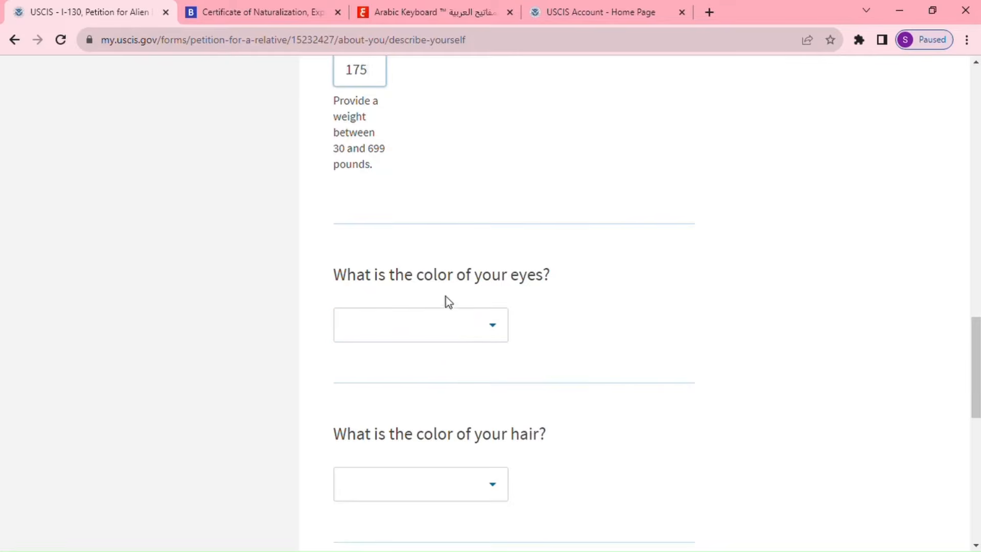
{"action": "left_click", "coordinate": [496, 327]}
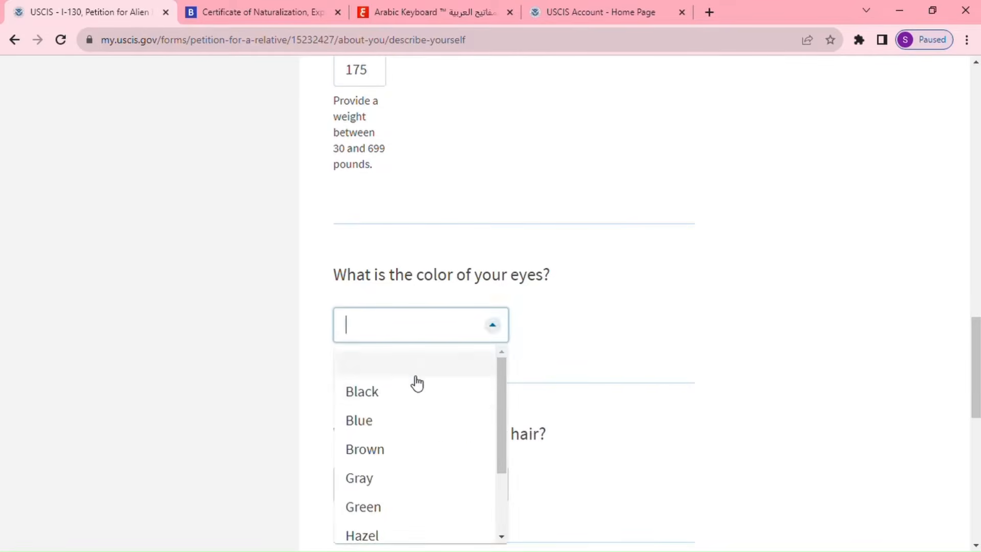
{"action": "left_click", "coordinate": [375, 398]}
{"action": "scroll", "coordinate": [558, 439], "scroll_direction": "down", "scroll_amount": 2}
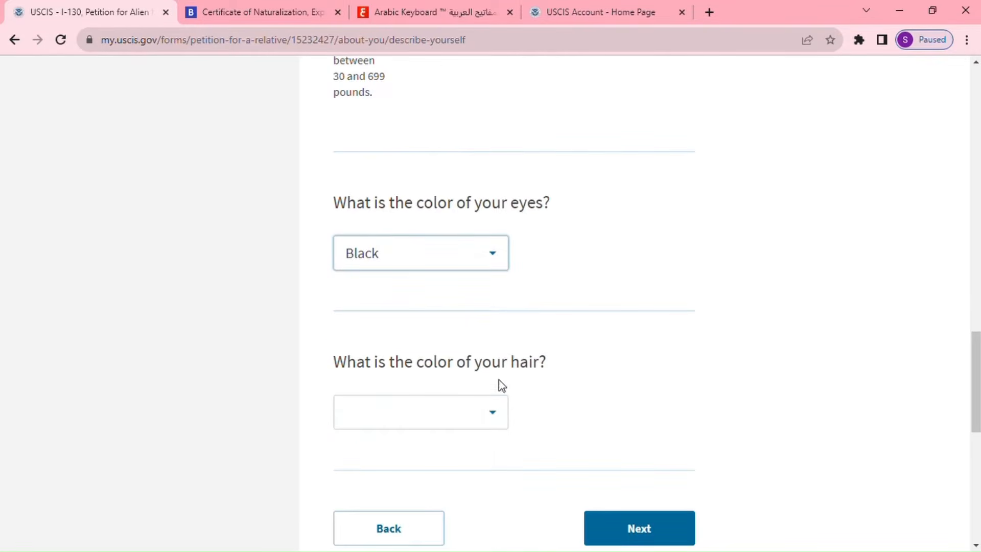
{"action": "left_click", "coordinate": [493, 413]}
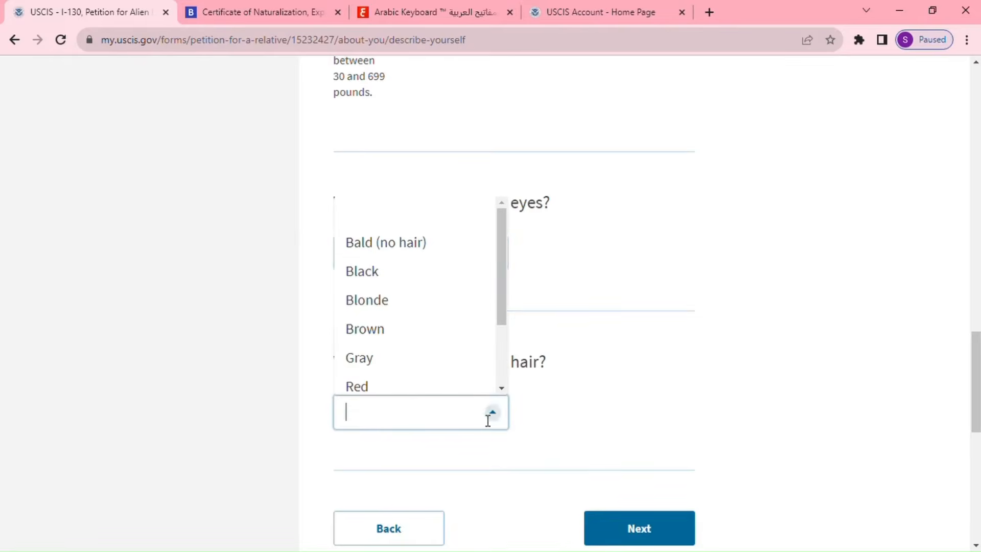
{"action": "left_click", "coordinate": [403, 273]}
{"action": "left_click", "coordinate": [661, 532]}
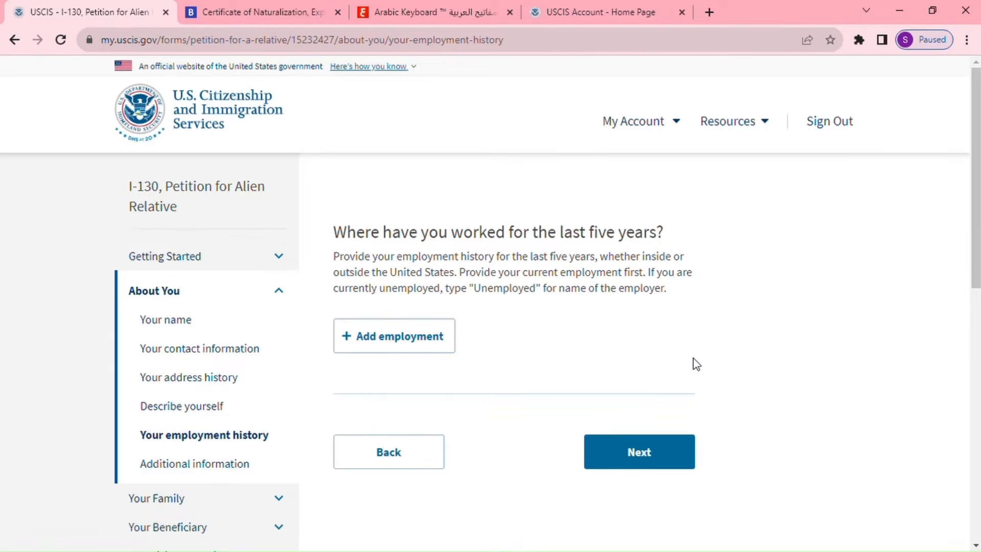
Add an employment entry for employer ATA, country United States, street Park 100 ST.
{"action": "left_click", "coordinate": [435, 342]}
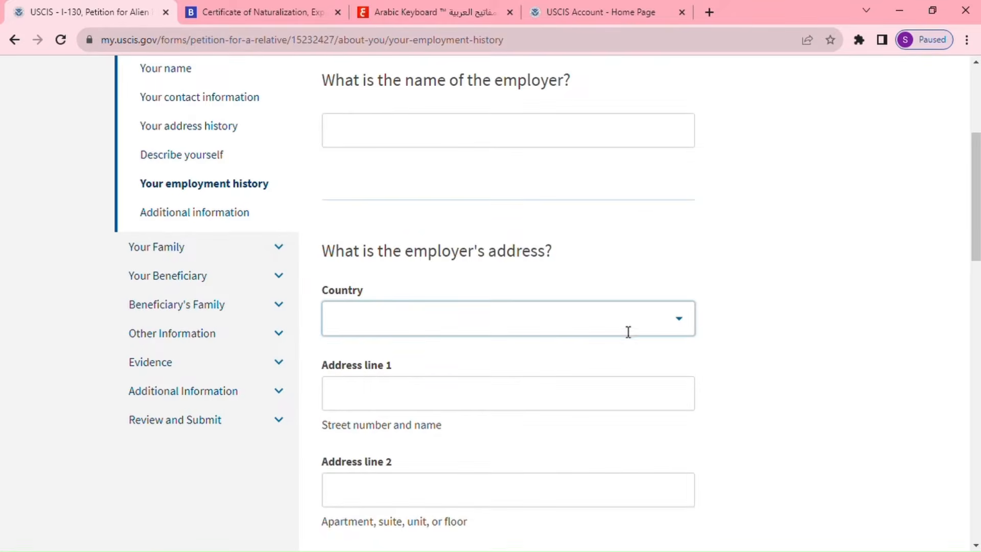
{"action": "left_click", "coordinate": [628, 324]}
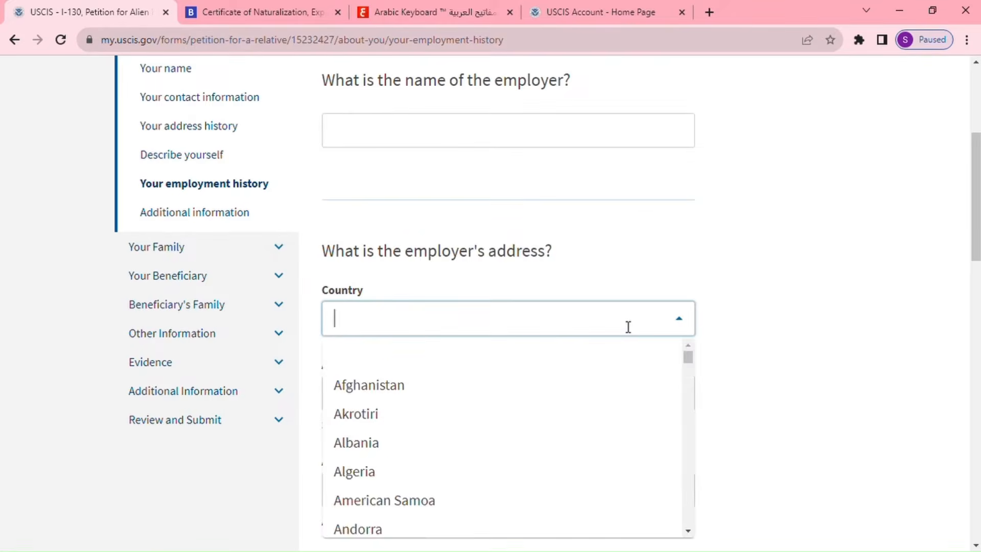
{"action": "left_click", "coordinate": [448, 141]}
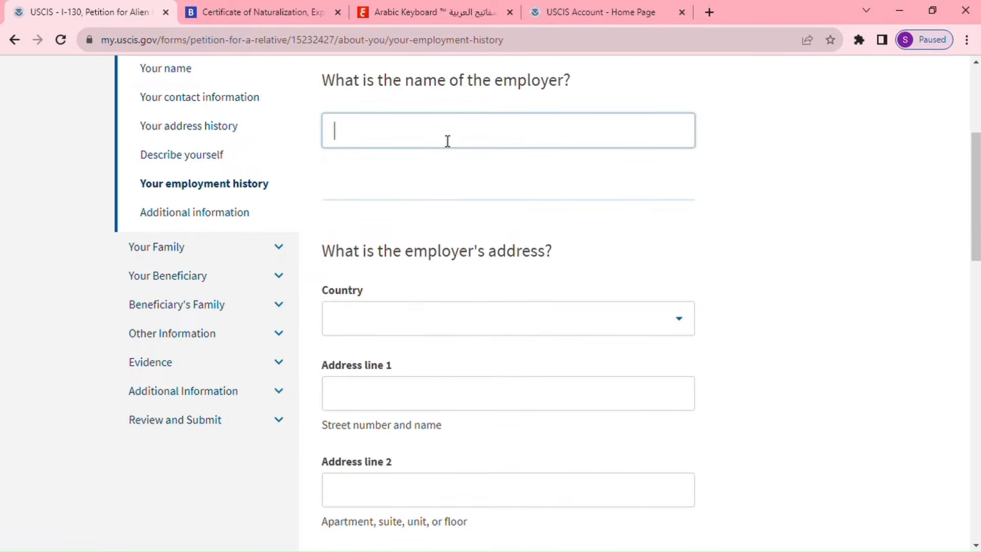
{"action": "type", "text": "ATA"}
{"action": "left_click", "coordinate": [467, 324]}
{"action": "type", "text": "un"}
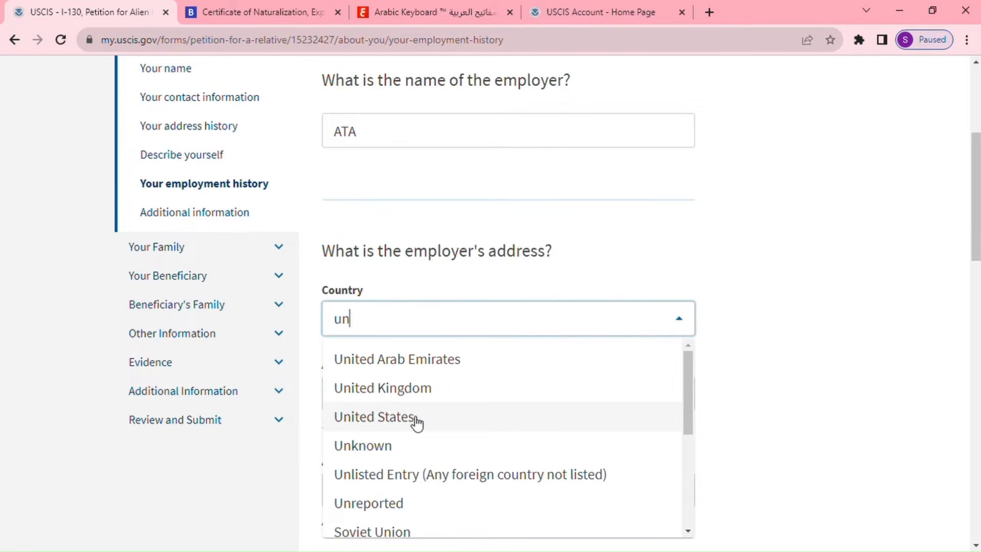
{"action": "left_click", "coordinate": [417, 418]}
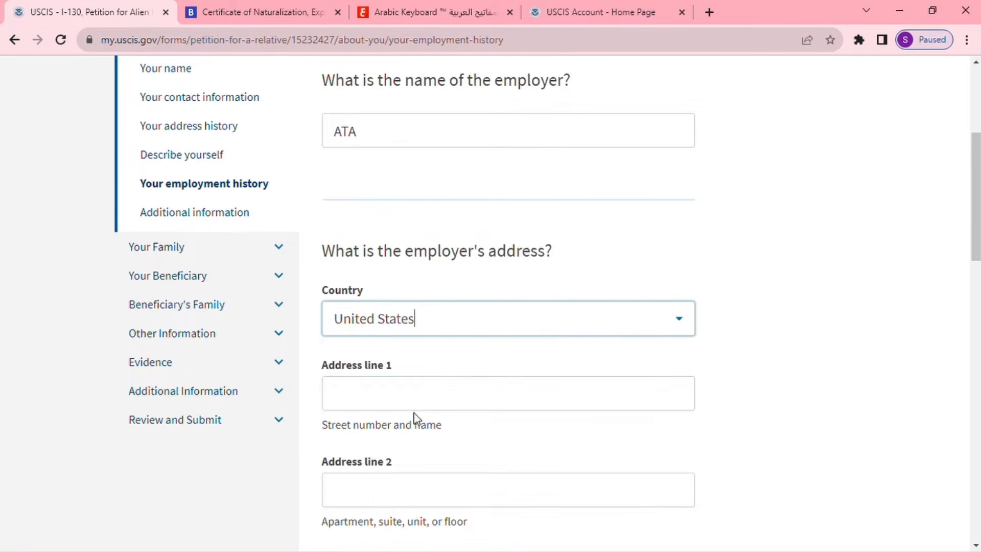
{"action": "left_click", "coordinate": [432, 403]}
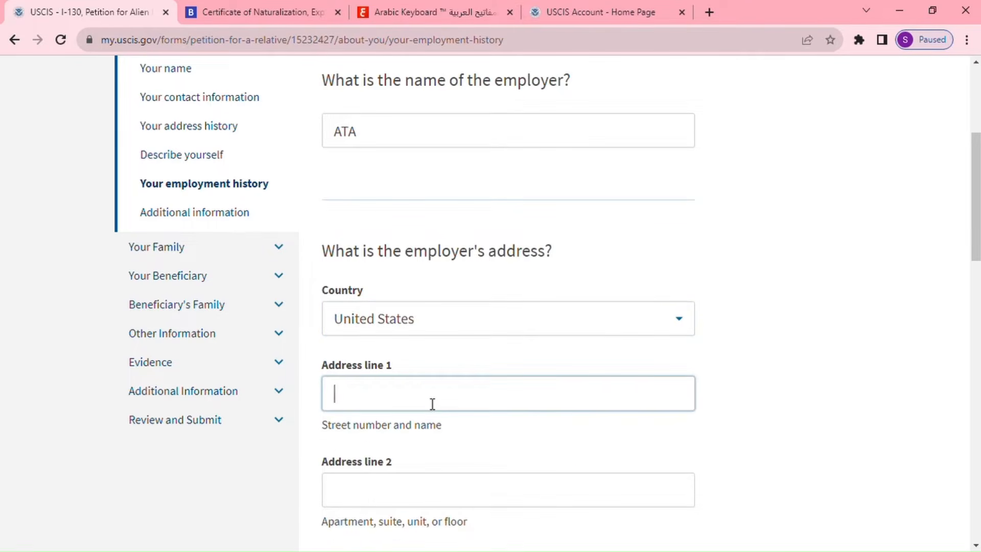
{"action": "scroll", "coordinate": [445, 438], "scroll_direction": "down", "scroll_amount": 1}
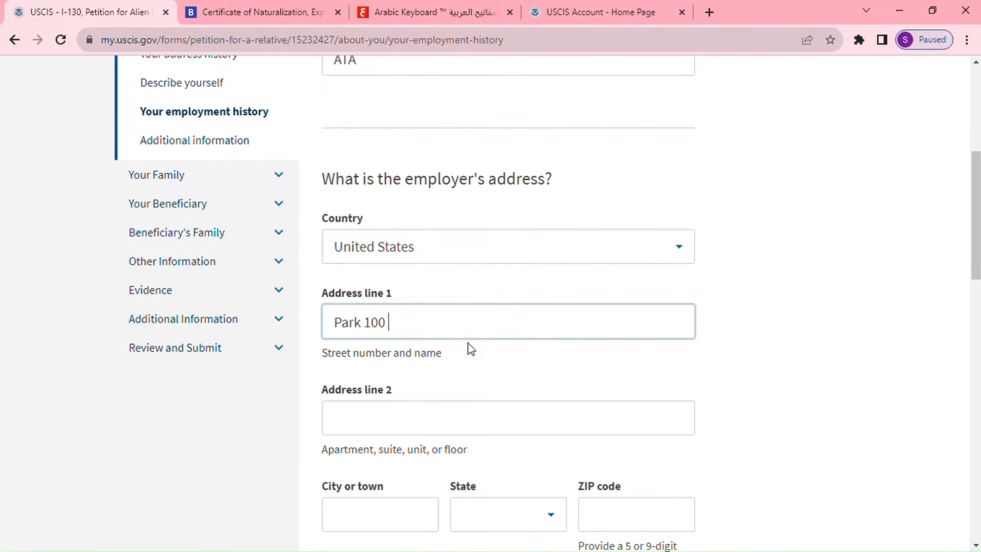
{"action": "type", "text": "ST"}
Set the ATA employer location to Indianapolis, Indiana, ZIP 46252.
{"action": "scroll", "coordinate": [401, 486], "scroll_direction": "down", "scroll_amount": 1}
{"action": "left_click", "coordinate": [386, 452]}
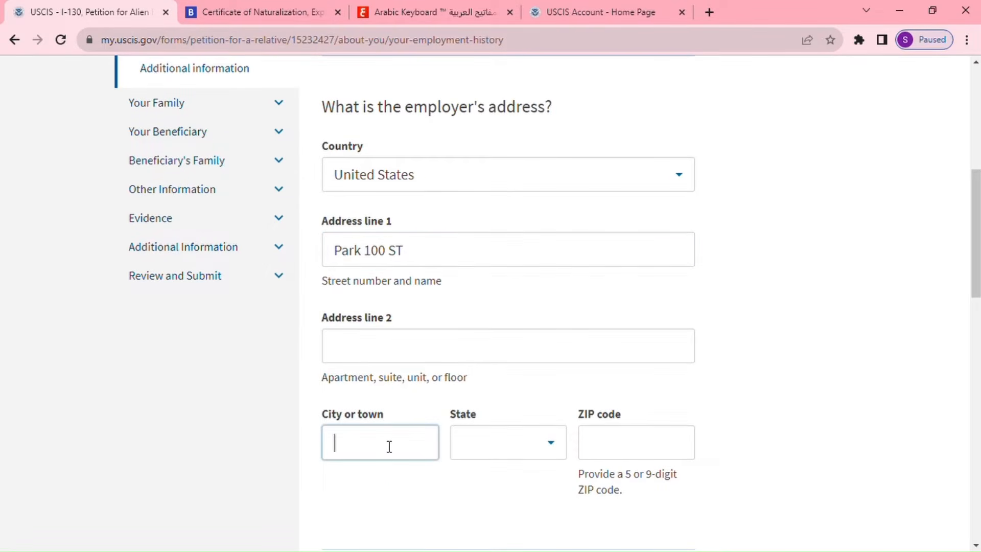
{"action": "type", "text": "Indianapolis"}
{"action": "left_click", "coordinate": [488, 442]}
{"action": "type", "text": "i"}
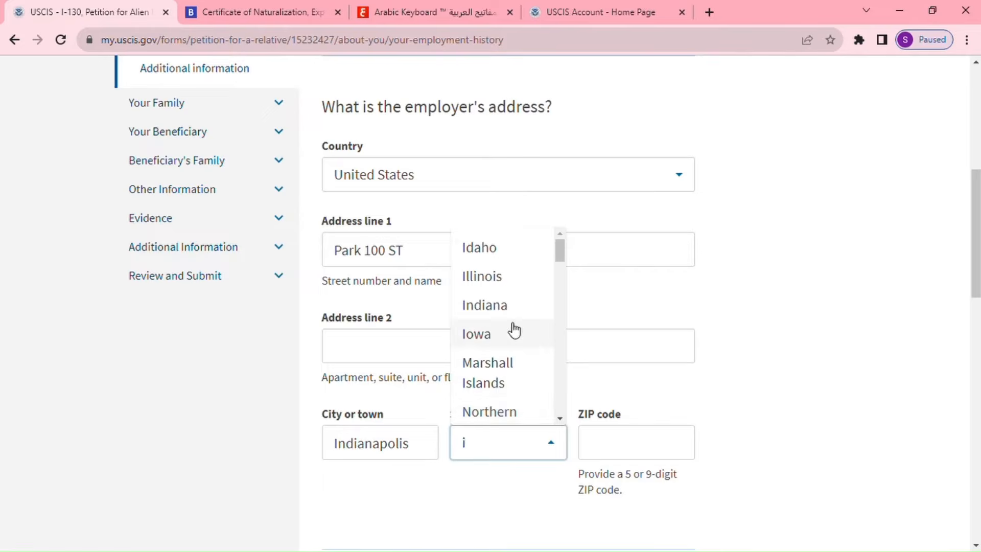
{"action": "left_click", "coordinate": [520, 306]}
{"action": "left_click", "coordinate": [590, 439]}
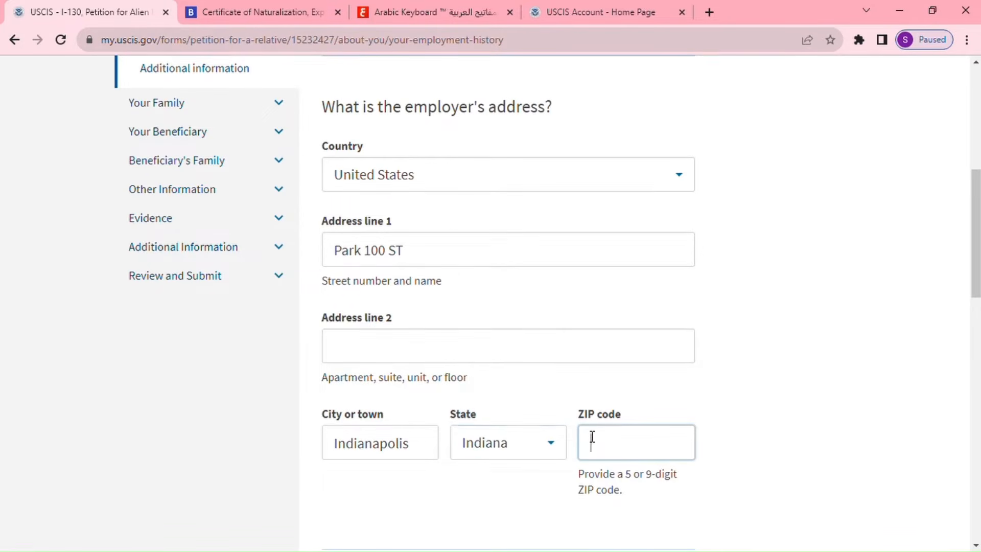
{"action": "type", "text": "46252"}
Enter Engineer as the occupation.
{"action": "scroll", "coordinate": [592, 438], "scroll_direction": "down", "scroll_amount": 4}
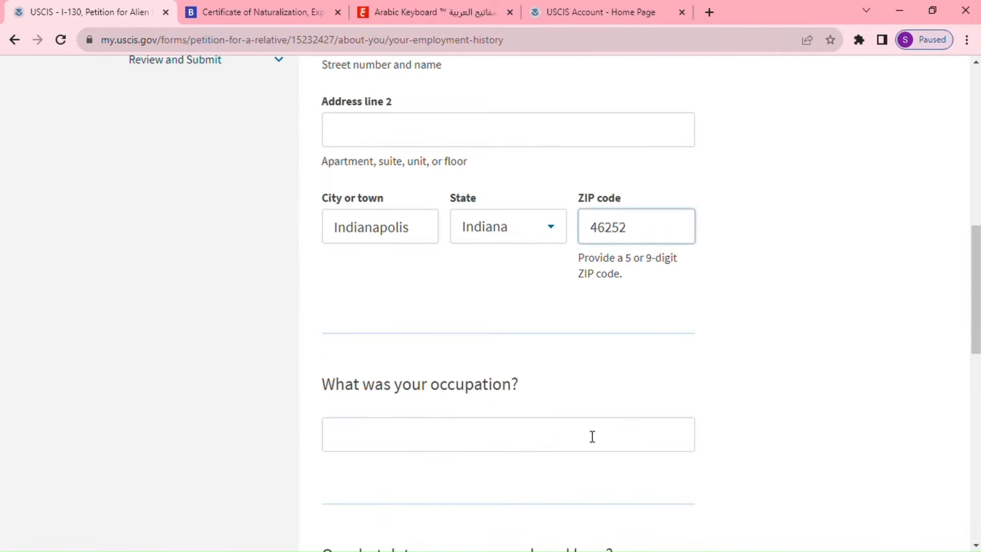
{"action": "left_click", "coordinate": [588, 437]}
{"action": "left_click", "coordinate": [528, 446]}
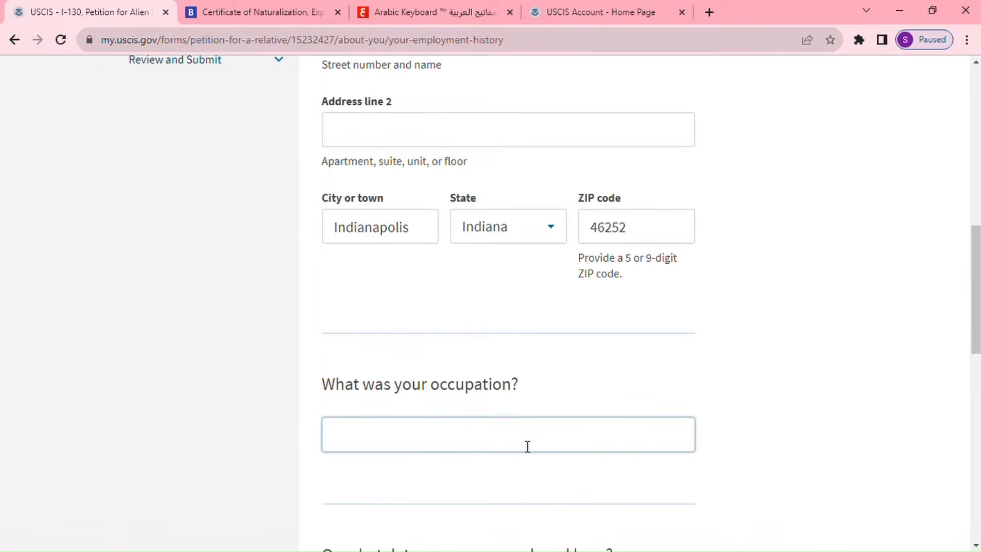
{"action": "type", "text": "Engineer"}
{"action": "scroll", "coordinate": [528, 448], "scroll_direction": "down", "scroll_amount": 3}
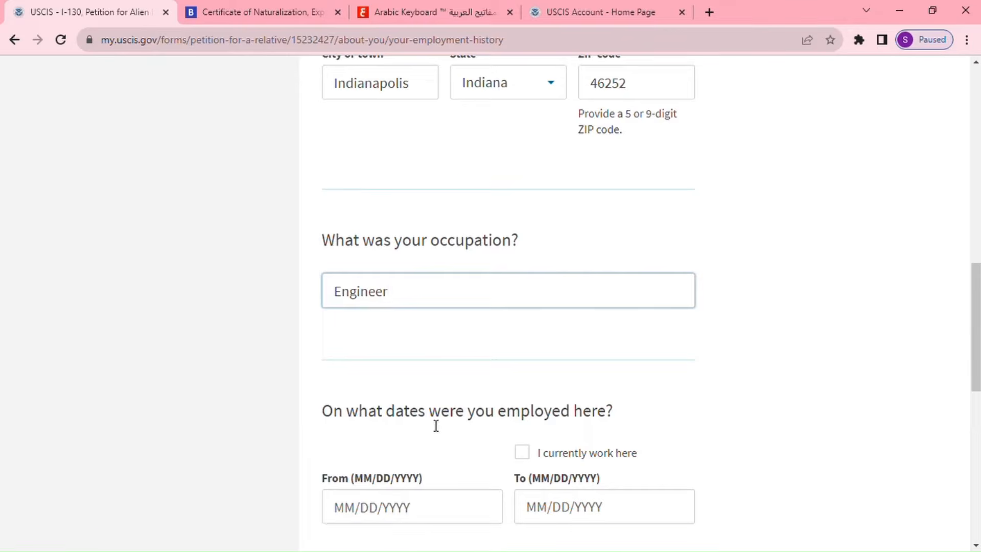
{"action": "scroll", "coordinate": [557, 431], "scroll_direction": "down", "scroll_amount": 1}
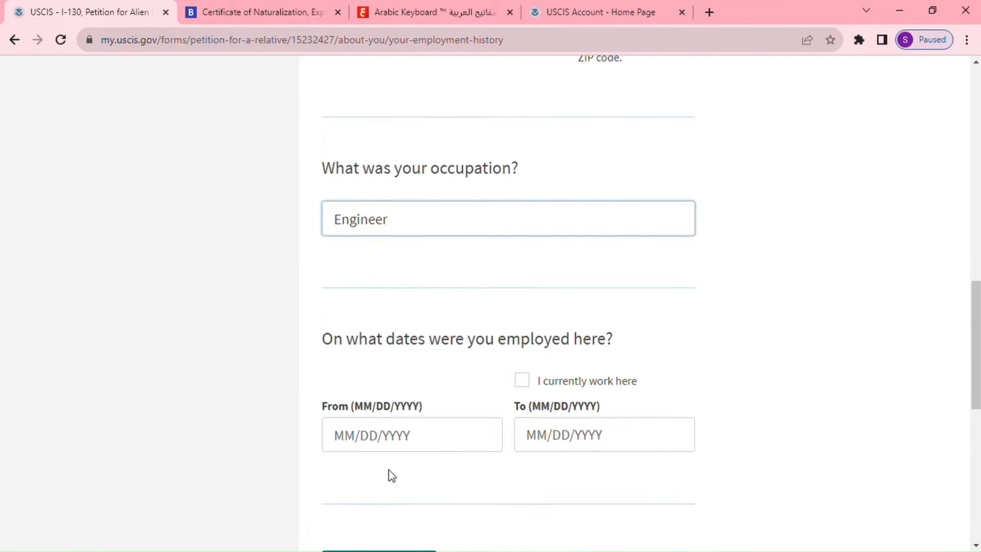
Set the start date 01/01/2017, mark it as current employment, and save the entry.
{"action": "left_click", "coordinate": [367, 438]}
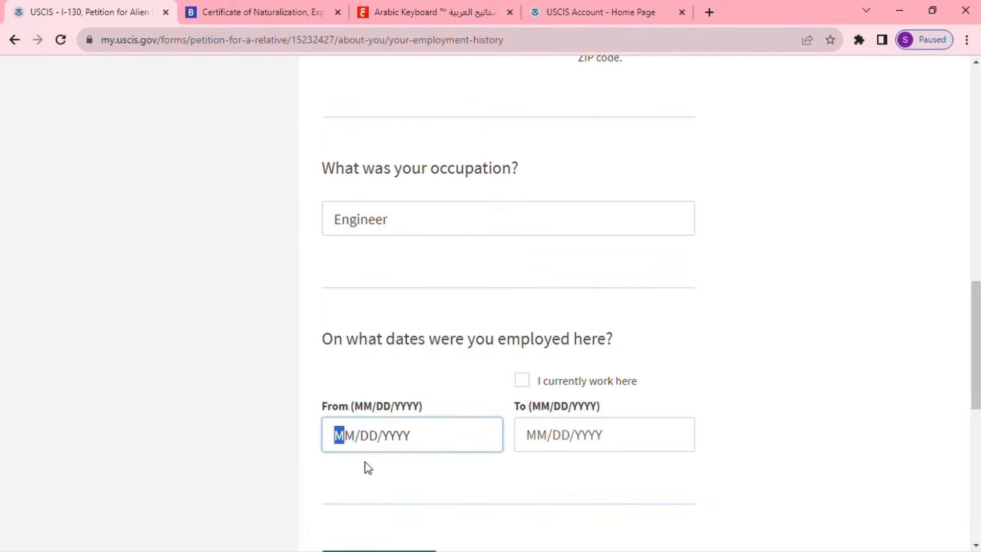
{"action": "type", "text": "01/01/"}
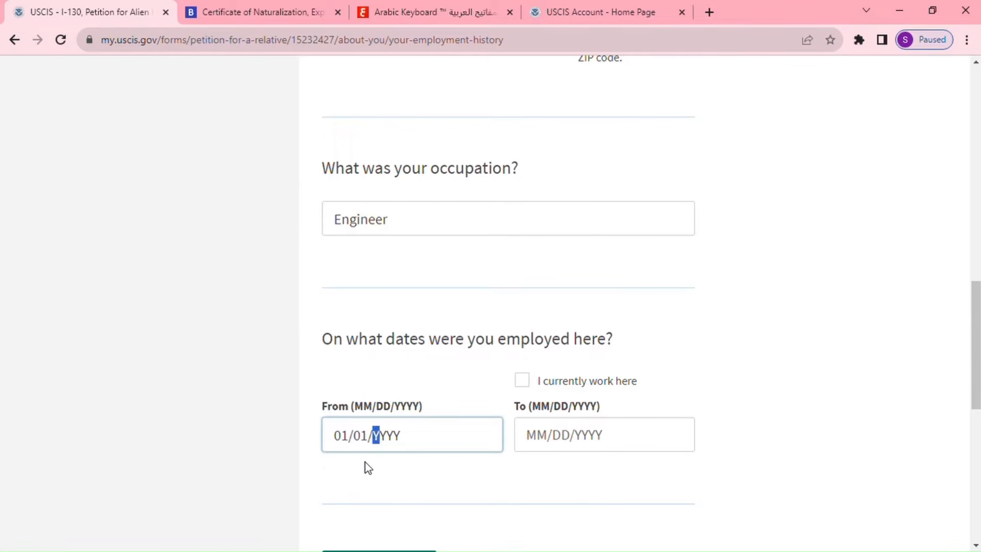
{"action": "type", "text": "207"}
{"action": "left_click", "coordinate": [397, 456]}
{"action": "type", "text": "17"}
{"action": "left_click", "coordinate": [525, 383]}
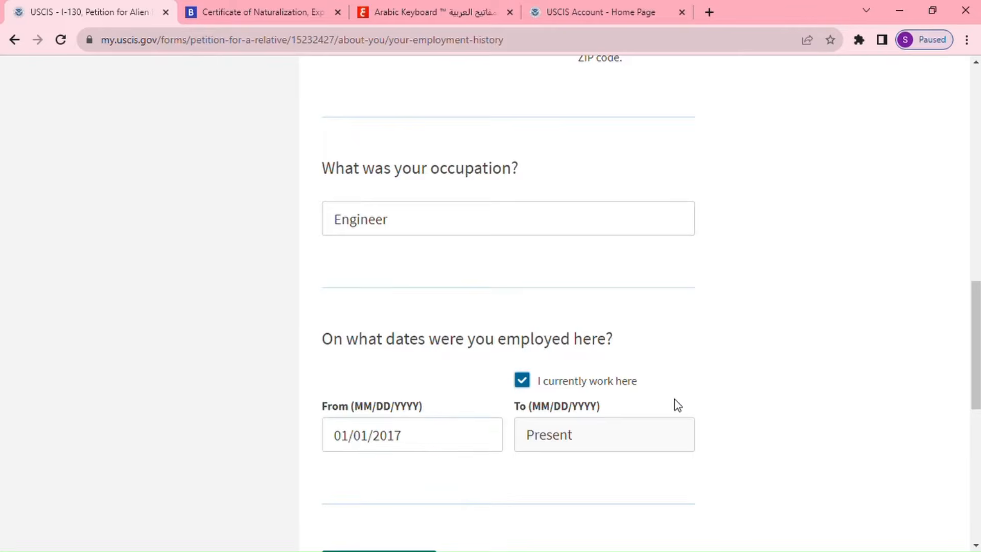
{"action": "scroll", "coordinate": [675, 402], "scroll_direction": "down", "scroll_amount": 3}
{"action": "left_click", "coordinate": [406, 429]}
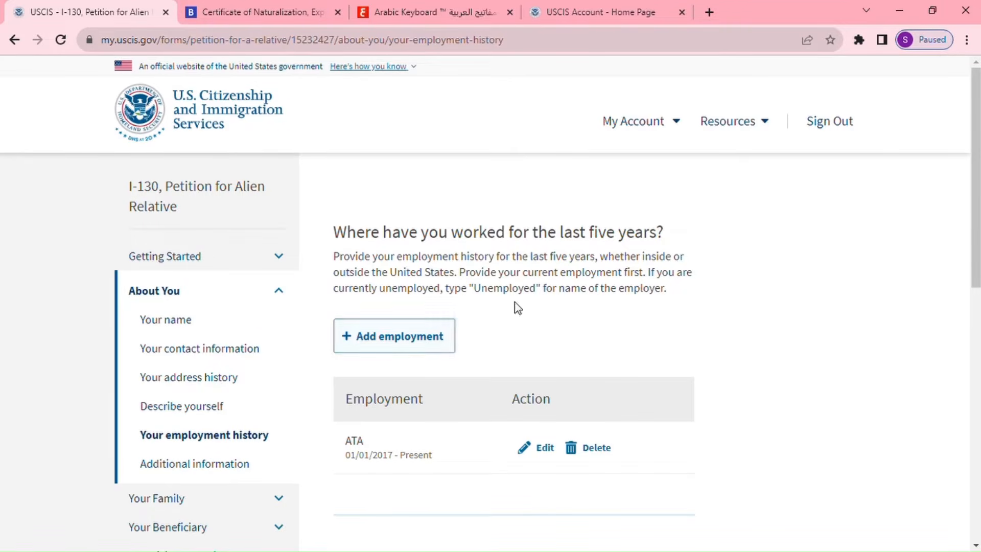
Continue from the employment history to the Additional information page.
{"action": "scroll", "coordinate": [556, 329], "scroll_direction": "down", "scroll_amount": 3}
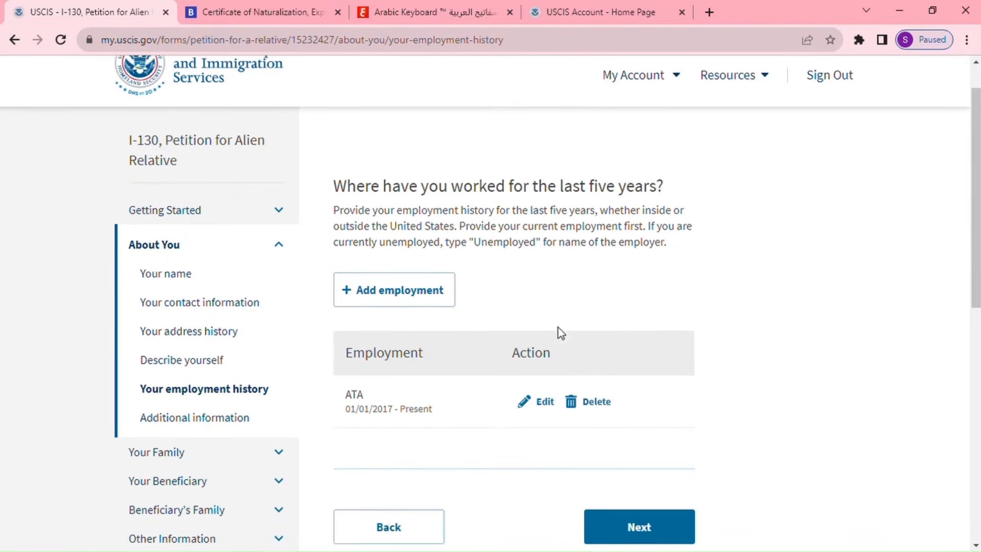
{"action": "left_click", "coordinate": [647, 431]}
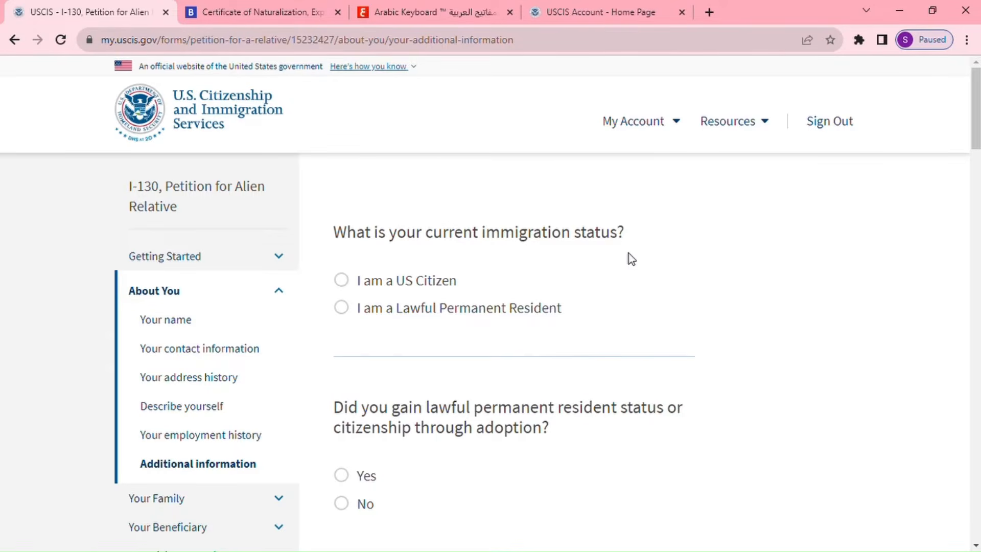
Declare immigration status as U.S. citizen and answer No to status gained through adoption.
{"action": "left_click", "coordinate": [344, 280]}
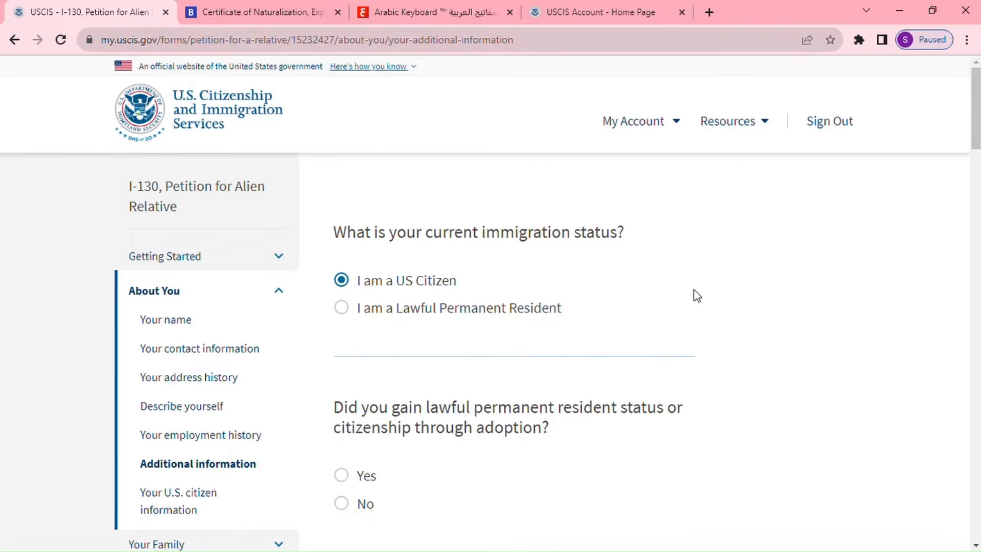
{"action": "scroll", "coordinate": [693, 289], "scroll_direction": "down", "scroll_amount": 3}
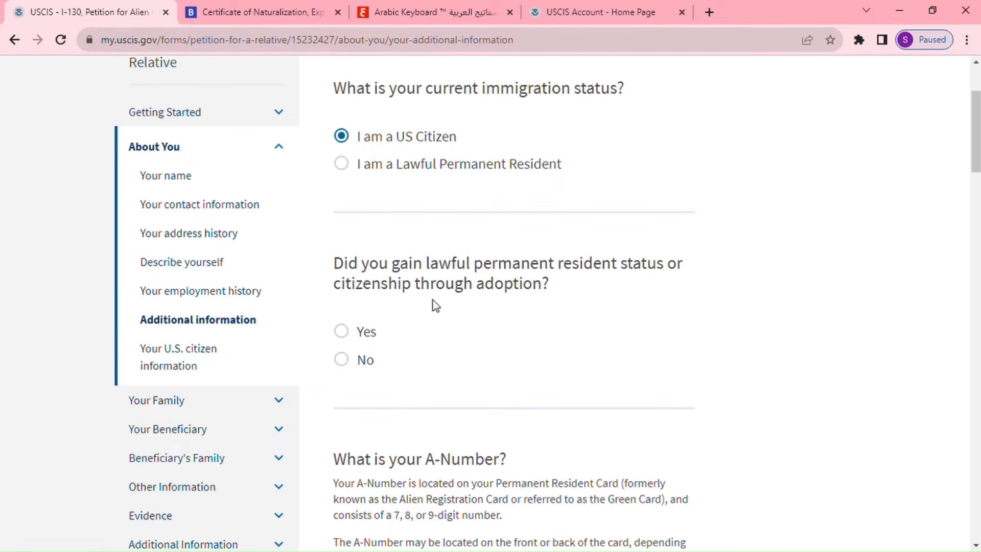
{"action": "left_click", "coordinate": [342, 360]}
Locate the A-Number field and bring up the Boundless sample Certificate of Naturalization.
{"action": "scroll", "coordinate": [431, 339], "scroll_direction": "down", "scroll_amount": 4}
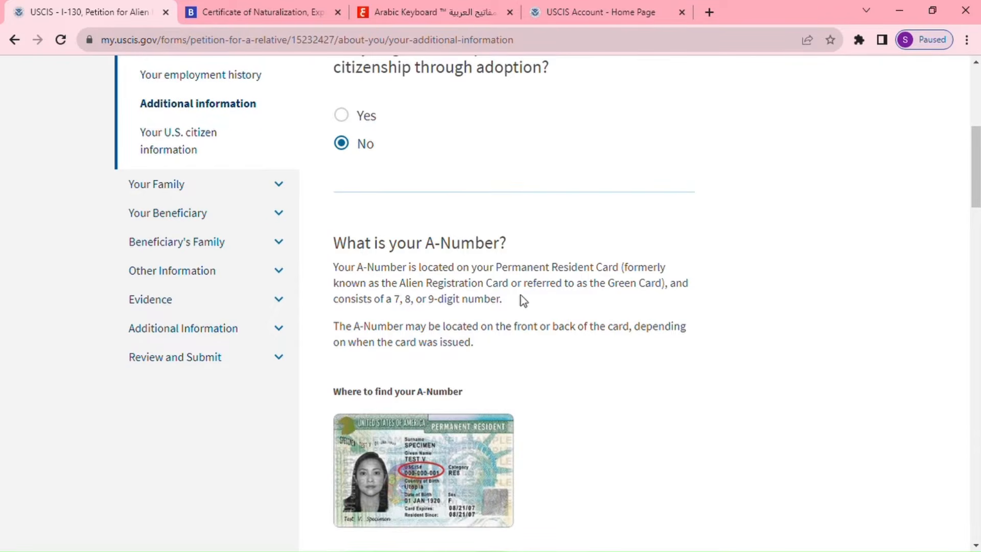
{"action": "scroll", "coordinate": [529, 304], "scroll_direction": "down", "scroll_amount": 1}
{"action": "scroll", "coordinate": [531, 306], "scroll_direction": "down", "scroll_amount": 1}
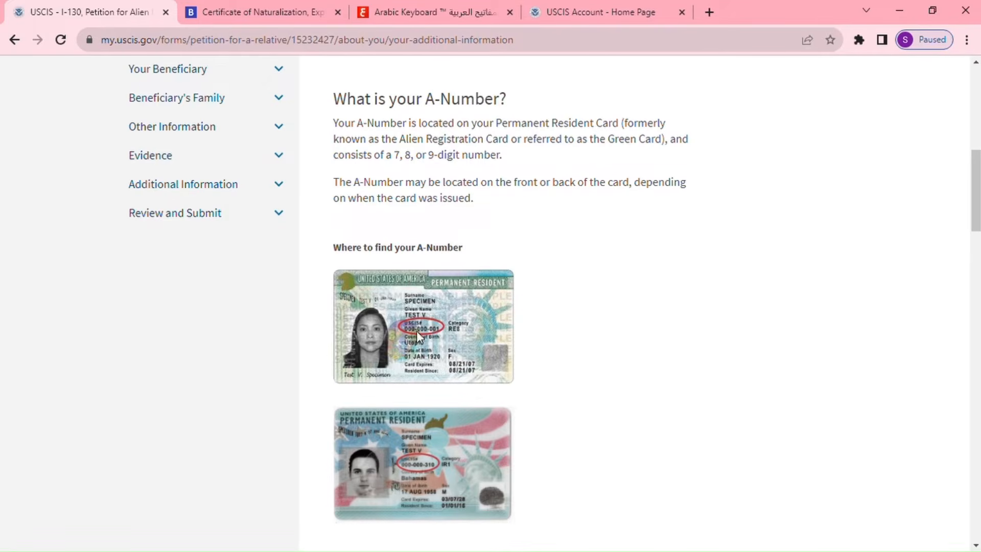
{"action": "scroll", "coordinate": [517, 320], "scroll_direction": "down", "scroll_amount": 4}
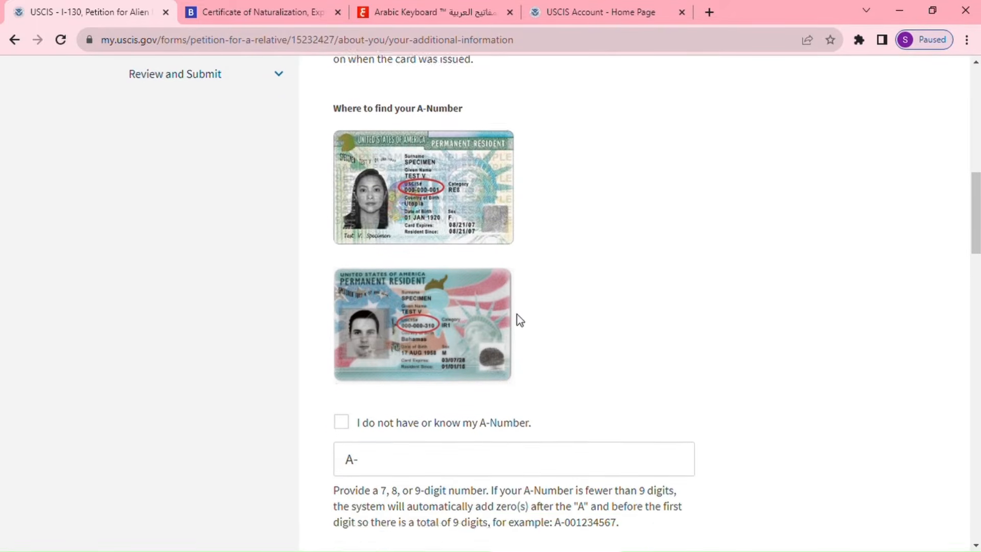
{"action": "scroll", "coordinate": [528, 311], "scroll_direction": "down", "scroll_amount": 1}
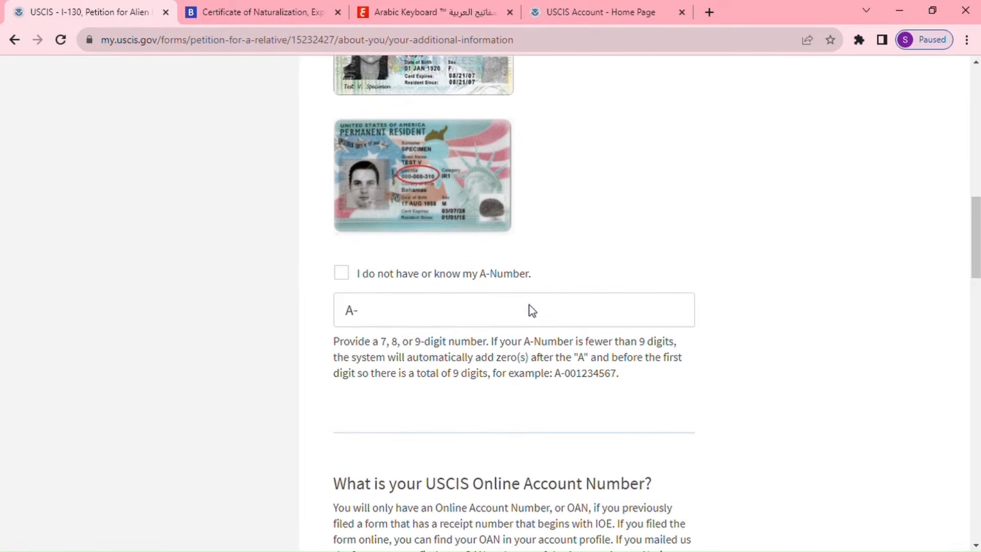
{"action": "left_click", "coordinate": [536, 311]}
{"action": "scroll", "coordinate": [598, 277], "scroll_direction": "up", "scroll_amount": 1}
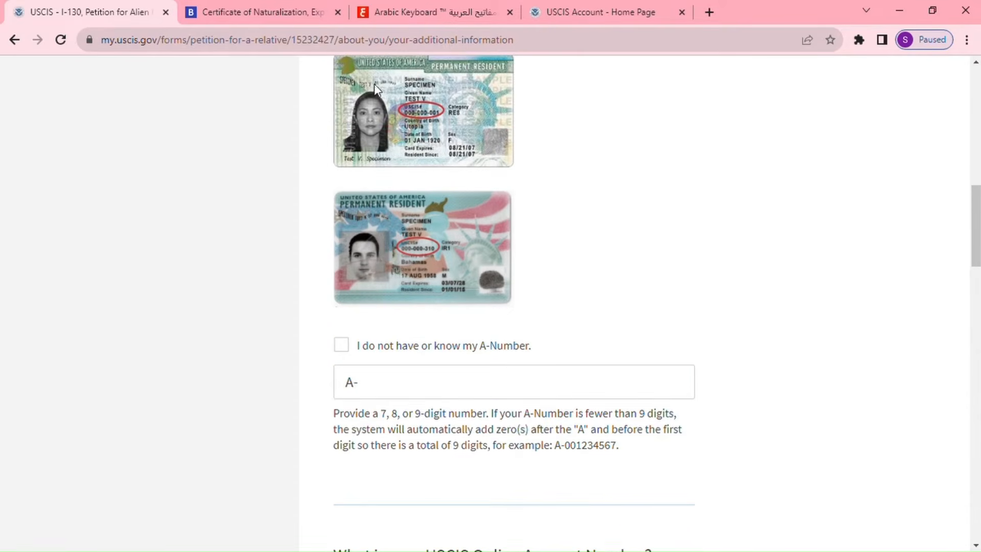
{"action": "left_click", "coordinate": [299, 7]}
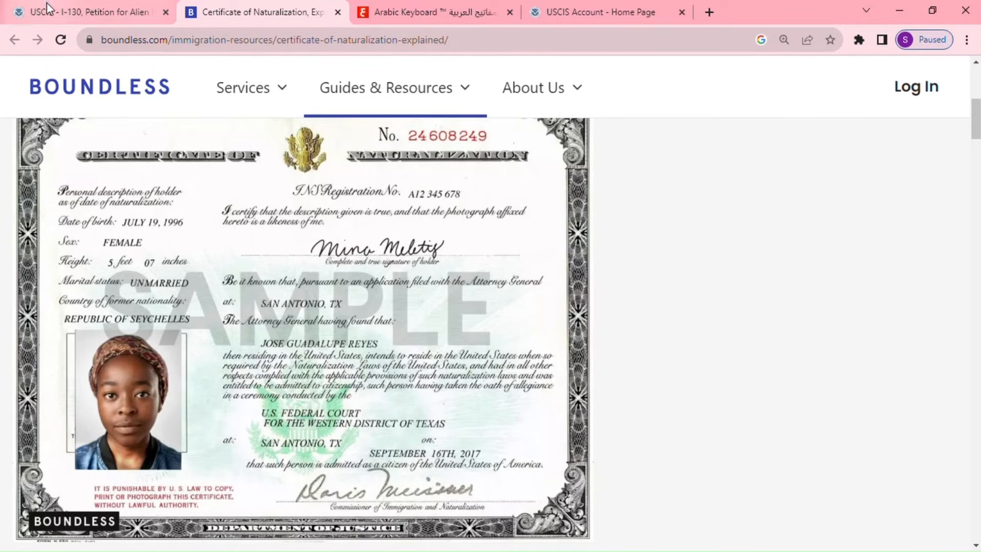
Back on the I-130 form, enter the 9-digit A-Number and reach the Online Account Number question.
{"action": "left_click", "coordinate": [92, 11]}
{"action": "left_click", "coordinate": [372, 381]}
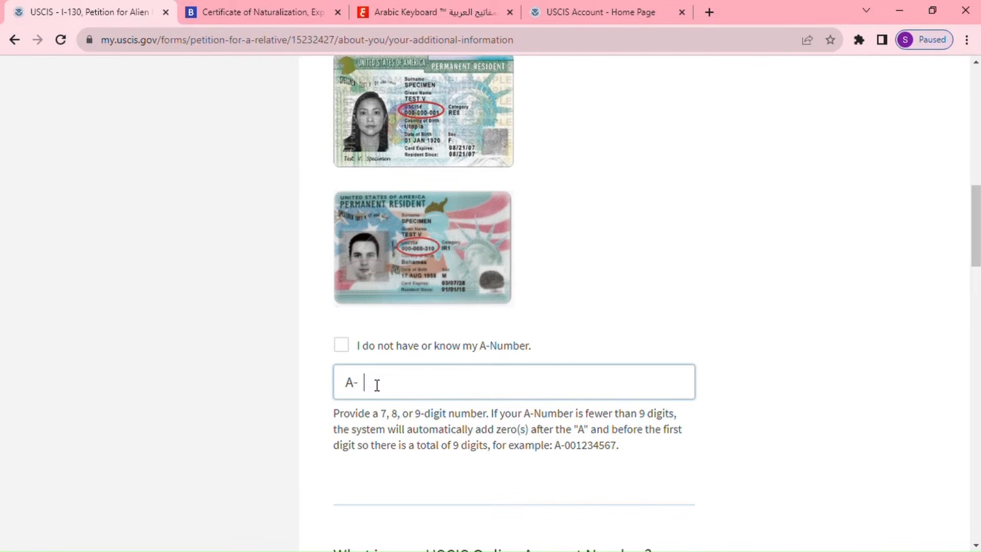
{"action": "type", "text": "111111111"}
{"action": "scroll", "coordinate": [428, 360], "scroll_direction": "down", "scroll_amount": 5}
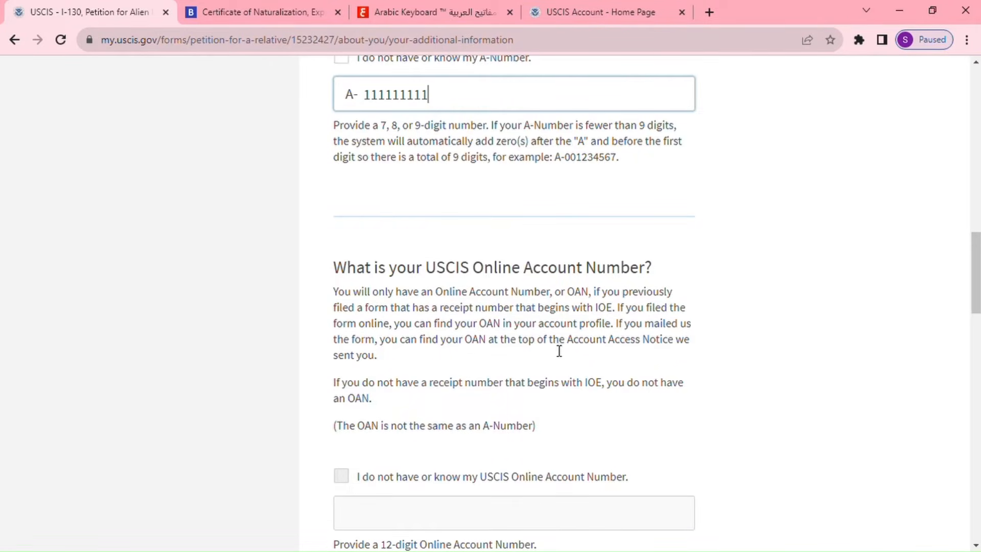
{"action": "scroll", "coordinate": [558, 351], "scroll_direction": "down", "scroll_amount": 3}
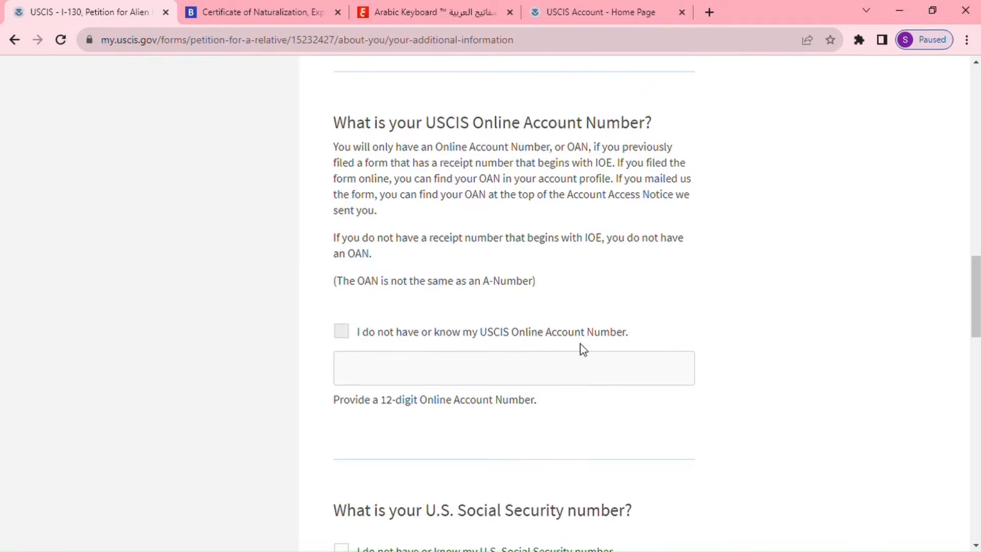
{"action": "scroll", "coordinate": [561, 332], "scroll_direction": "down", "scroll_amount": 3}
{"action": "scroll", "coordinate": [403, 239], "scroll_direction": "up", "scroll_amount": 1}
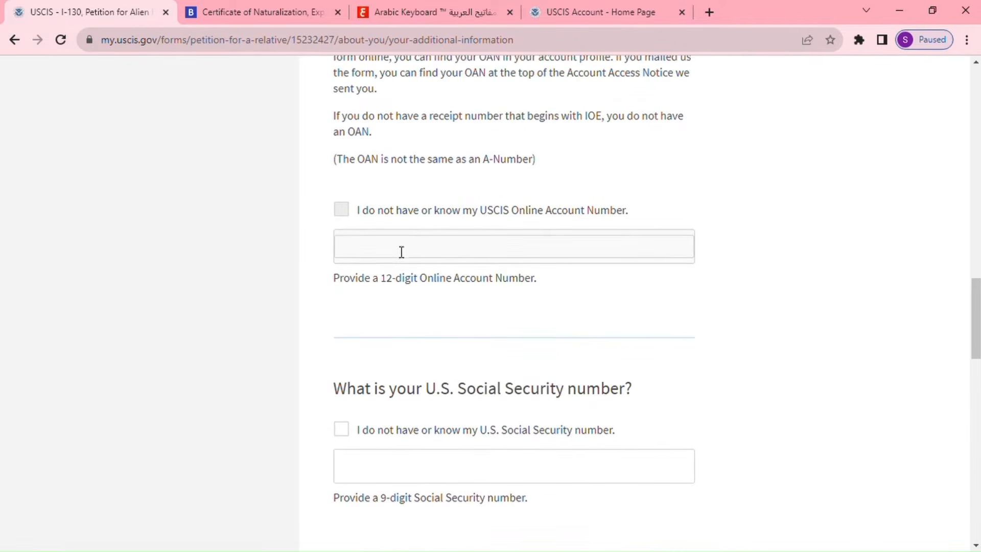
Answer the Online Account Number question and enter the Social Security number.
{"action": "left_click", "coordinate": [348, 257]}
{"action": "scroll", "coordinate": [463, 296], "scroll_direction": "down", "scroll_amount": 3}
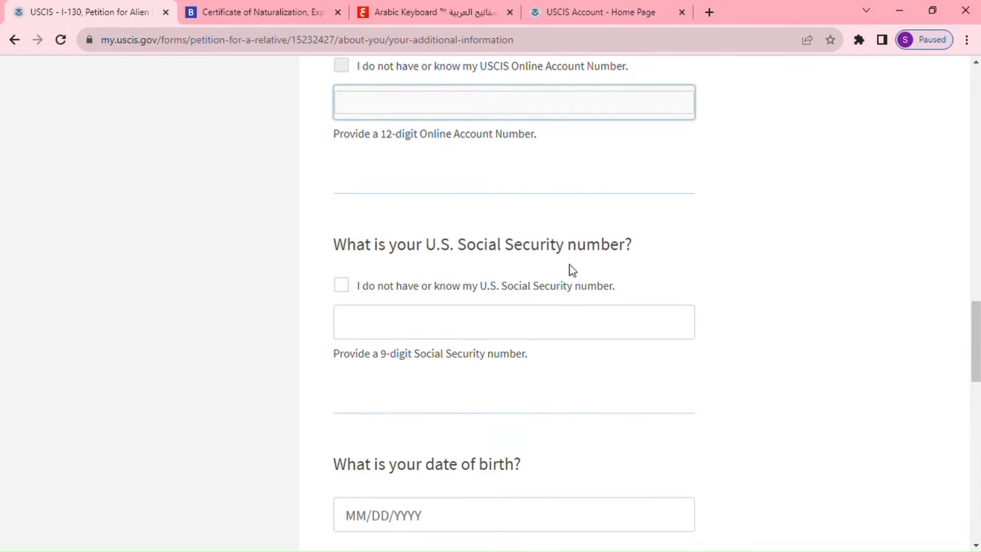
{"action": "left_click", "coordinate": [428, 326]}
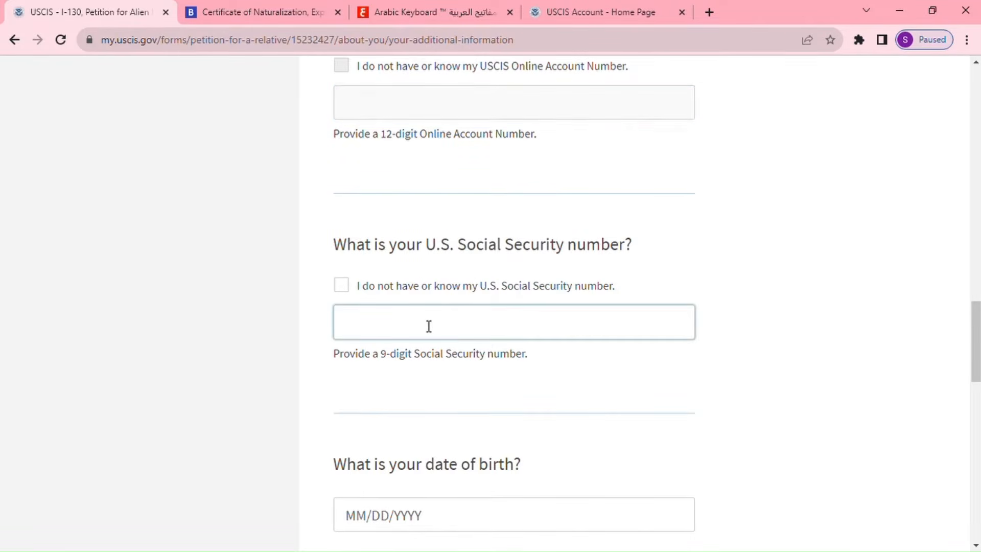
{"action": "type", "text": "111-11-1111"}
{"action": "scroll", "coordinate": [556, 391], "scroll_direction": "down", "scroll_amount": 3}
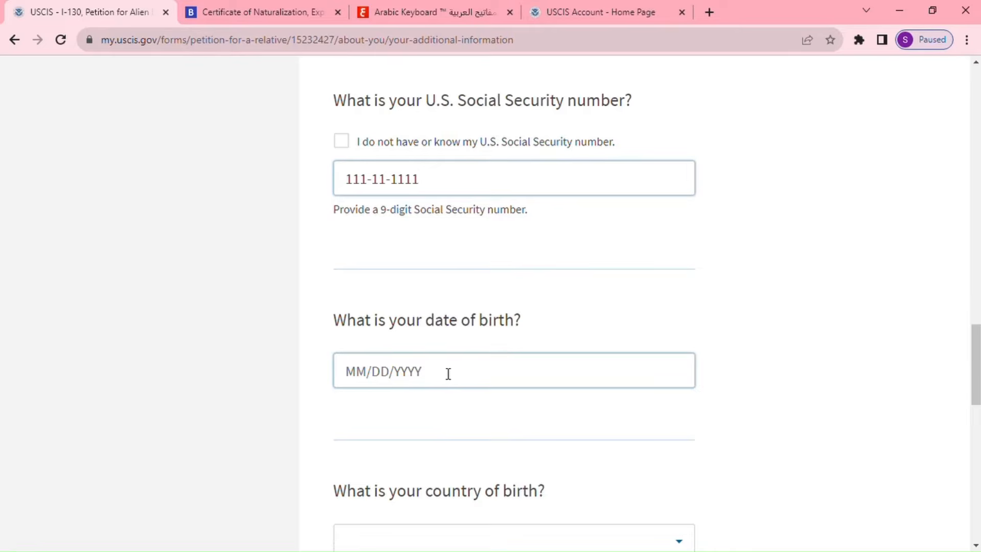
{"action": "scroll", "coordinate": [540, 387], "scroll_direction": "down", "scroll_amount": 4}
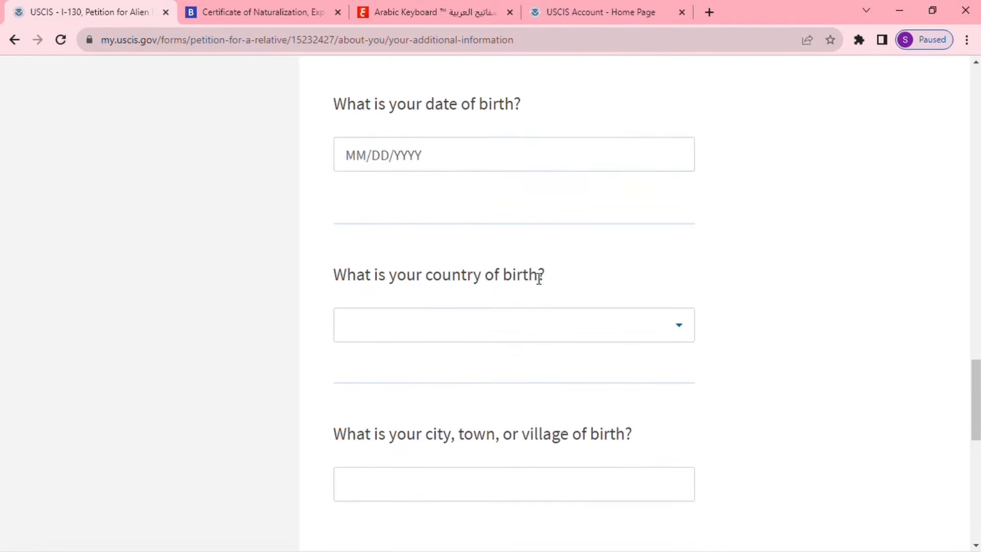
Enter date of birth 01/01/1980 and start typing 'm' for the country of birth.
{"action": "left_click", "coordinate": [389, 170]}
{"action": "left_click", "coordinate": [368, 157]}
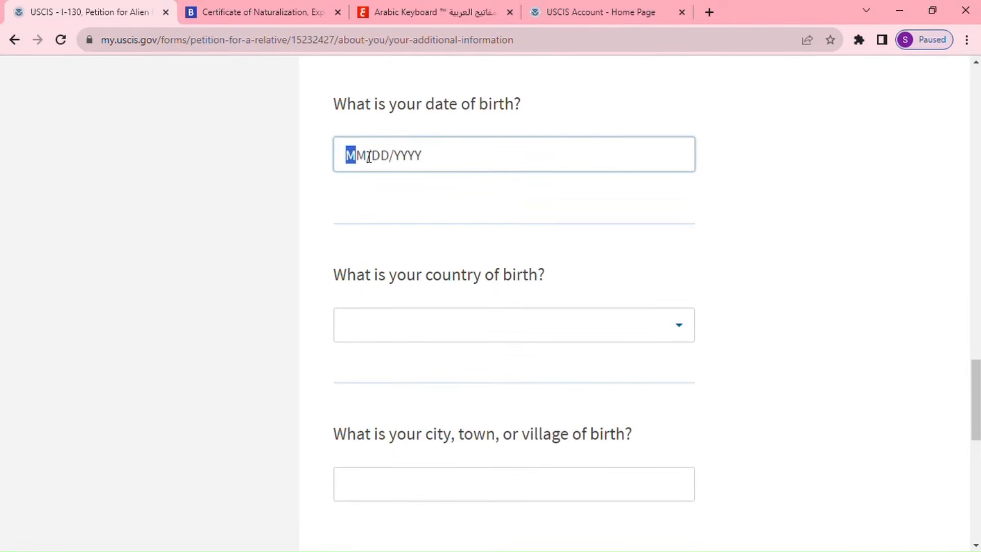
{"action": "type", "text": "01/01/1"}
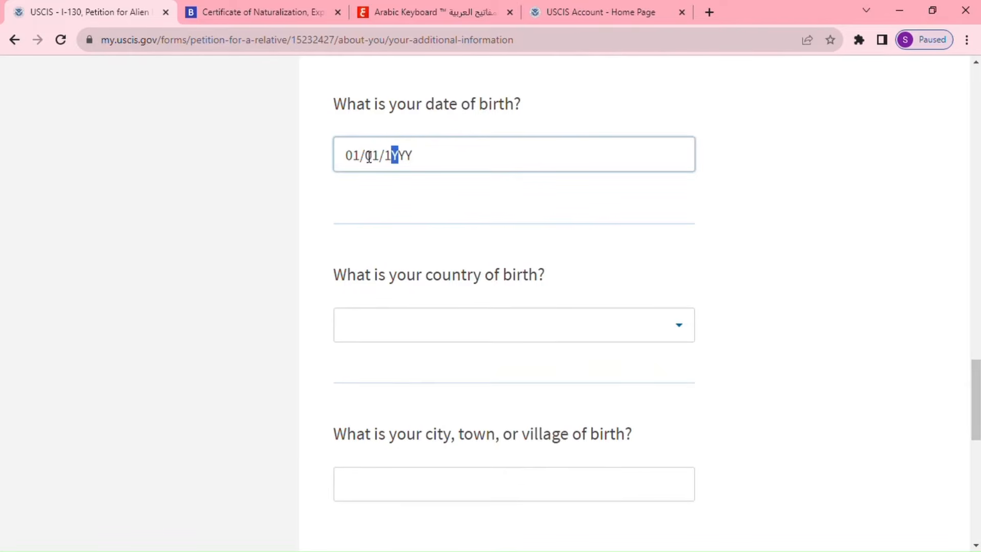
{"action": "type", "text": "980"}
{"action": "left_click", "coordinate": [408, 328]}
{"action": "type", "text": "m"}
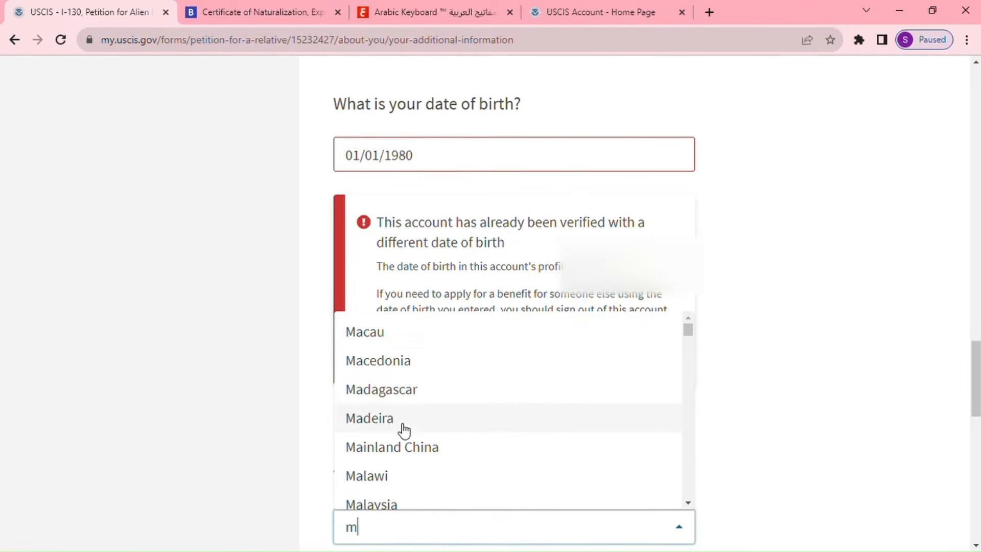
Choose Morocco as the country of birth.
{"action": "scroll", "coordinate": [403, 429], "scroll_direction": "down", "scroll_amount": 4}
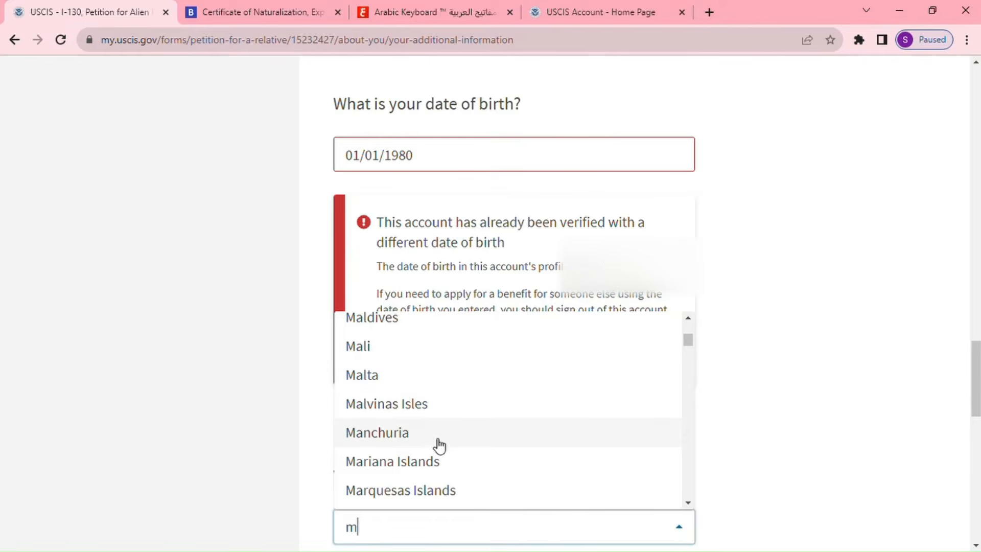
{"action": "scroll", "coordinate": [434, 447], "scroll_direction": "down", "scroll_amount": 5}
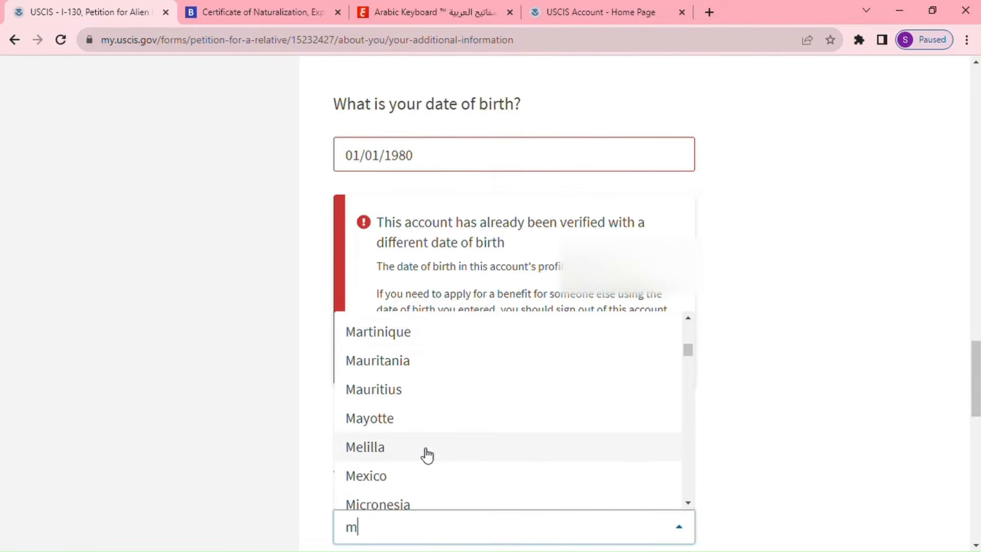
{"action": "type", "text": "o"}
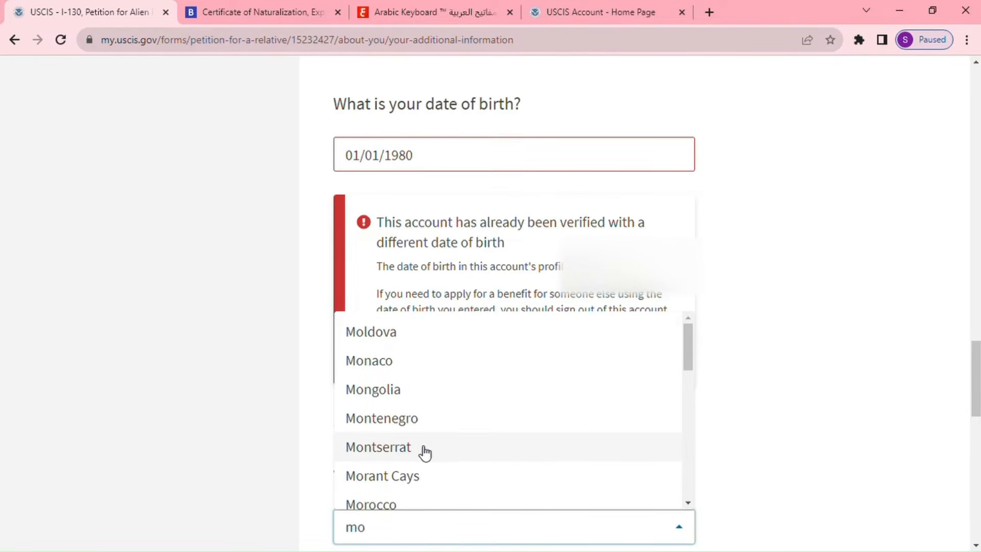
{"action": "left_click", "coordinate": [384, 505]}
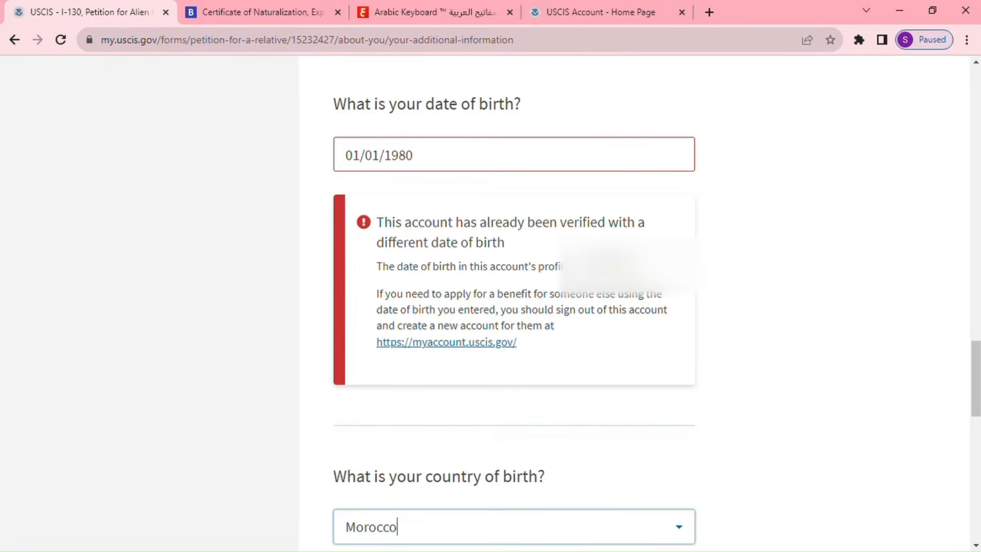
Accept Khenifra as the city of birth and continue to the U.S. citizen information page.
{"action": "scroll", "coordinate": [536, 405], "scroll_direction": "down", "scroll_amount": 4}
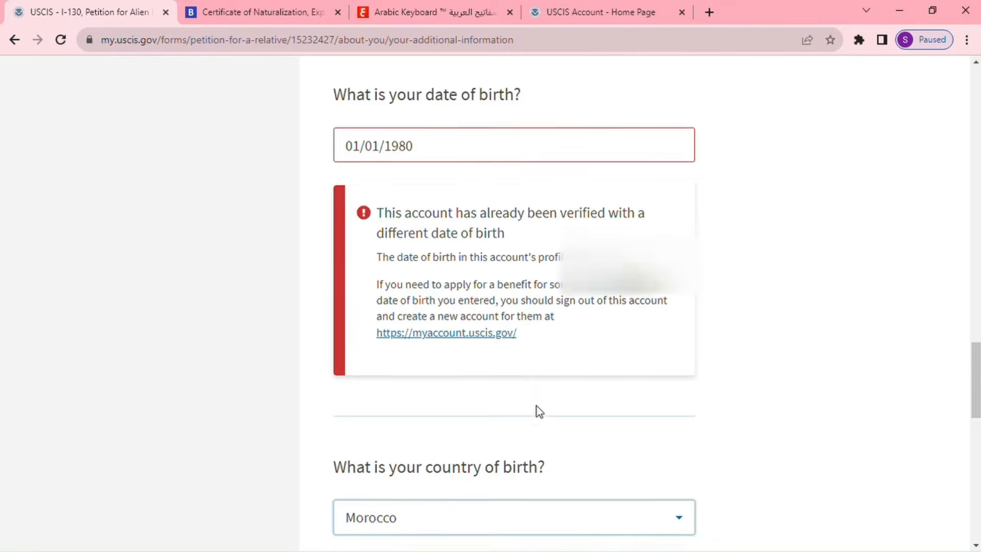
{"action": "scroll", "coordinate": [537, 406], "scroll_direction": "down", "scroll_amount": 3}
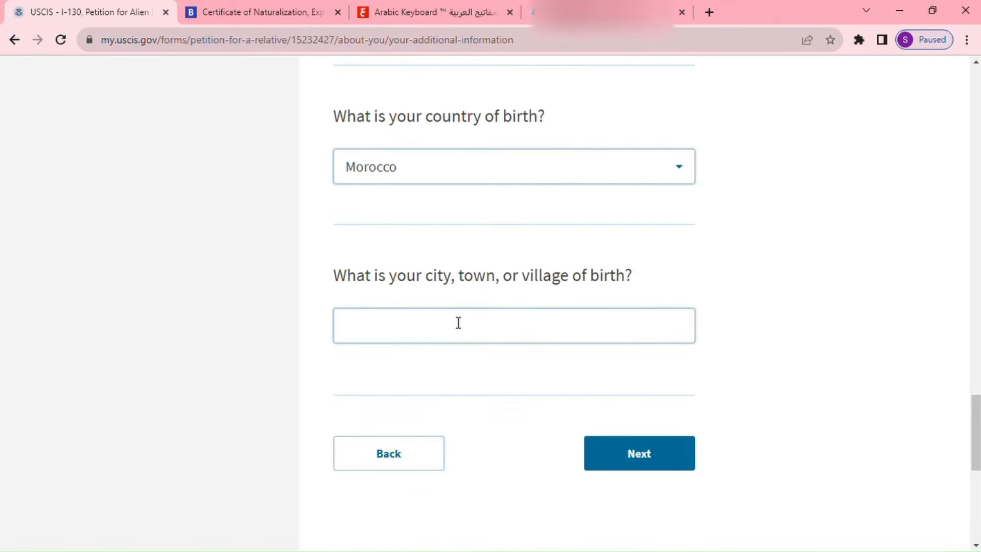
{"action": "left_click", "coordinate": [528, 331]}
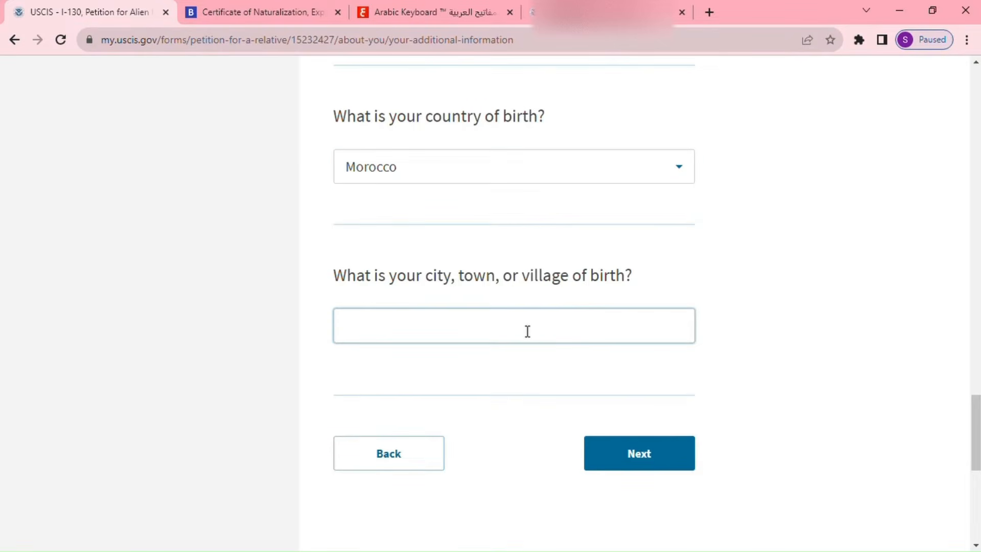
{"action": "left_click", "coordinate": [486, 358]}
{"action": "left_click", "coordinate": [650, 458]}
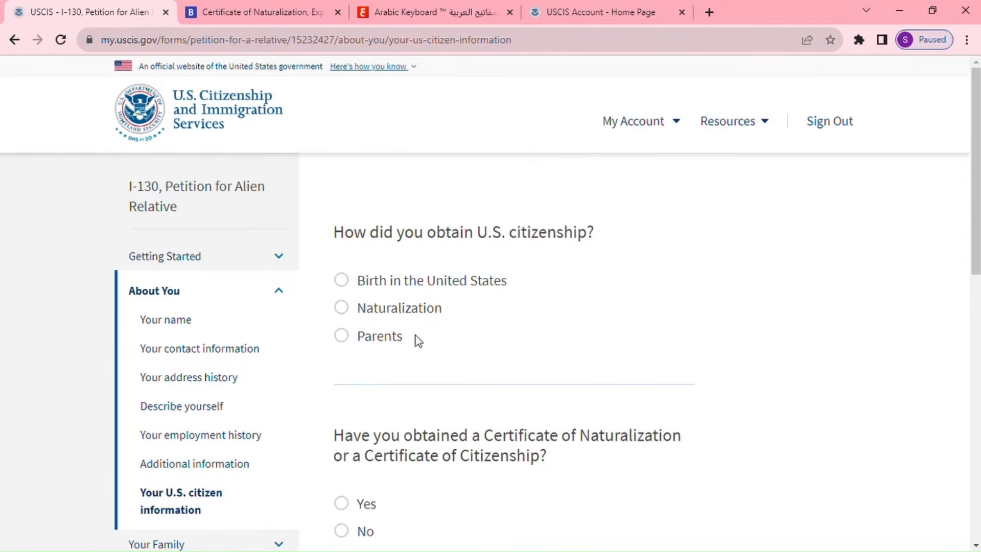
Mark citizenship as obtained through Naturalization and answer Yes to having a certificate.
{"action": "left_click", "coordinate": [351, 312]}
{"action": "scroll", "coordinate": [745, 355], "scroll_direction": "down", "scroll_amount": 3}
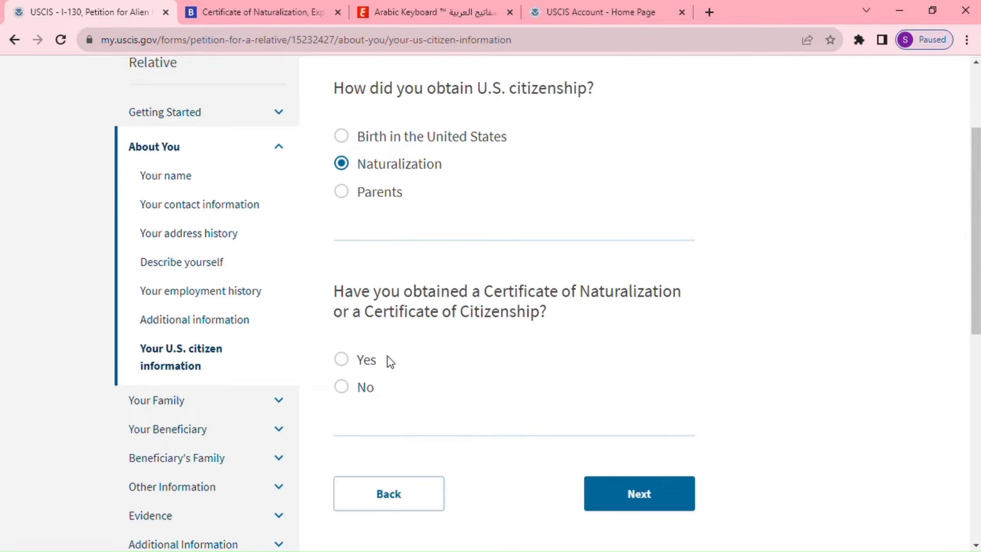
{"action": "left_click", "coordinate": [342, 360]}
{"action": "scroll", "coordinate": [608, 388], "scroll_direction": "down", "scroll_amount": 3}
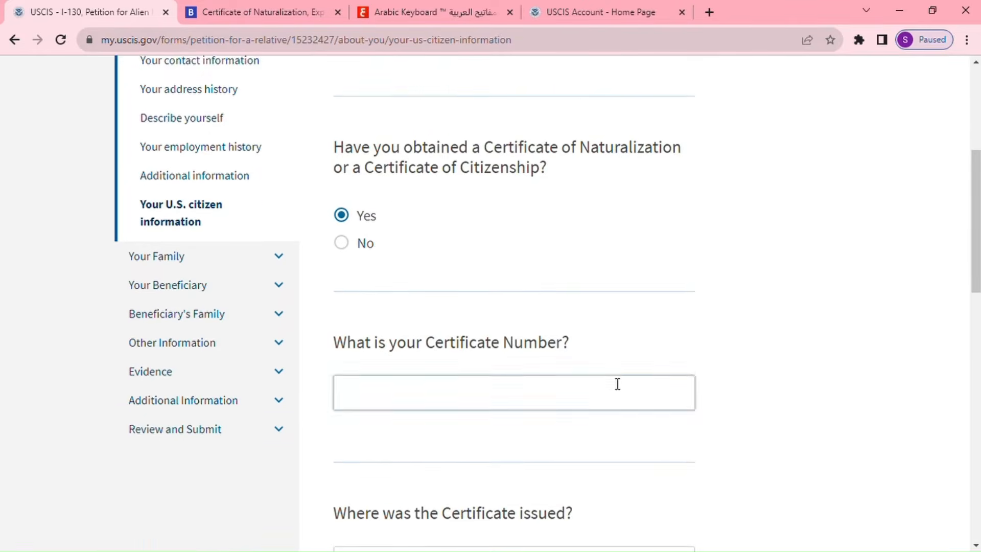
{"action": "scroll", "coordinate": [617, 385], "scroll_direction": "down", "scroll_amount": 2}
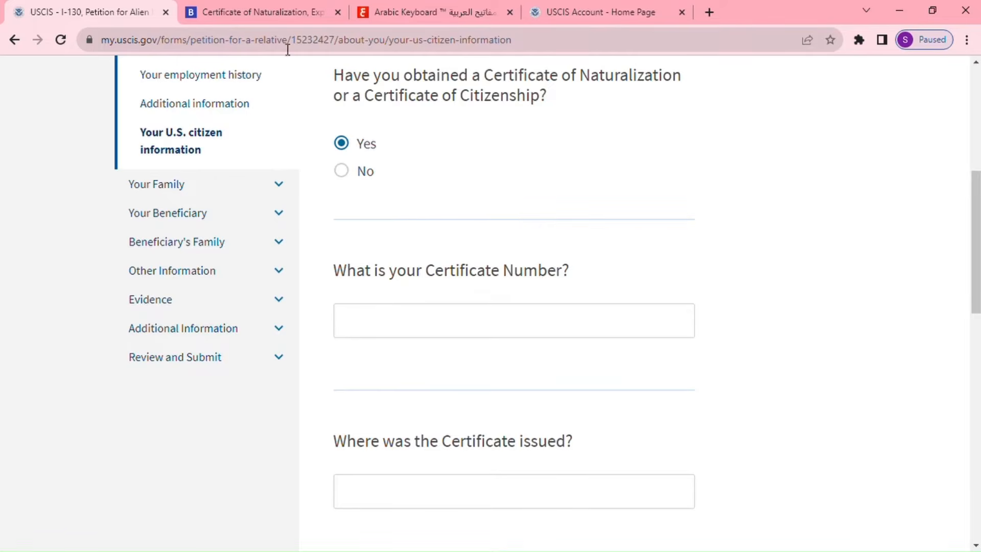
Enter the Certificate Number after checking it against the Boundless sample certificate.
{"action": "left_click", "coordinate": [271, 14]}
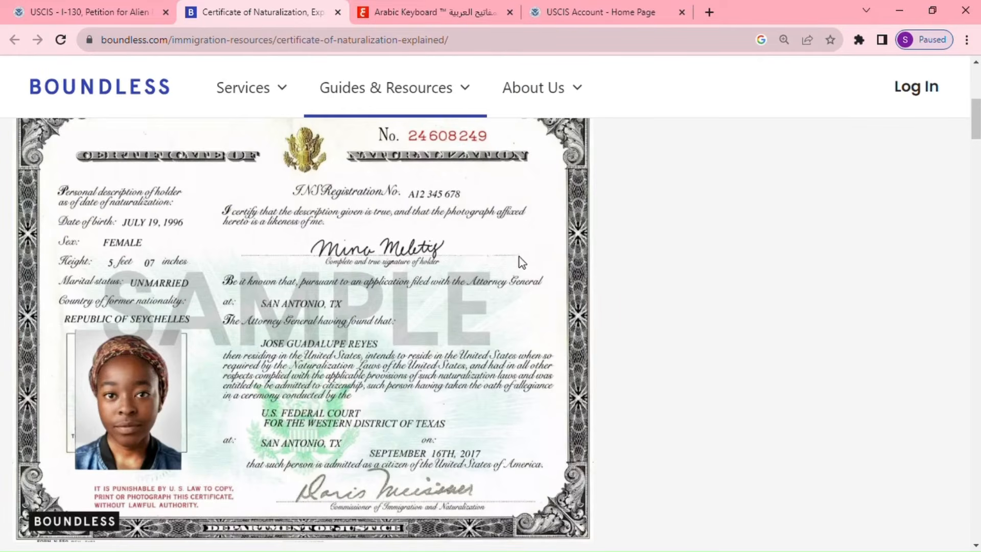
{"action": "mouse_move", "coordinate": [368, 118]}
{"action": "left_click", "coordinate": [131, 11]}
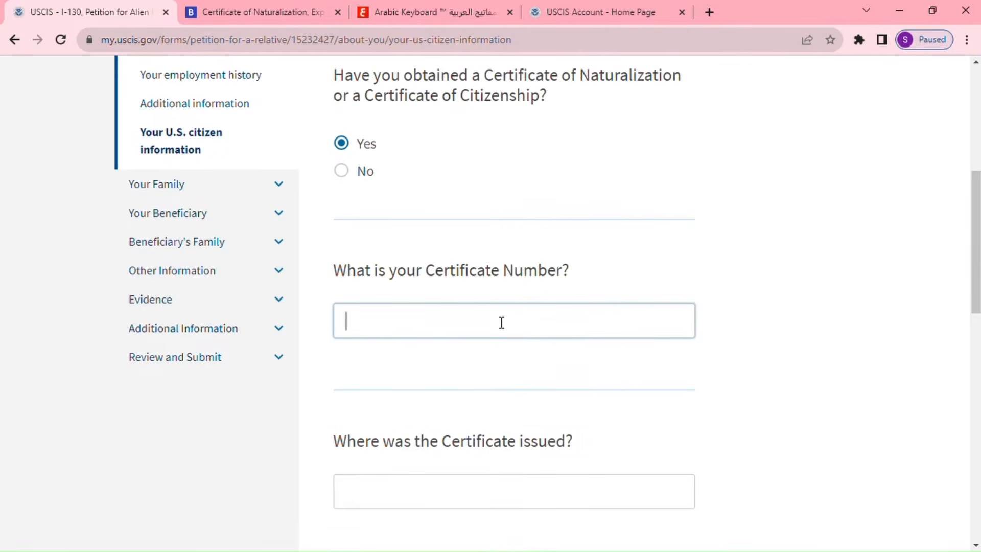
{"action": "type", "text": "1210101010"}
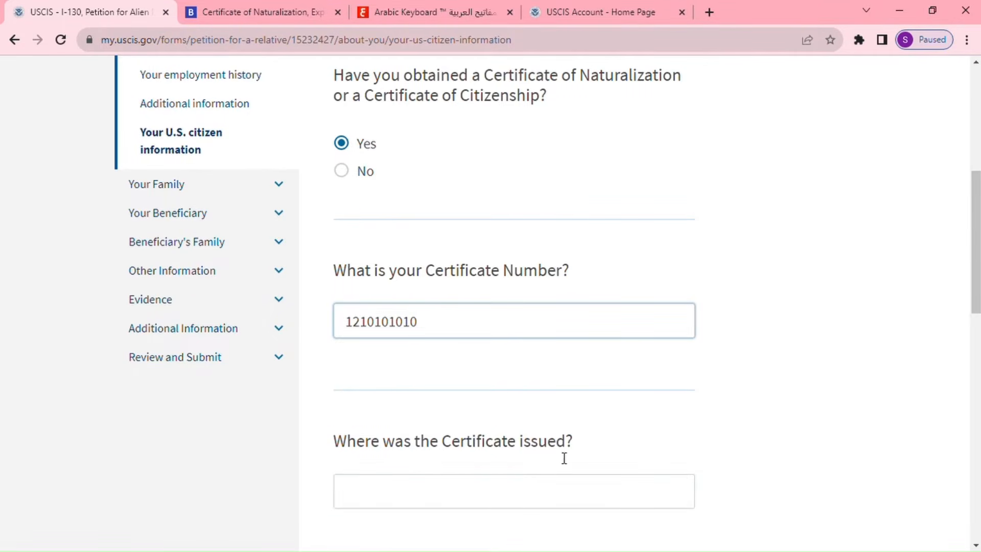
{"action": "left_click", "coordinate": [268, 10]}
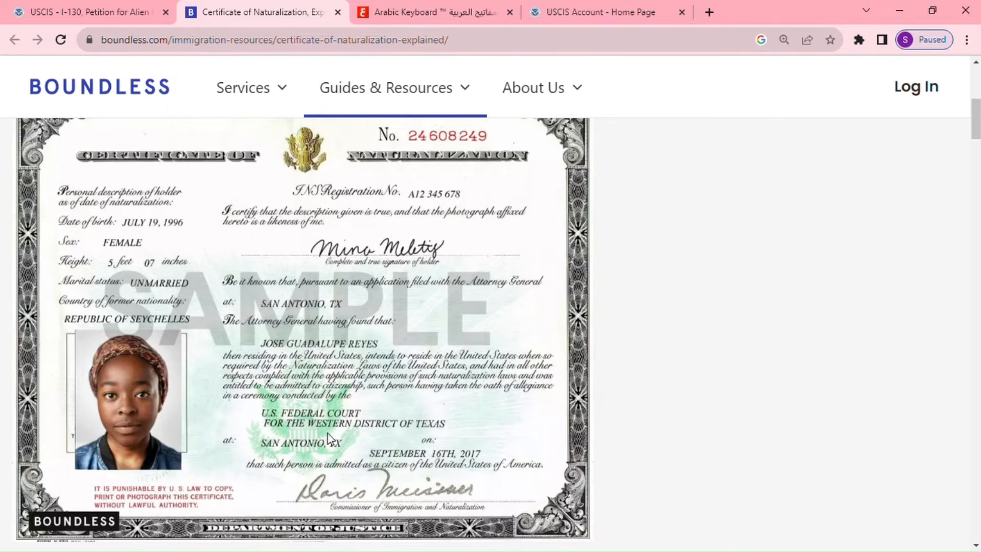
Enter Indianapolis as the place where the certificate was issued.
{"action": "left_click", "coordinate": [91, 12]}
{"action": "left_click", "coordinate": [412, 488]}
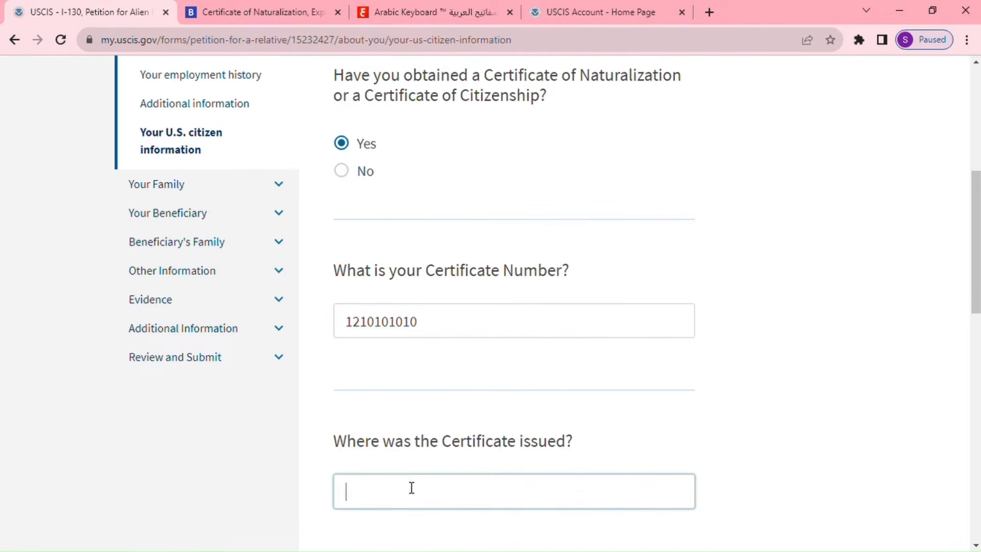
{"action": "type", "text": "Indianapolis"}
{"action": "scroll", "coordinate": [506, 486], "scroll_direction": "down", "scroll_amount": 2}
{"action": "scroll", "coordinate": [504, 484], "scroll_direction": "down", "scroll_amount": 4}
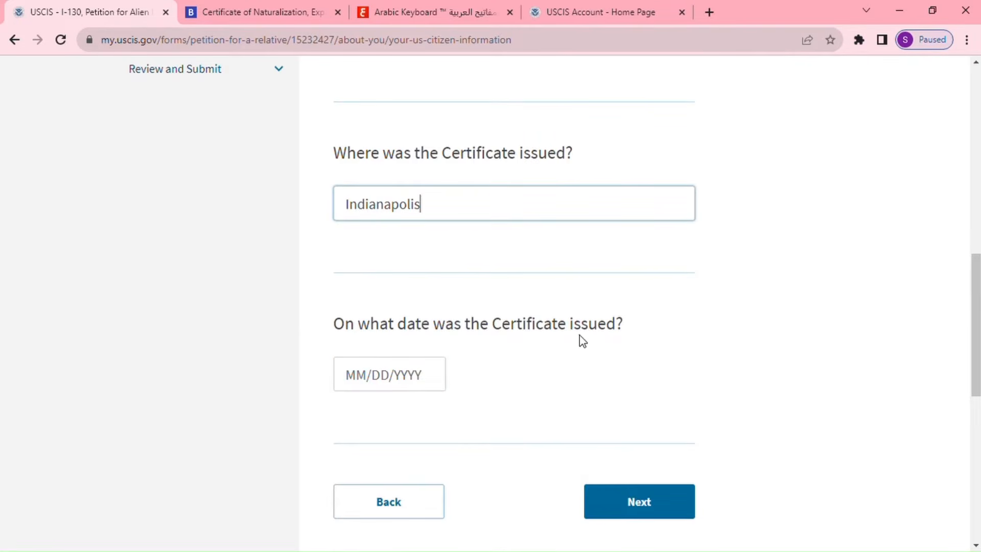
Set the certificate issue date to 01/01/2010 and save the citizenship answers.
{"action": "left_click", "coordinate": [265, 18]}
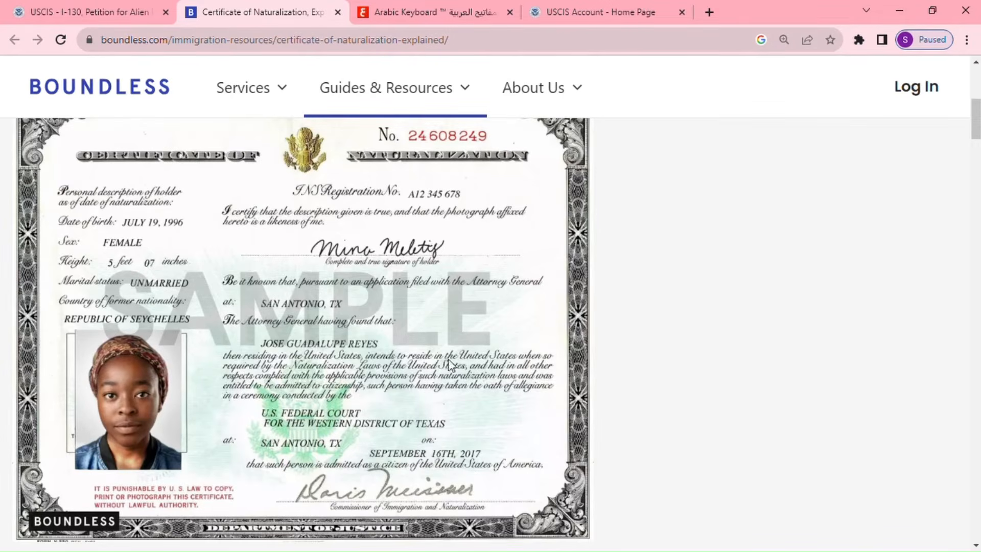
{"action": "left_click", "coordinate": [128, 12]}
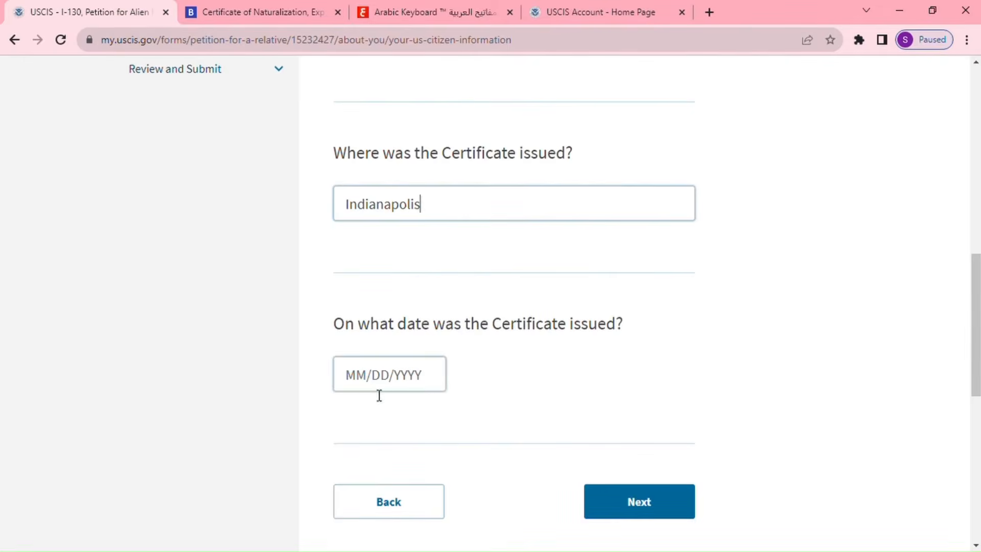
{"action": "left_click", "coordinate": [365, 378]}
{"action": "type", "text": "01/"}
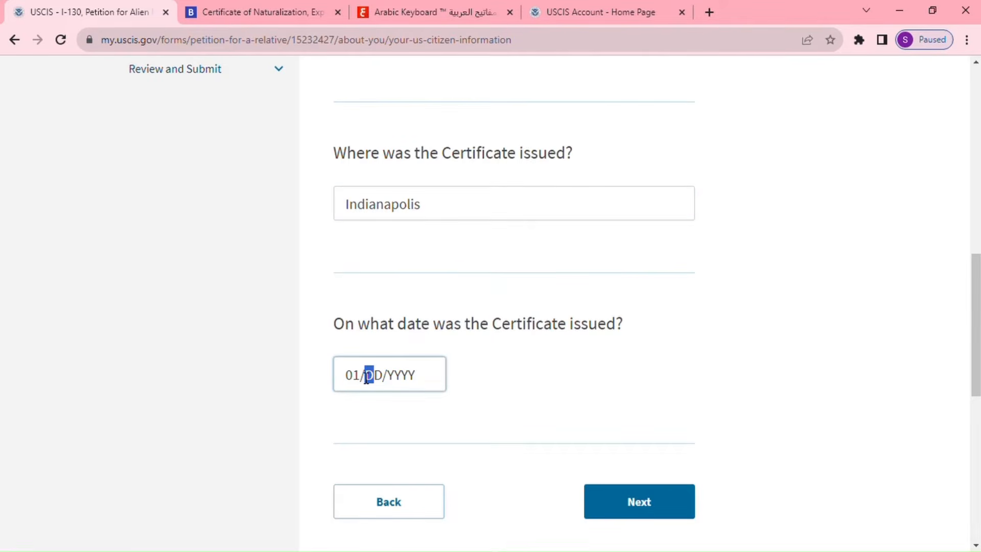
{"action": "type", "text": "01/"}
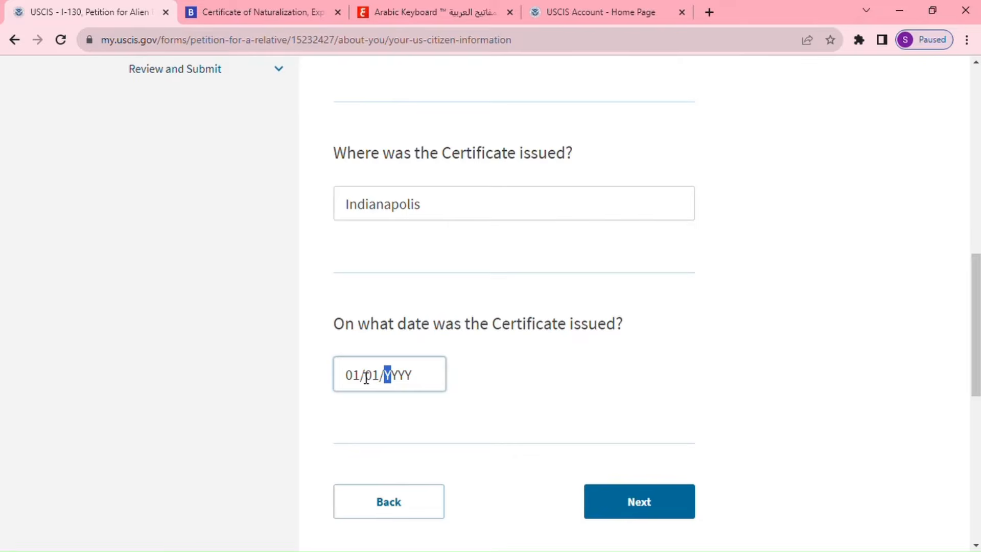
{"action": "type", "text": "2010"}
{"action": "left_click", "coordinate": [649, 516]}
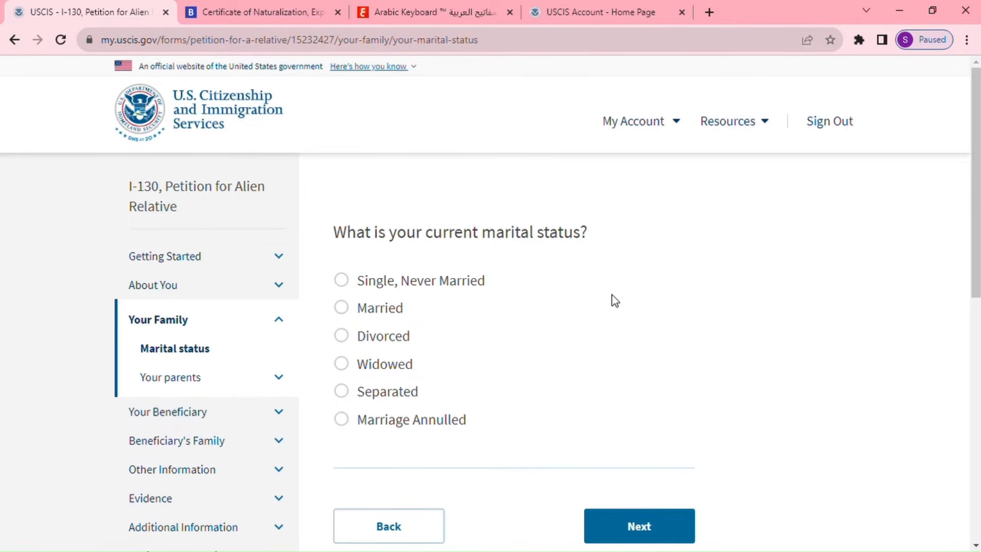
Select Married, enter 1 for times married, and continue to the spouse details.
{"action": "left_click", "coordinate": [344, 308]}
{"action": "scroll", "coordinate": [555, 388], "scroll_direction": "down", "scroll_amount": 3}
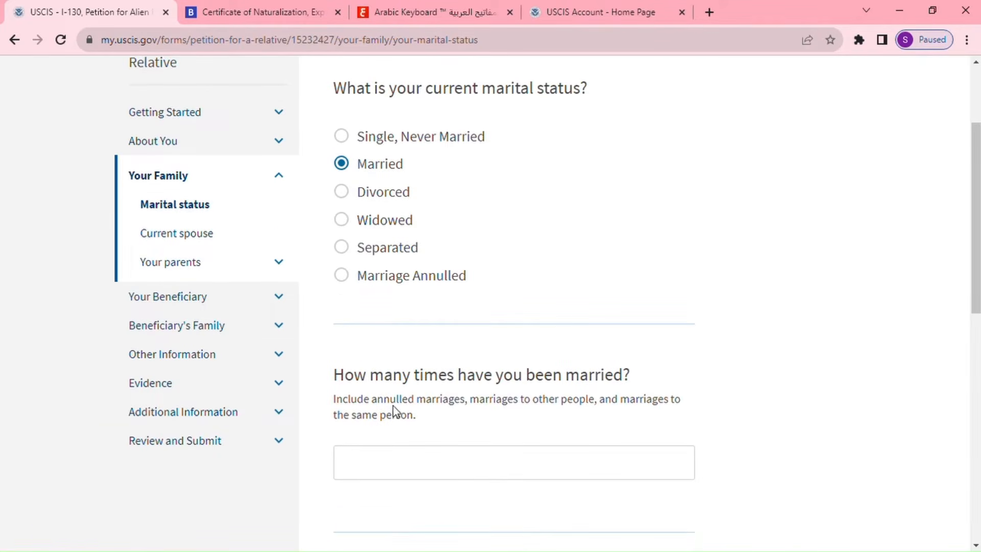
{"action": "left_click", "coordinate": [525, 456]}
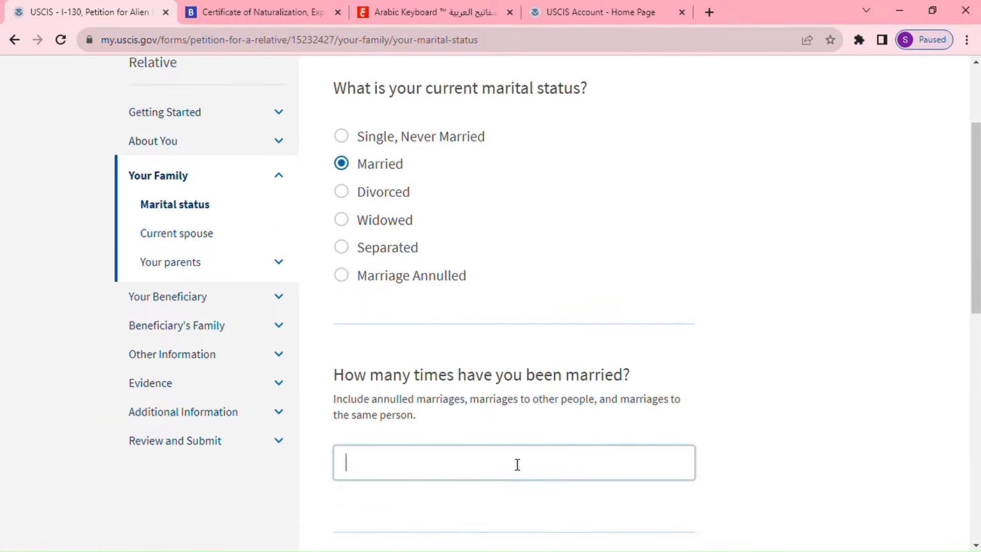
{"action": "type", "text": "1"}
{"action": "scroll", "coordinate": [562, 460], "scroll_direction": "down", "scroll_amount": 3}
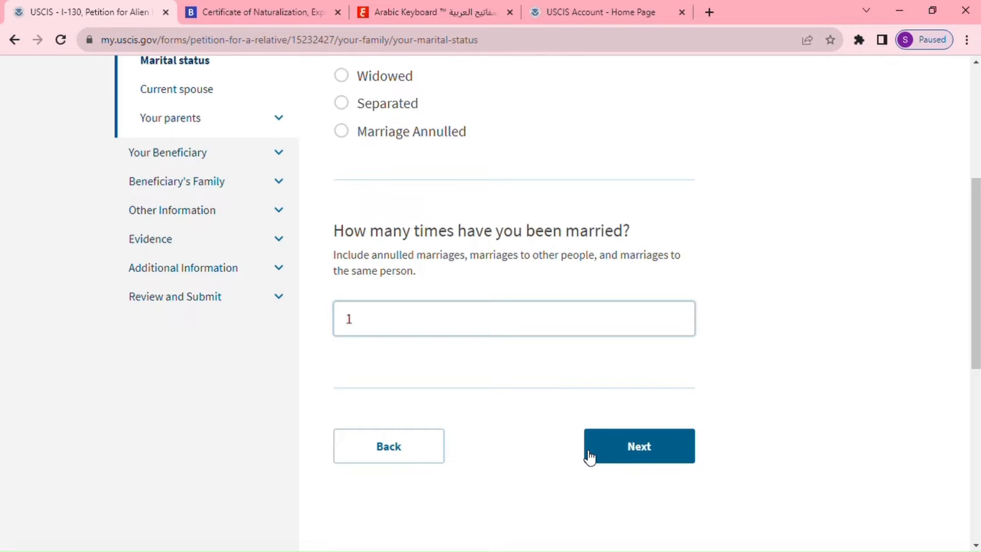
{"action": "left_click", "coordinate": [674, 443]}
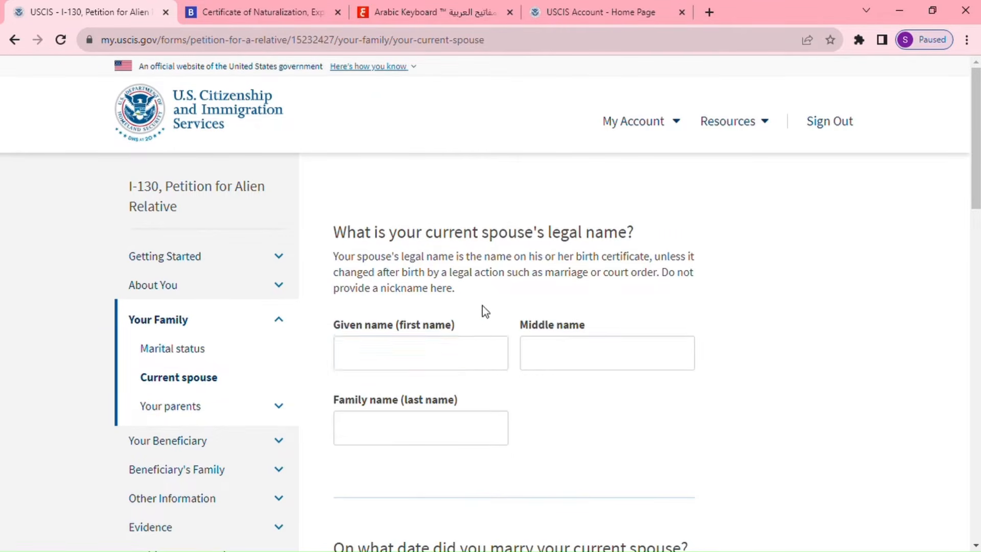
Enter the spouse's given and family names and the marriage date 01/01/2020.
{"action": "left_click", "coordinate": [436, 350]}
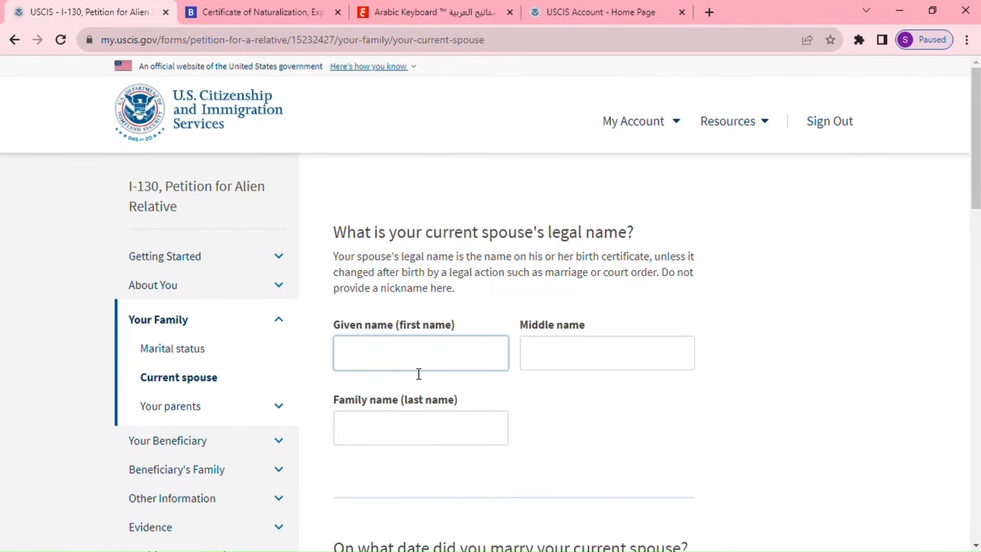
{"action": "left_click", "coordinate": [423, 426]}
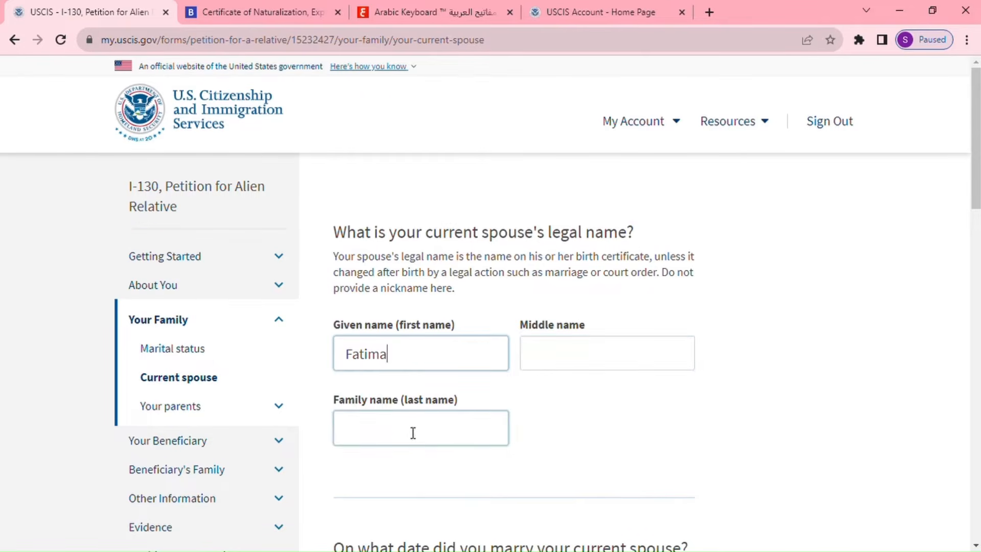
{"action": "left_click", "coordinate": [414, 433]}
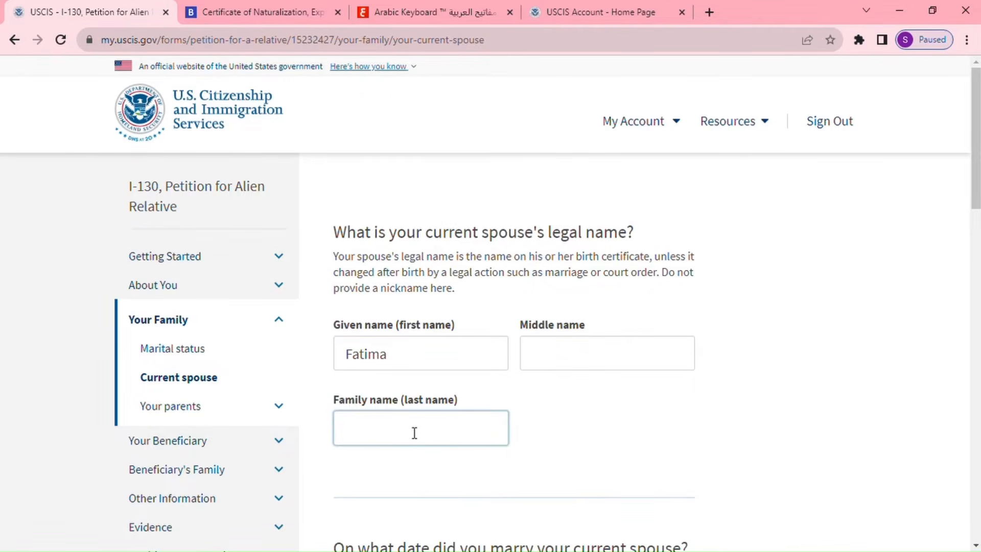
{"action": "scroll", "coordinate": [483, 398], "scroll_direction": "down", "scroll_amount": 5}
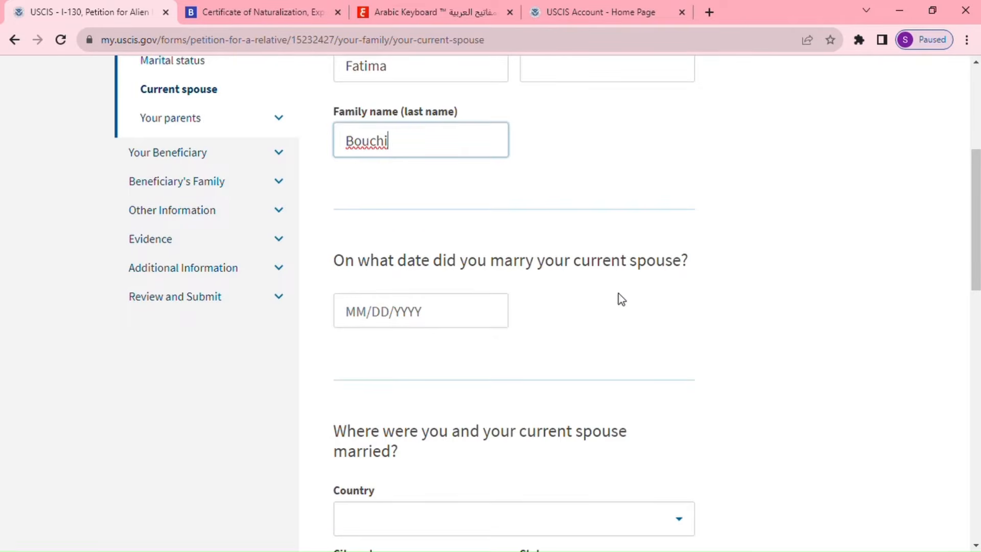
{"action": "left_click", "coordinate": [370, 322]}
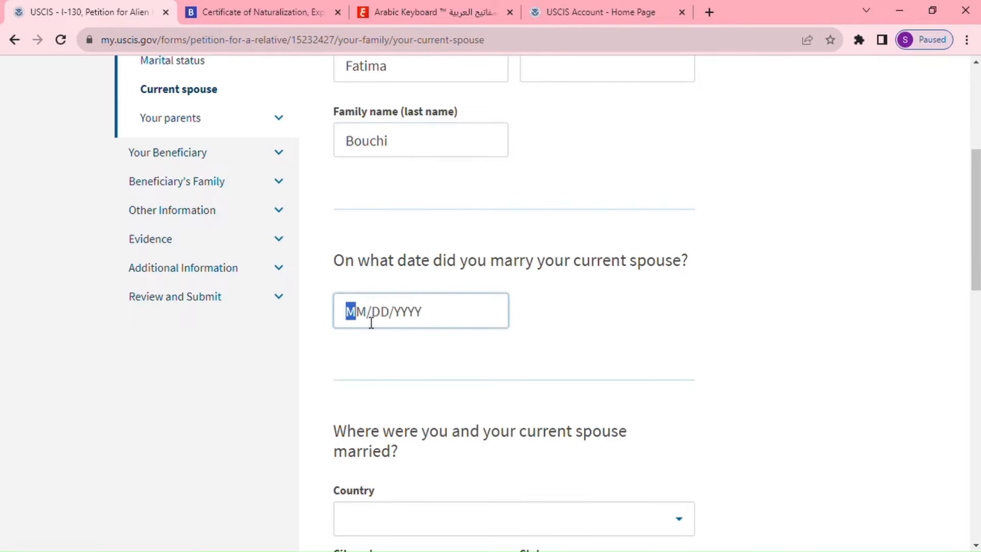
{"action": "type", "text": "01/01/"}
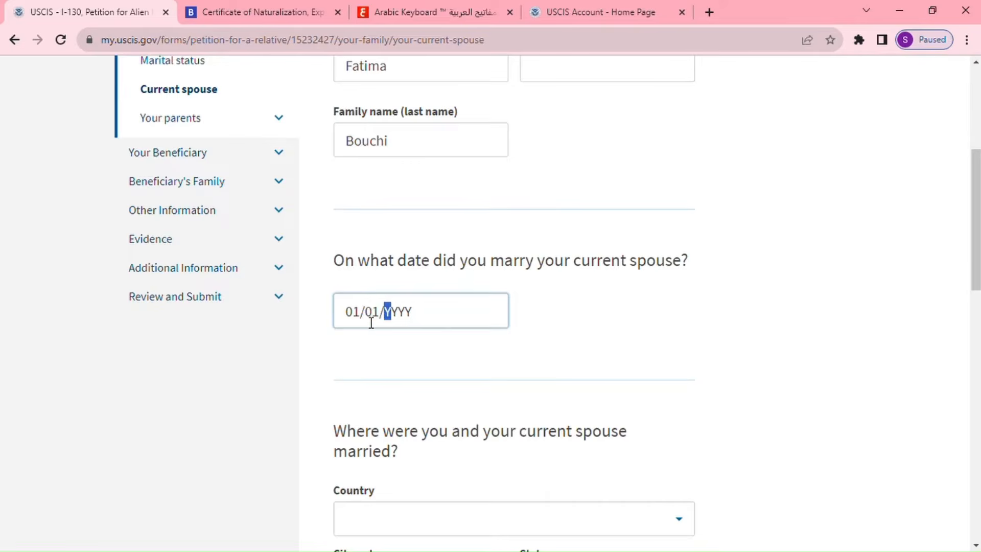
{"action": "type", "text": "2020"}
Set the marriage place to Morocco, city khenifra, province Khenifra, and save.
{"action": "scroll", "coordinate": [440, 459], "scroll_direction": "down", "scroll_amount": 2}
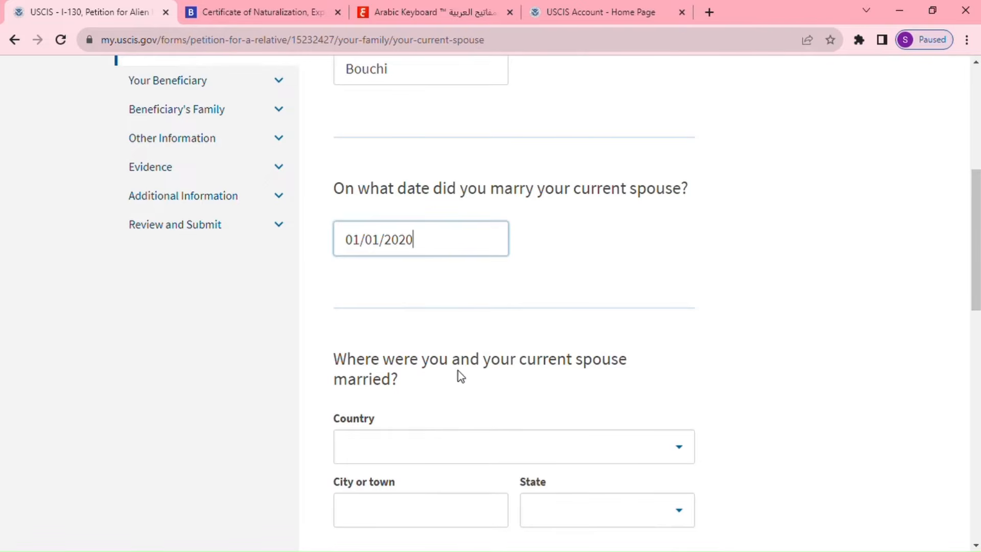
{"action": "left_click", "coordinate": [451, 444]}
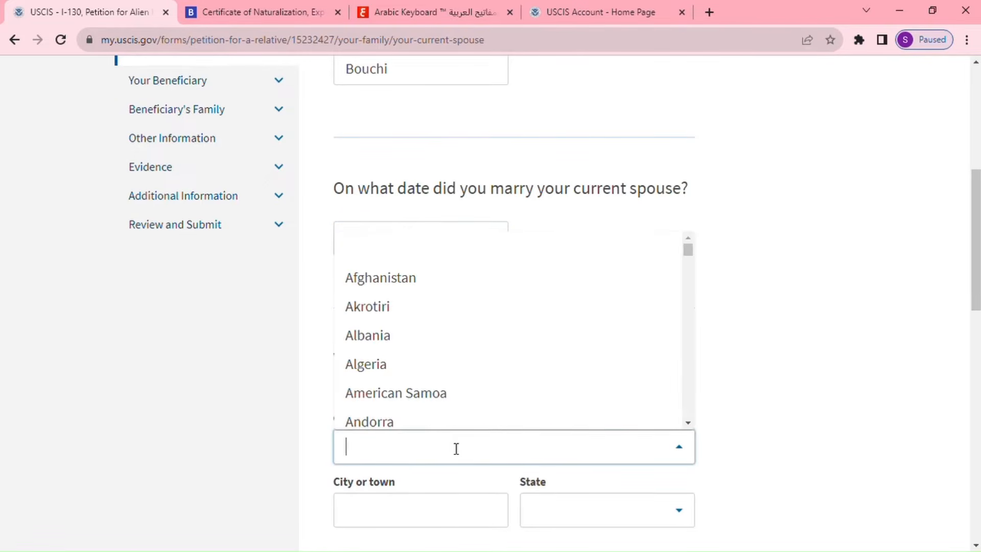
{"action": "type", "text": "mo"}
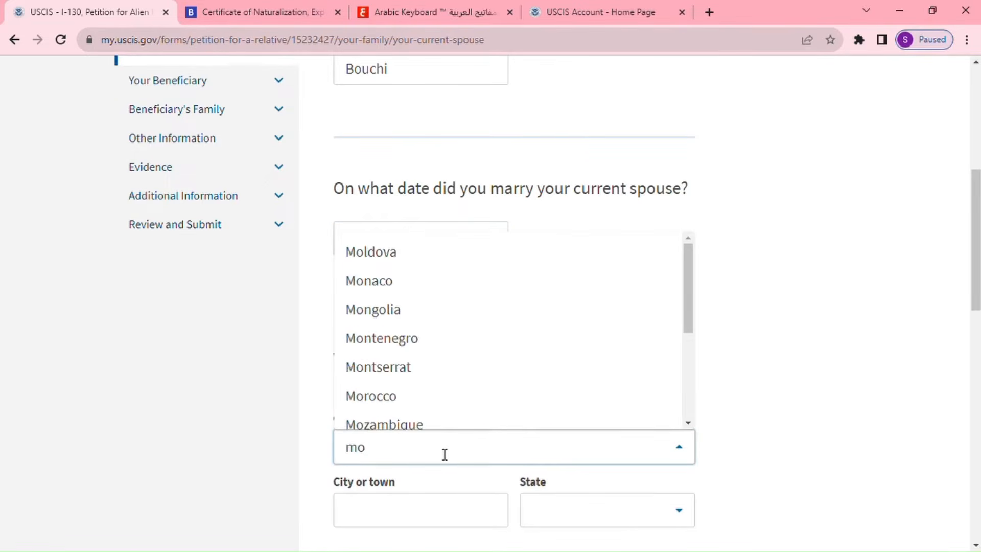
{"action": "type", "text": "r"}
{"action": "left_click", "coordinate": [399, 357]}
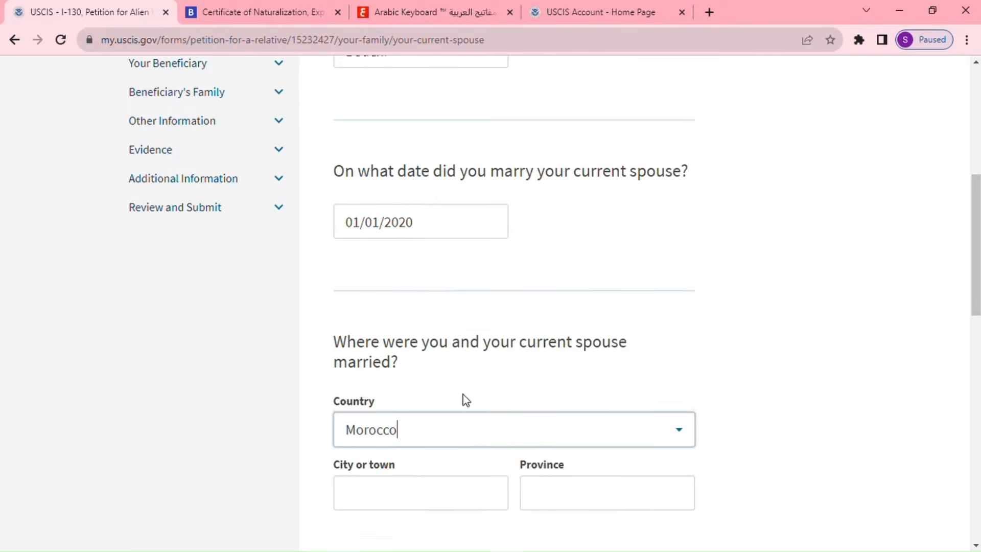
{"action": "scroll", "coordinate": [462, 394], "scroll_direction": "down", "scroll_amount": 2}
{"action": "left_click", "coordinate": [433, 367]}
{"action": "type", "text": "k"}
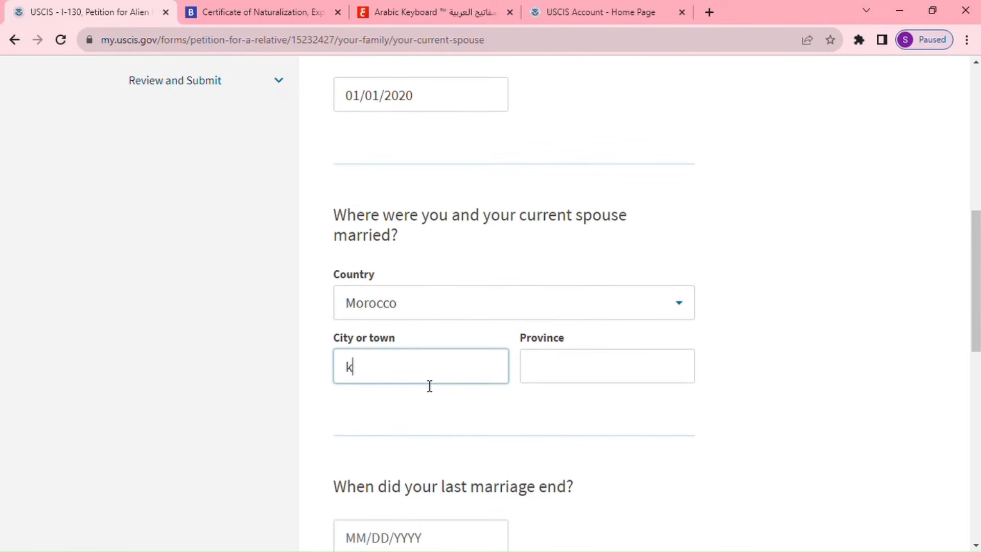
{"action": "type", "text": "henifra"}
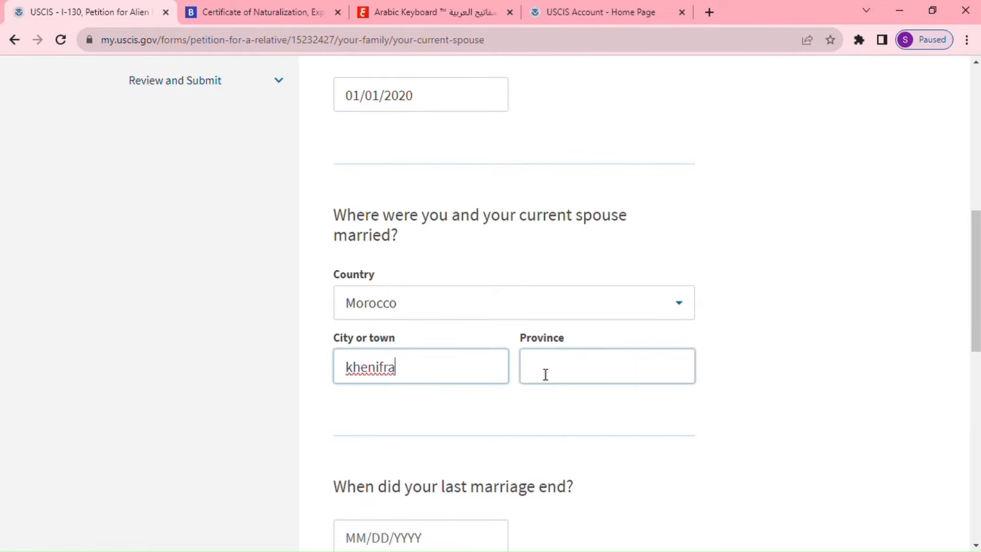
{"action": "left_click", "coordinate": [545, 374]}
{"action": "type", "text": "Khe"}
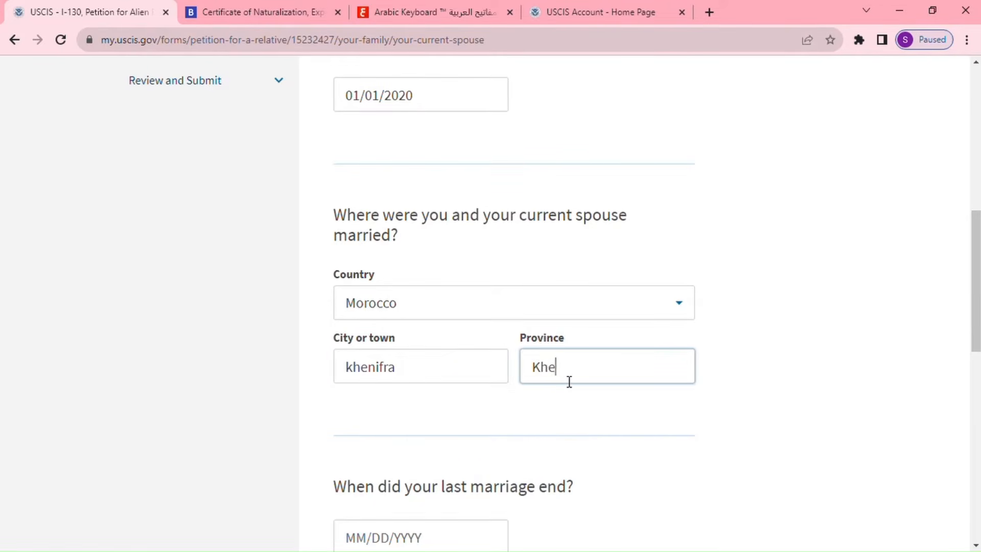
{"action": "type", "text": "nifra"}
{"action": "scroll", "coordinate": [553, 503], "scroll_direction": "down", "scroll_amount": 3}
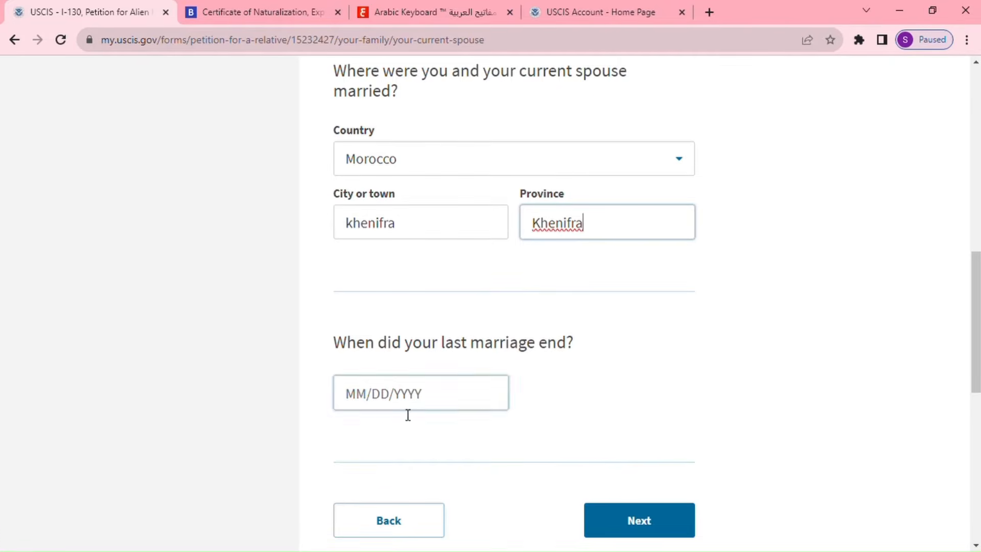
{"action": "scroll", "coordinate": [593, 389], "scroll_direction": "up", "scroll_amount": 14}
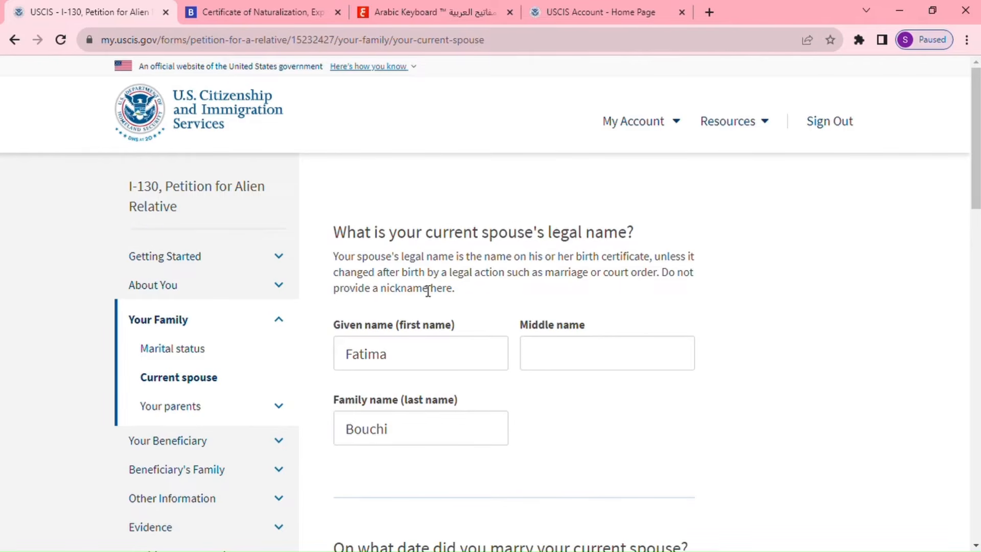
{"action": "scroll", "coordinate": [534, 417], "scroll_direction": "down", "scroll_amount": 10}
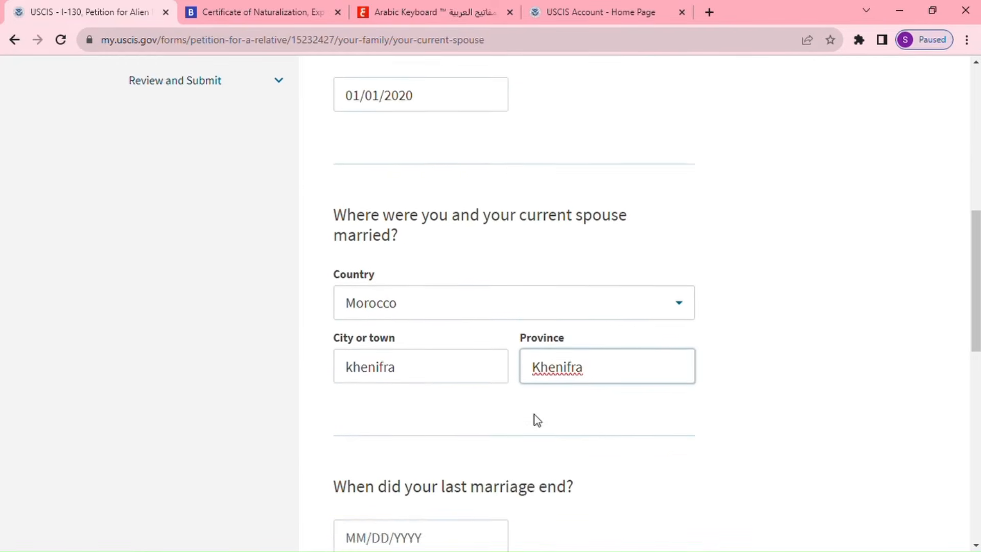
{"action": "scroll", "coordinate": [534, 415], "scroll_direction": "down", "scroll_amount": 5}
{"action": "left_click", "coordinate": [652, 382]}
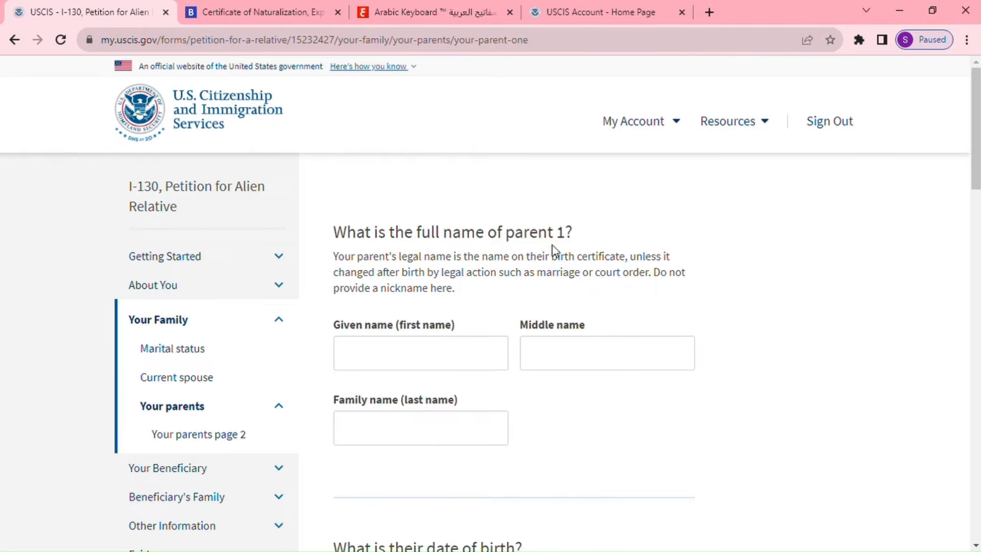
Enter parent 1's given and family names and birth date 01/01/1930.
{"action": "left_click", "coordinate": [430, 358]}
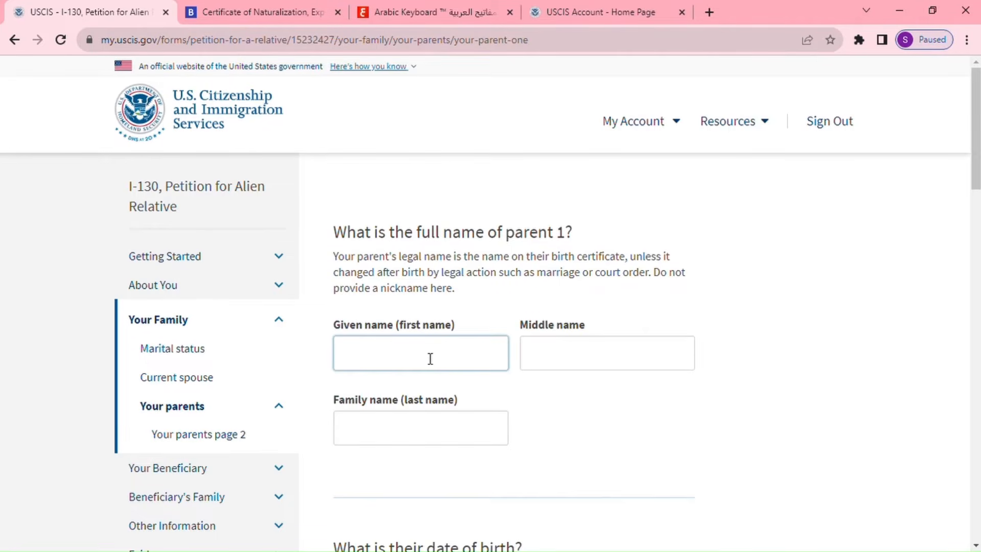
{"action": "left_click", "coordinate": [407, 437]}
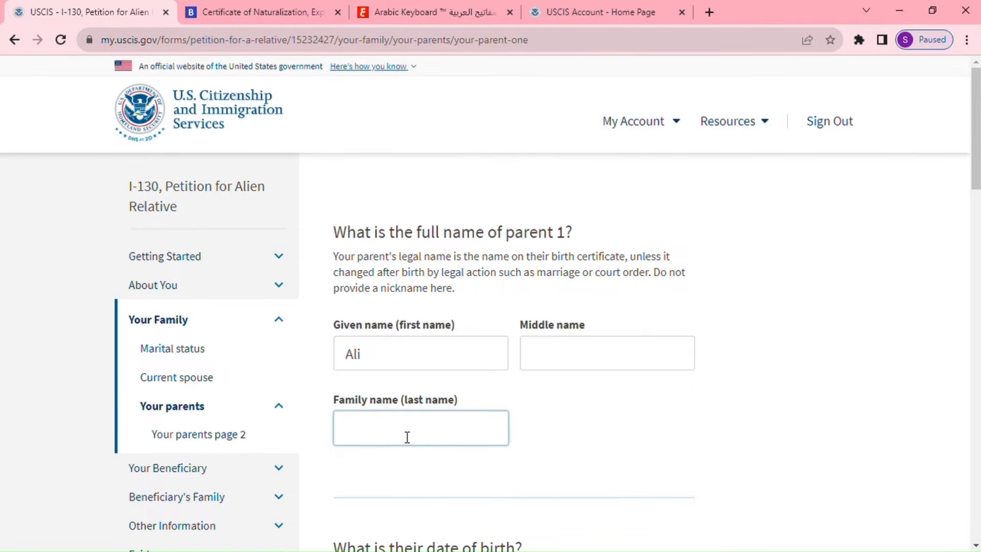
{"action": "scroll", "coordinate": [407, 437], "scroll_direction": "down", "scroll_amount": 3}
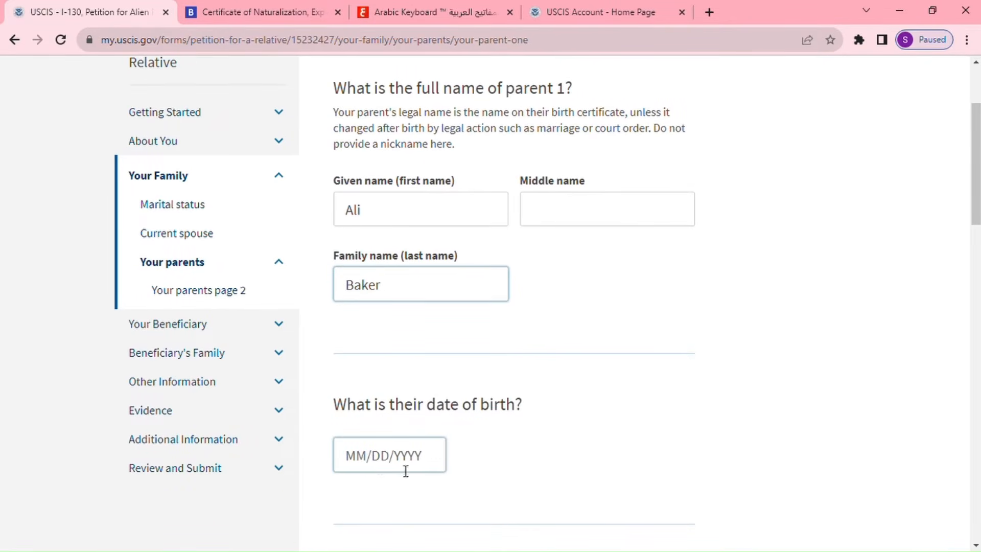
{"action": "left_click", "coordinate": [370, 462]}
{"action": "type", "text": "01/"}
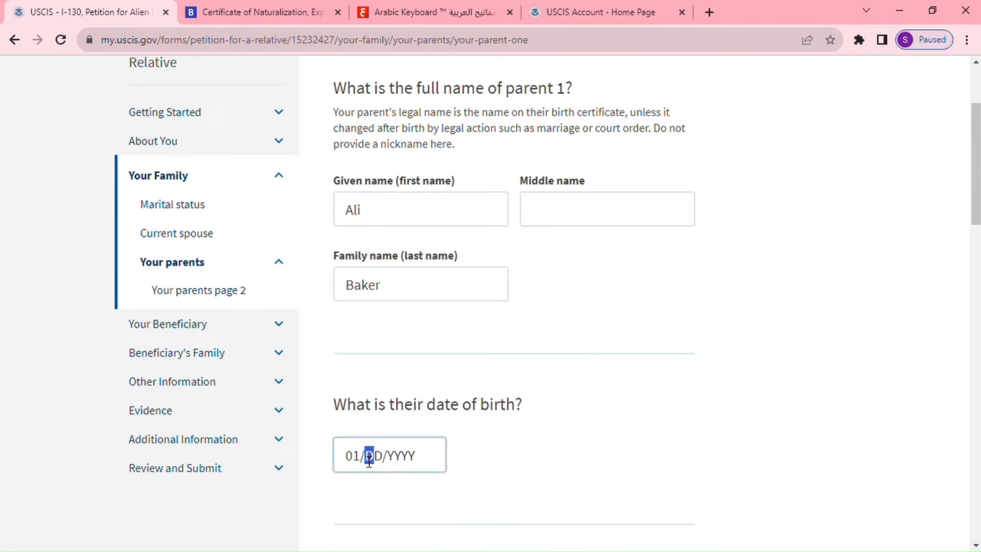
{"action": "type", "text": "01/1930"}
Set parent 1's gender to Male and country of birth to Morocco.
{"action": "scroll", "coordinate": [463, 458], "scroll_direction": "down", "scroll_amount": 3}
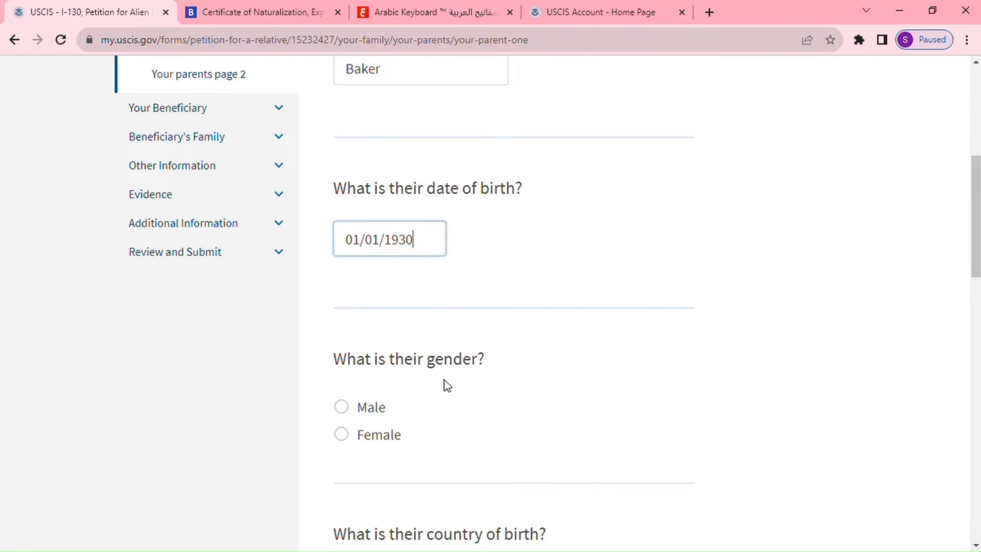
{"action": "left_click", "coordinate": [342, 407]}
{"action": "scroll", "coordinate": [497, 423], "scroll_direction": "down", "scroll_amount": 2}
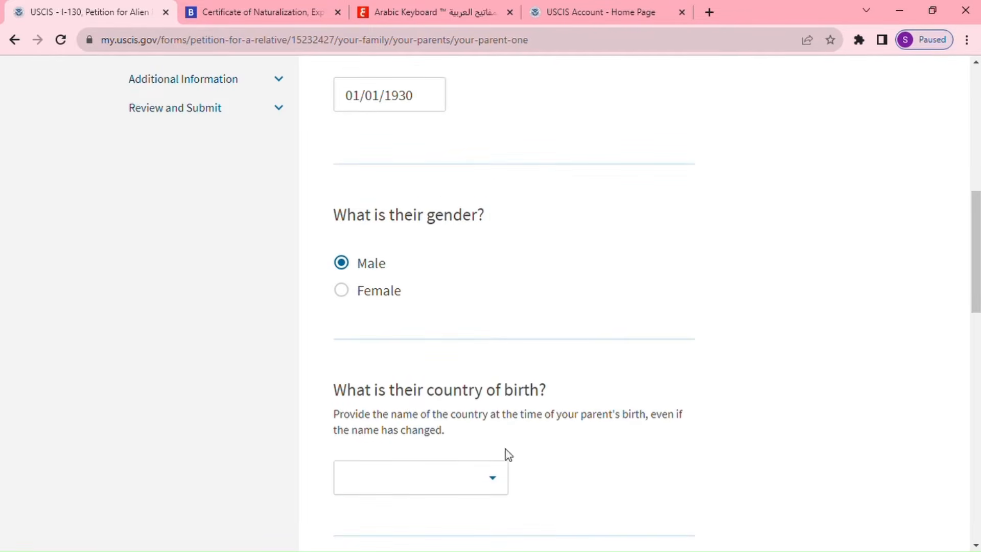
{"action": "left_click", "coordinate": [466, 483]}
{"action": "type", "text": "mo"}
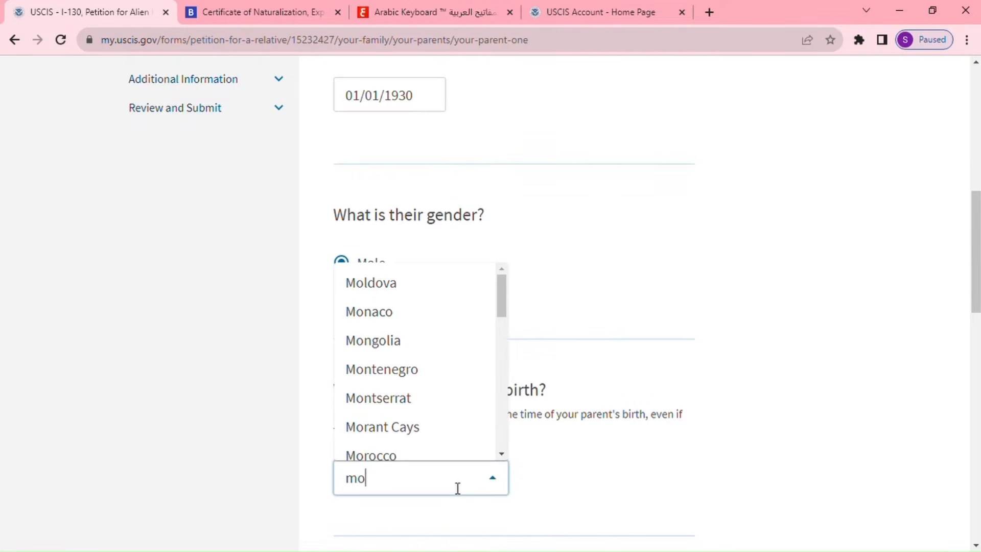
{"action": "left_click", "coordinate": [409, 456]}
Record parent 1's residence as Khenifra, Morocco, and continue to parent 2.
{"action": "scroll", "coordinate": [557, 466], "scroll_direction": "down", "scroll_amount": 2}
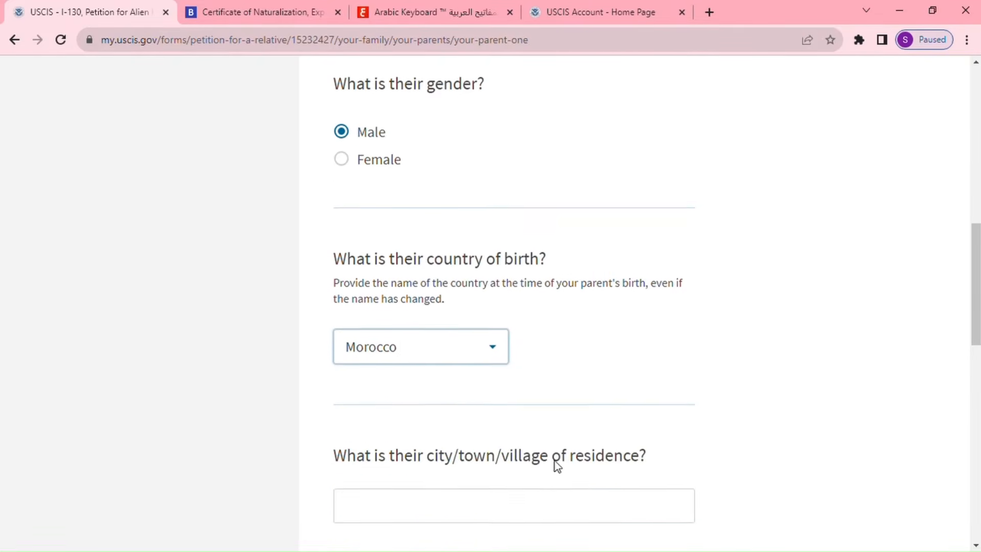
{"action": "scroll", "coordinate": [591, 471], "scroll_direction": "down", "scroll_amount": 3}
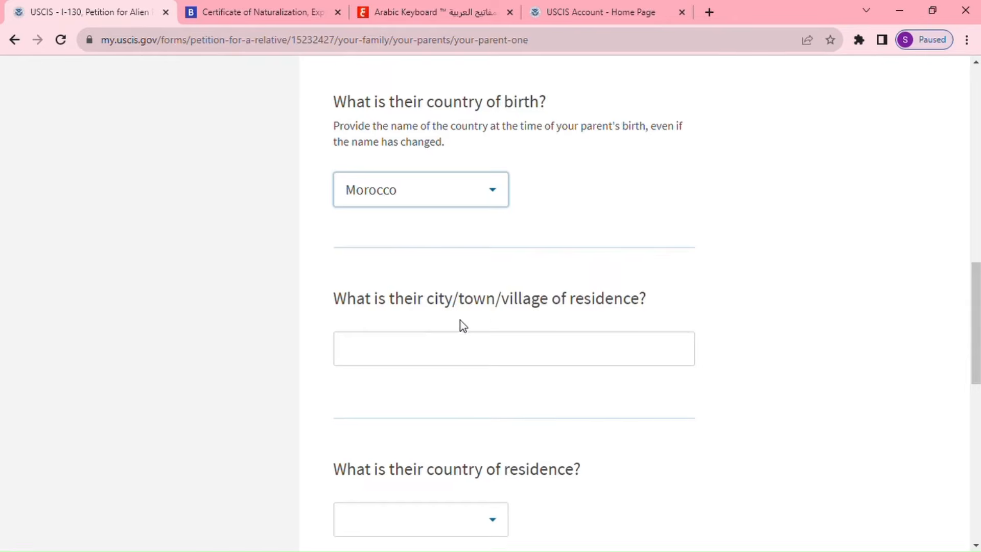
{"action": "left_click", "coordinate": [529, 361]}
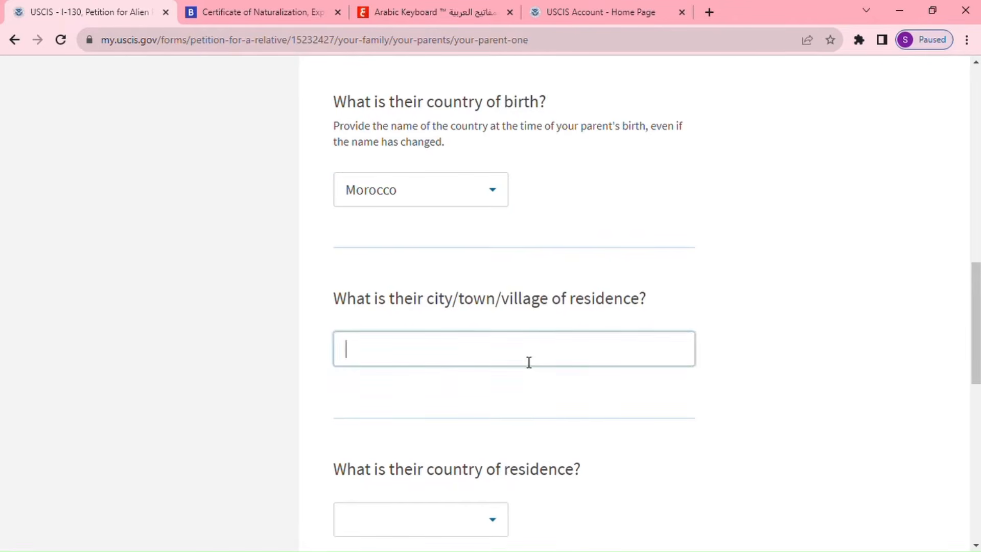
{"action": "type", "text": "Khenifra"}
{"action": "scroll", "coordinate": [576, 443], "scroll_direction": "down", "scroll_amount": 3}
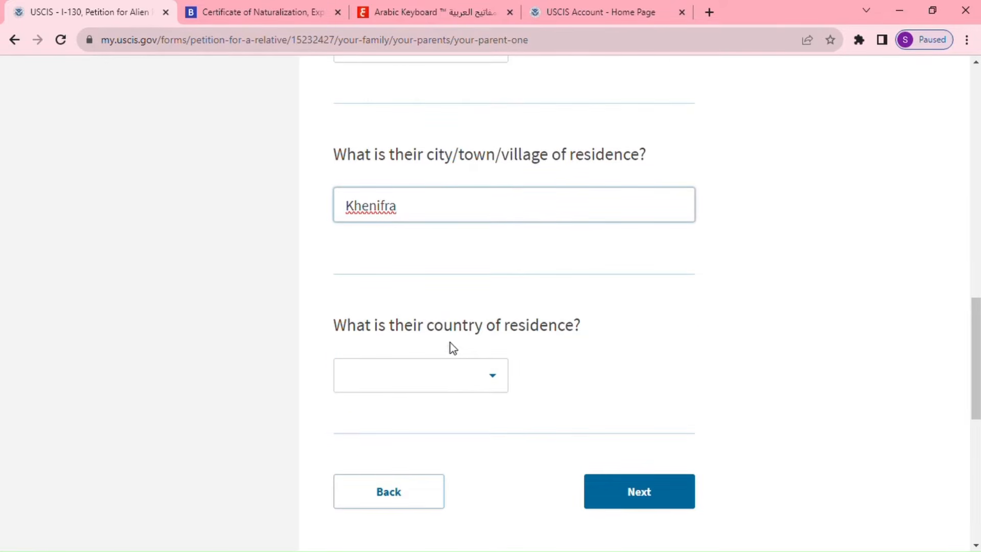
{"action": "left_click", "coordinate": [465, 382]}
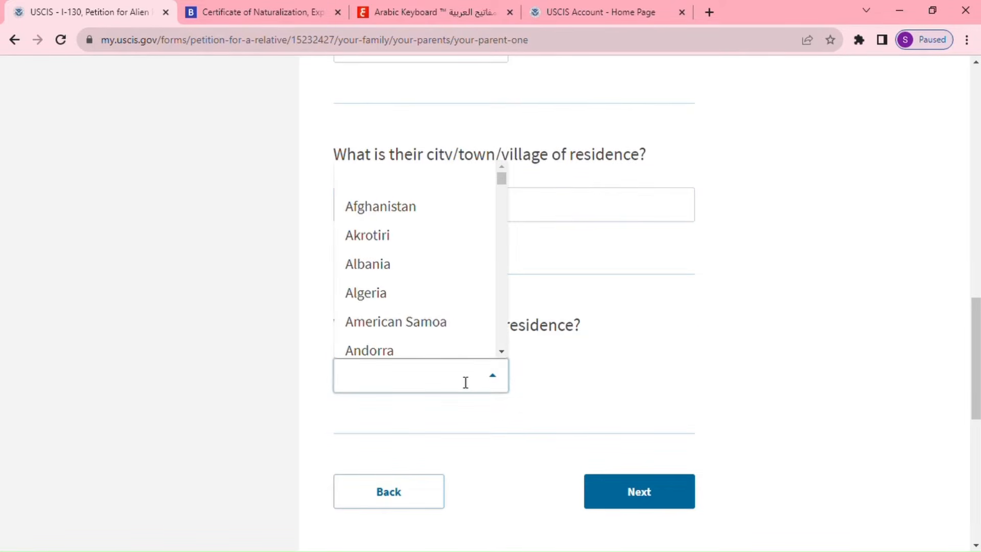
{"action": "type", "text": "m"}
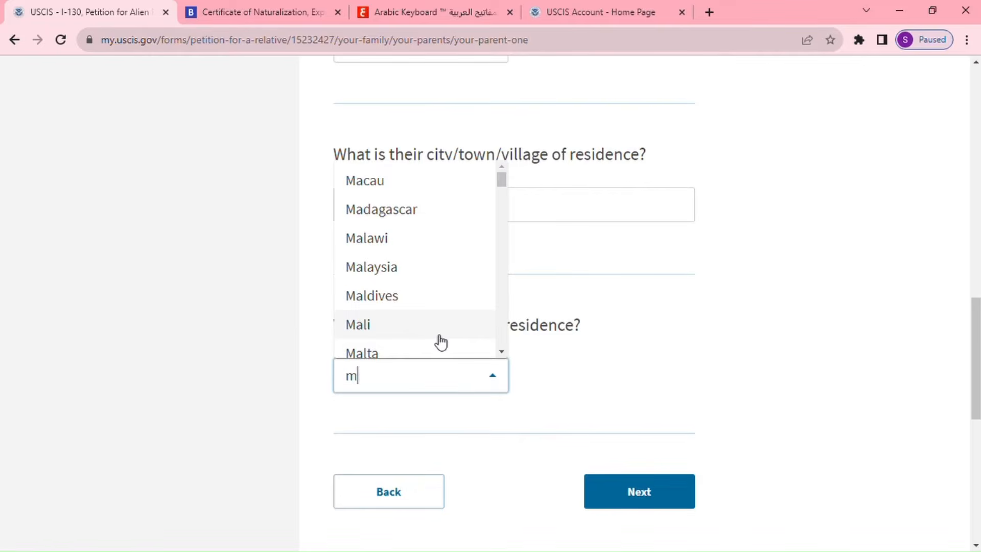
{"action": "type", "text": "or"}
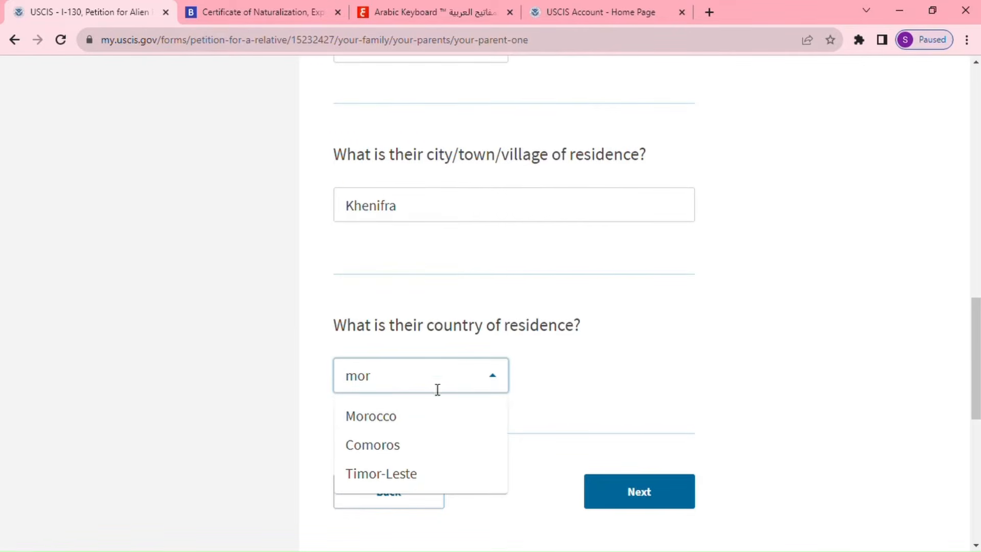
{"action": "left_click", "coordinate": [413, 427]}
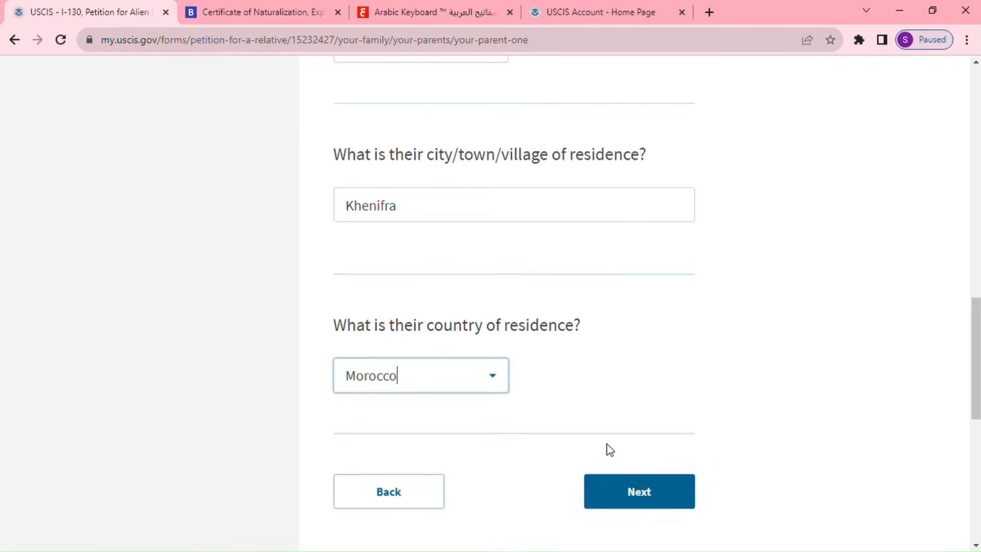
{"action": "left_click", "coordinate": [644, 495]}
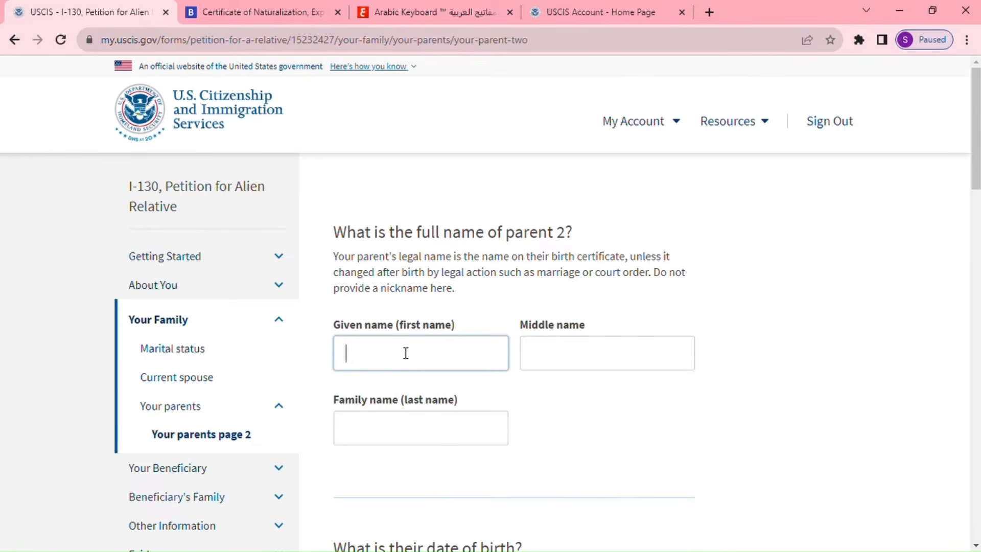
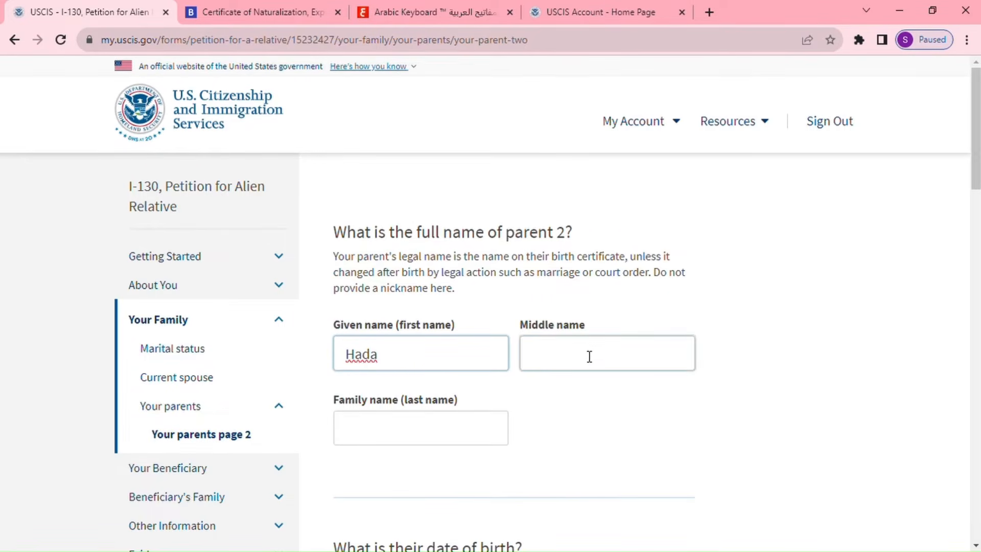
Enter parent 2's given and family names and birth date 01/01/1950.
{"action": "left_click", "coordinate": [437, 428]}
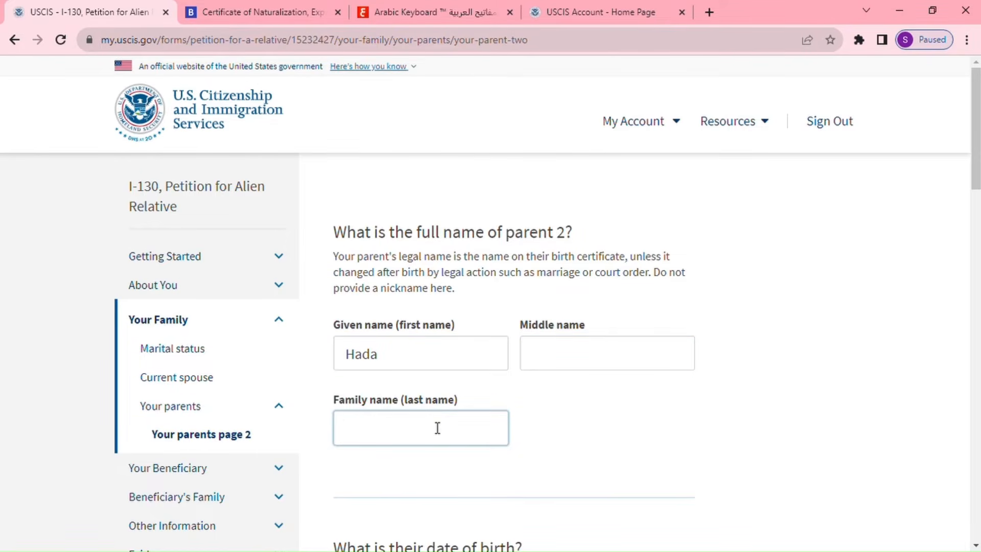
{"action": "scroll", "coordinate": [464, 458], "scroll_direction": "down", "scroll_amount": 4}
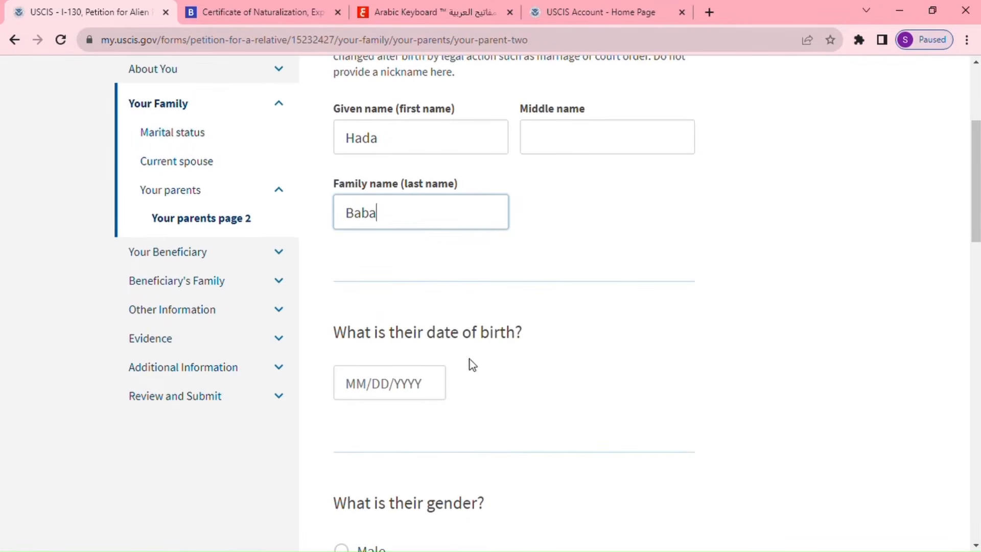
{"action": "left_click", "coordinate": [366, 391]}
{"action": "type", "text": "01/"}
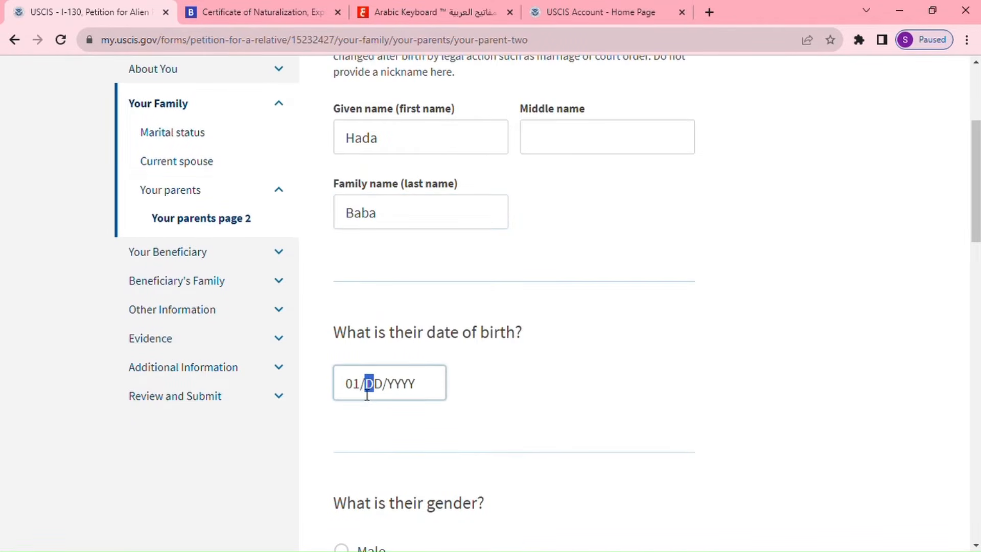
{"action": "type", "text": "01/19"}
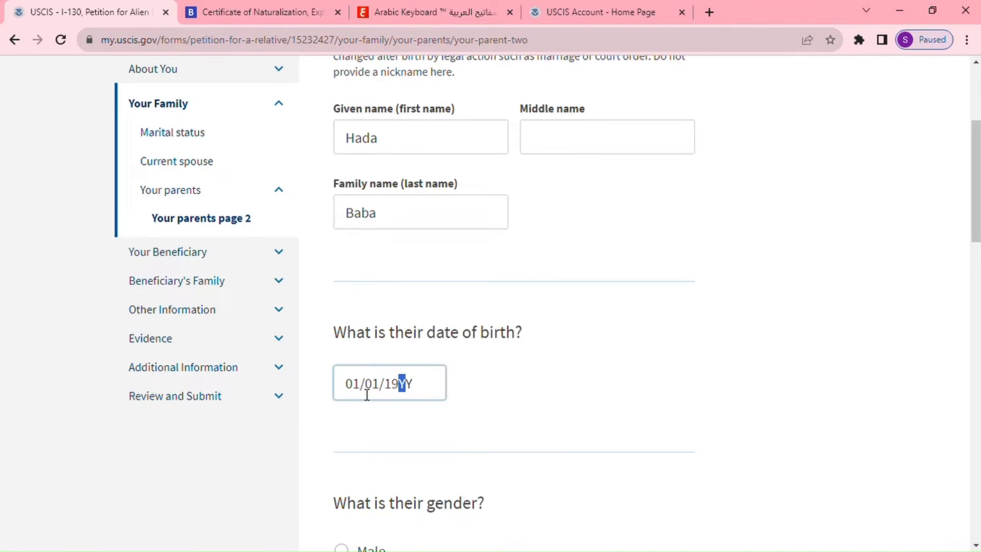
{"action": "type", "text": "50"}
Set parent 2's gender to Female and country of birth to Morocco.
{"action": "scroll", "coordinate": [366, 395], "scroll_direction": "down", "scroll_amount": 3}
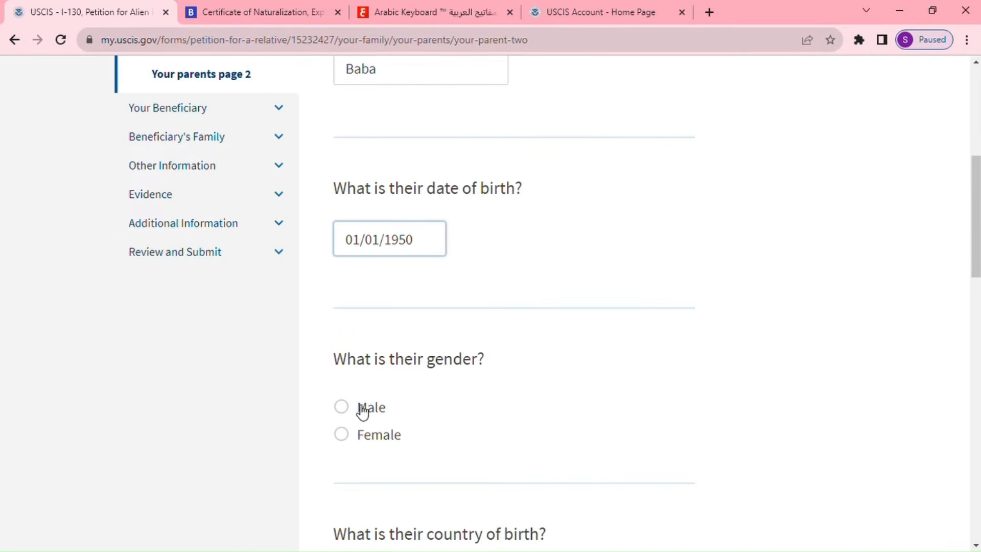
{"action": "left_click", "coordinate": [341, 435]}
{"action": "scroll", "coordinate": [475, 434], "scroll_direction": "down", "scroll_amount": 3}
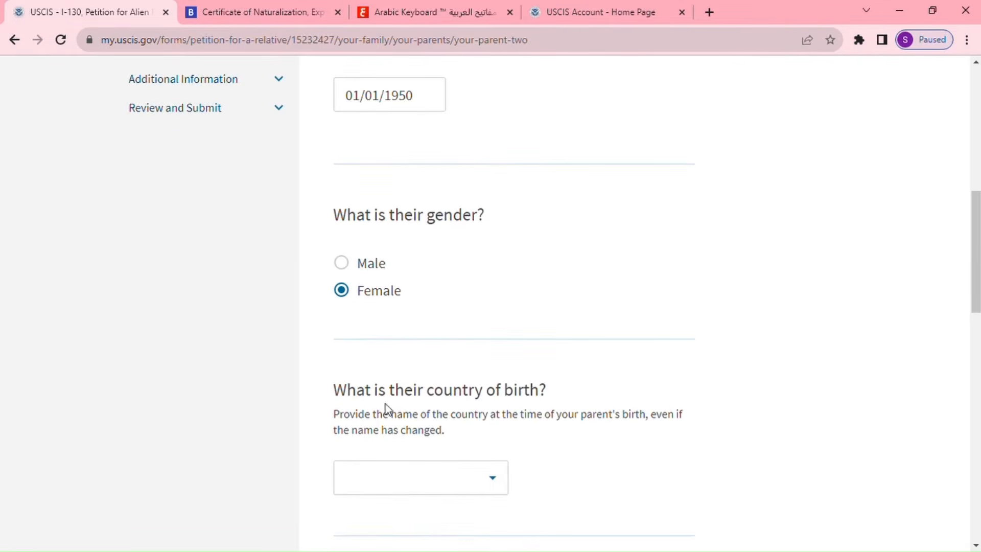
{"action": "left_click", "coordinate": [444, 479]}
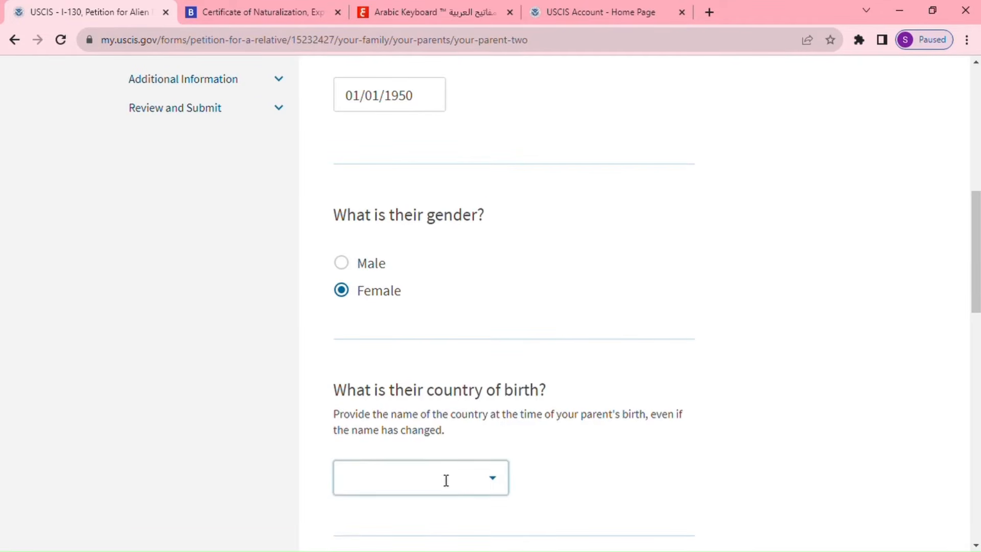
{"action": "type", "text": "mo"}
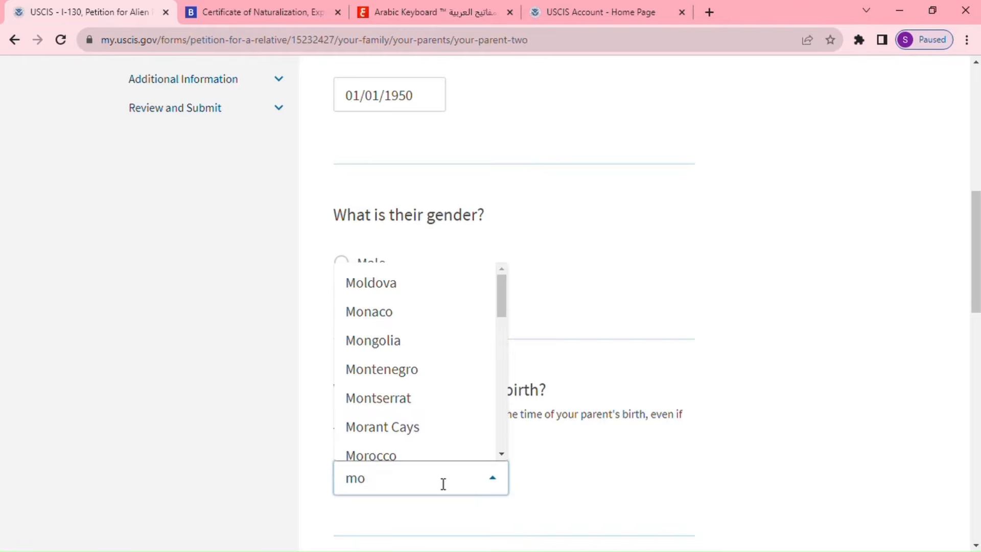
{"action": "type", "text": "r"}
{"action": "left_click", "coordinate": [398, 326]}
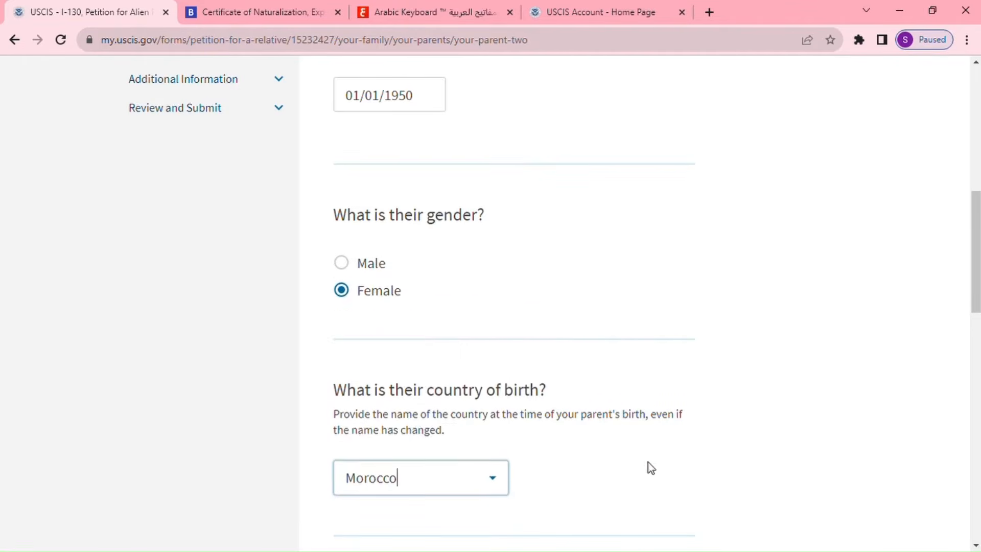
Record parent 2's residence as khenifra, Morocco, then choose Spouse as the beneficiary relationship.
{"action": "scroll", "coordinate": [649, 467], "scroll_direction": "down", "scroll_amount": 4}
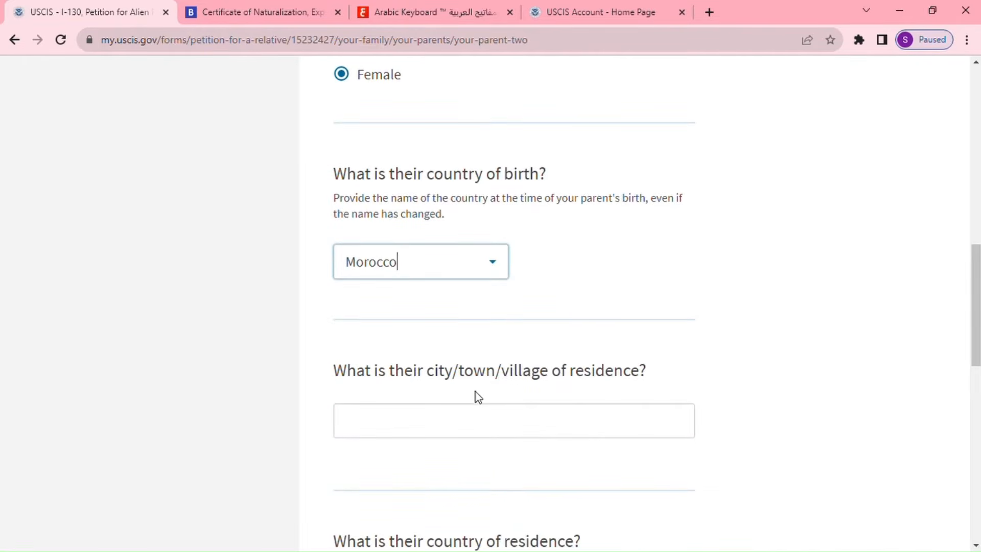
{"action": "left_click", "coordinate": [545, 420]}
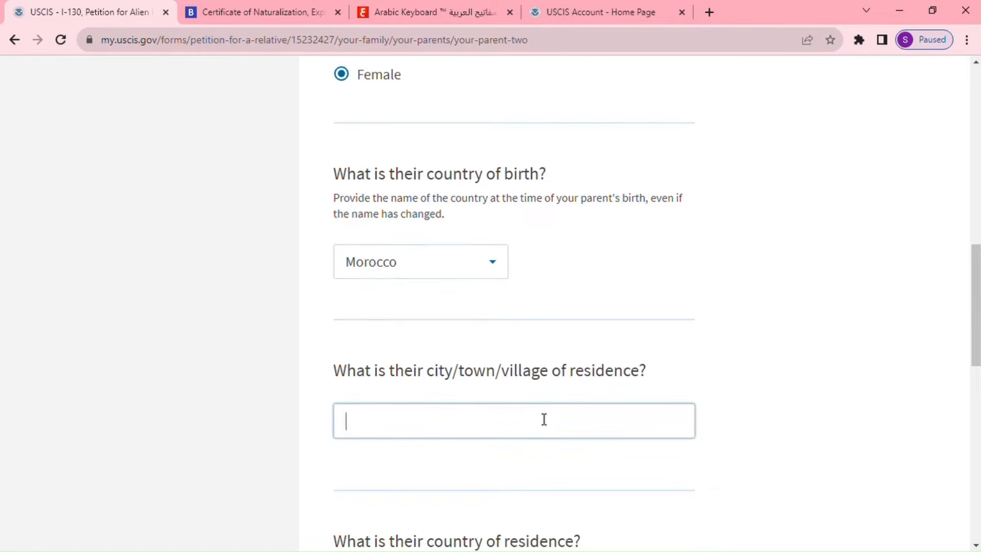
{"action": "type", "text": "khenifra"}
{"action": "scroll", "coordinate": [577, 440], "scroll_direction": "down", "scroll_amount": 3}
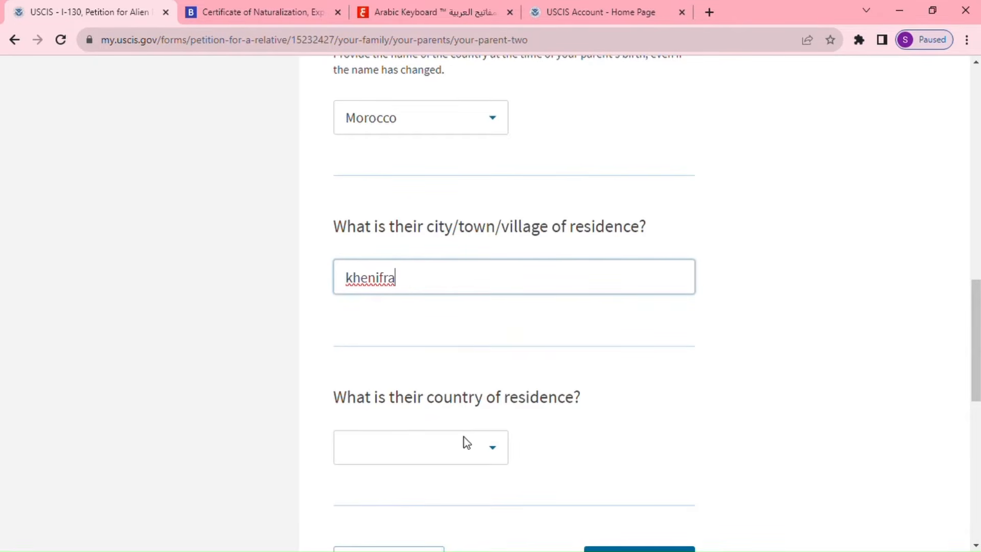
{"action": "left_click", "coordinate": [462, 450]}
{"action": "left_click", "coordinate": [461, 450]}
{"action": "type", "text": "m"}
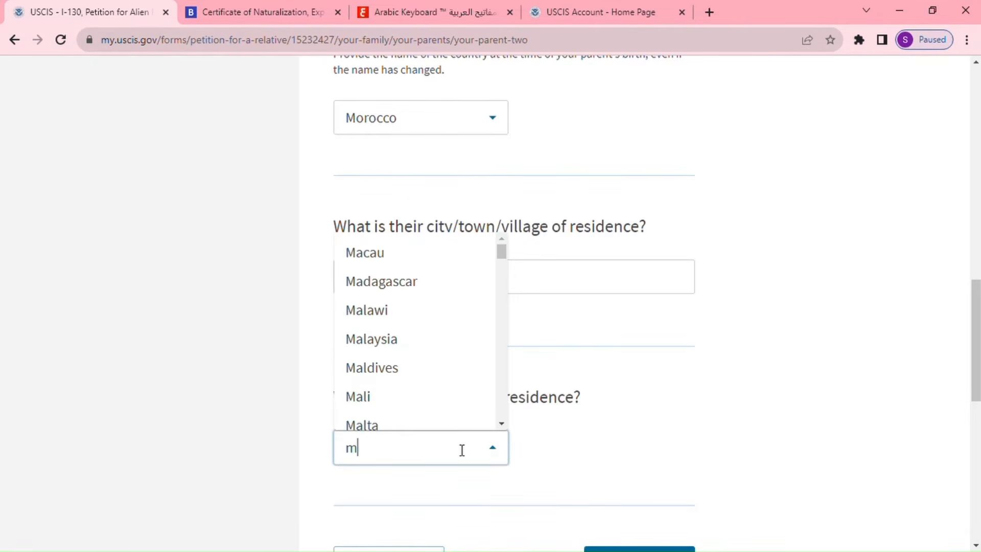
{"action": "type", "text": "or"}
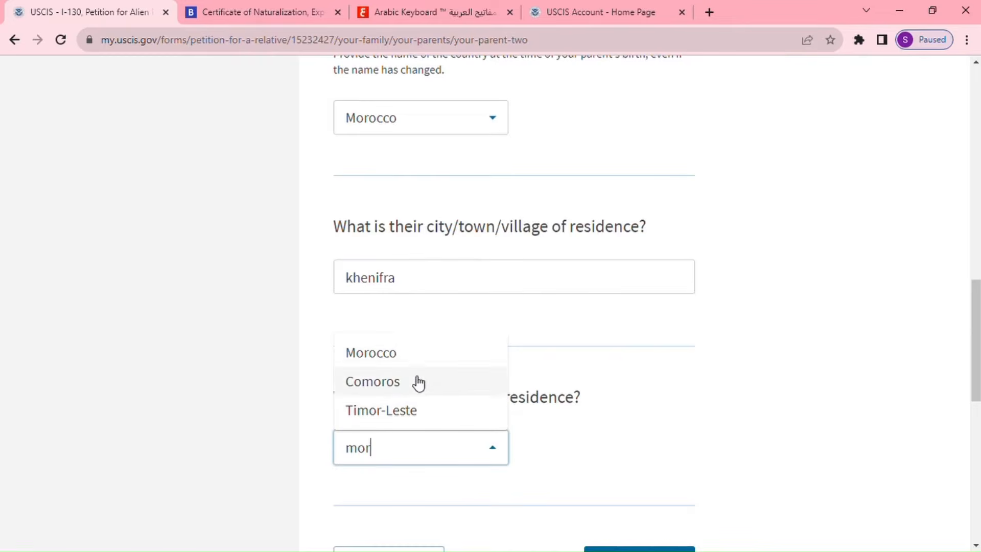
{"action": "left_click", "coordinate": [403, 358]}
{"action": "scroll", "coordinate": [451, 376], "scroll_direction": "down", "scroll_amount": 3}
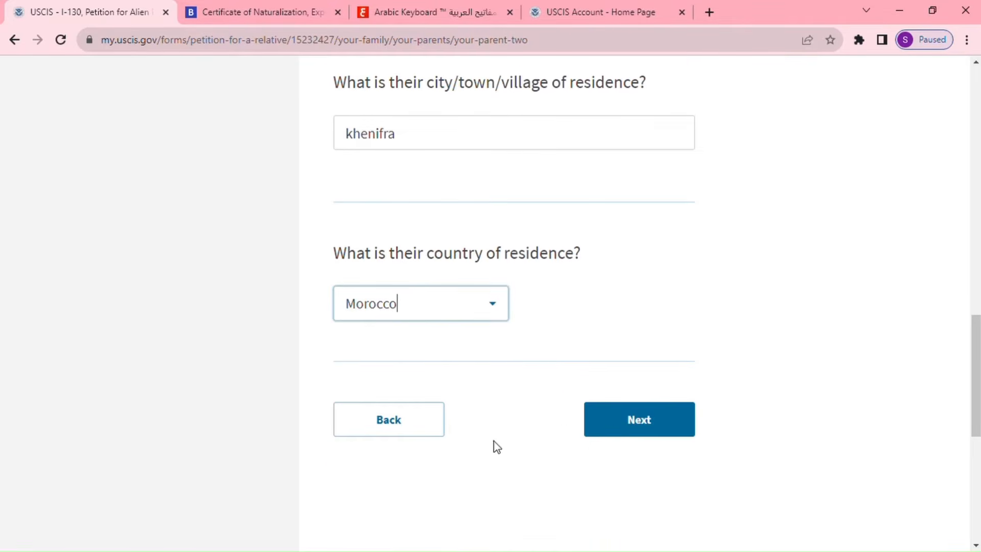
{"action": "left_click", "coordinate": [617, 437]}
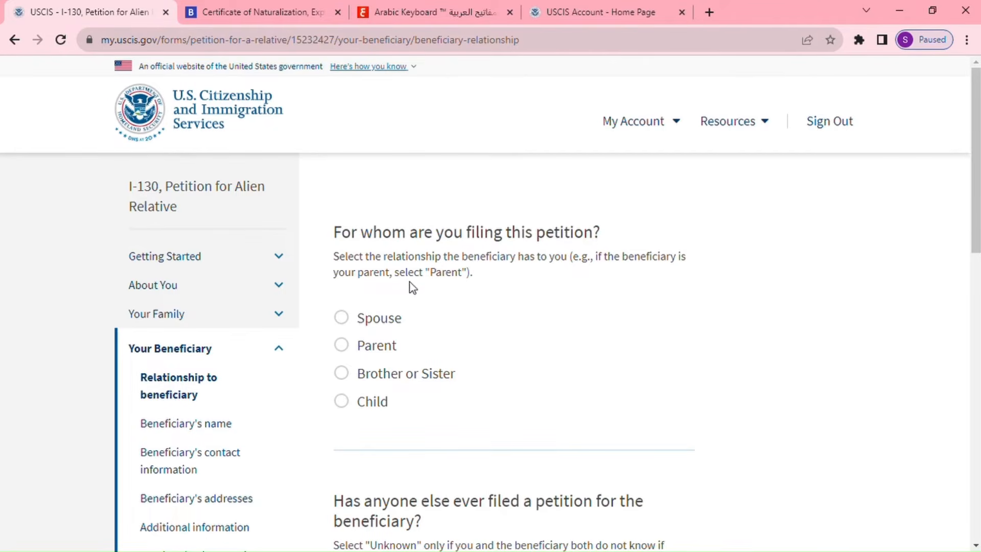
{"action": "left_click", "coordinate": [364, 324]}
{"action": "scroll", "coordinate": [708, 376], "scroll_direction": "down", "scroll_amount": 3}
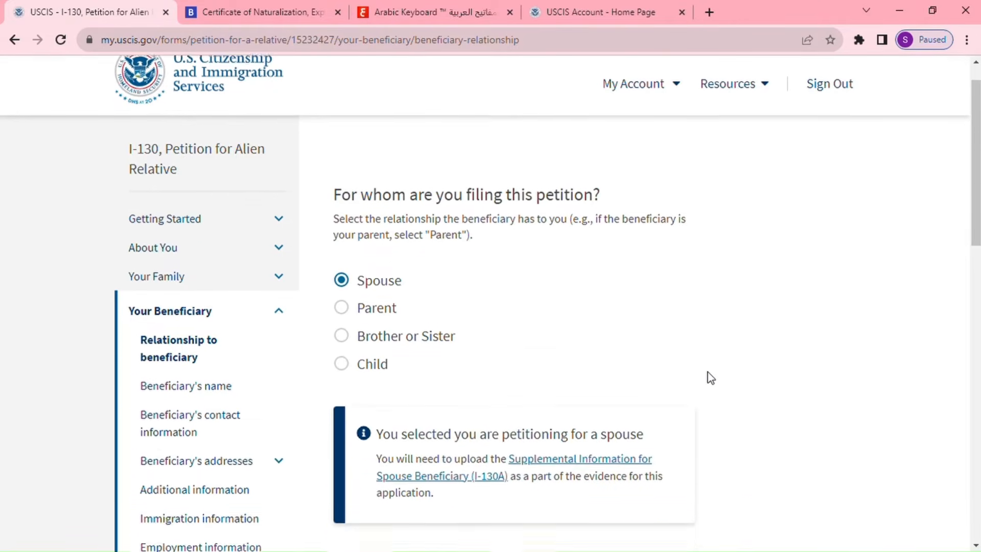
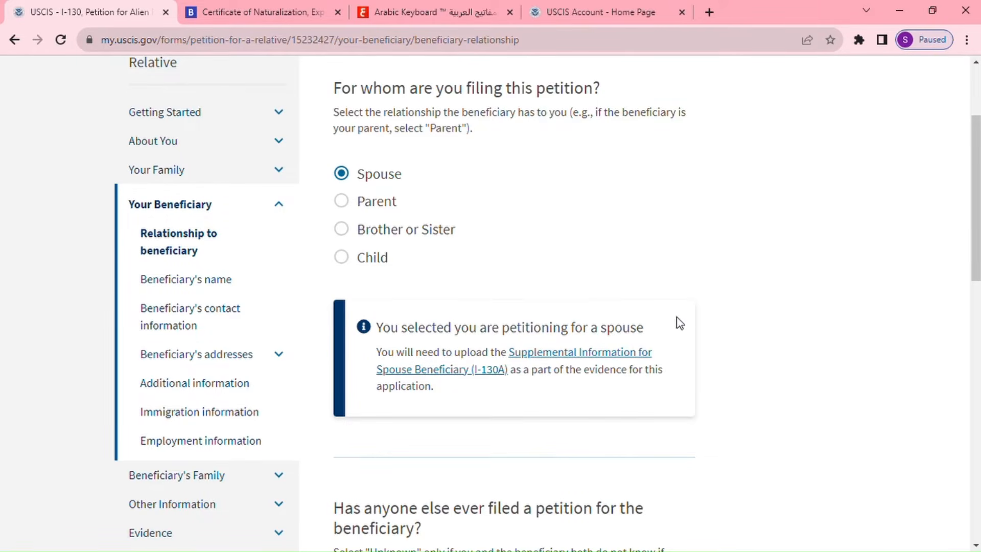
Answer No to whether anyone else ever filed a petition for the beneficiary, then continue.
{"action": "scroll", "coordinate": [701, 331], "scroll_direction": "down", "scroll_amount": 5}
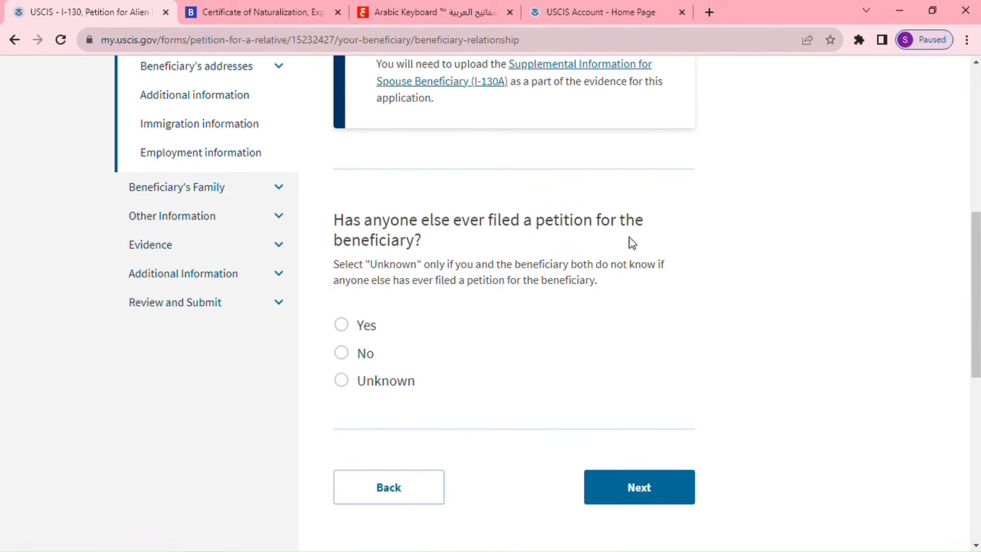
{"action": "left_click", "coordinate": [352, 358]}
{"action": "scroll", "coordinate": [626, 327], "scroll_direction": "down", "scroll_amount": 1}
{"action": "left_click", "coordinate": [640, 400]}
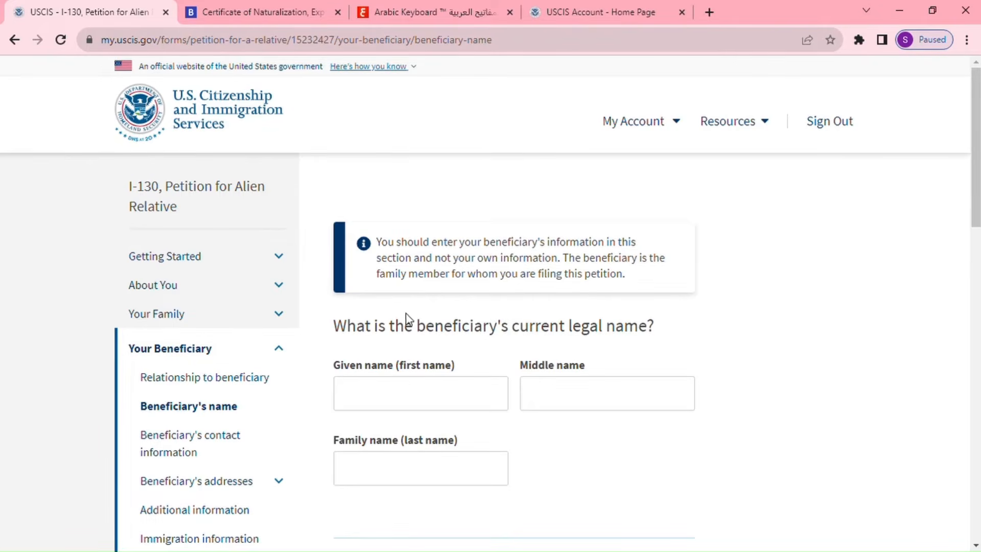
Enter the beneficiary's current legal given name and family name.
{"action": "scroll", "coordinate": [506, 320], "scroll_direction": "down", "scroll_amount": 2}
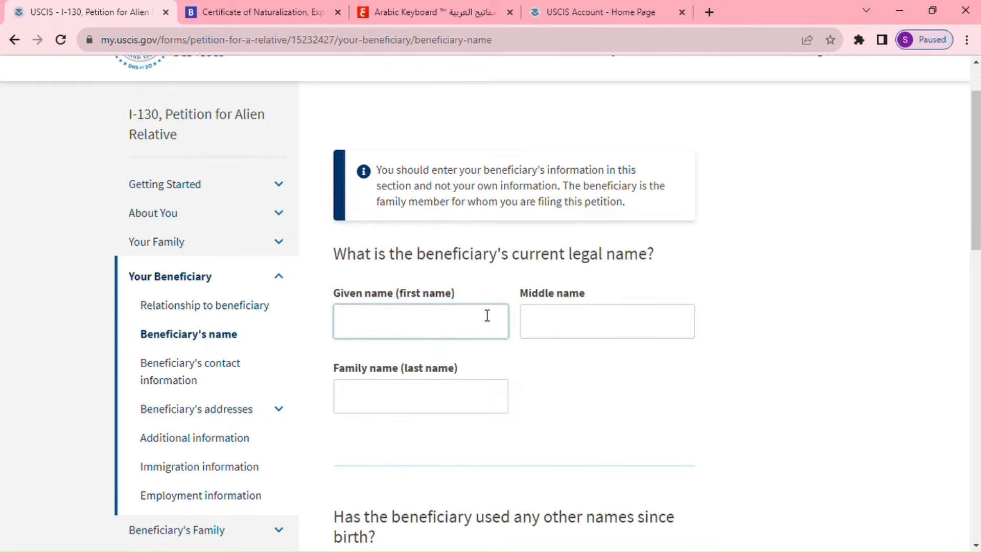
{"action": "left_click", "coordinate": [471, 324]}
{"action": "left_click", "coordinate": [412, 400]}
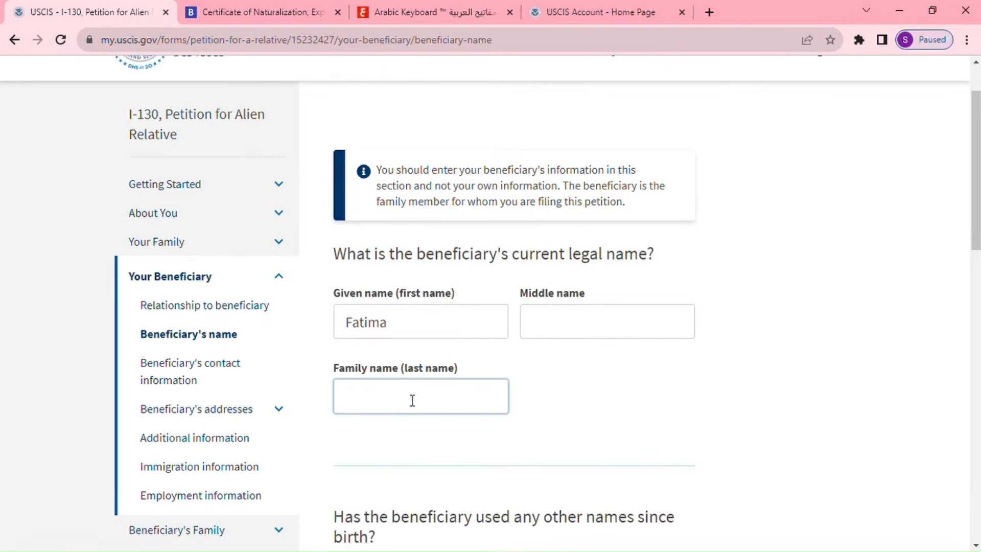
Repeat the same given and family name as another name used, then continue to contact information.
{"action": "scroll", "coordinate": [412, 400], "scroll_direction": "down", "scroll_amount": 3}
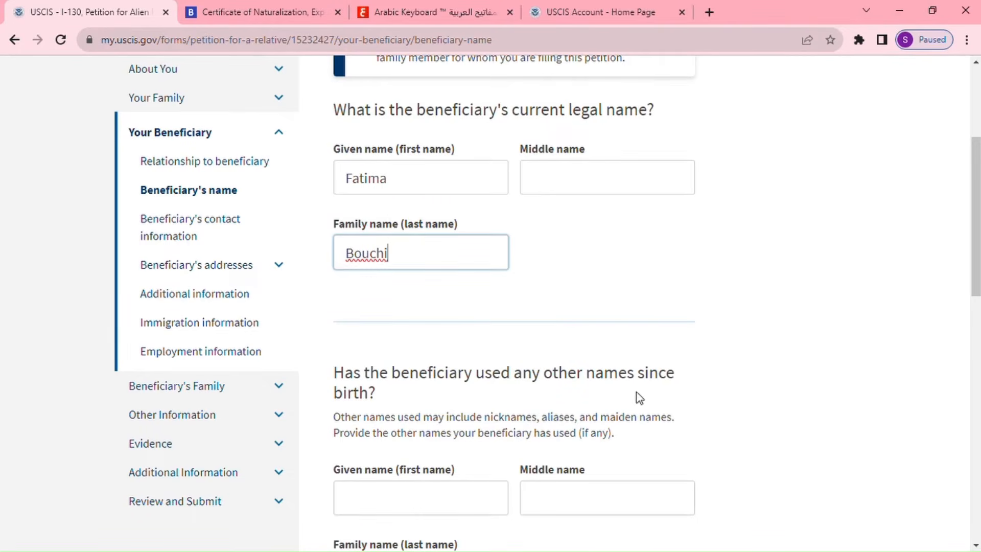
{"action": "scroll", "coordinate": [473, 420], "scroll_direction": "down", "scroll_amount": 3}
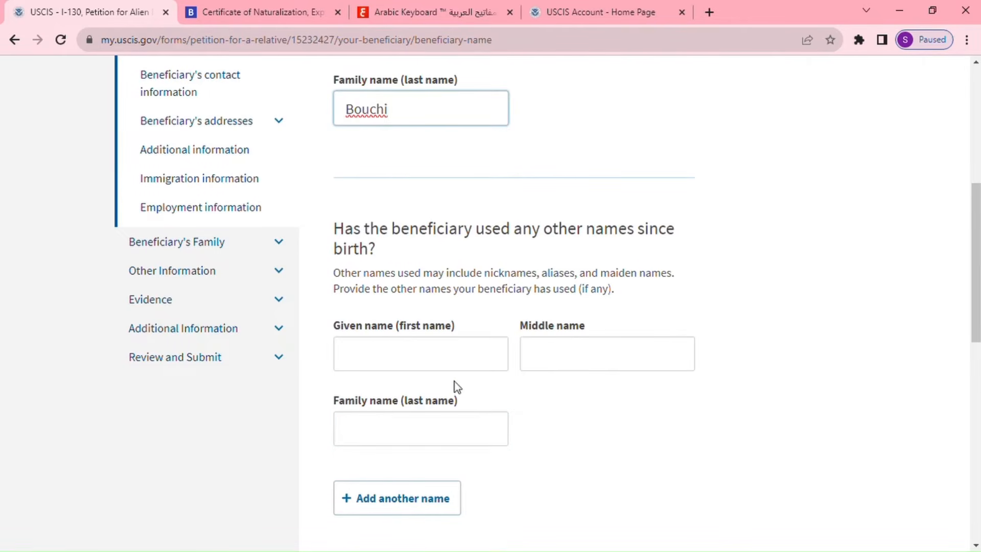
{"action": "left_click", "coordinate": [416, 366]}
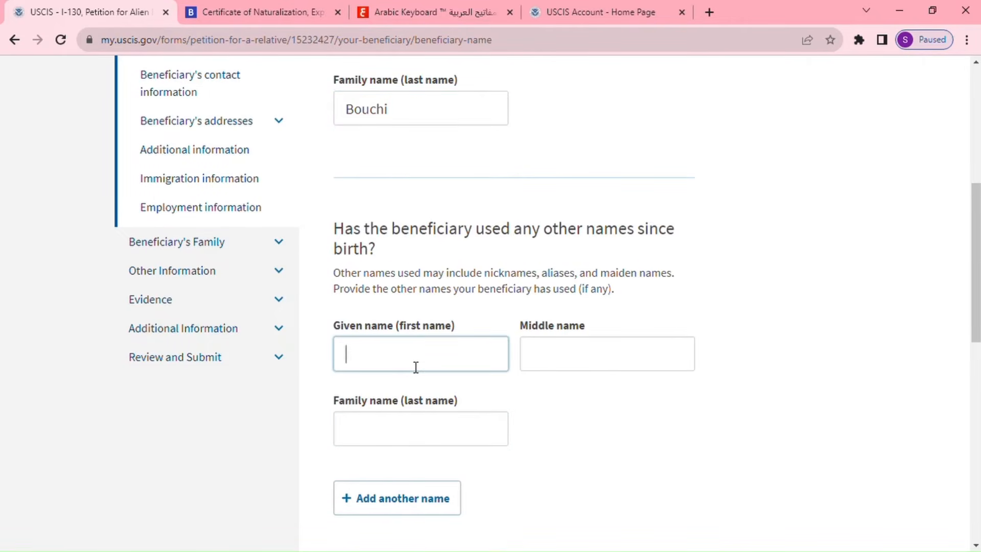
{"action": "left_click", "coordinate": [442, 442]}
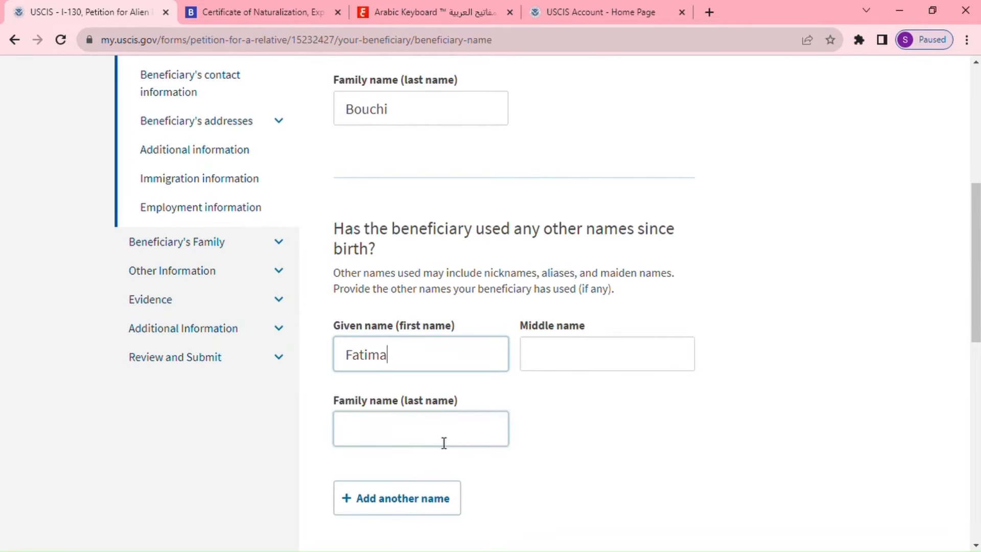
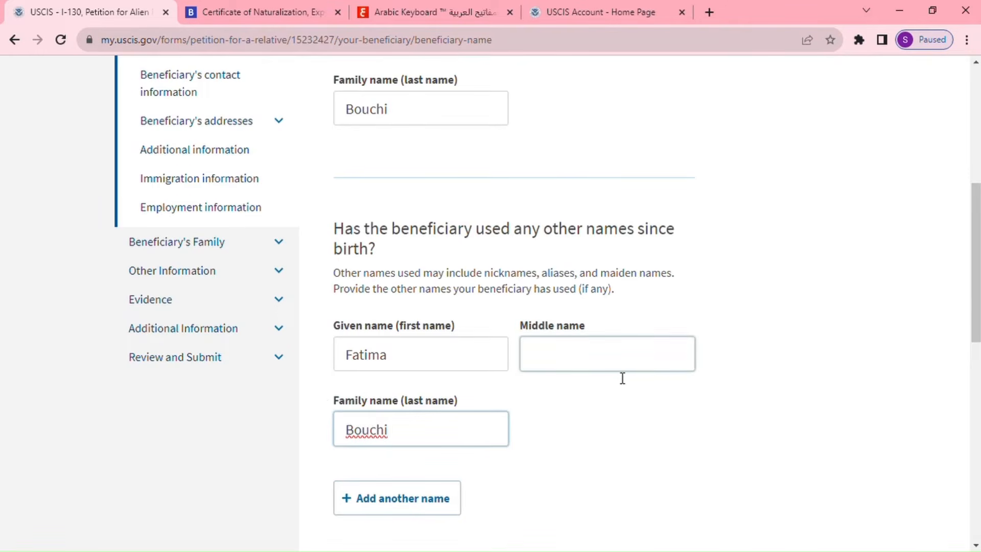
{"action": "scroll", "coordinate": [670, 383], "scroll_direction": "down", "scroll_amount": 4}
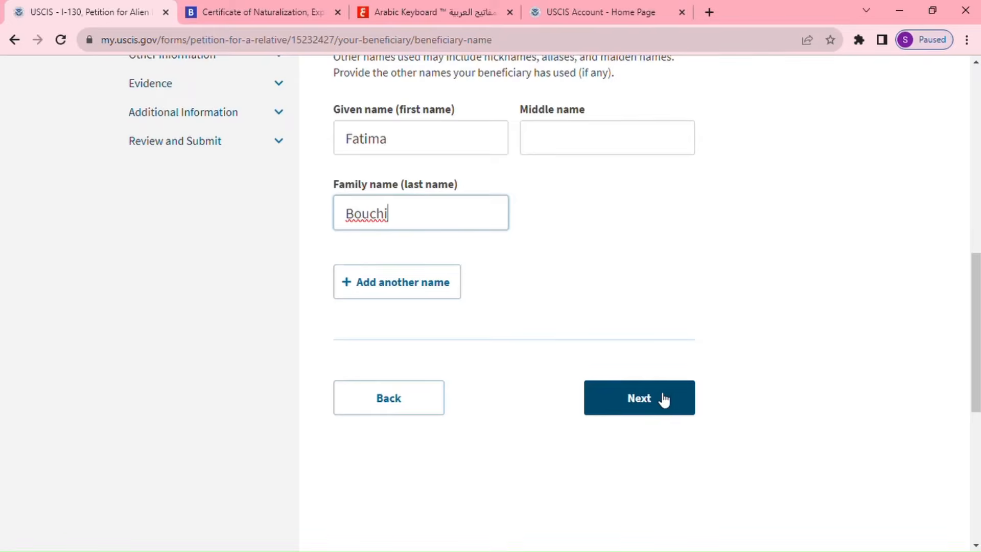
{"action": "left_click", "coordinate": [666, 407]}
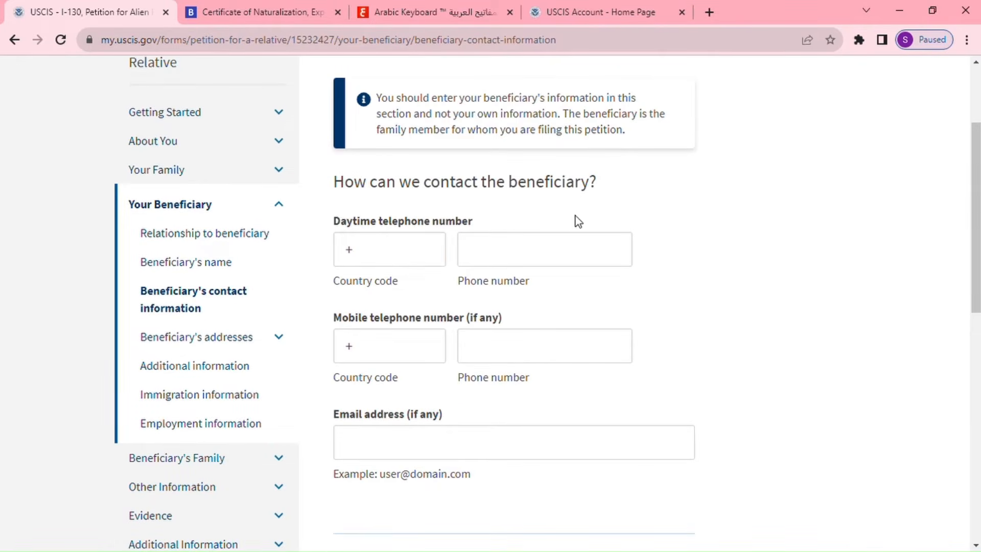
Enter the beneficiary's mobile number with country code 212 and their e-mail address, then continue.
{"action": "left_click", "coordinate": [421, 246]}
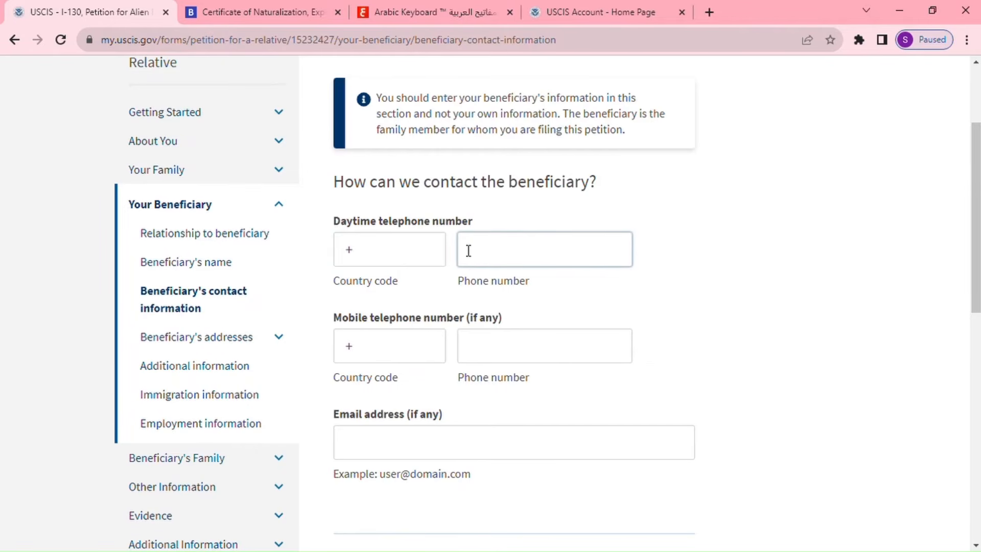
{"action": "left_click", "coordinate": [396, 343]}
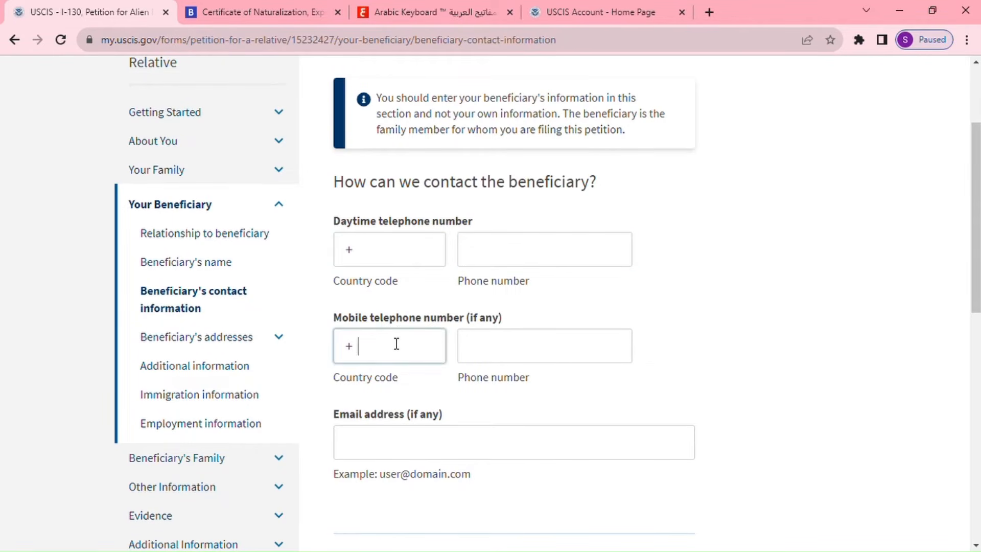
{"action": "type", "text": "212"}
{"action": "left_click", "coordinate": [488, 348]}
{"action": "type", "text": "22222"}
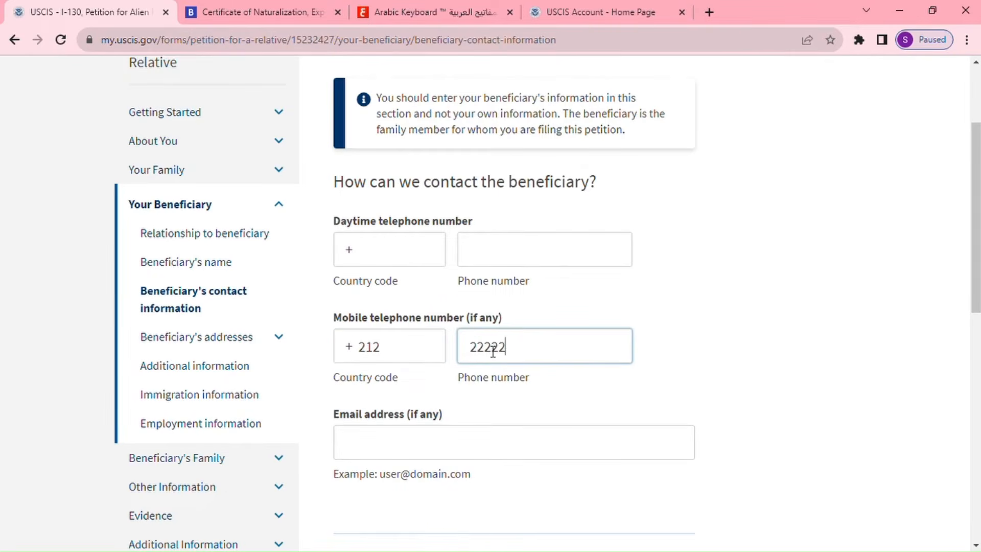
{"action": "type", "text": "222"}
{"action": "left_click", "coordinate": [416, 445]}
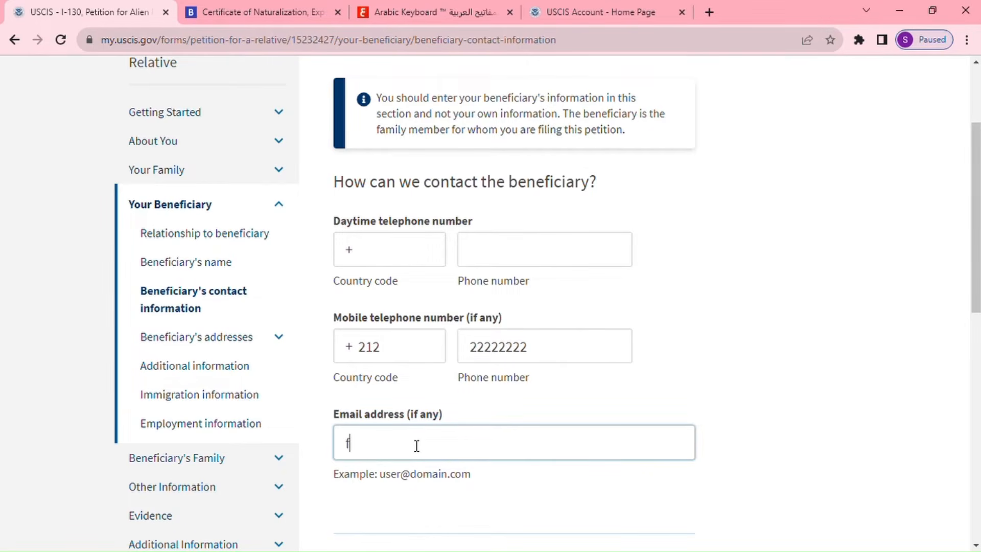
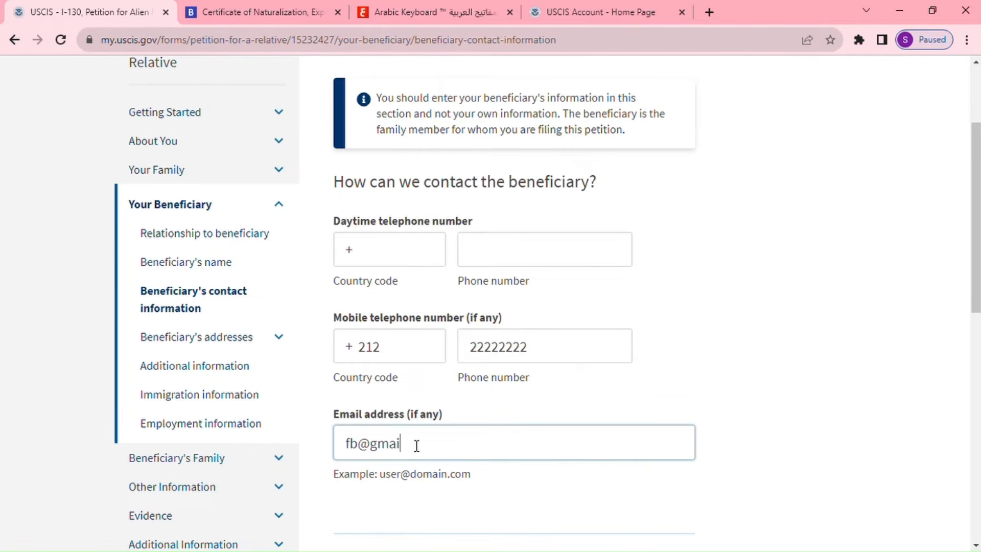
{"action": "scroll", "coordinate": [705, 361], "scroll_direction": "down", "scroll_amount": 3}
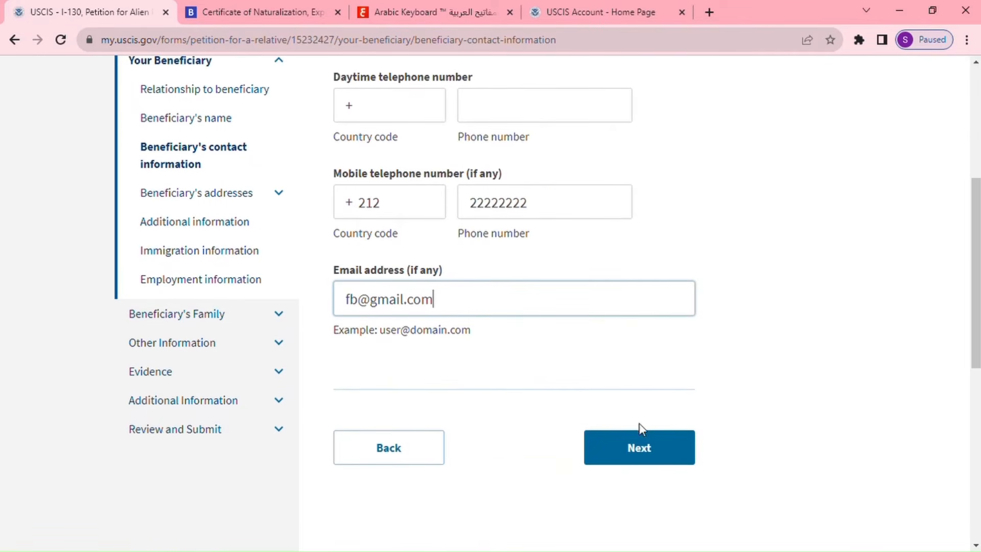
{"action": "left_click", "coordinate": [638, 449]}
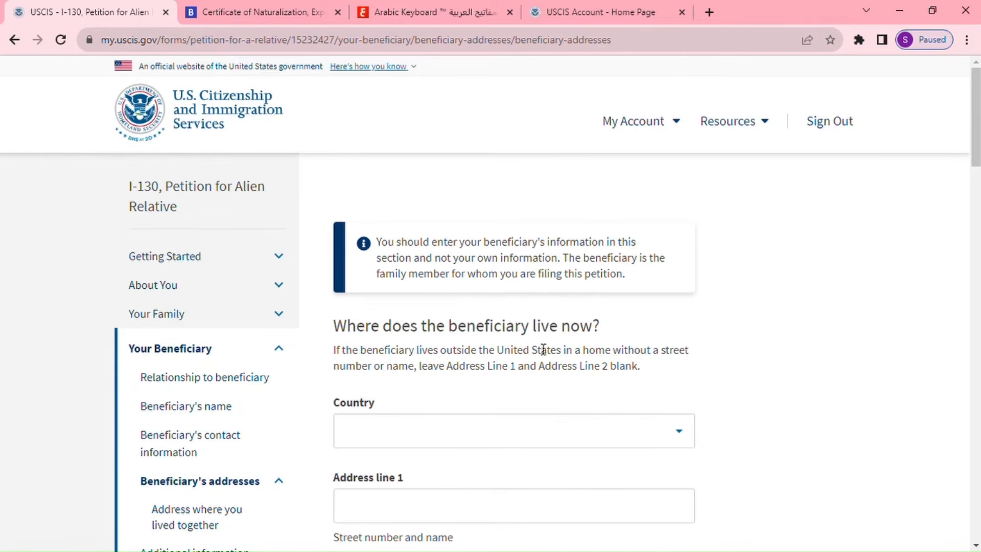
Choose Morocco as the current address country and enter the street address, correcting a typo.
{"action": "scroll", "coordinate": [637, 383], "scroll_direction": "down", "scroll_amount": 2}
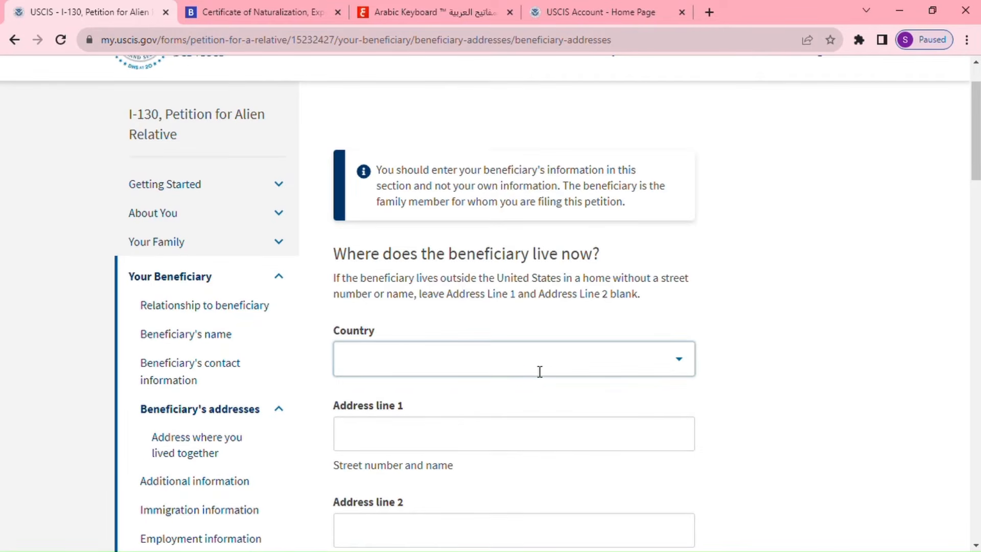
{"action": "left_click", "coordinate": [538, 372]}
{"action": "type", "text": "m"}
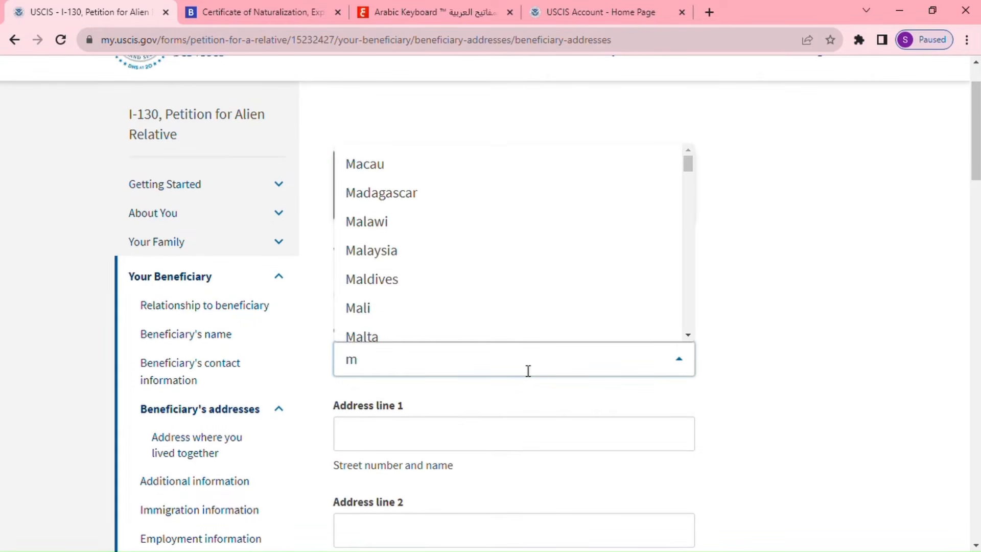
{"action": "type", "text": "or"}
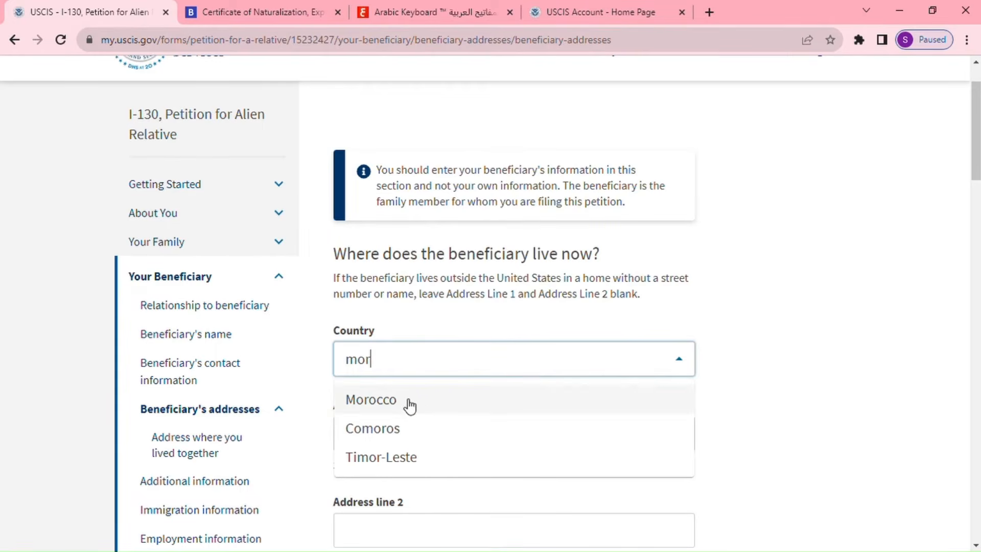
{"action": "double_click", "coordinate": [410, 406]}
{"action": "scroll", "coordinate": [490, 424], "scroll_direction": "down", "scroll_amount": 1}
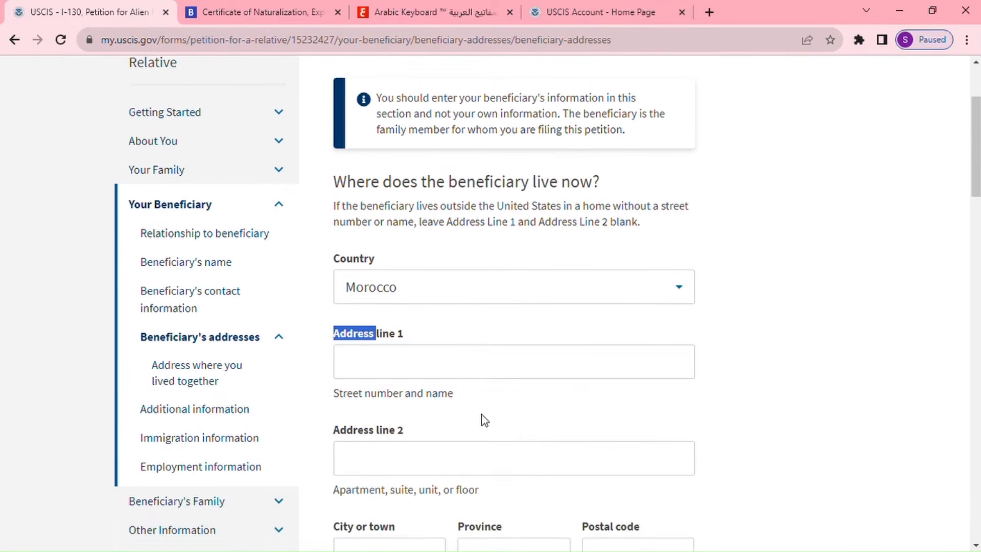
{"action": "left_click", "coordinate": [459, 369]}
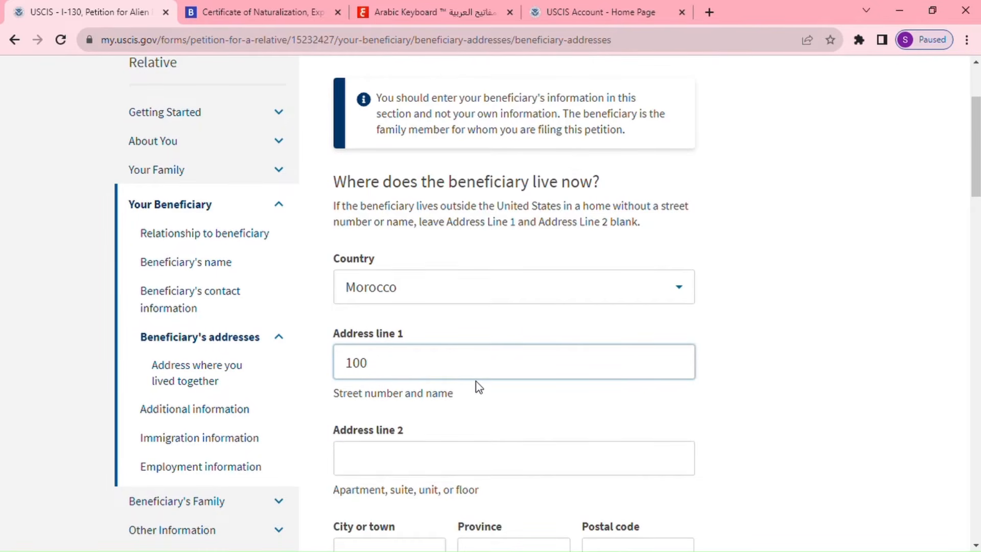
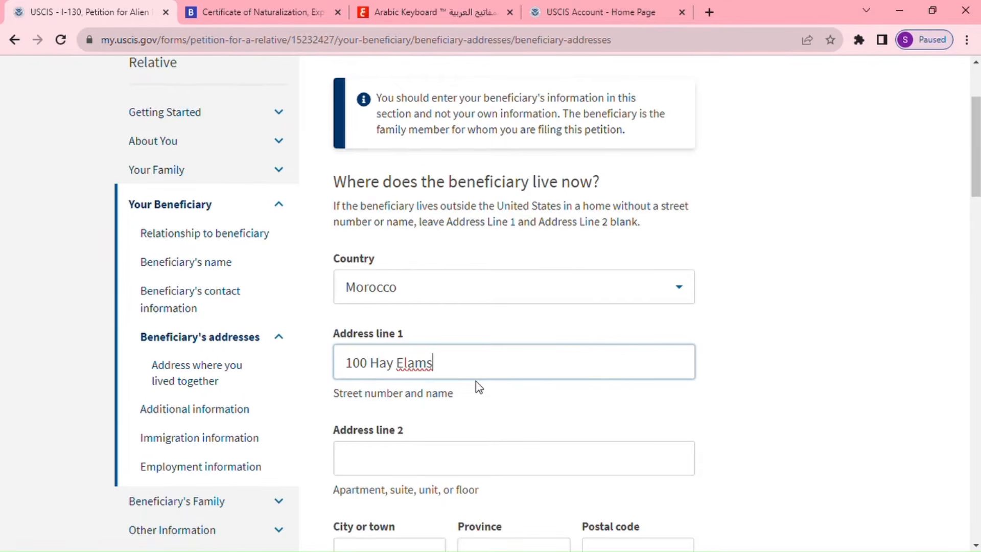
Fill in the current address's city, province and postal code.
{"action": "scroll", "coordinate": [475, 412], "scroll_direction": "down", "scroll_amount": 3}
{"action": "left_click", "coordinate": [422, 421]}
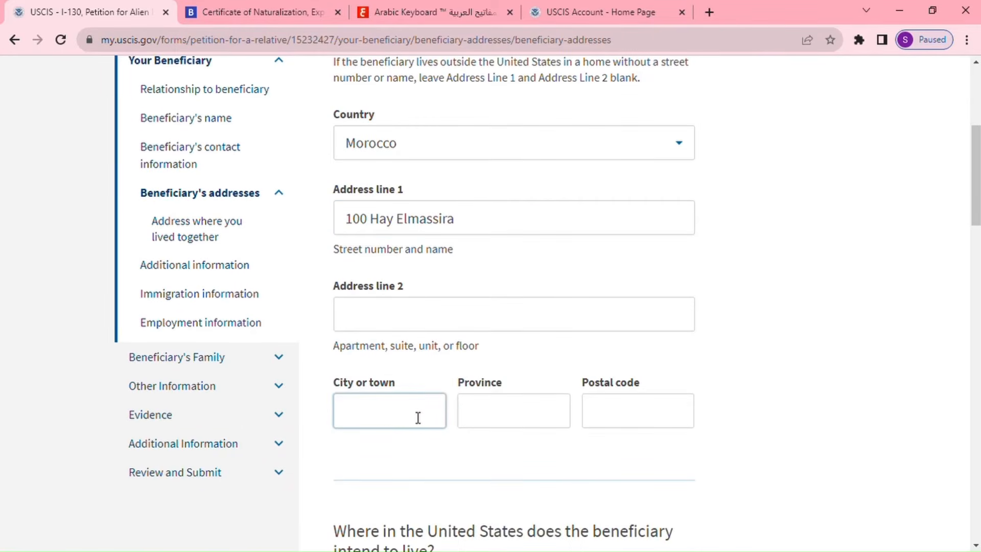
{"action": "type", "text": "Khenifra"}
{"action": "left_click", "coordinate": [489, 428]}
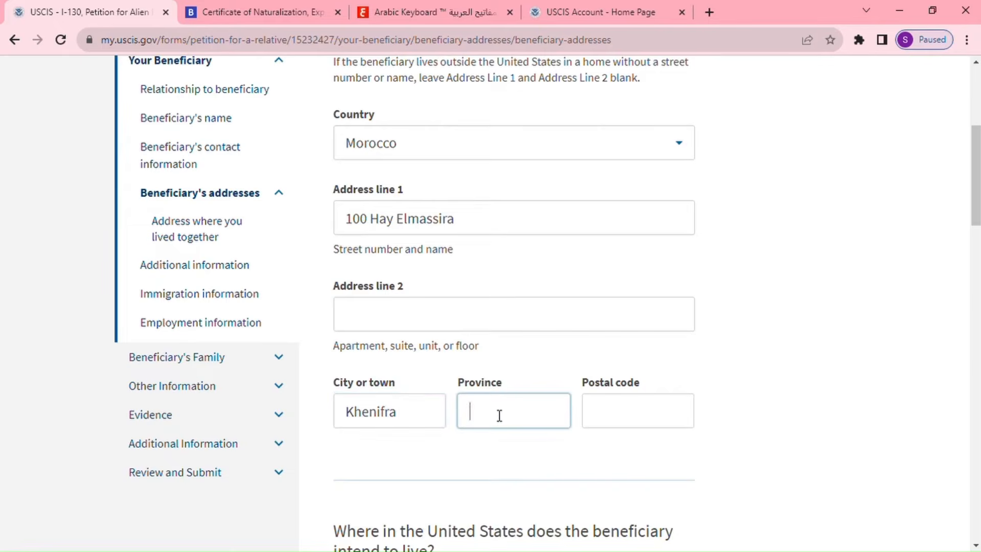
{"action": "type", "text": "Khenifra"}
{"action": "left_click", "coordinate": [606, 415]}
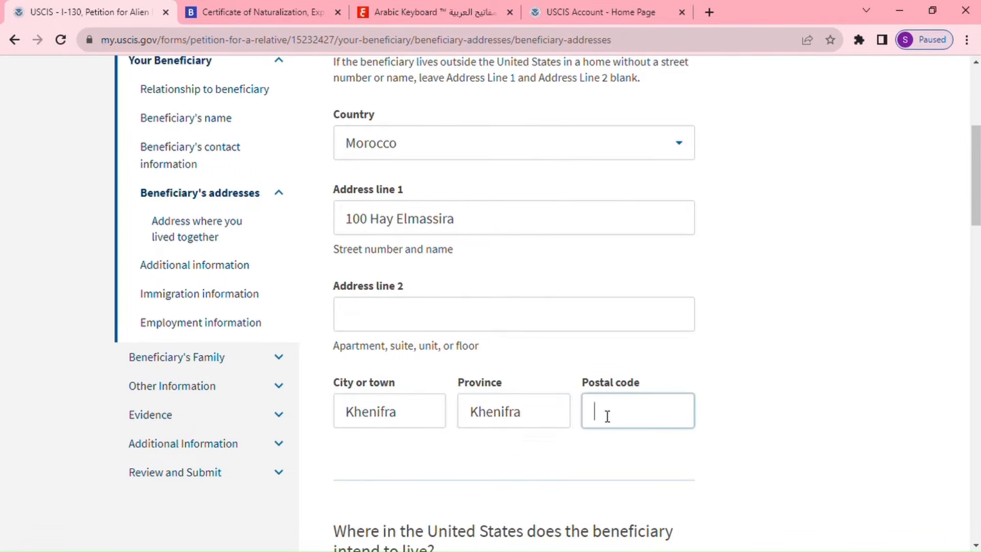
{"action": "type", "text": "54000"}
{"action": "scroll", "coordinate": [642, 442], "scroll_direction": "down", "scroll_amount": 3}
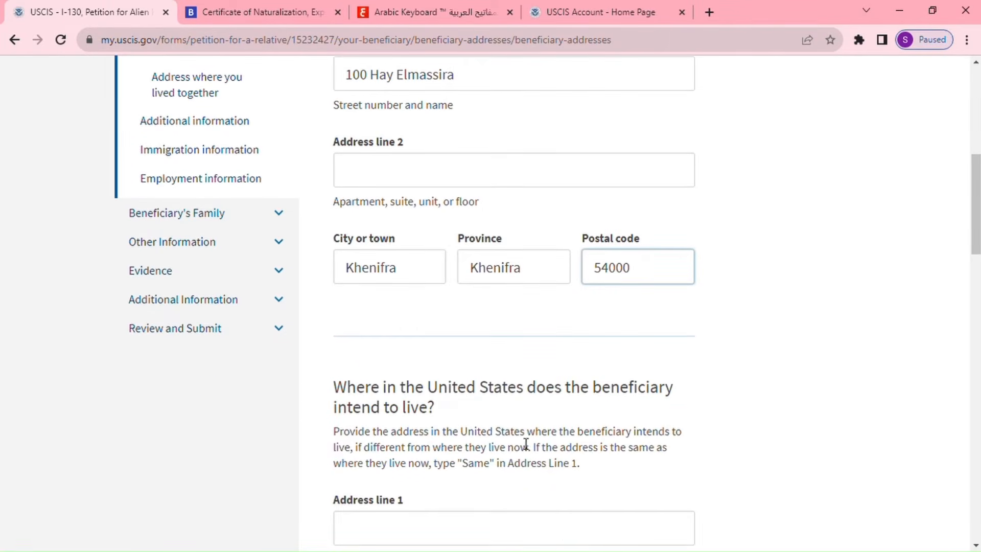
{"action": "scroll", "coordinate": [596, 464], "scroll_direction": "down", "scroll_amount": 4}
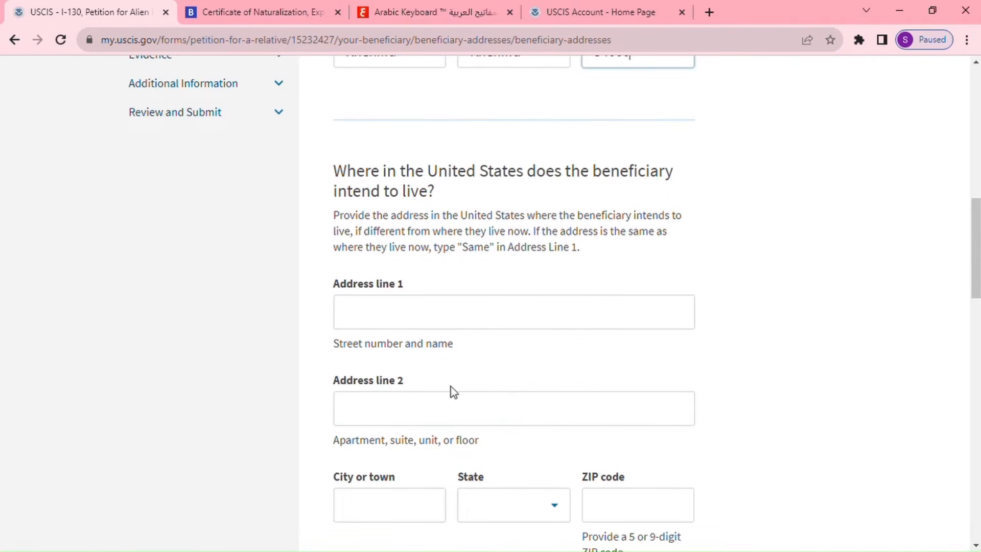
Enter the street and city of the beneficiary's intended U.S. address.
{"action": "left_click", "coordinate": [405, 315]}
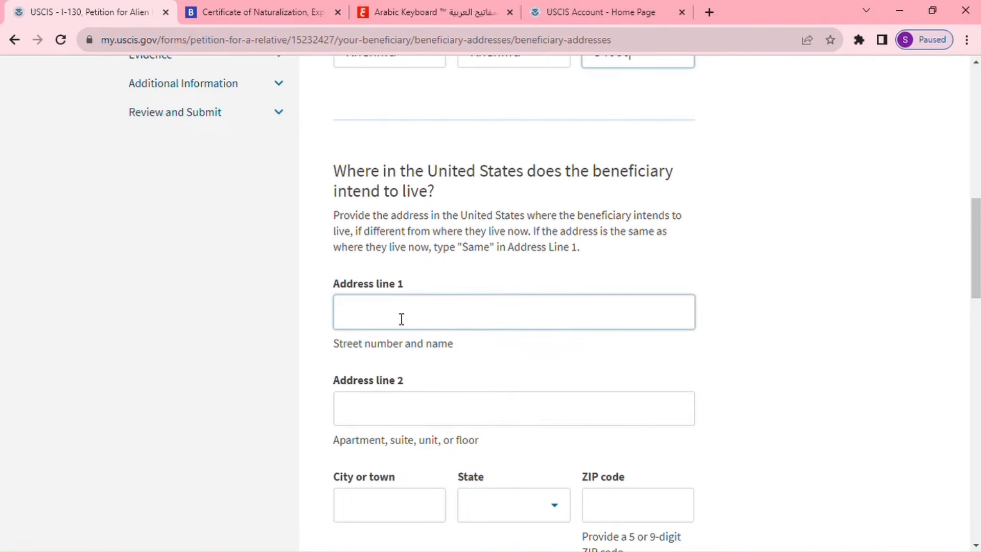
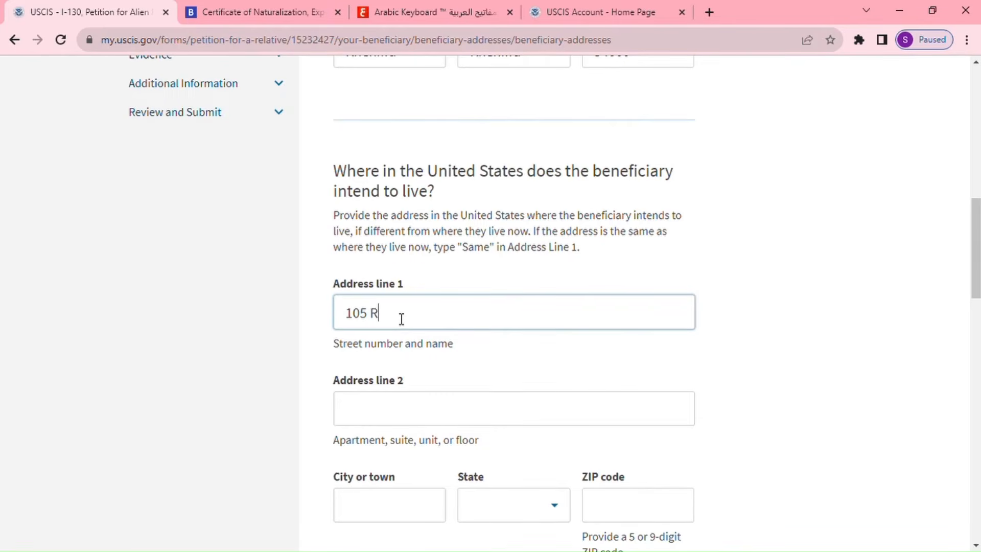
{"action": "left_click", "coordinate": [409, 507]}
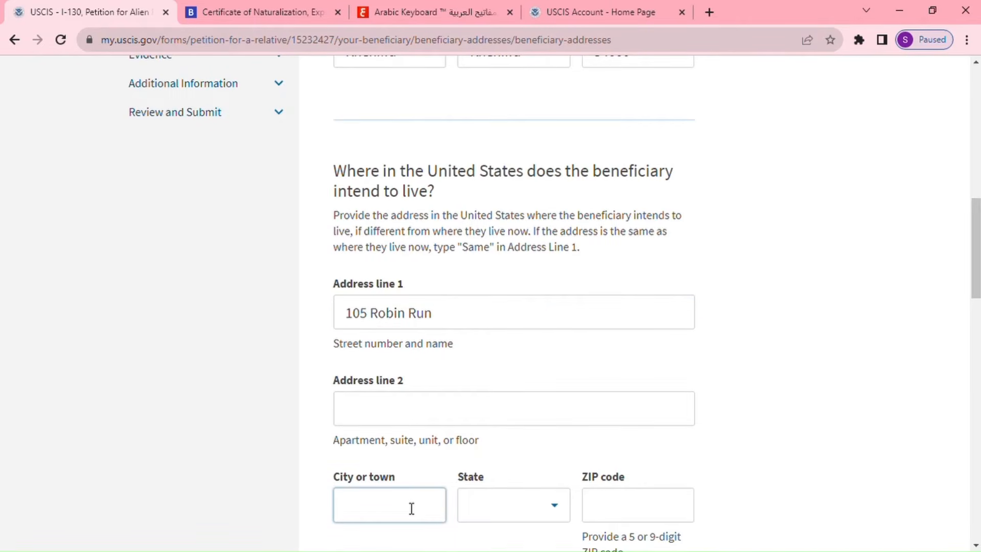
{"action": "type", "text": "Indianapolis"}
Select Indiana as the state and enter the ZIP code for the U.S. address.
{"action": "left_click", "coordinate": [494, 519]}
{"action": "type", "text": "I"}
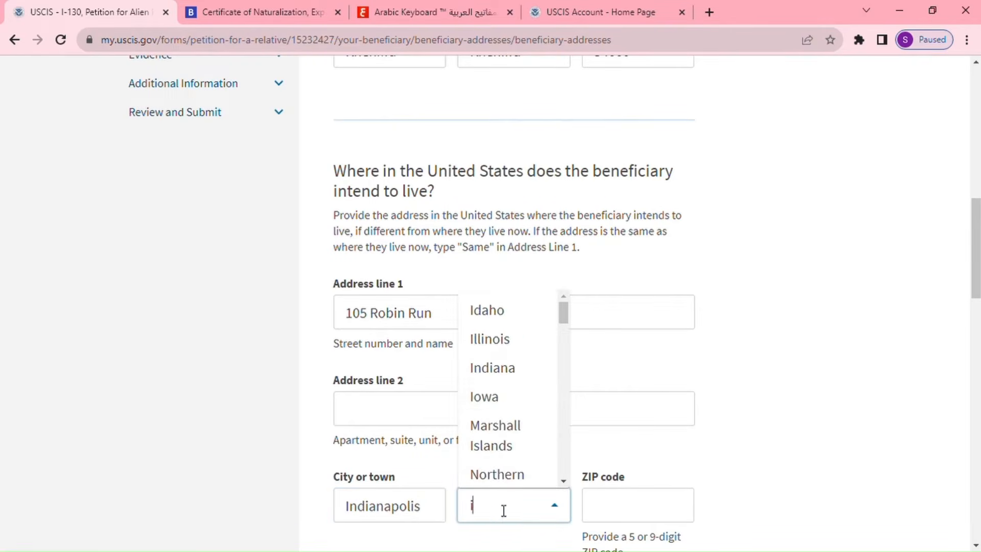
{"action": "left_click", "coordinate": [503, 381]}
{"action": "left_click", "coordinate": [629, 520]}
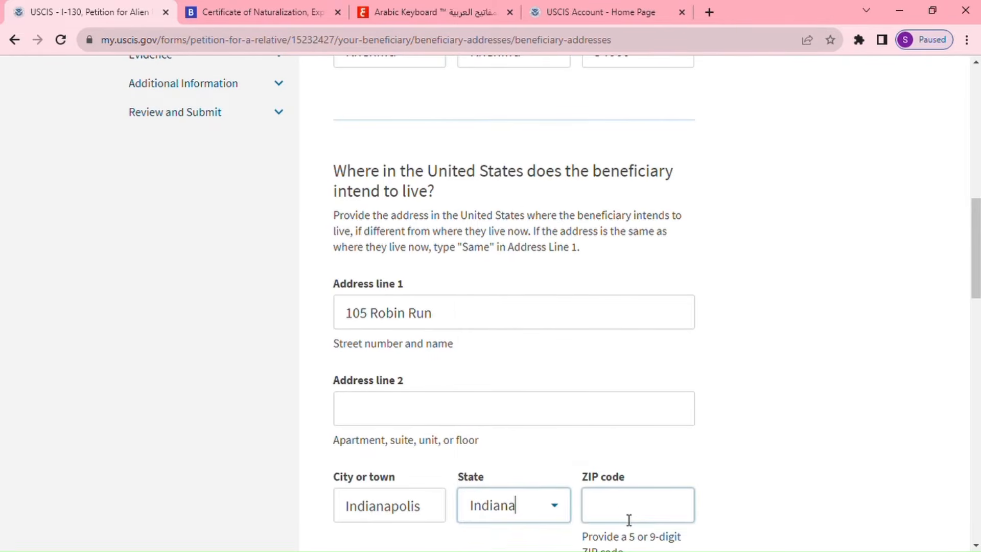
{"action": "type", "text": "46254"}
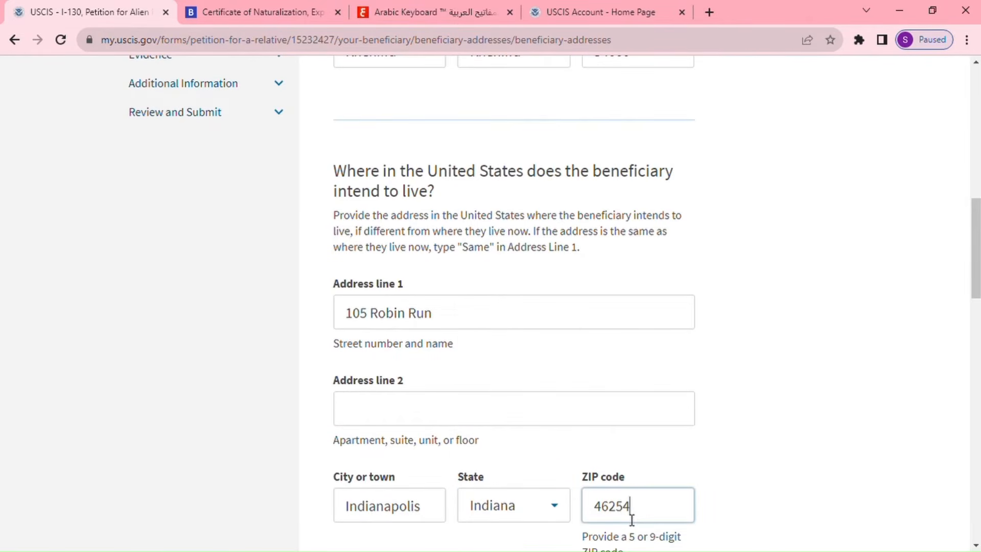
{"action": "scroll", "coordinate": [631, 520], "scroll_direction": "down", "scroll_amount": 7}
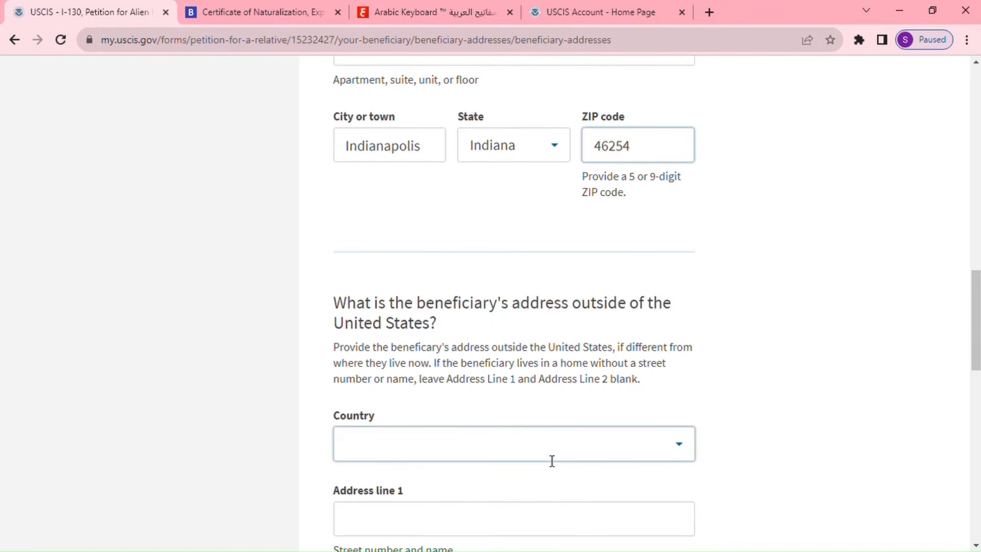
{"action": "scroll", "coordinate": [558, 467], "scroll_direction": "up", "scroll_amount": 13}
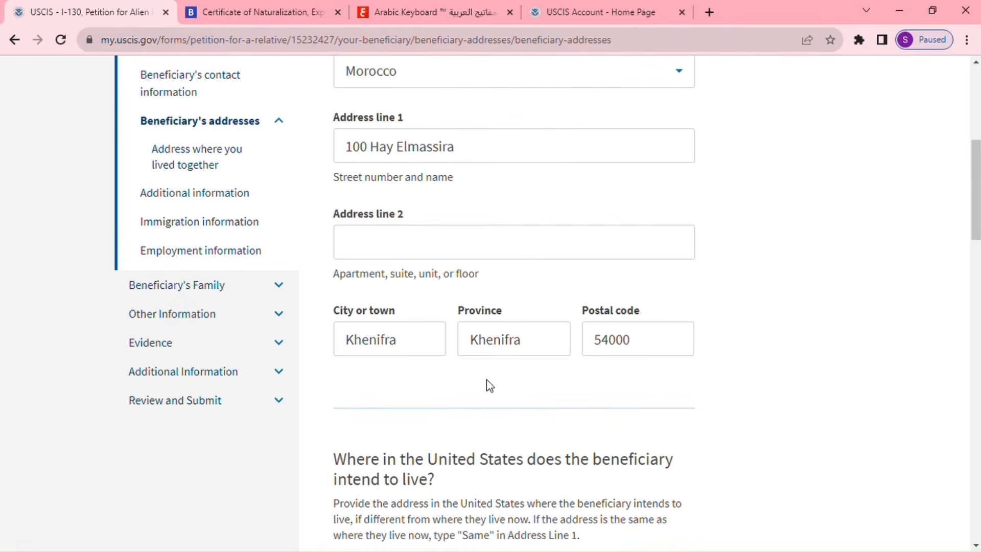
{"action": "left_click", "coordinate": [461, 258]}
{"action": "scroll", "coordinate": [459, 271], "scroll_direction": "up", "scroll_amount": 6}
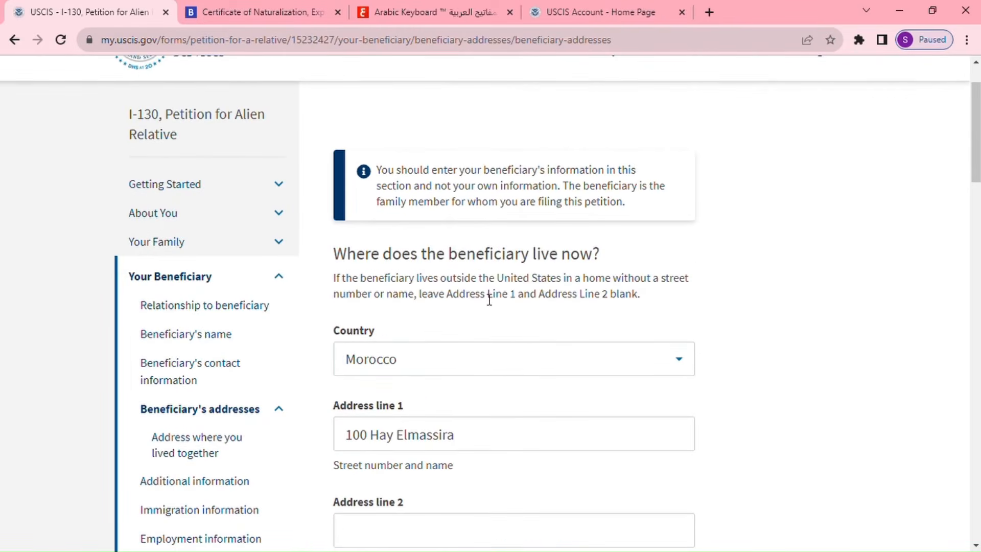
{"action": "scroll", "coordinate": [587, 428], "scroll_direction": "down", "scroll_amount": 18}
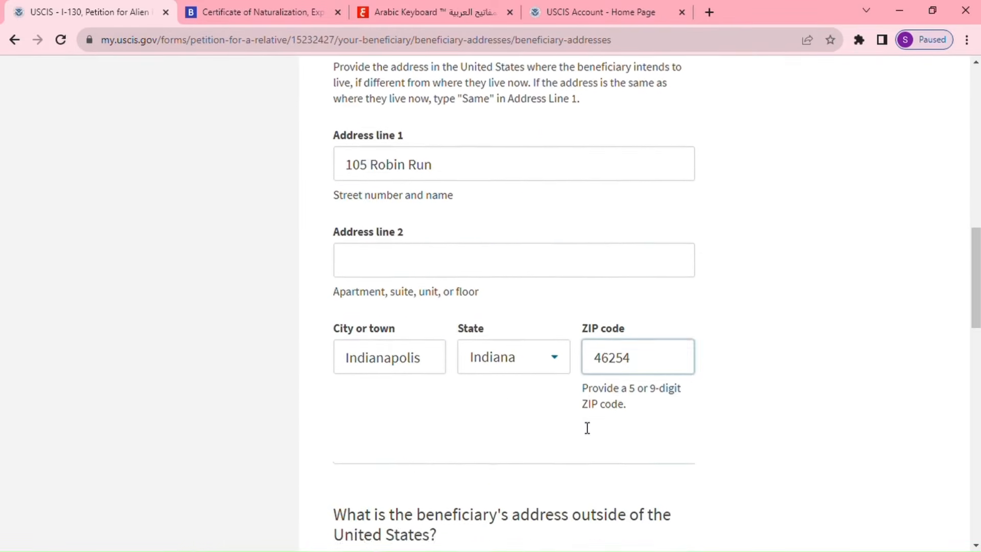
{"action": "scroll", "coordinate": [587, 428], "scroll_direction": "down", "scroll_amount": 5}
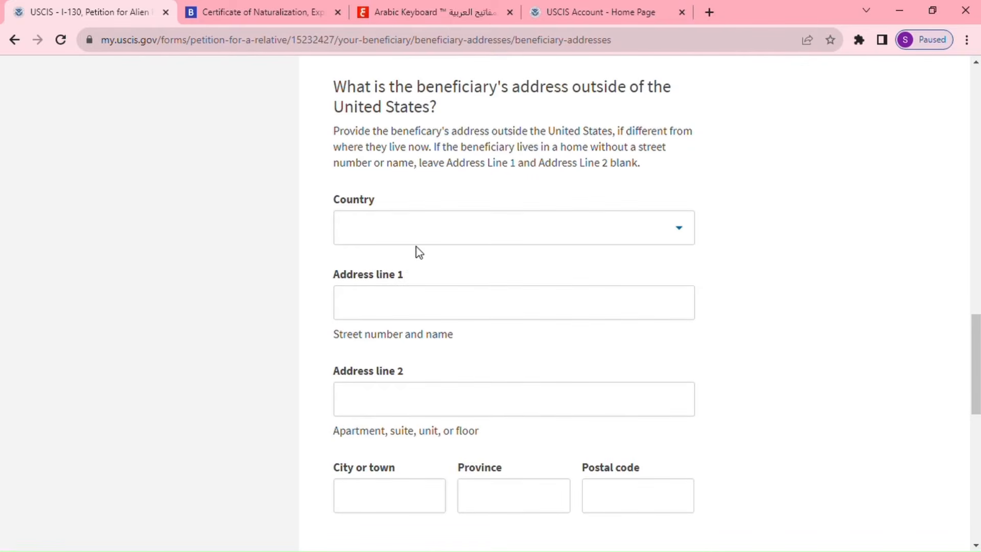
Choose Morocco for the address outside the US and enter its street address.
{"action": "left_click", "coordinate": [432, 240]}
{"action": "left_click", "coordinate": [432, 240]}
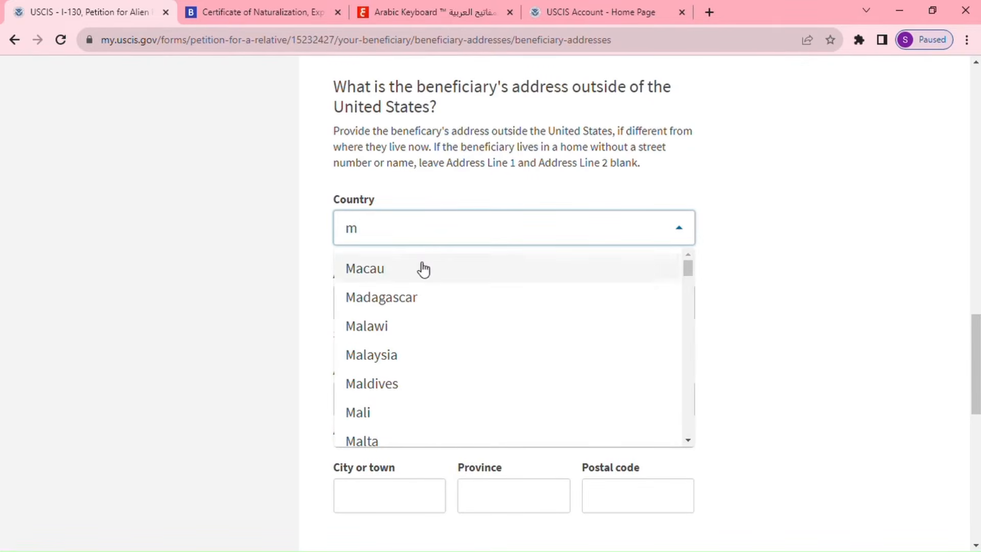
{"action": "type", "text": "or"}
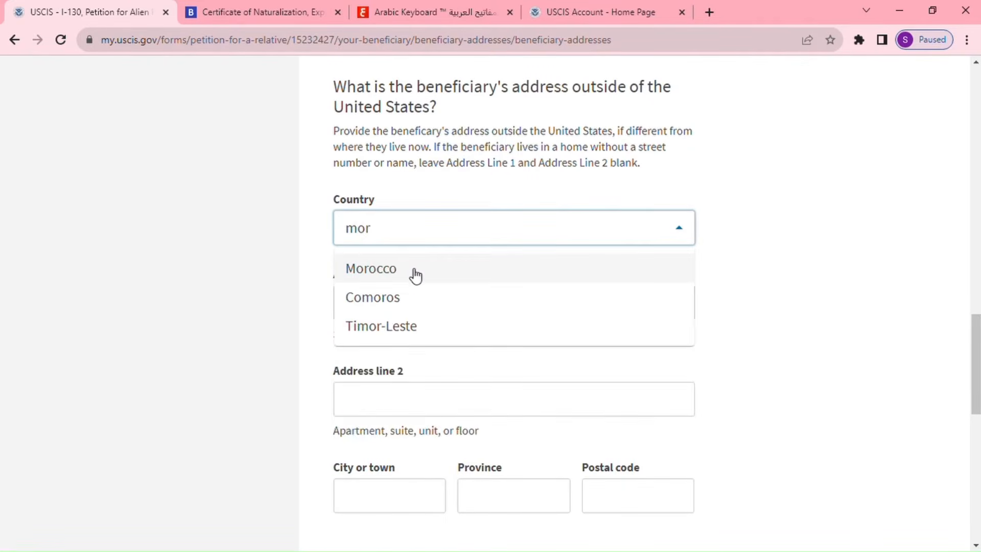
{"action": "left_click", "coordinate": [412, 275]}
{"action": "left_click", "coordinate": [417, 316]}
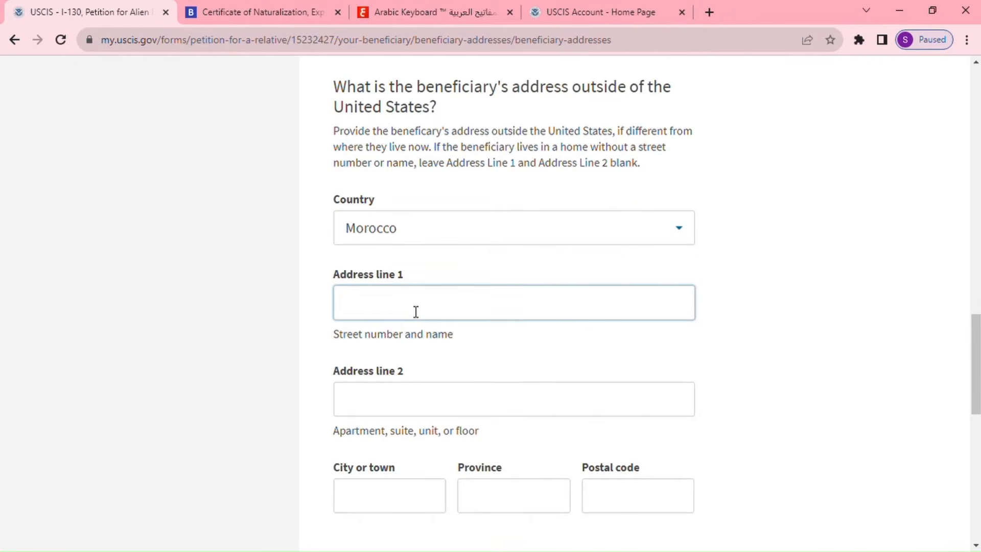
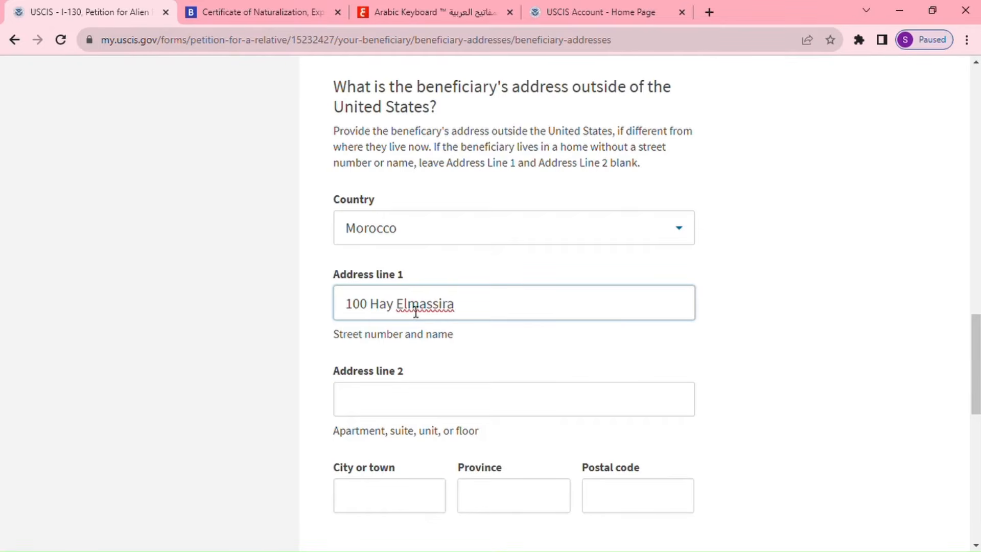
Fill in that Moroccan address's city, province and postal code, then continue.
{"action": "scroll", "coordinate": [482, 411], "scroll_direction": "down", "scroll_amount": 3}
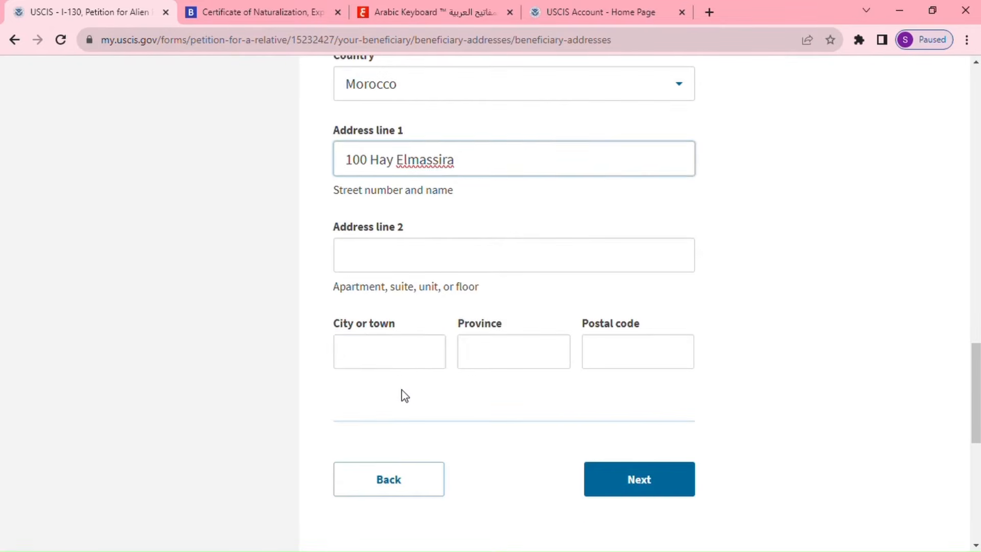
{"action": "left_click", "coordinate": [407, 362]}
{"action": "type", "text": "Khenifra"}
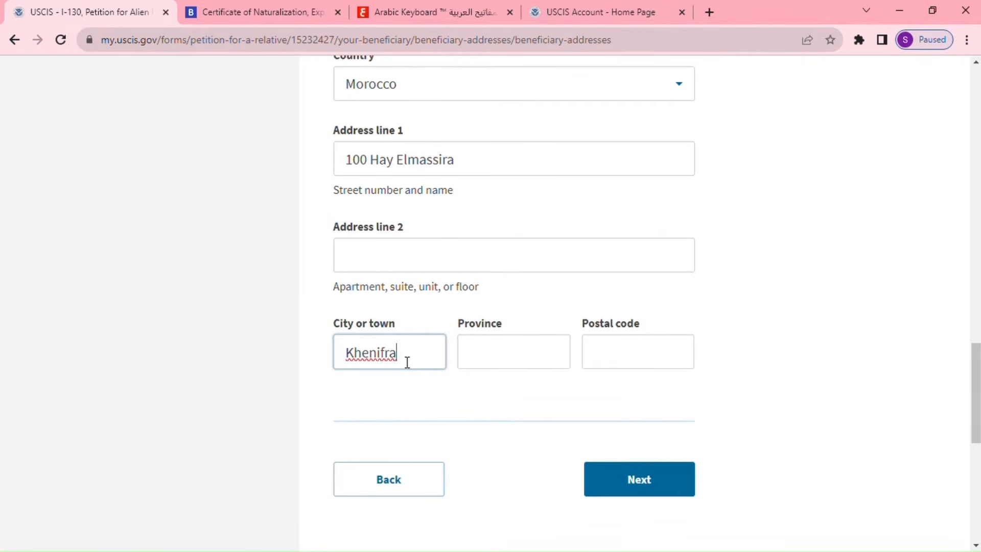
{"action": "left_click", "coordinate": [479, 354]}
{"action": "type", "text": "Khenifra"}
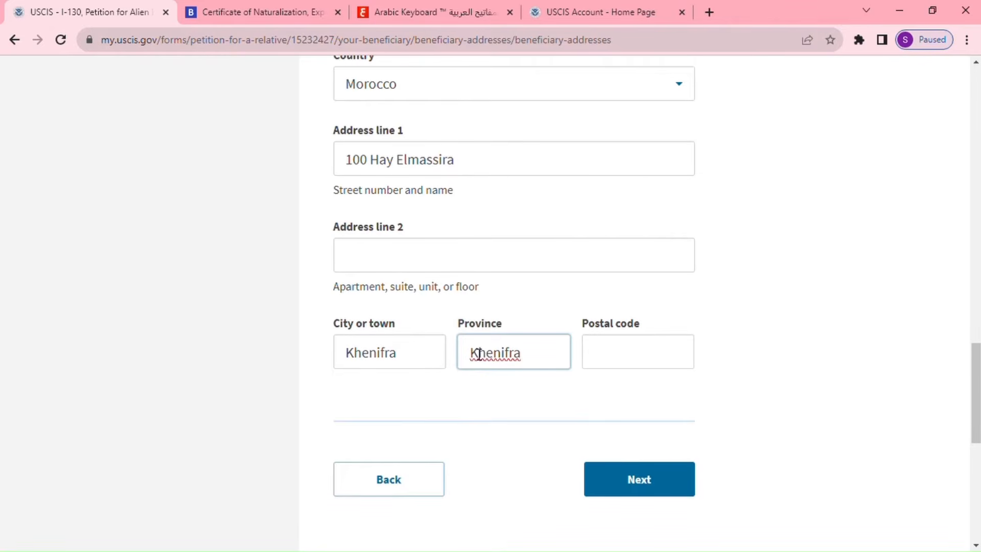
{"action": "left_click", "coordinate": [618, 363]}
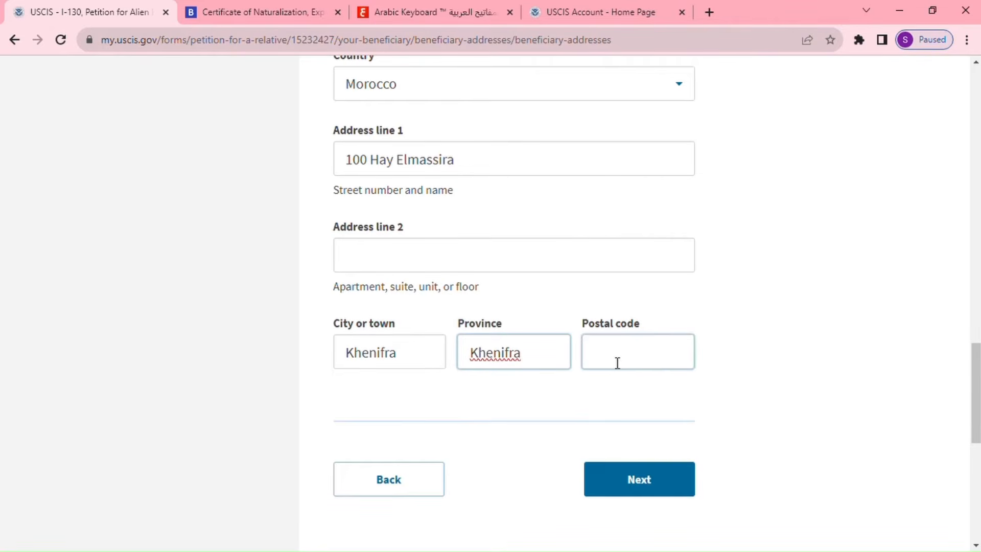
{"action": "type", "text": "5400"}
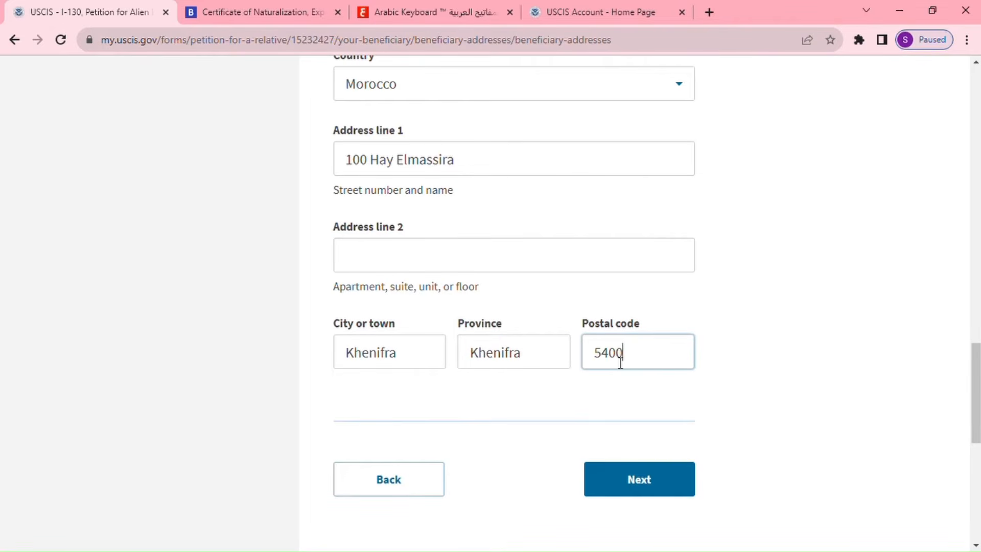
{"action": "type", "text": "0"}
{"action": "left_click", "coordinate": [646, 483]}
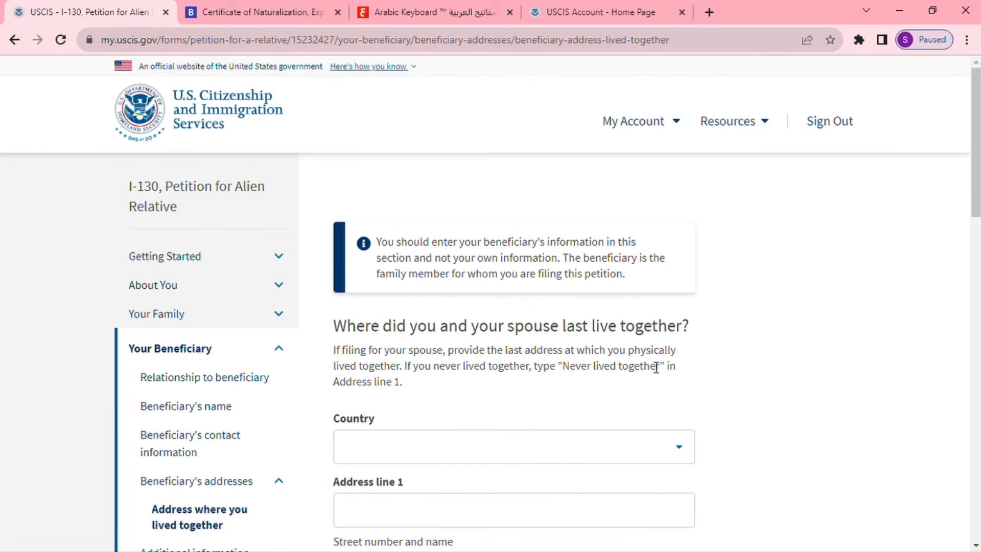
Choose Morocco for the lived-together address and enter its street address.
{"action": "scroll", "coordinate": [642, 384], "scroll_direction": "down", "scroll_amount": 3}
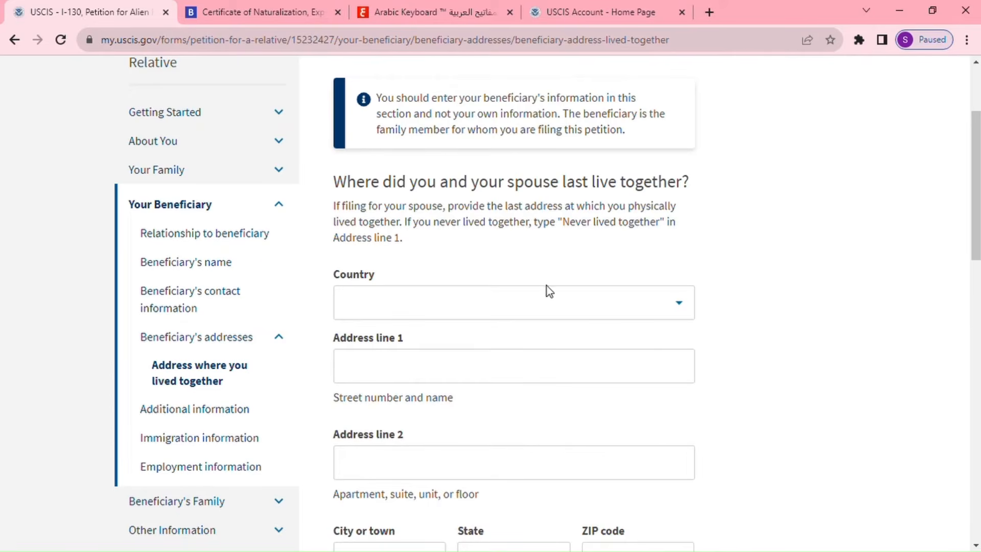
{"action": "left_click", "coordinate": [538, 309]}
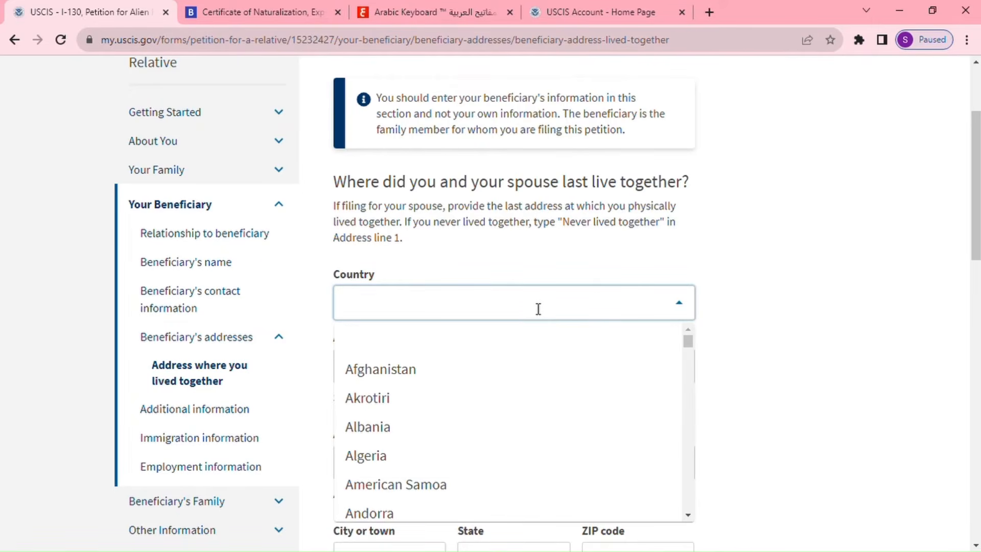
{"action": "type", "text": "Moro"}
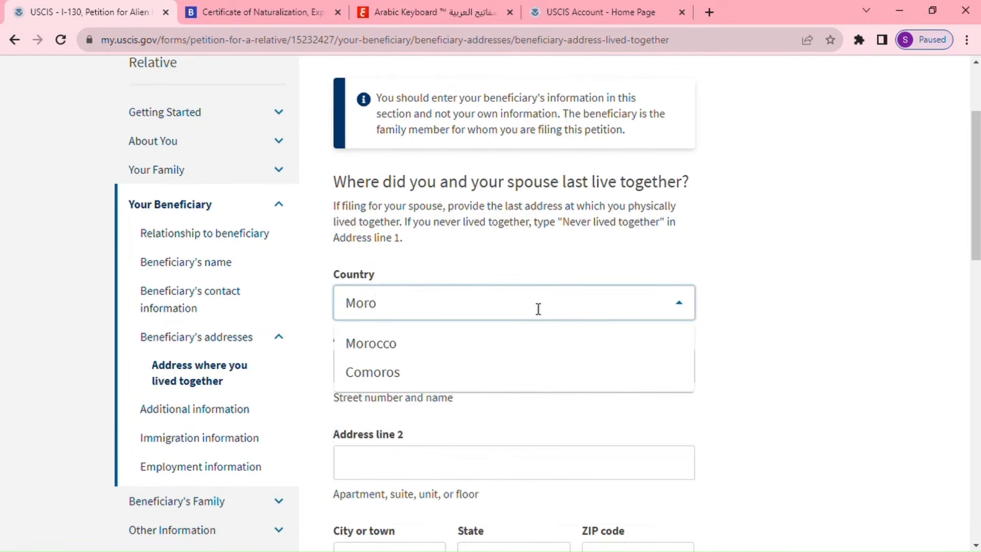
{"action": "left_click", "coordinate": [465, 343]}
{"action": "left_click", "coordinate": [445, 378]}
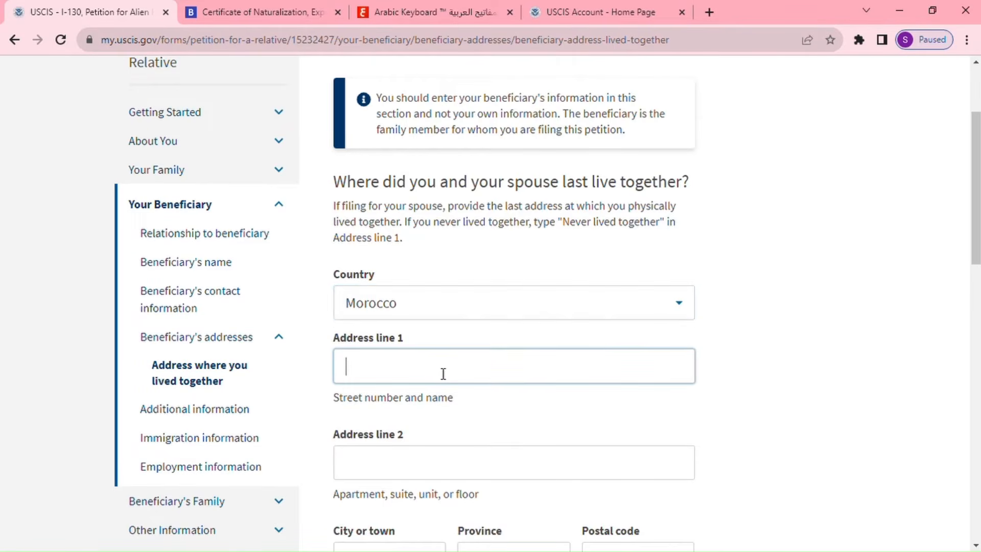
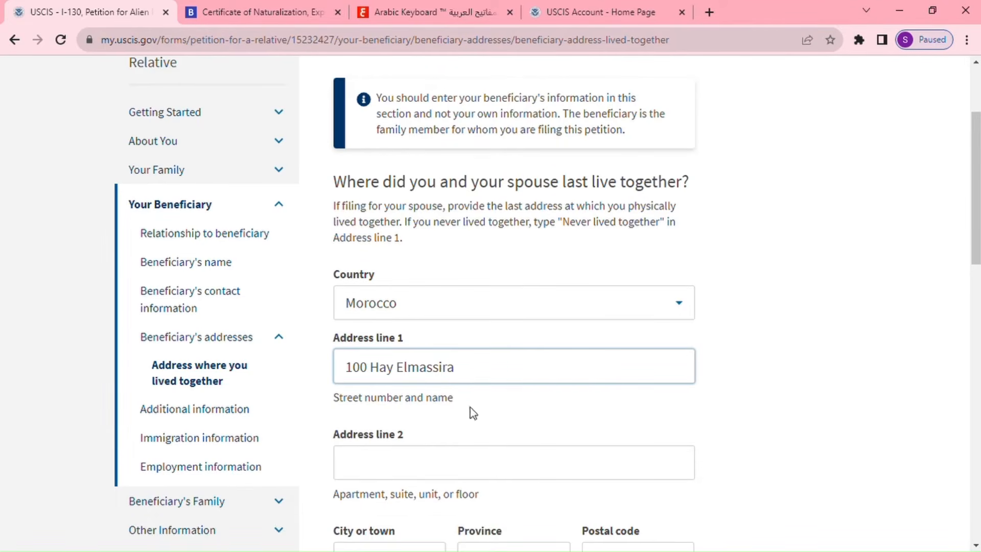
Fill in the lived-together address's city, province and postal code.
{"action": "scroll", "coordinate": [470, 407], "scroll_direction": "down", "scroll_amount": 3}
{"action": "left_click", "coordinate": [407, 421]}
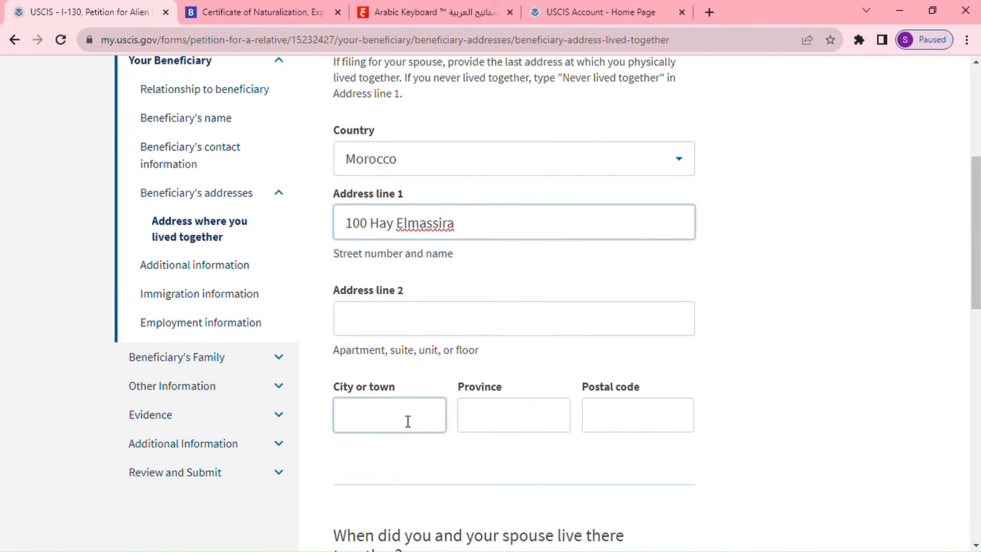
{"action": "type", "text": "khenifra"}
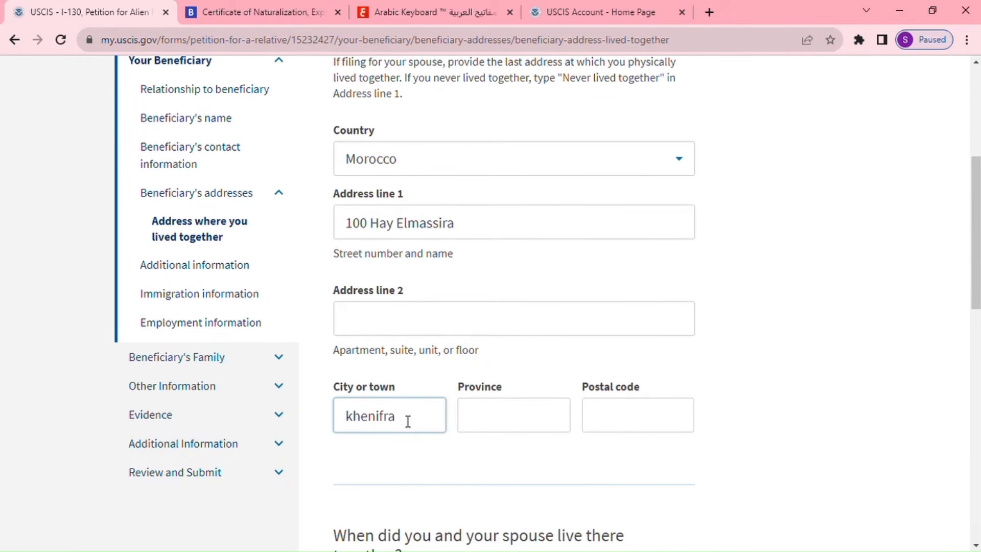
{"action": "left_click", "coordinate": [509, 415]}
{"action": "type", "text": "k"}
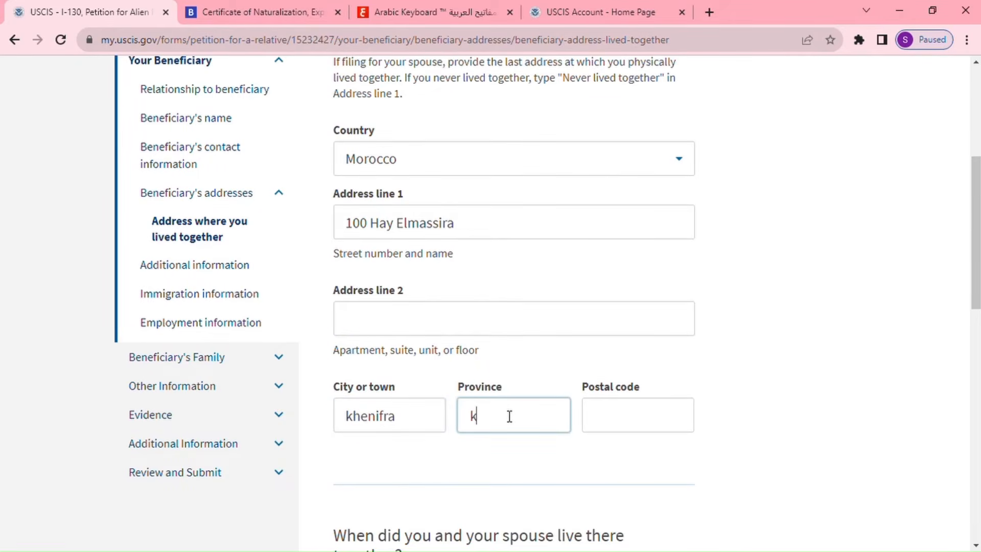
{"action": "type", "text": "henifra"}
{"action": "left_click", "coordinate": [607, 425]}
{"action": "type", "text": "54000"}
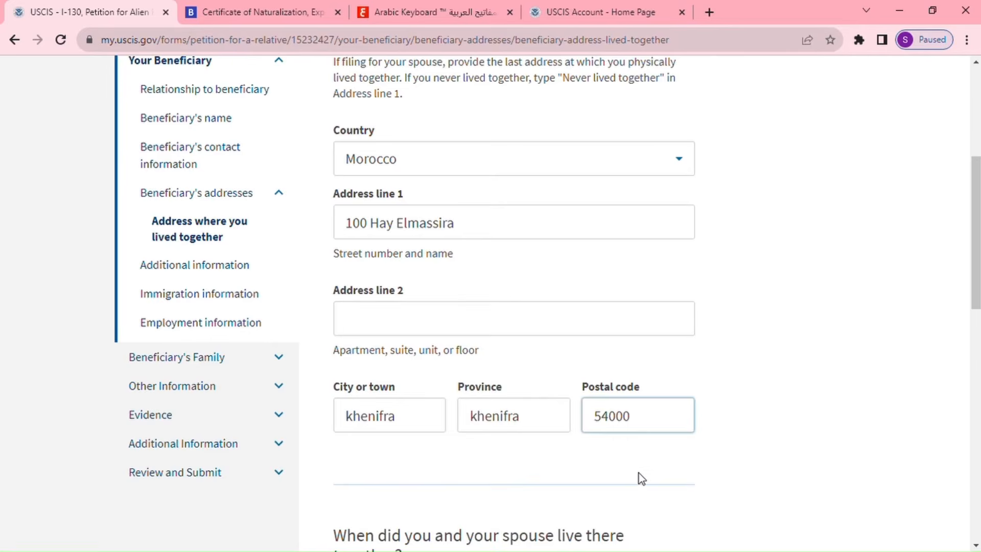
{"action": "scroll", "coordinate": [641, 475], "scroll_direction": "down", "scroll_amount": 4}
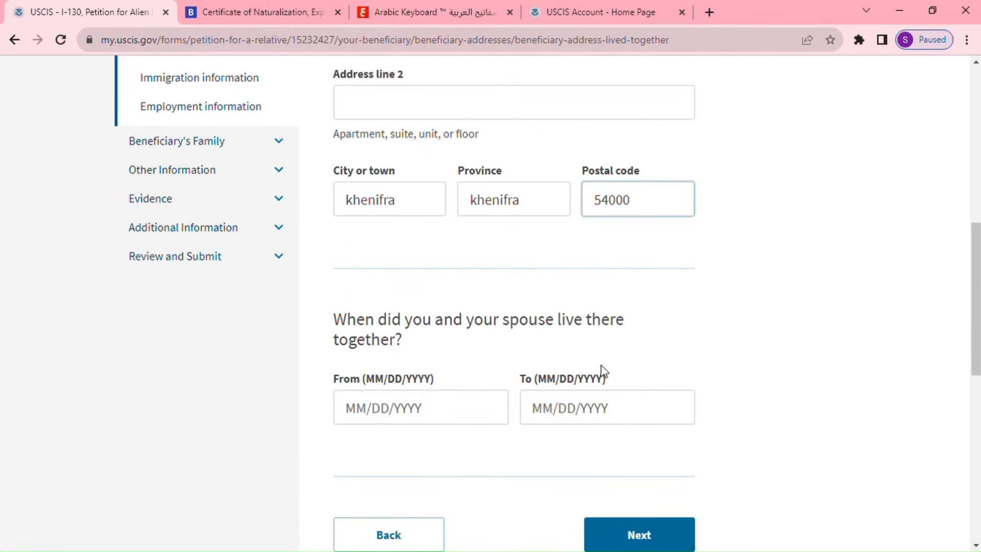
Enter lived-together dates 01/01/2020 to 02/01/2020, fixing the end month, and continue.
{"action": "scroll", "coordinate": [600, 372], "scroll_direction": "down", "scroll_amount": 1}
{"action": "left_click", "coordinate": [375, 349]}
{"action": "left_click", "coordinate": [369, 347]}
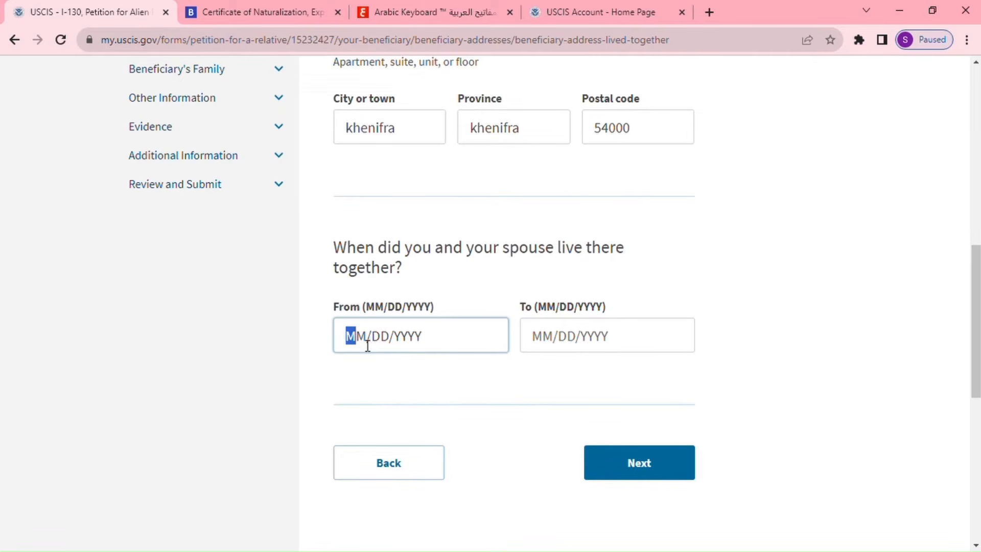
{"action": "type", "text": "01/"}
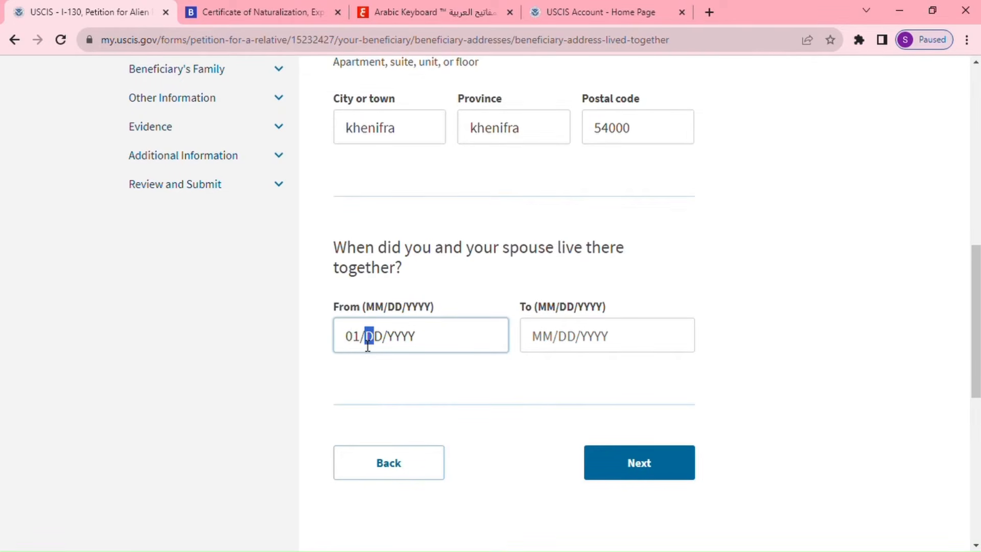
{"action": "type", "text": "01/2020"}
{"action": "left_click", "coordinate": [545, 346]}
{"action": "type", "text": "01/"}
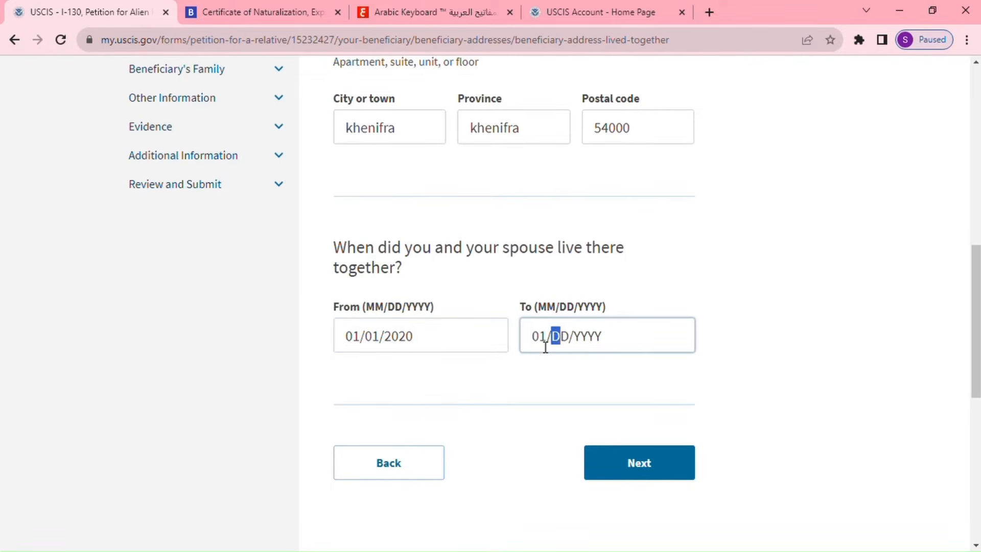
{"action": "type", "text": "01/2020"}
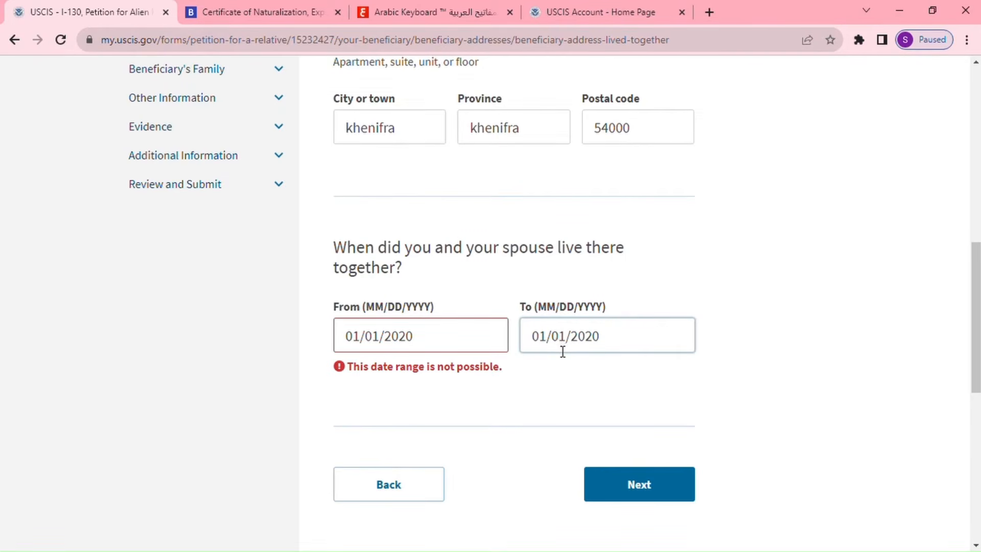
{"action": "left_click", "coordinate": [561, 348]}
{"action": "key", "text": "Left"}
{"action": "key", "text": "Left"}
{"action": "type", "text": "2"}
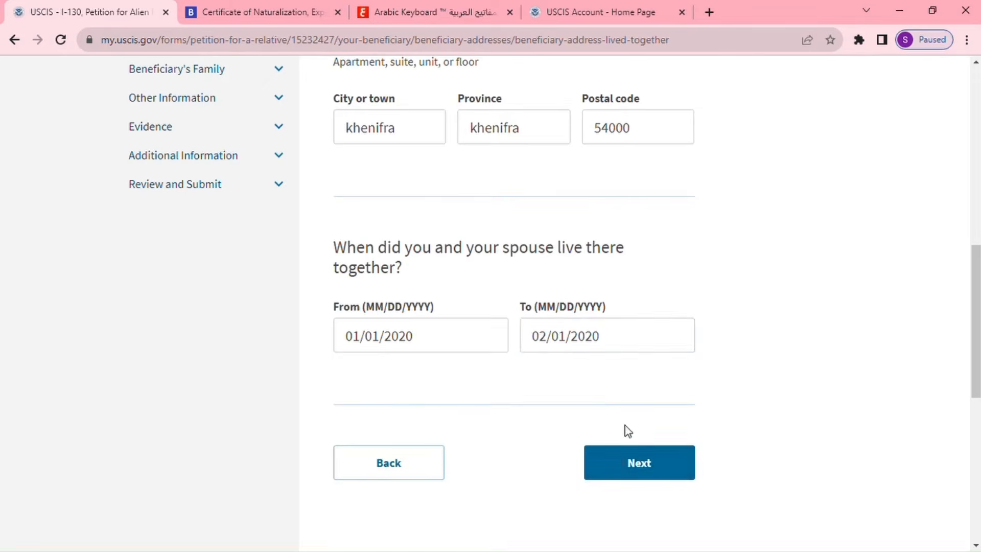
{"action": "left_click", "coordinate": [650, 462]}
{"action": "scroll", "coordinate": [748, 429], "scroll_direction": "down", "scroll_amount": 2}
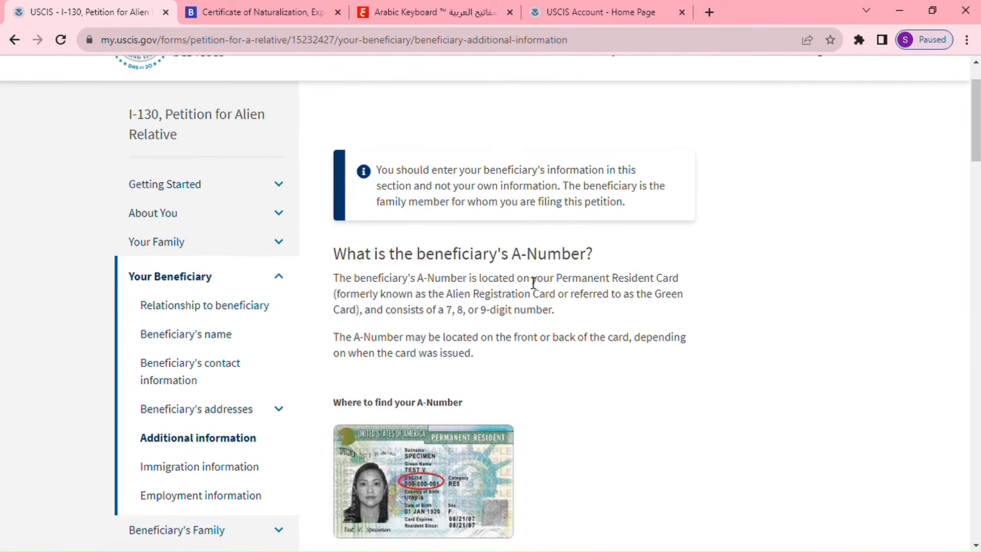
Tick 'They do not have an A-Number' for the beneficiary.
{"action": "scroll", "coordinate": [615, 375], "scroll_direction": "down", "scroll_amount": 4}
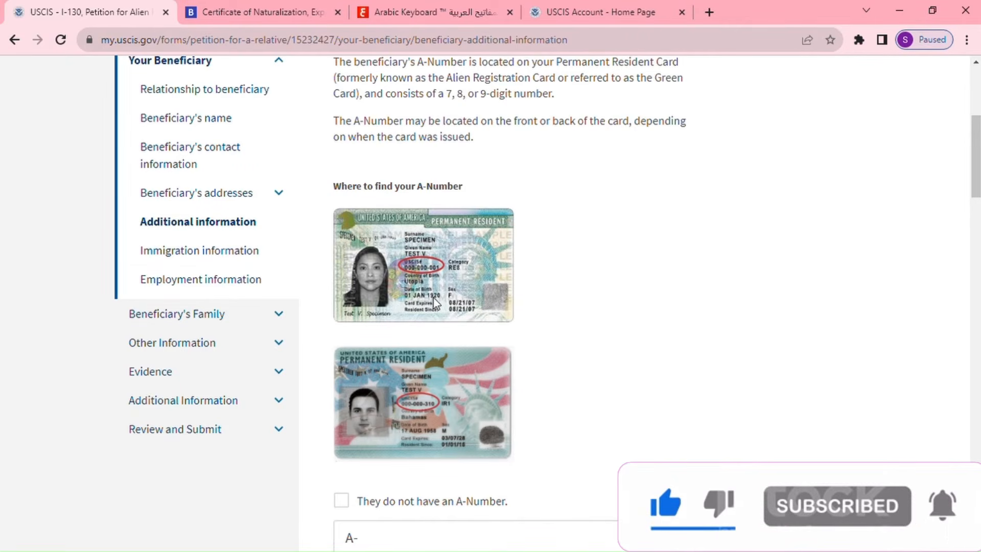
{"action": "scroll", "coordinate": [639, 427], "scroll_direction": "down", "scroll_amount": 4}
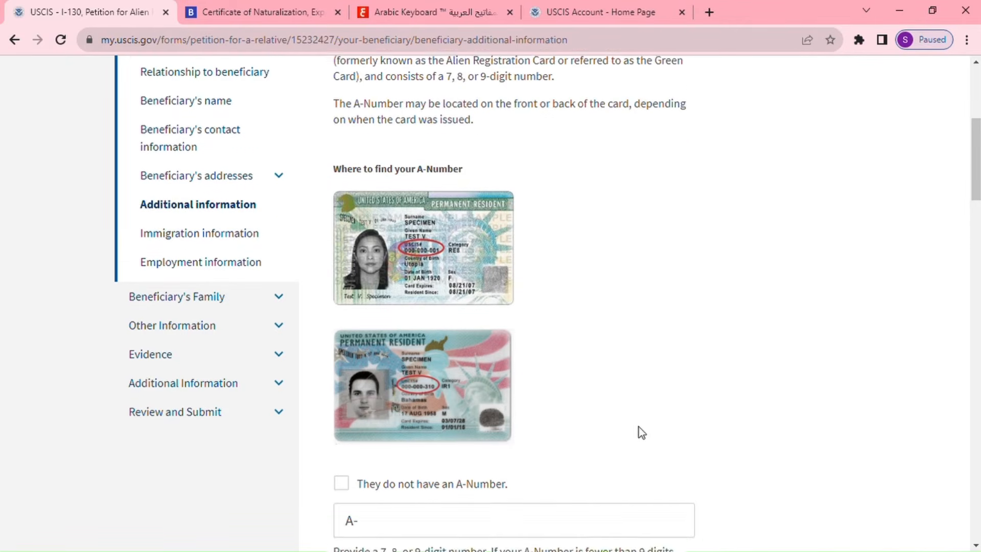
{"action": "left_click", "coordinate": [341, 285]}
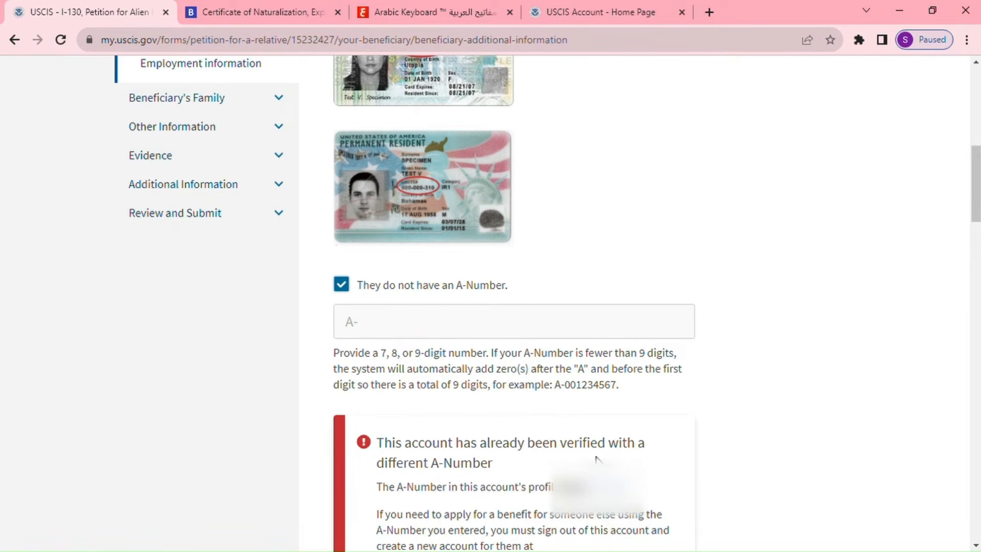
{"action": "scroll", "coordinate": [678, 471], "scroll_direction": "down", "scroll_amount": 7}
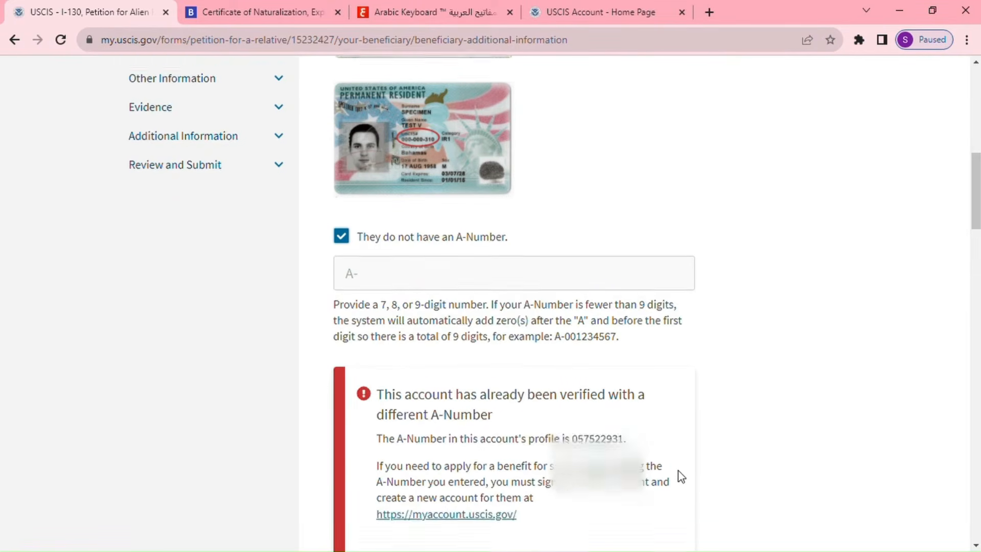
{"action": "scroll", "coordinate": [678, 471], "scroll_direction": "down", "scroll_amount": 4}
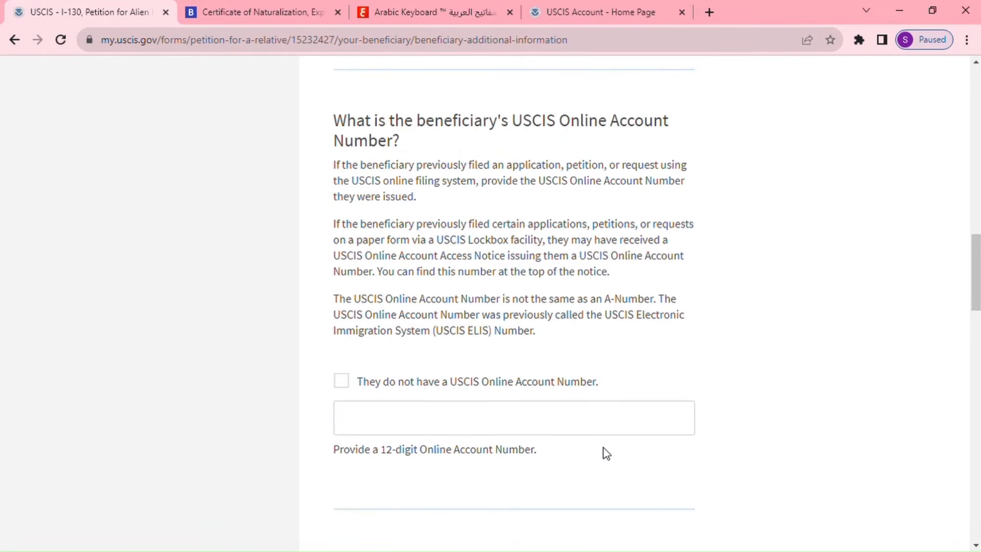
Tick the boxes stating the beneficiary has no USCIS Online Account Number and no Social Security Number.
{"action": "left_click", "coordinate": [343, 381]}
{"action": "scroll", "coordinate": [718, 443], "scroll_direction": "down", "scroll_amount": 5}
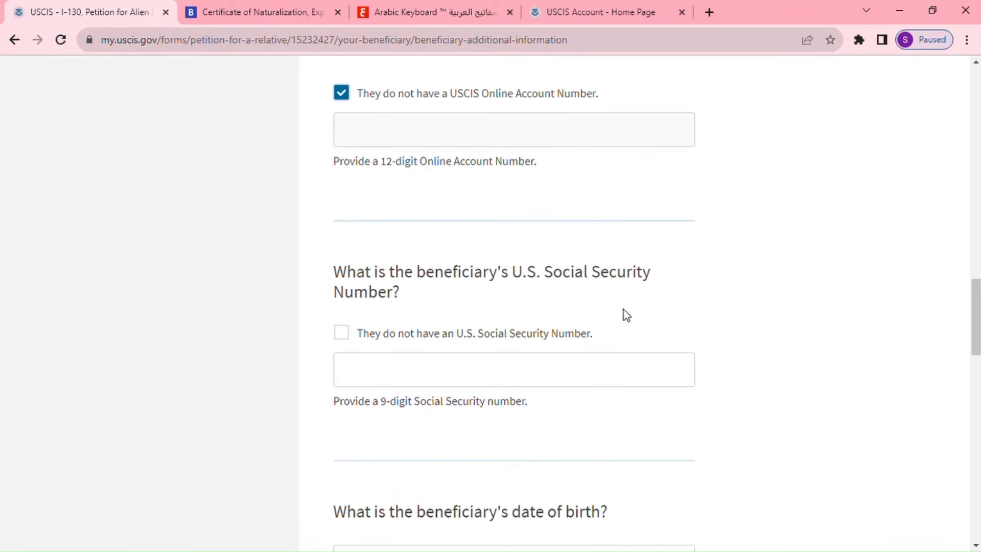
{"action": "left_click", "coordinate": [342, 332]}
{"action": "scroll", "coordinate": [719, 387], "scroll_direction": "down", "scroll_amount": 5}
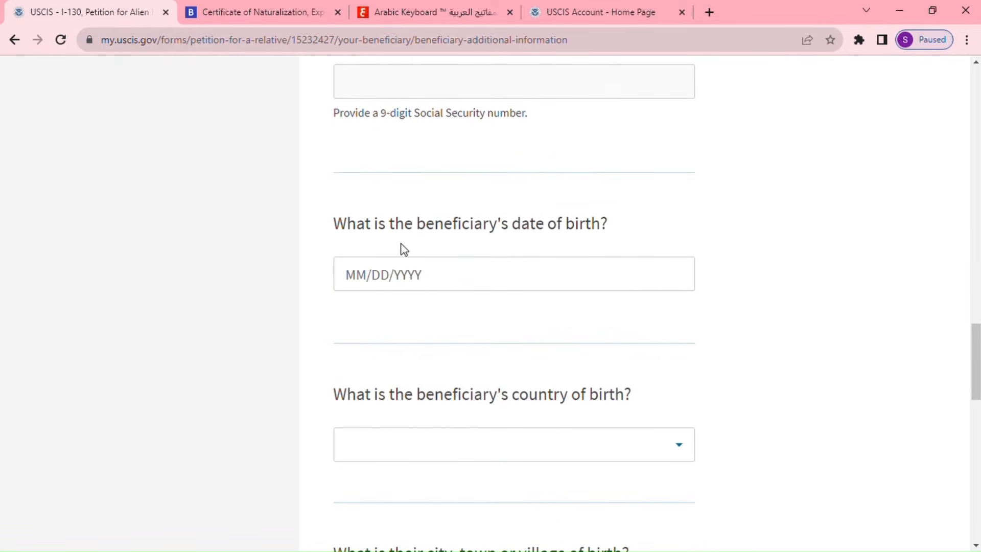
Enter the beneficiary's date of birth as 01/01/1990.
{"action": "scroll", "coordinate": [517, 265], "scroll_direction": "down", "scroll_amount": 3}
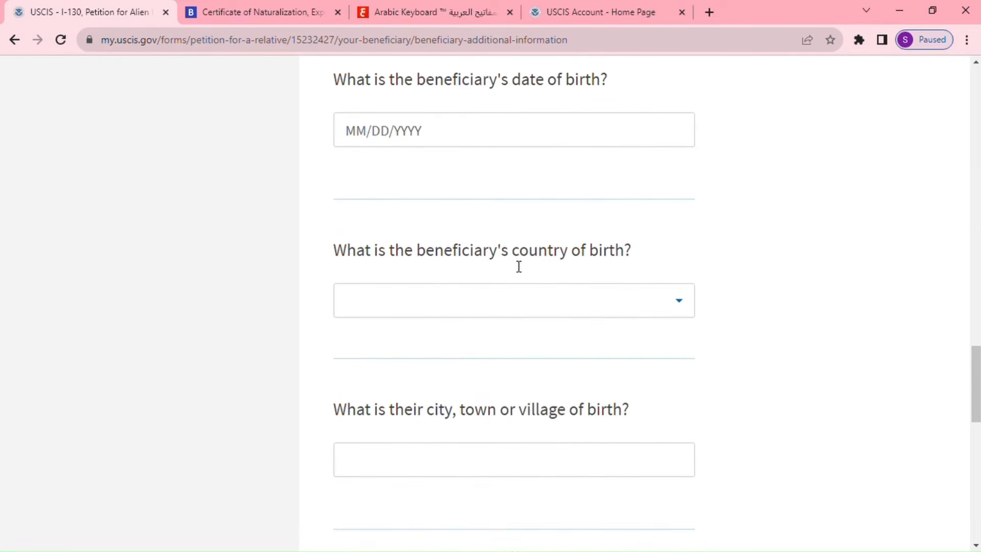
{"action": "left_click", "coordinate": [460, 139]}
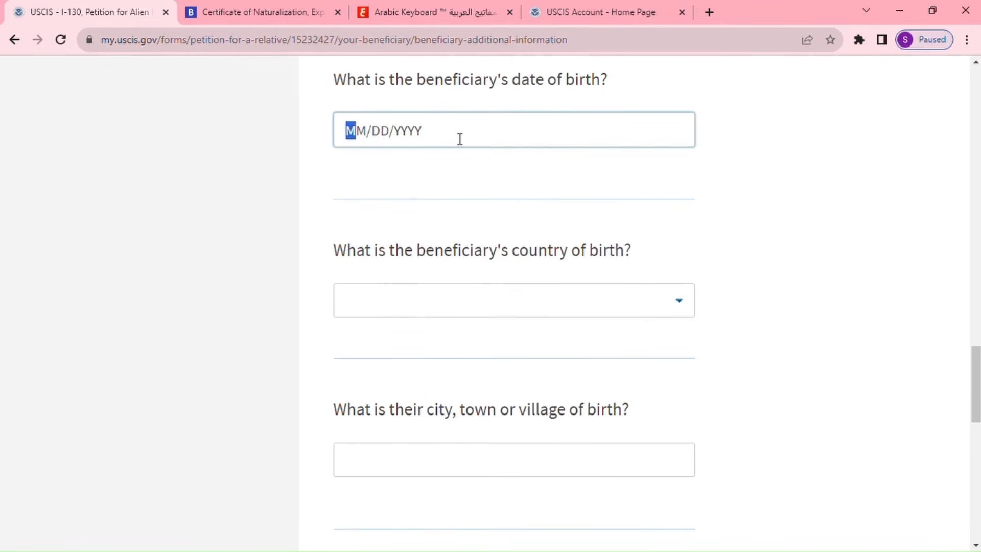
{"action": "type", "text": "01/01/"}
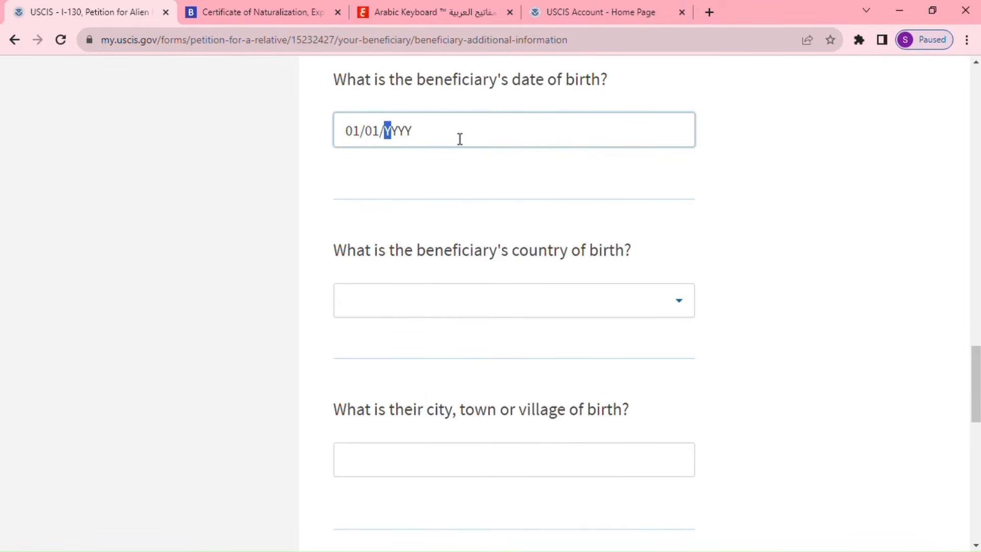
{"action": "type", "text": "199"}
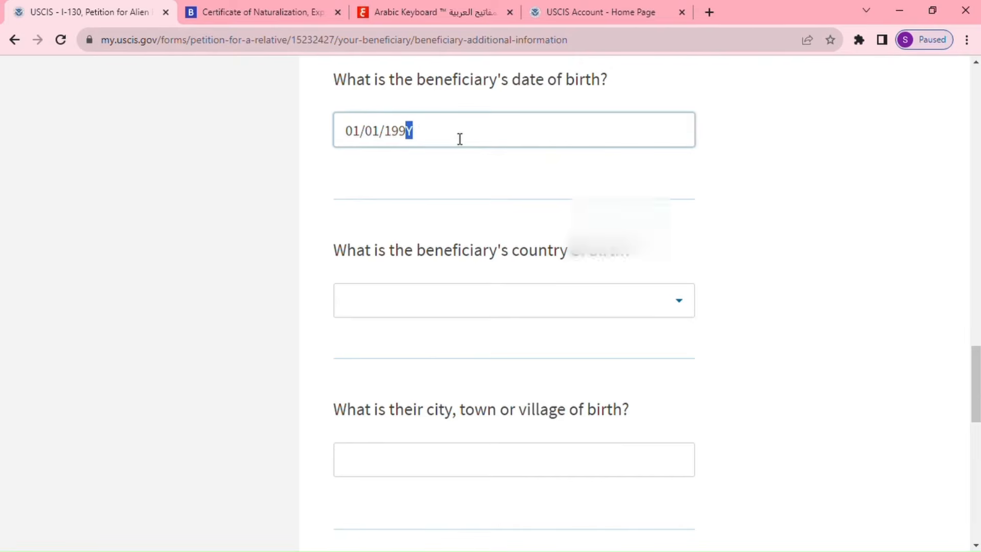
{"action": "type", "text": "0"}
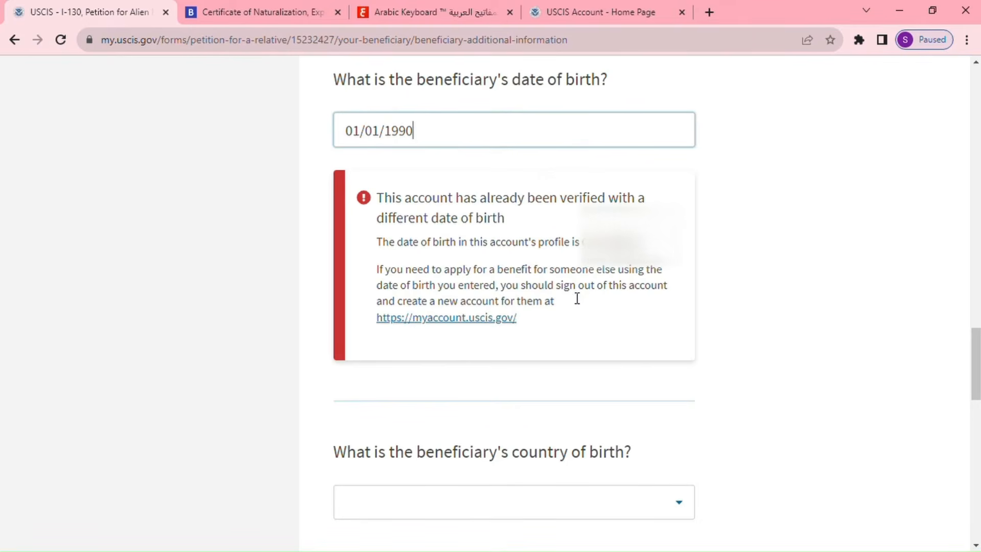
Set the birthplace to khenifra, Morocco, and the beneficiary's gender to Female.
{"action": "scroll", "coordinate": [667, 283], "scroll_direction": "down", "scroll_amount": 4}
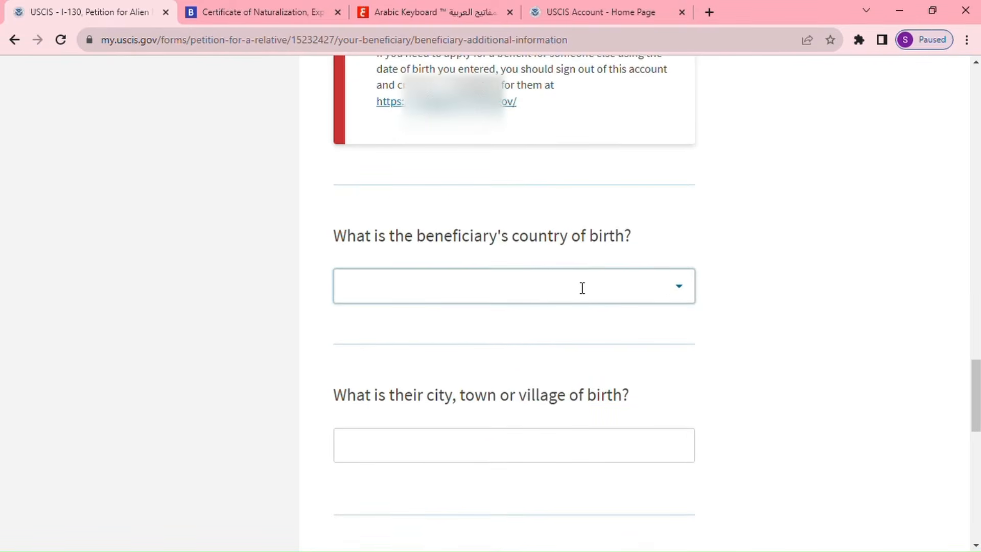
{"action": "scroll", "coordinate": [588, 286], "scroll_direction": "down", "scroll_amount": 1}
{"action": "left_click", "coordinate": [555, 225]}
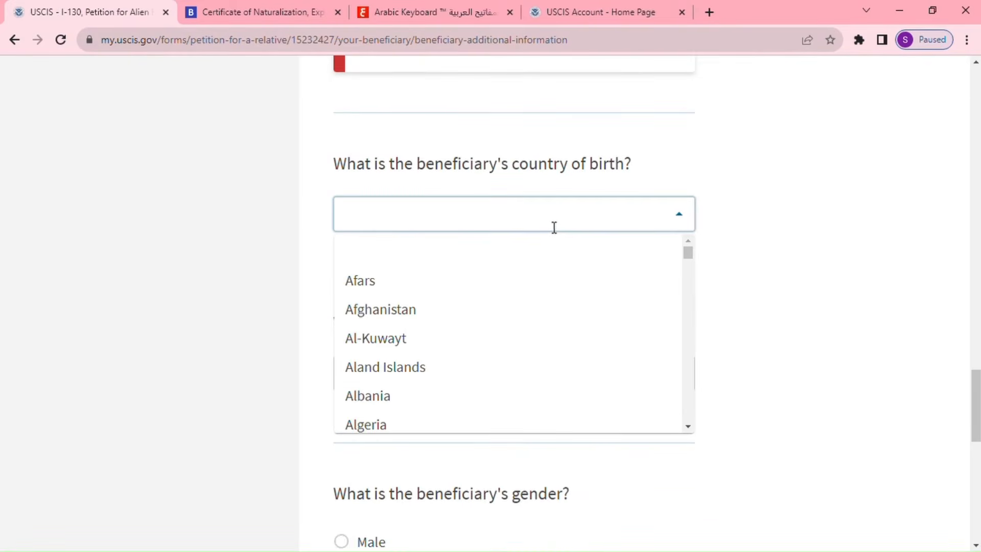
{"action": "type", "text": "morocco"}
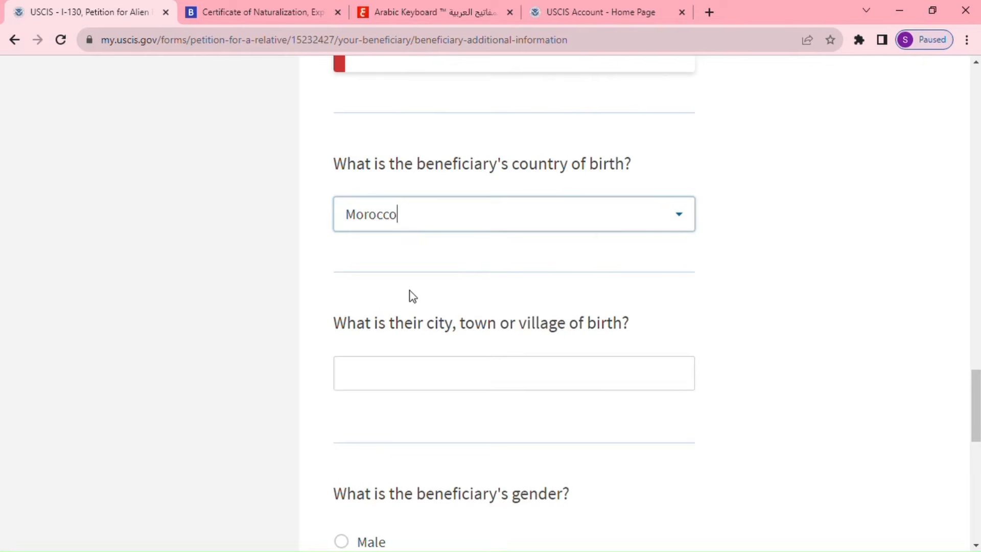
{"action": "left_click", "coordinate": [459, 373]}
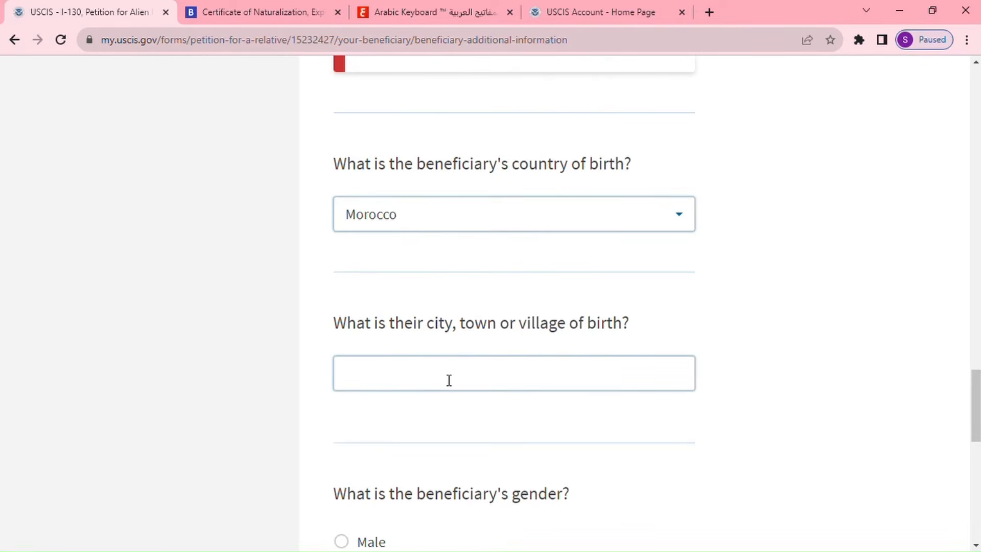
{"action": "left_click", "coordinate": [449, 380]}
{"action": "type", "text": "kh"}
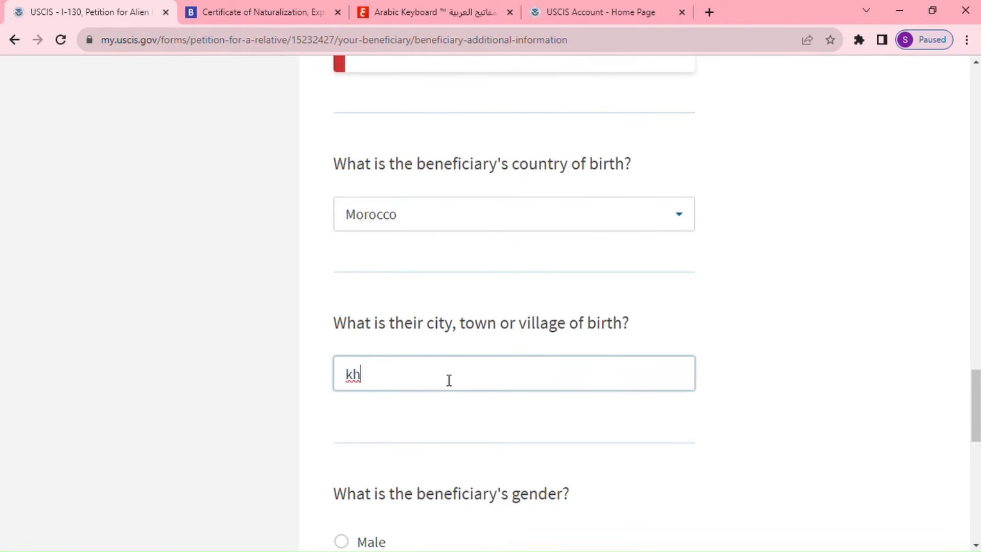
{"action": "type", "text": "enifra"}
{"action": "scroll", "coordinate": [454, 386], "scroll_direction": "down", "scroll_amount": 5}
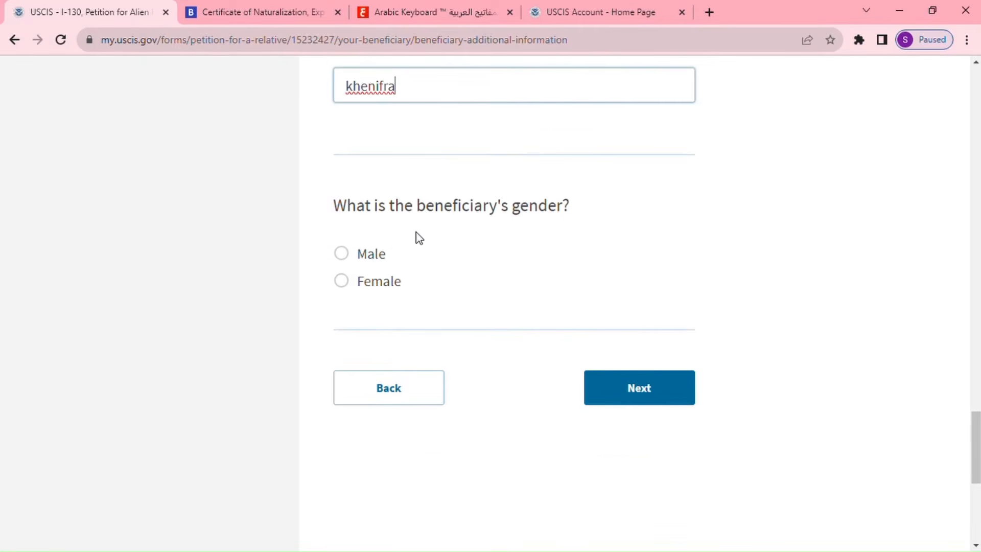
{"action": "left_click", "coordinate": [350, 284]}
Go to the Immigration information page and answer that the beneficiary was never in the US.
{"action": "left_click", "coordinate": [648, 399]}
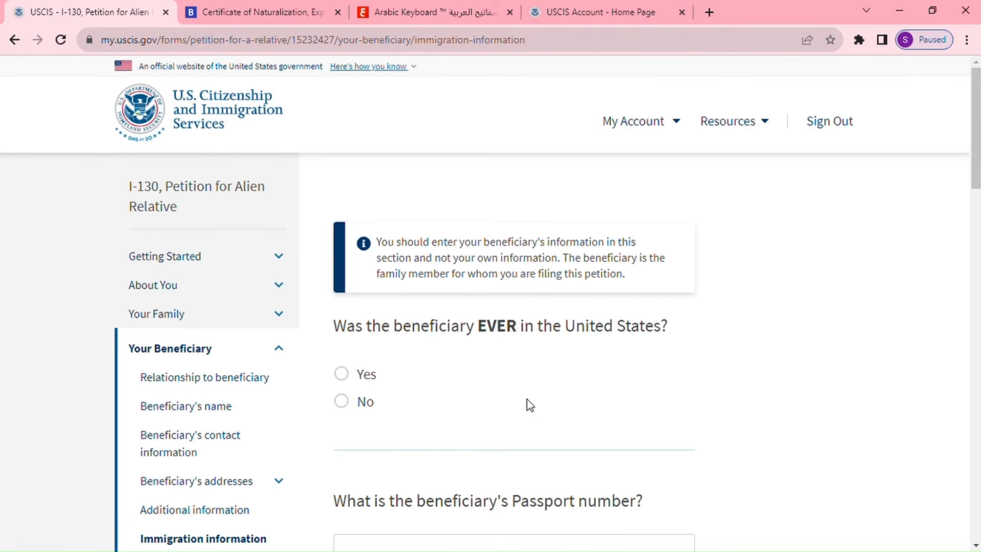
{"action": "scroll", "coordinate": [584, 444], "scroll_direction": "down", "scroll_amount": 4}
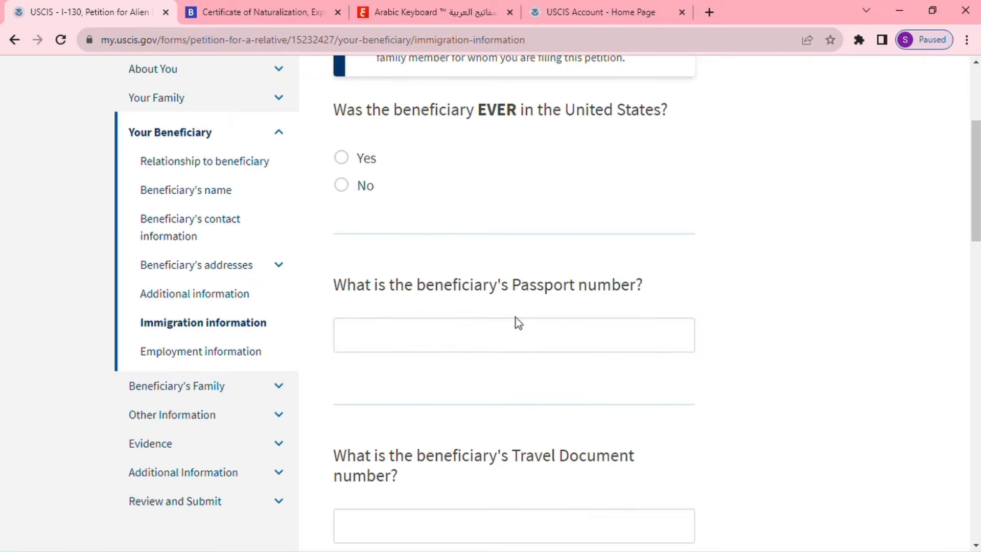
{"action": "left_click", "coordinate": [342, 187]}
Answer No to past immigration proceedings and save the immigration answers.
{"action": "scroll", "coordinate": [652, 358], "scroll_direction": "down", "scroll_amount": 1}
{"action": "scroll", "coordinate": [653, 357], "scroll_direction": "down", "scroll_amount": 3}
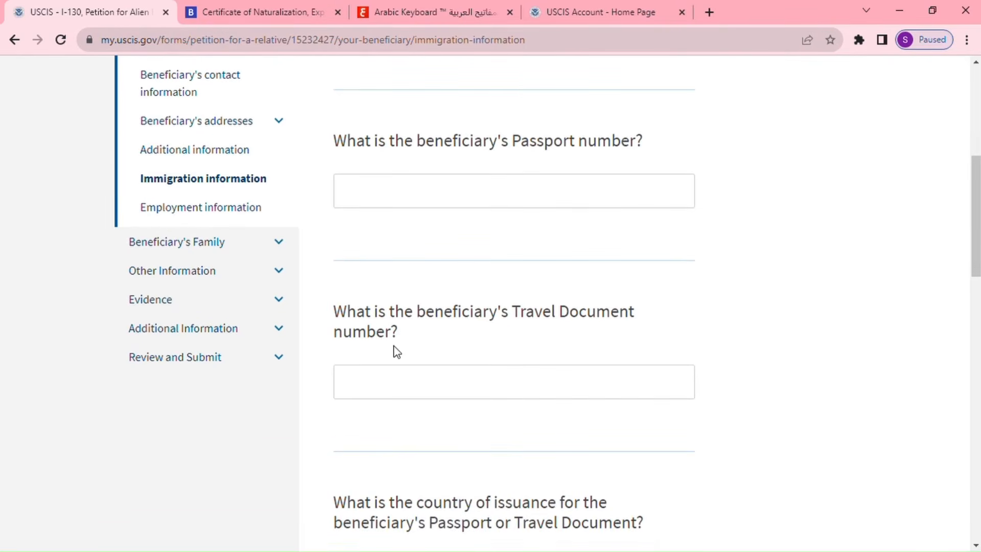
{"action": "scroll", "coordinate": [689, 387], "scroll_direction": "down", "scroll_amount": 4}
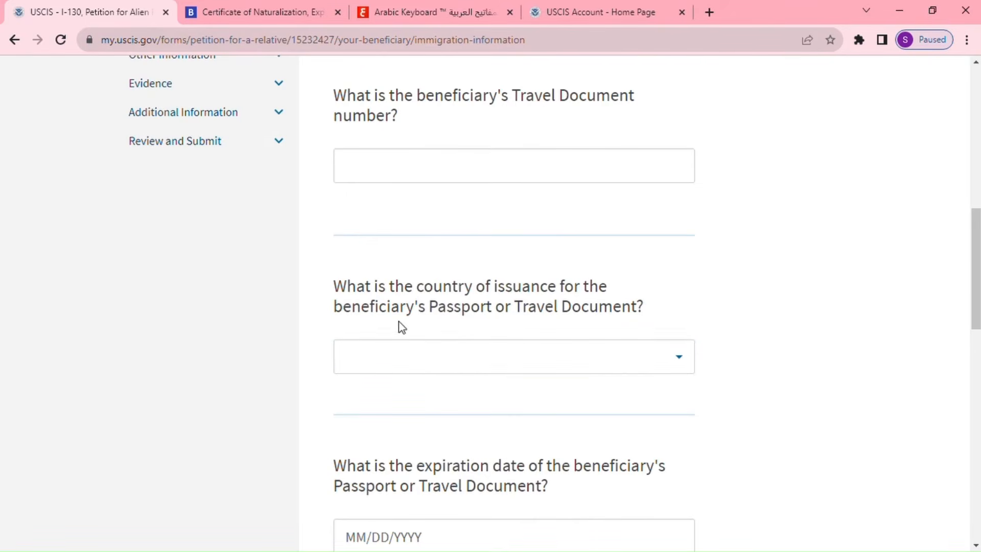
{"action": "scroll", "coordinate": [409, 391], "scroll_direction": "down", "scroll_amount": 3}
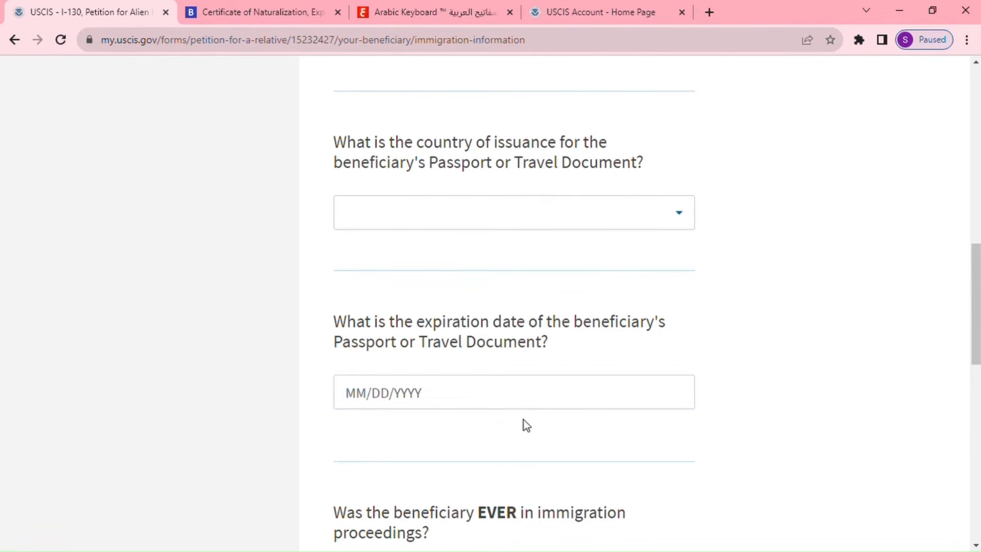
{"action": "scroll", "coordinate": [528, 425], "scroll_direction": "down", "scroll_amount": 1}
{"action": "scroll", "coordinate": [527, 424], "scroll_direction": "down", "scroll_amount": 1}
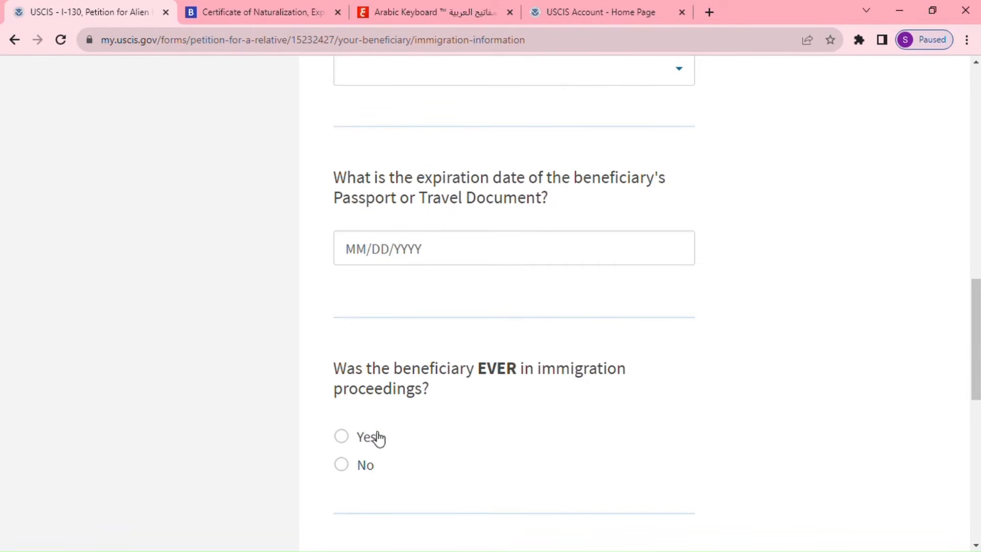
{"action": "left_click", "coordinate": [350, 462]}
{"action": "scroll", "coordinate": [618, 421], "scroll_direction": "down", "scroll_amount": 3}
{"action": "left_click", "coordinate": [652, 367]}
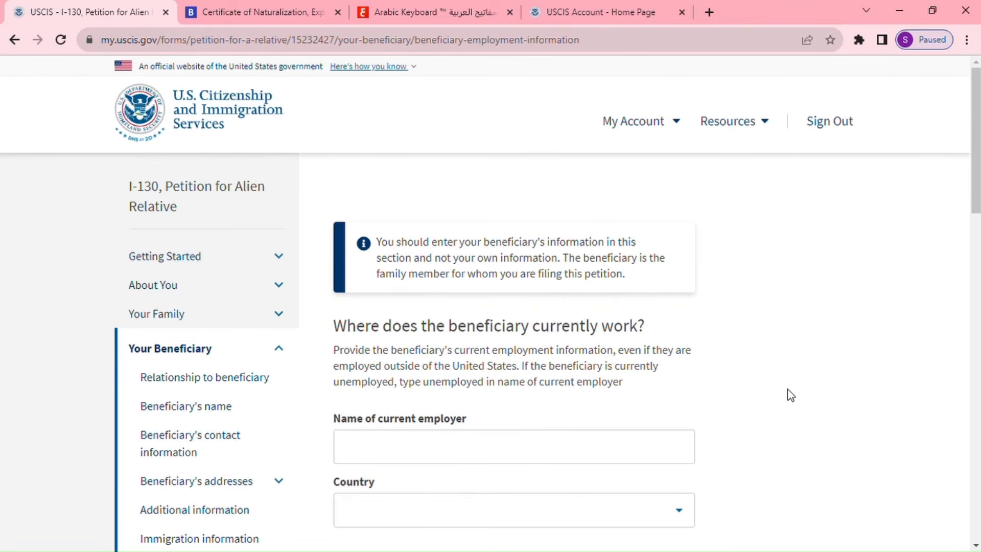
Enter 'Not Employed' as the beneficiary's current employer and save the employment page.
{"action": "scroll", "coordinate": [790, 394], "scroll_direction": "down", "scroll_amount": 1}
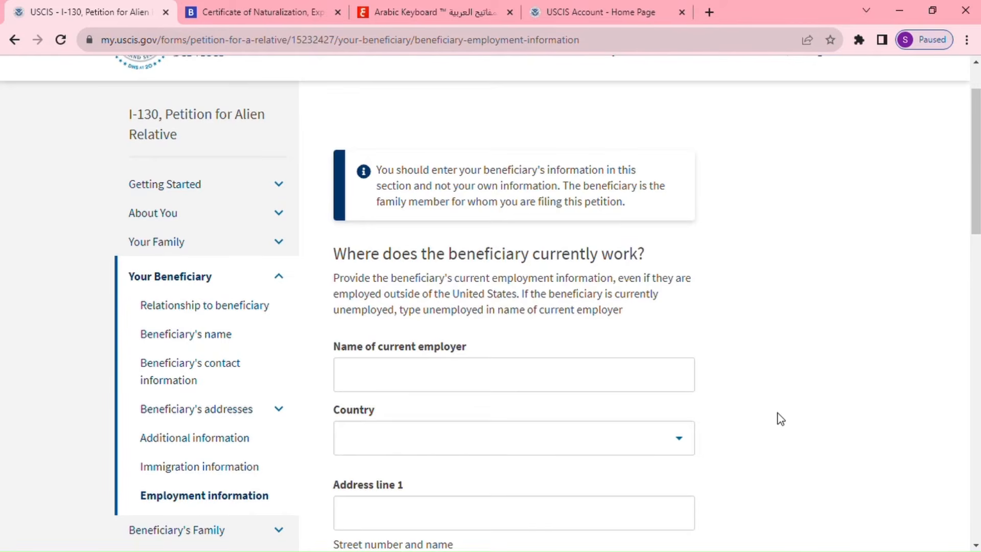
{"action": "scroll", "coordinate": [780, 418], "scroll_direction": "down", "scroll_amount": 1}
{"action": "left_click", "coordinate": [386, 315]}
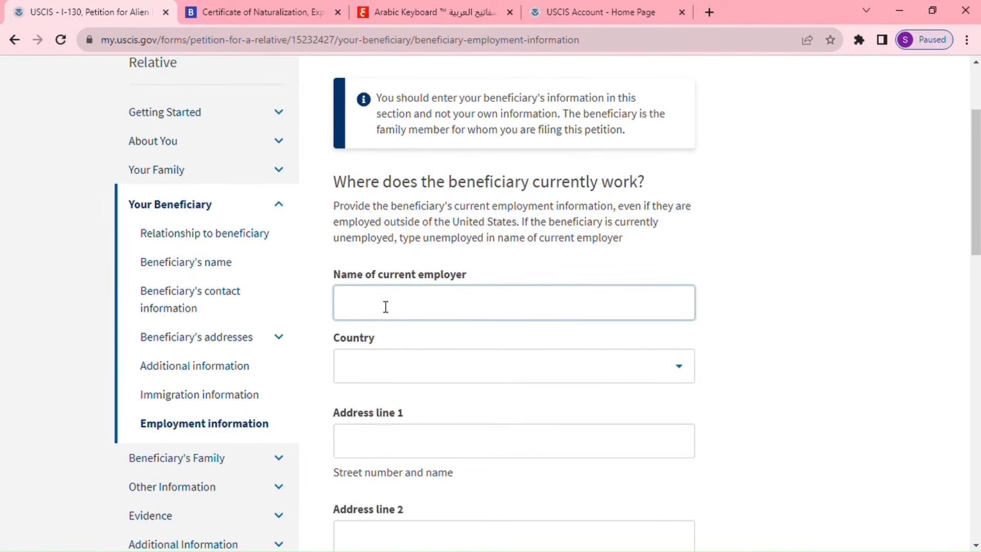
{"action": "type", "text": "Not Employed"}
{"action": "scroll", "coordinate": [397, 340], "scroll_direction": "down", "scroll_amount": 3}
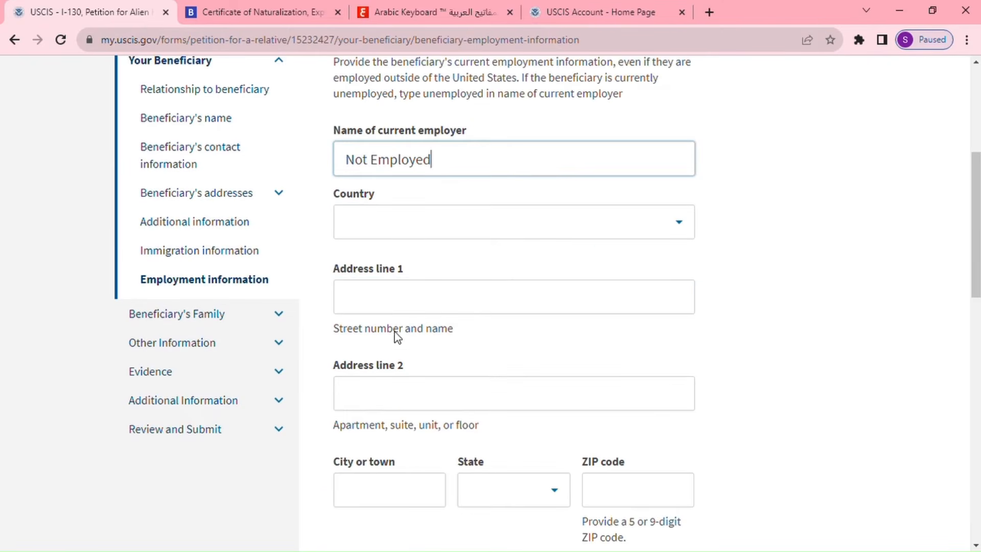
{"action": "scroll", "coordinate": [406, 307], "scroll_direction": "down", "scroll_amount": 2}
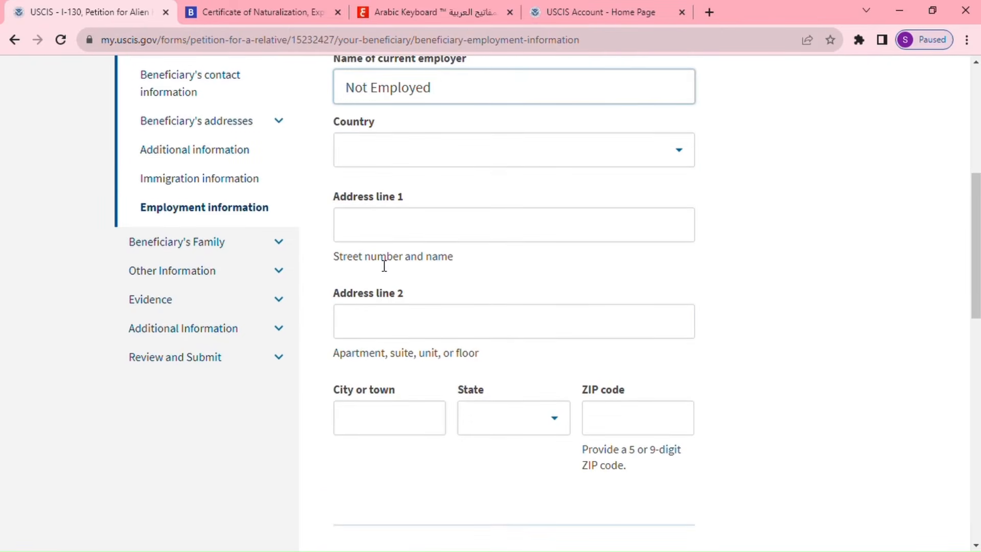
{"action": "scroll", "coordinate": [549, 386], "scroll_direction": "down", "scroll_amount": 3}
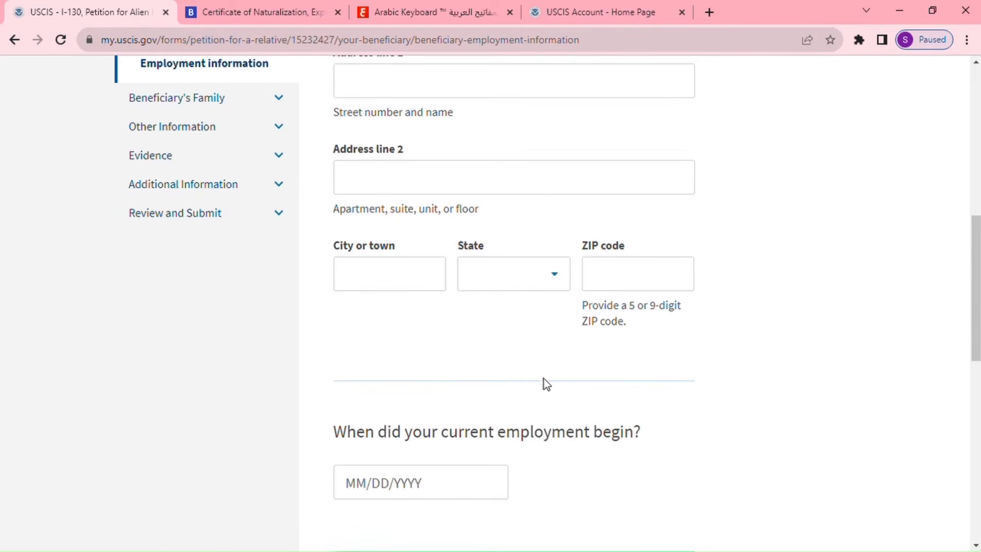
{"action": "scroll", "coordinate": [434, 393], "scroll_direction": "down", "scroll_amount": 3}
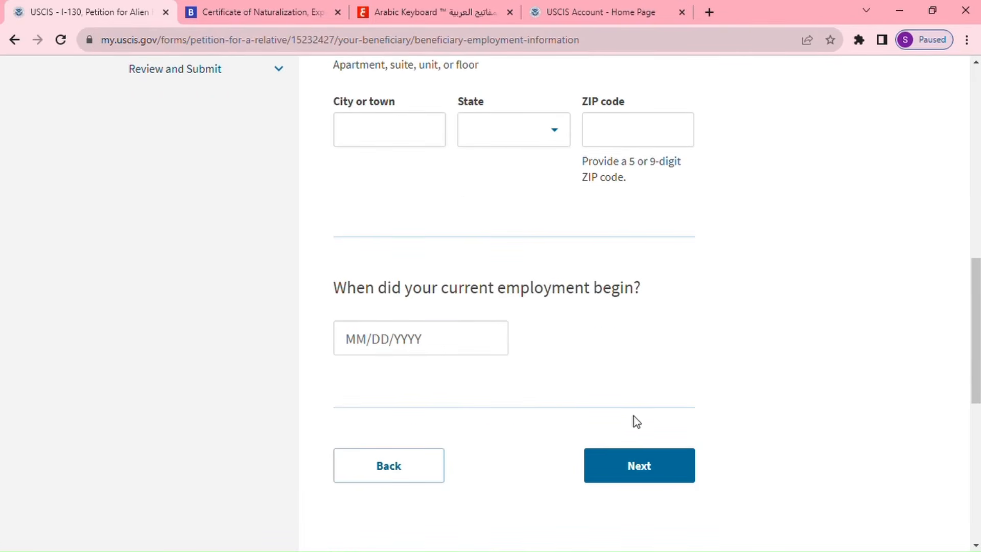
{"action": "left_click", "coordinate": [651, 466]}
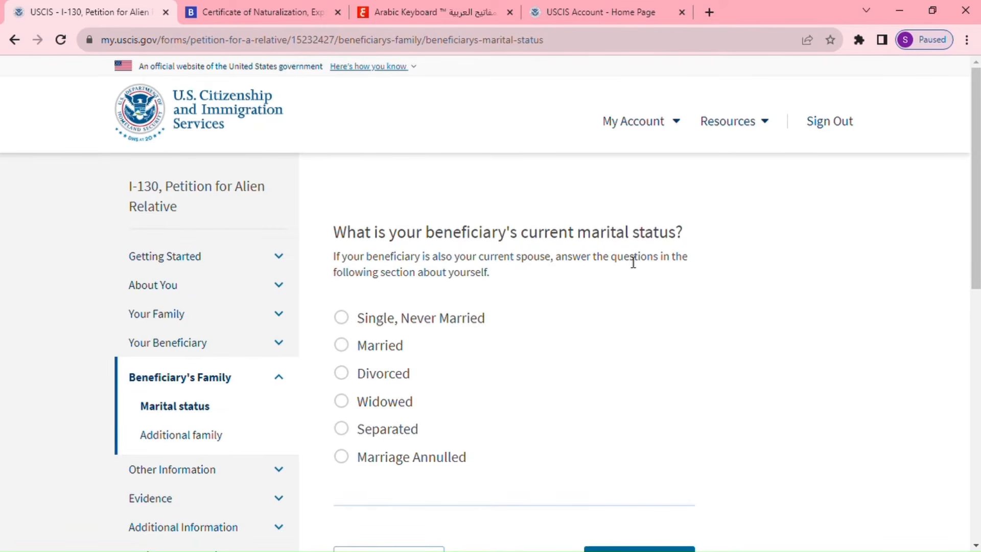
Mark the beneficiary as Married with 1 marriage and save the marital status.
{"action": "left_click", "coordinate": [346, 345]}
{"action": "scroll", "coordinate": [545, 366], "scroll_direction": "down", "scroll_amount": 3}
{"action": "scroll", "coordinate": [547, 360], "scroll_direction": "down", "scroll_amount": 3}
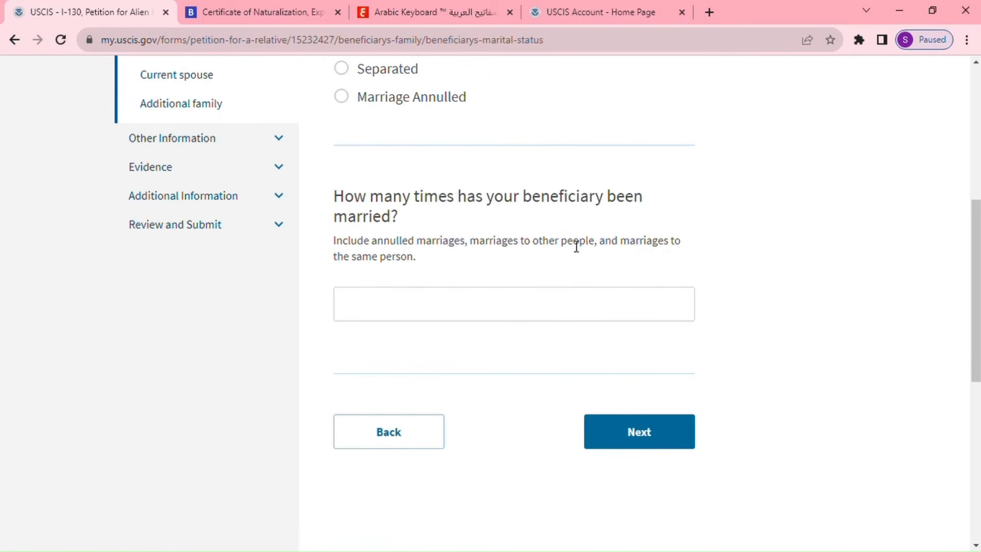
{"action": "left_click", "coordinate": [405, 308]}
{"action": "type", "text": "1"}
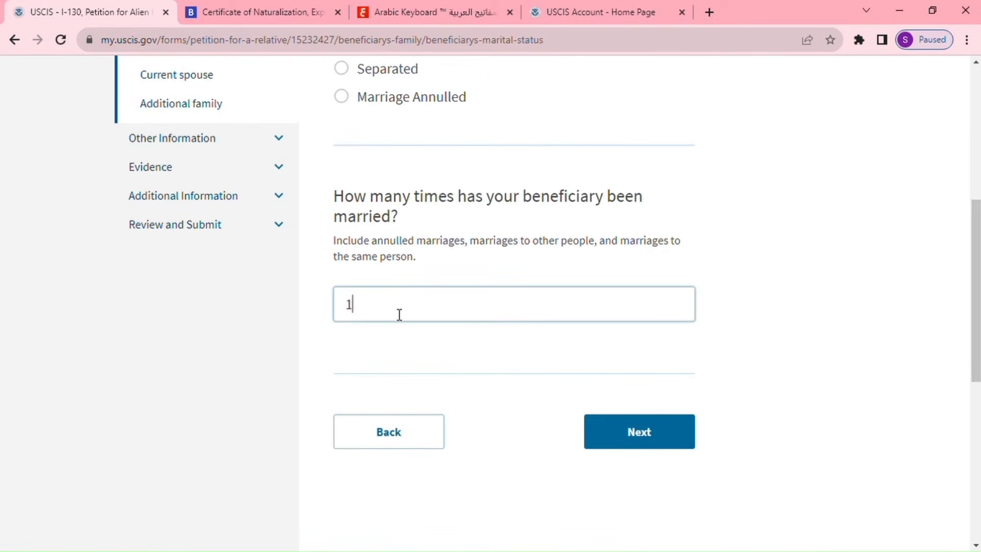
{"action": "left_click", "coordinate": [645, 431]}
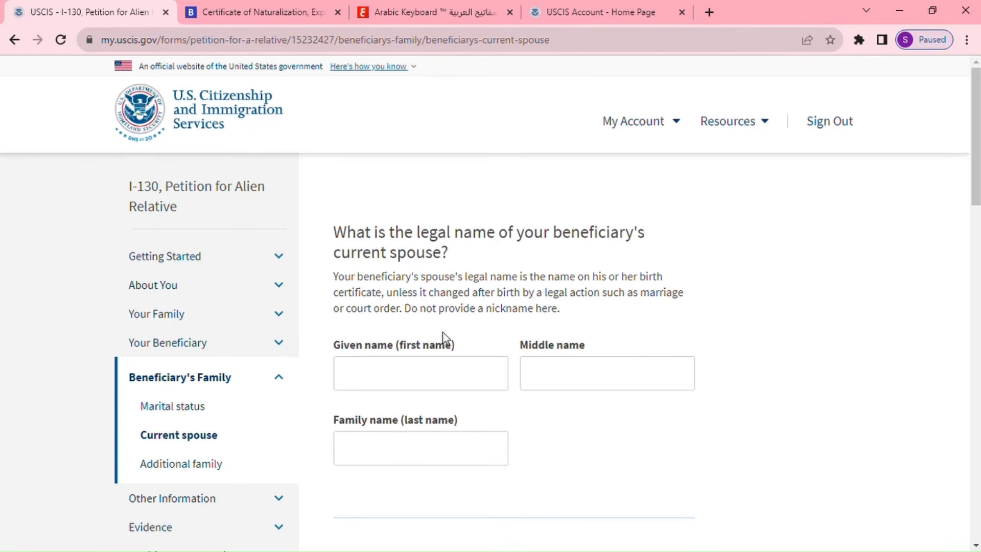
Enter the current spouse's given name and family name.
{"action": "left_click", "coordinate": [442, 384]}
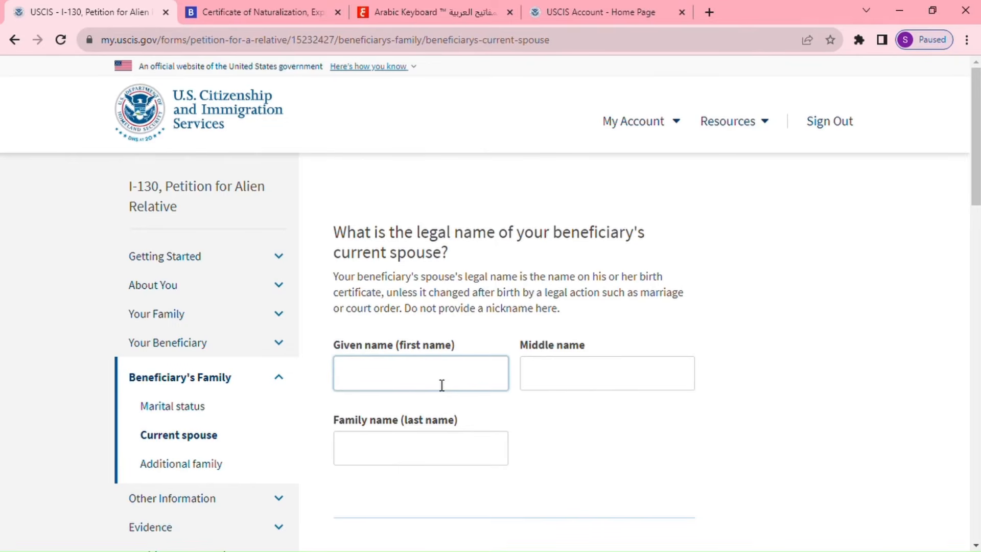
{"action": "left_click", "coordinate": [441, 458]}
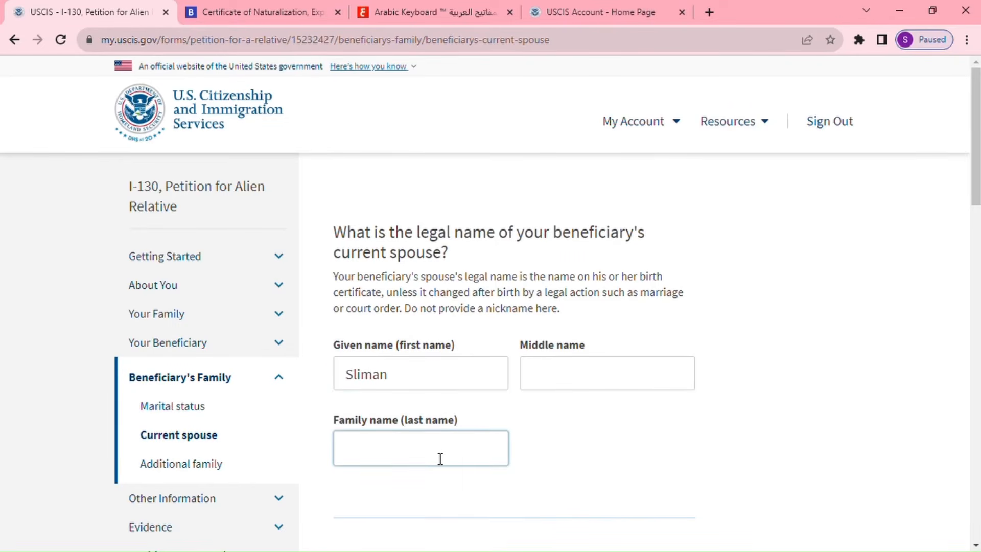
{"action": "scroll", "coordinate": [637, 418], "scroll_direction": "down", "scroll_amount": 6}
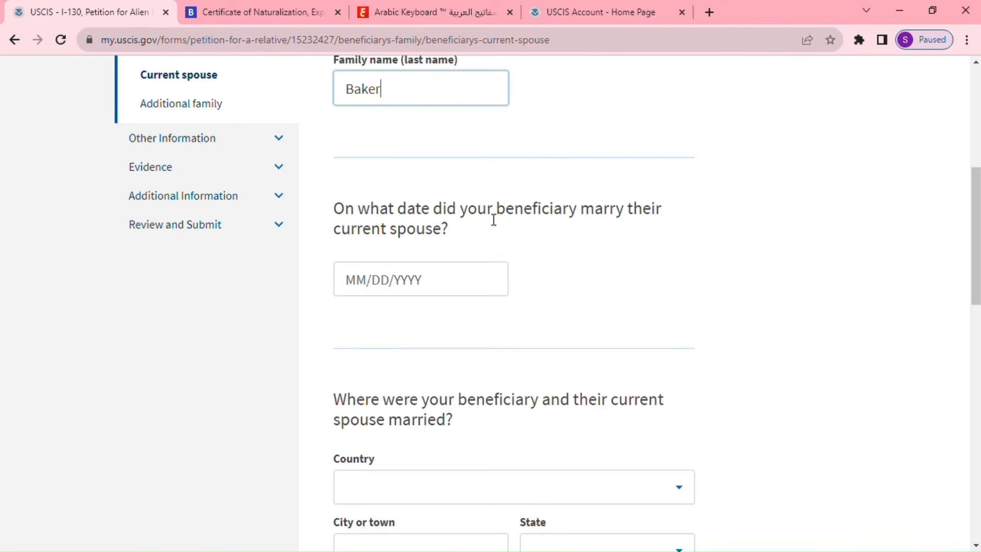
Enter 01/01/2020 as the date of marriage.
{"action": "left_click", "coordinate": [388, 274]}
{"action": "left_click", "coordinate": [362, 280]}
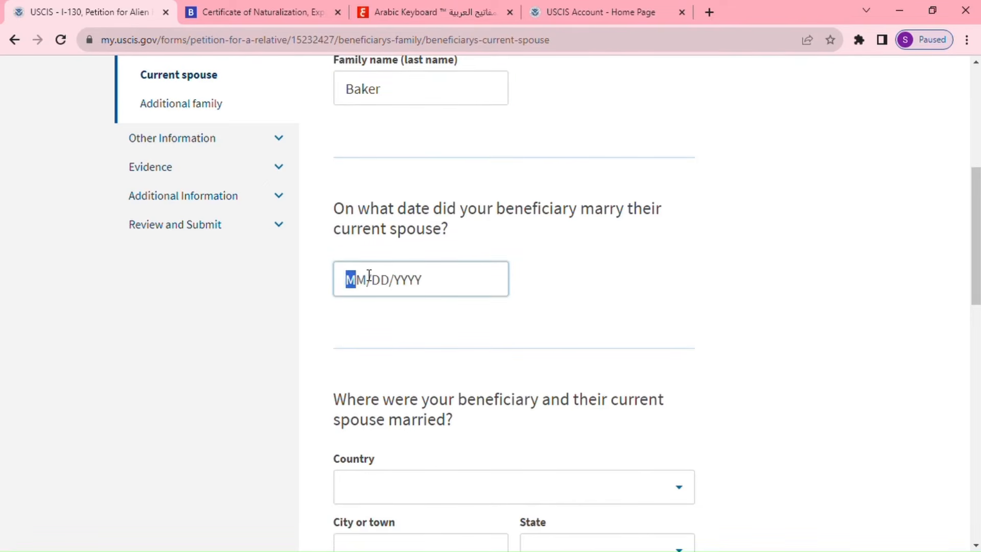
{"action": "type", "text": "01/01/"}
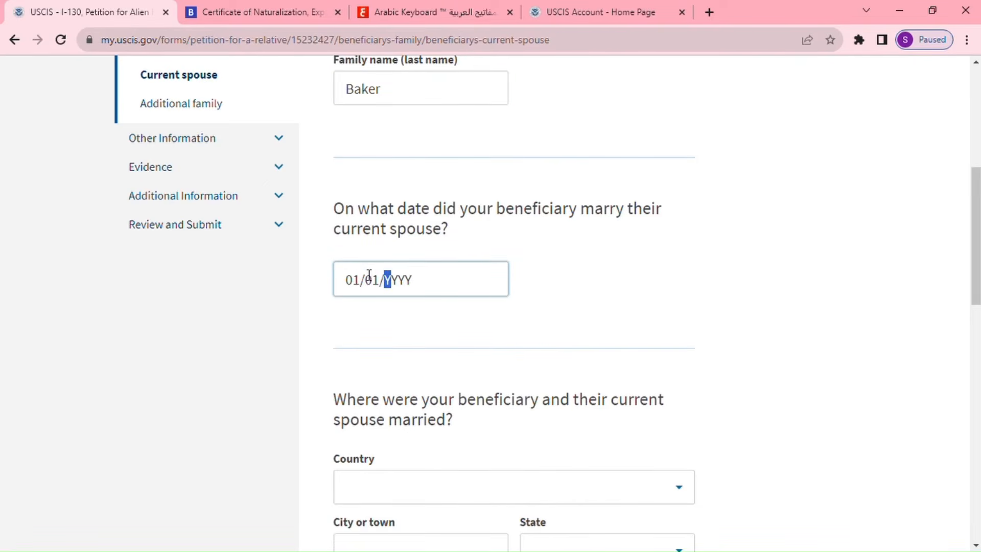
{"action": "type", "text": "2020"}
{"action": "scroll", "coordinate": [489, 410], "scroll_direction": "down", "scroll_amount": 2}
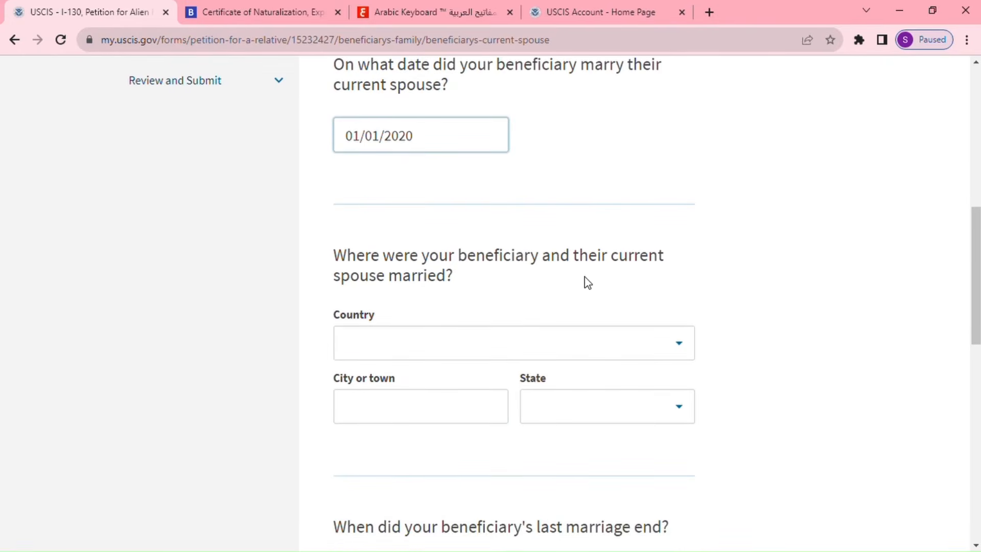
Set the place of marriage to Khenifra, Khenifra province, Morocco, and save the spouse details.
{"action": "left_click", "coordinate": [445, 343]}
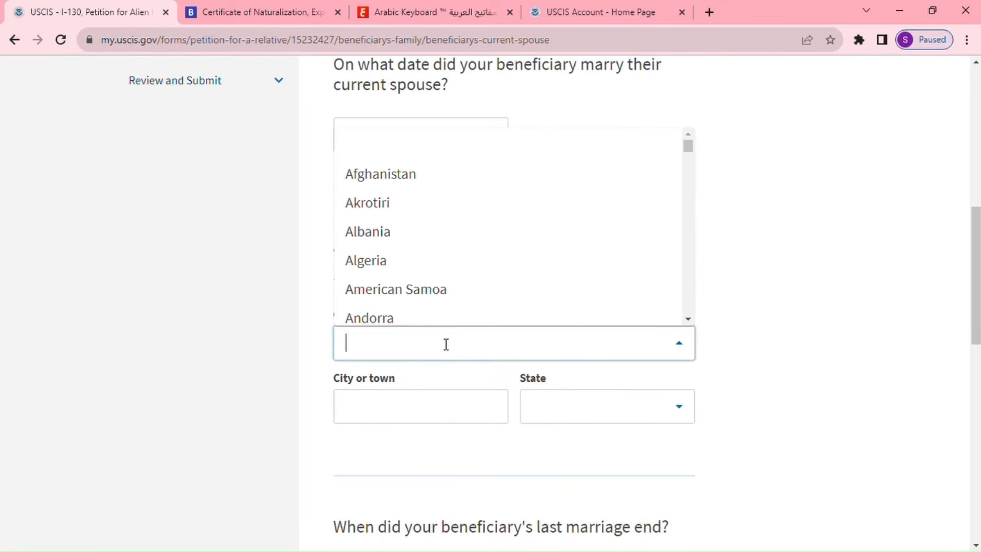
{"action": "type", "text": "mor"}
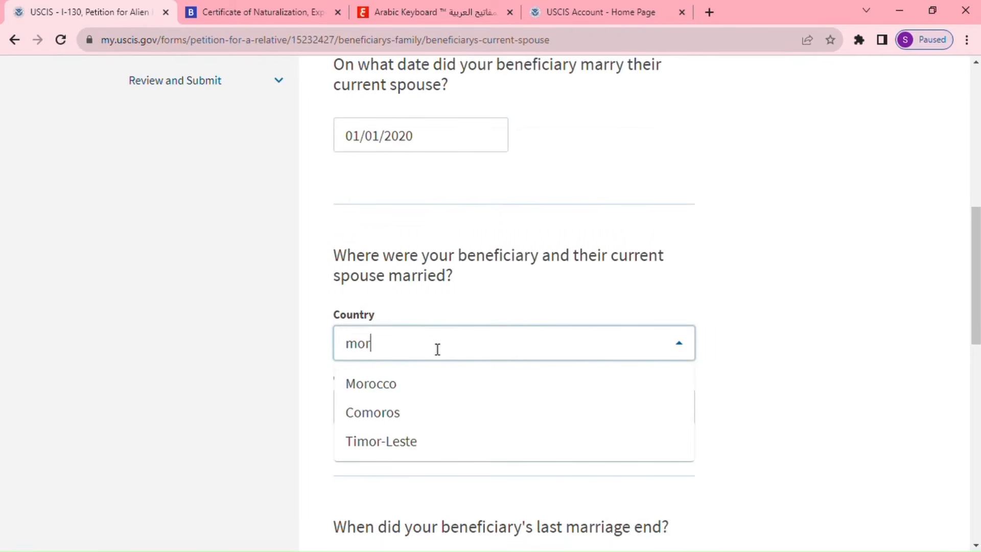
{"action": "left_click", "coordinate": [393, 384]}
{"action": "left_click", "coordinate": [407, 409]}
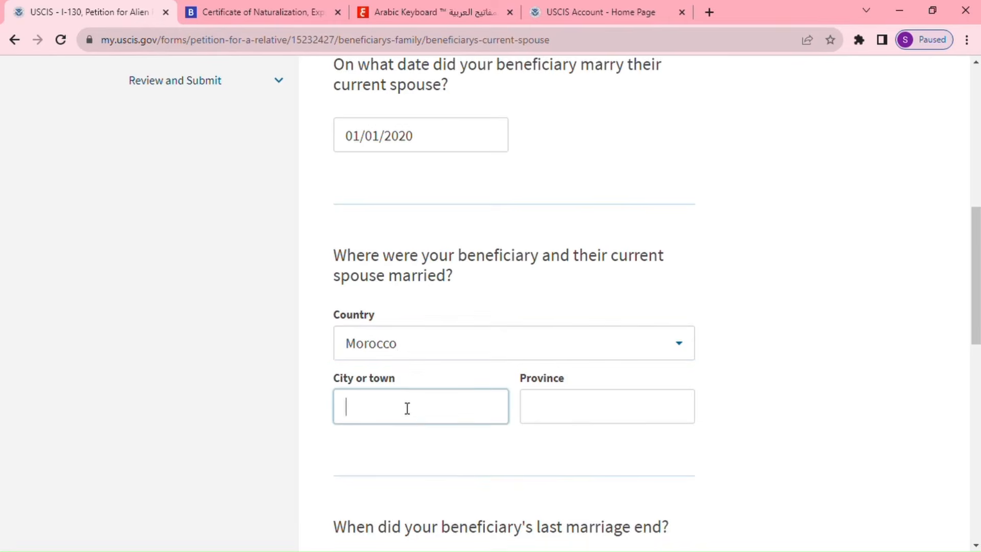
{"action": "type", "text": "Khenifra"}
{"action": "left_click", "coordinate": [561, 419]}
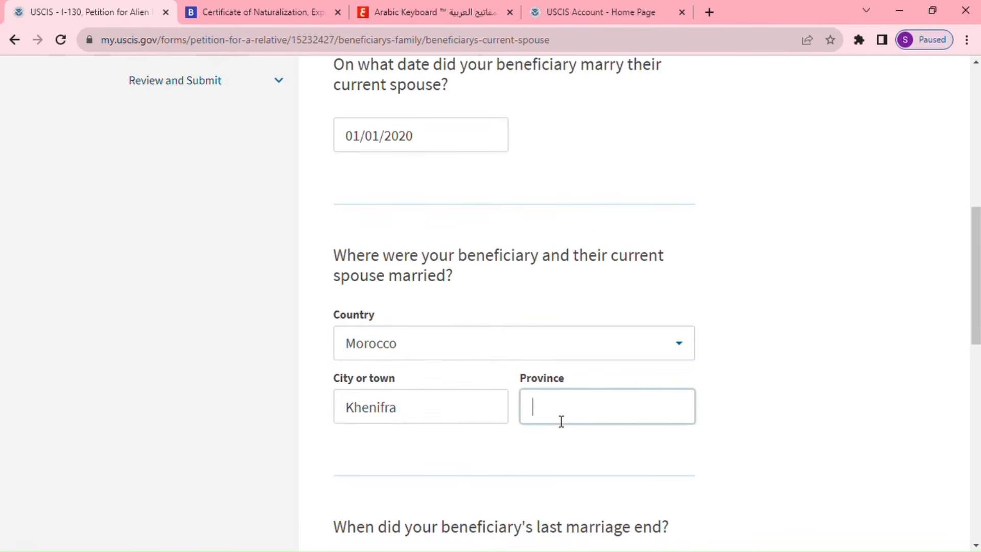
{"action": "type", "text": "Khenifra"}
{"action": "scroll", "coordinate": [551, 425], "scroll_direction": "down", "scroll_amount": 4}
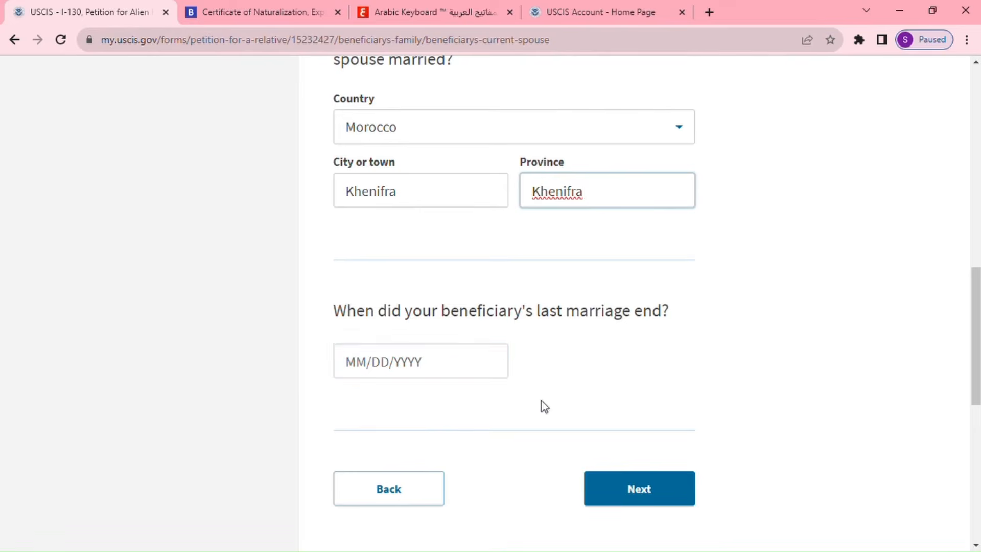
{"action": "left_click", "coordinate": [661, 491]}
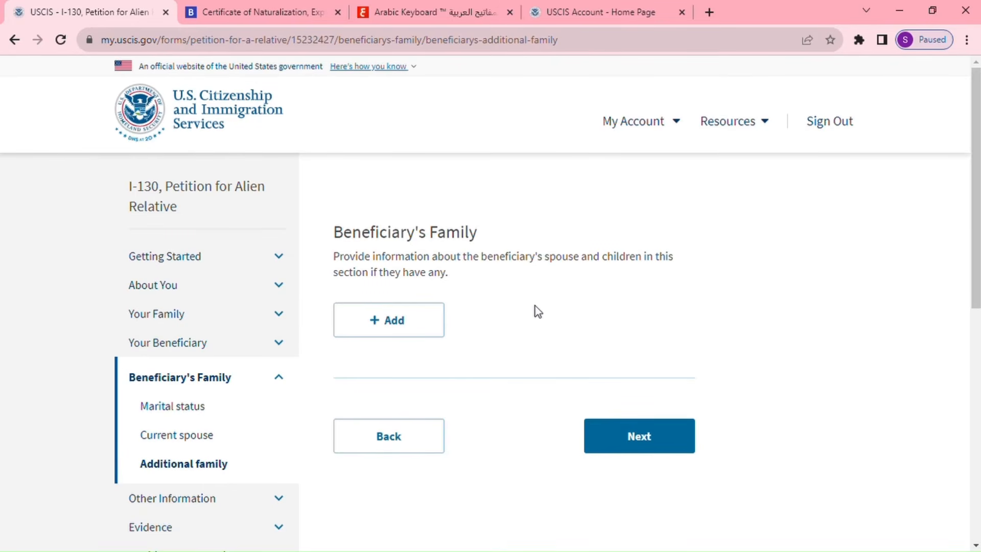
Add a new family member entry with the spouse's given and family names.
{"action": "left_click", "coordinate": [429, 324]}
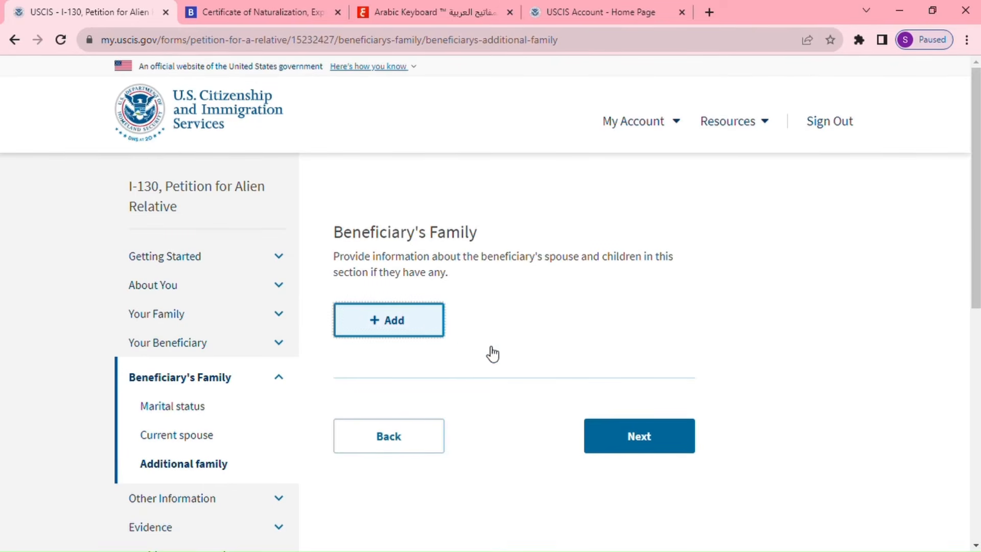
{"action": "scroll", "coordinate": [452, 229], "scroll_direction": "up", "scroll_amount": 3}
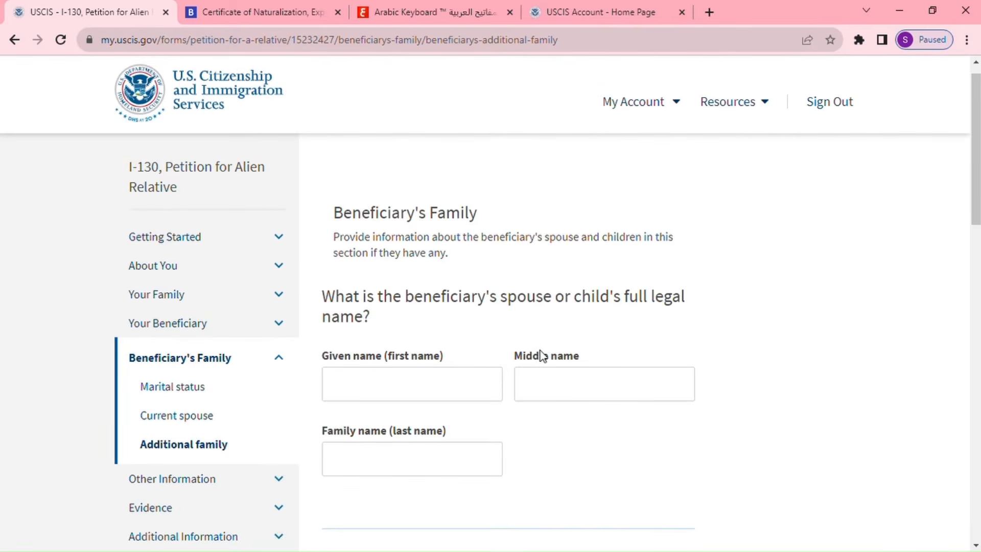
{"action": "scroll", "coordinate": [551, 358], "scroll_direction": "down", "scroll_amount": 1}
{"action": "scroll", "coordinate": [552, 358], "scroll_direction": "down", "scroll_amount": 3}
{"action": "scroll", "coordinate": [484, 309], "scroll_direction": "up", "scroll_amount": 1}
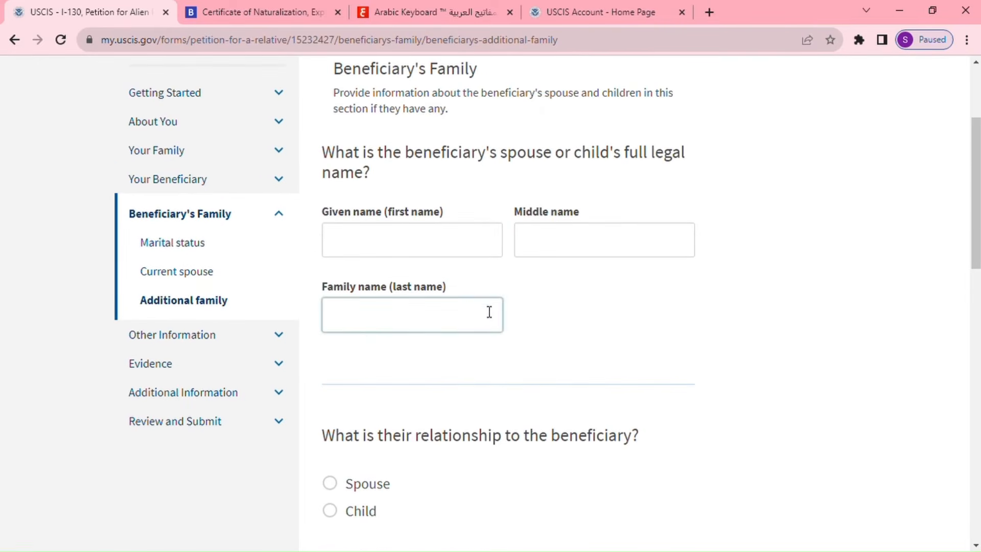
{"action": "left_click", "coordinate": [438, 250]}
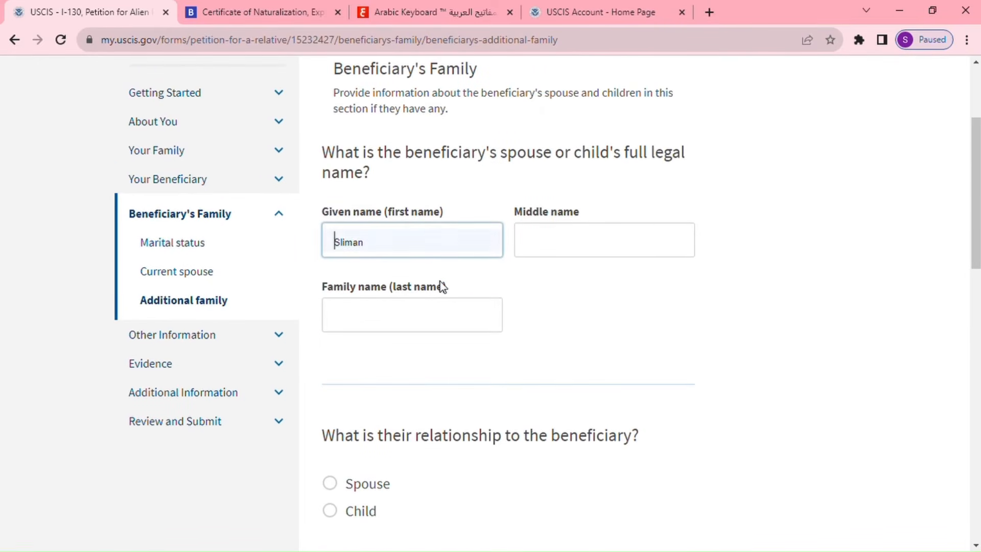
{"action": "left_click", "coordinate": [420, 315]}
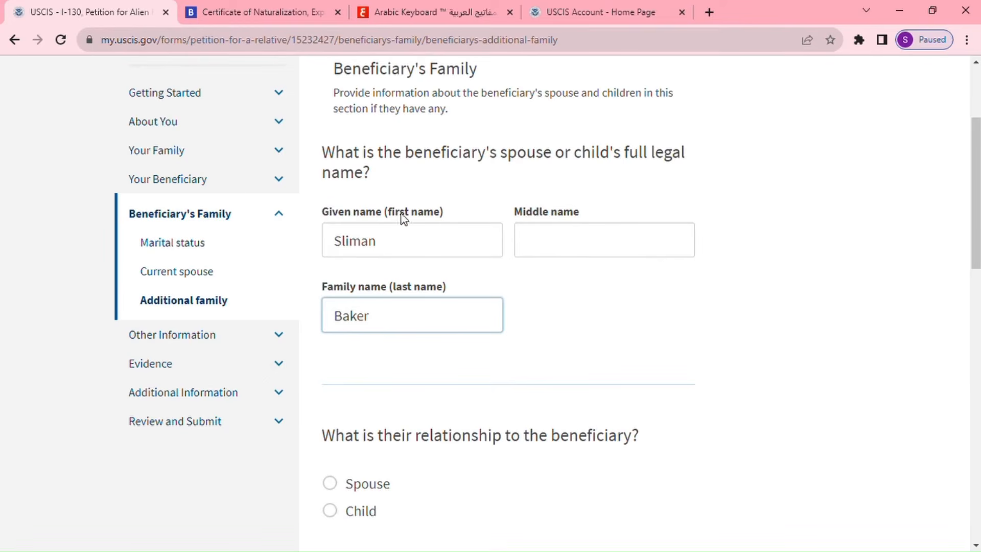
Mark the family member as Spouse, born 01/01/1980 in Morocco.
{"action": "scroll", "coordinate": [454, 364], "scroll_direction": "down", "scroll_amount": 1}
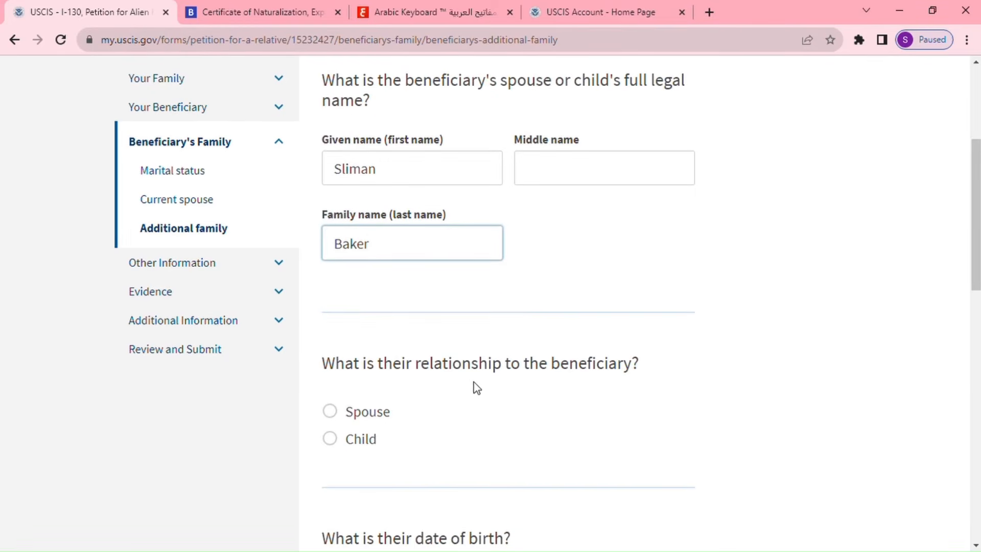
{"action": "left_click", "coordinate": [331, 412]}
{"action": "scroll", "coordinate": [614, 419], "scroll_direction": "down", "scroll_amount": 3}
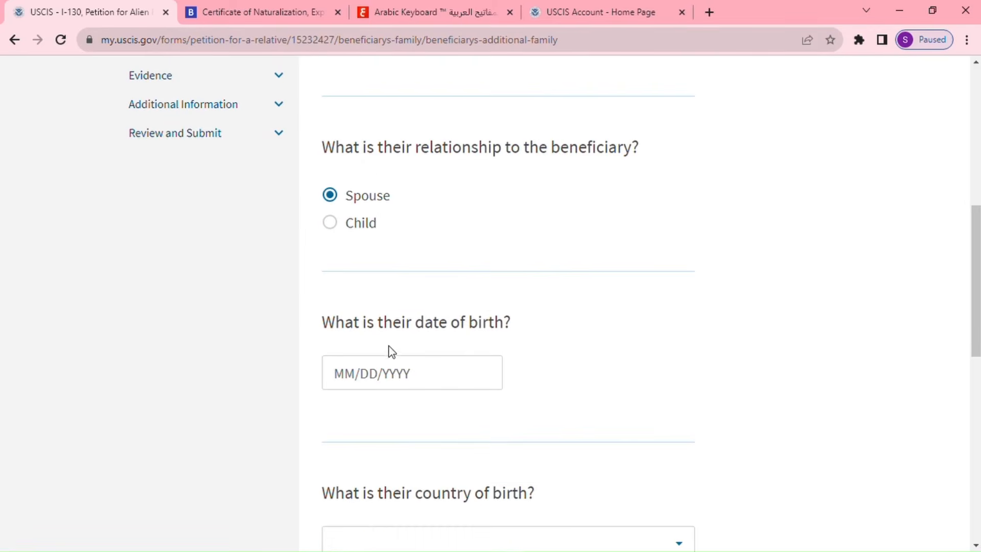
{"action": "left_click", "coordinate": [394, 371]}
{"action": "type", "text": "0"}
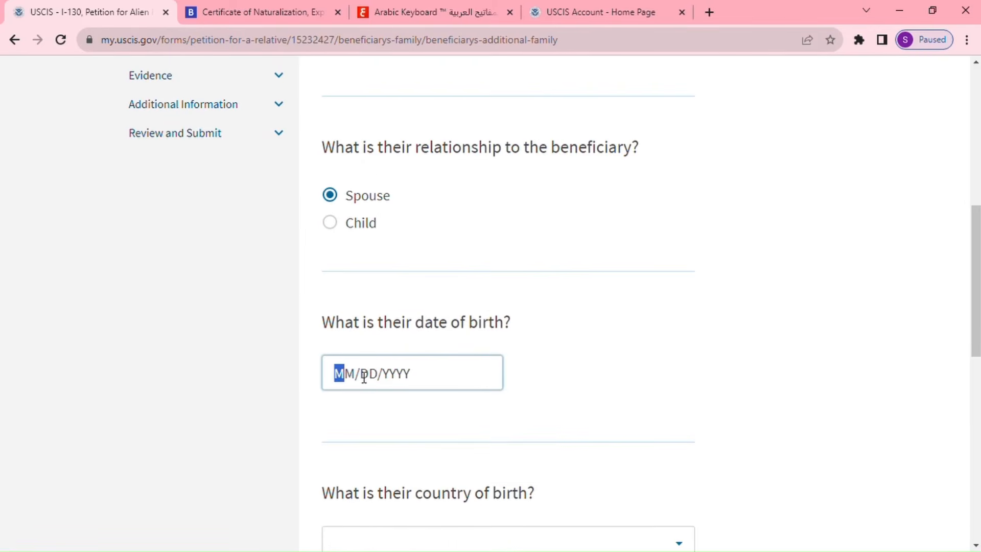
{"action": "type", "text": "1/01/"}
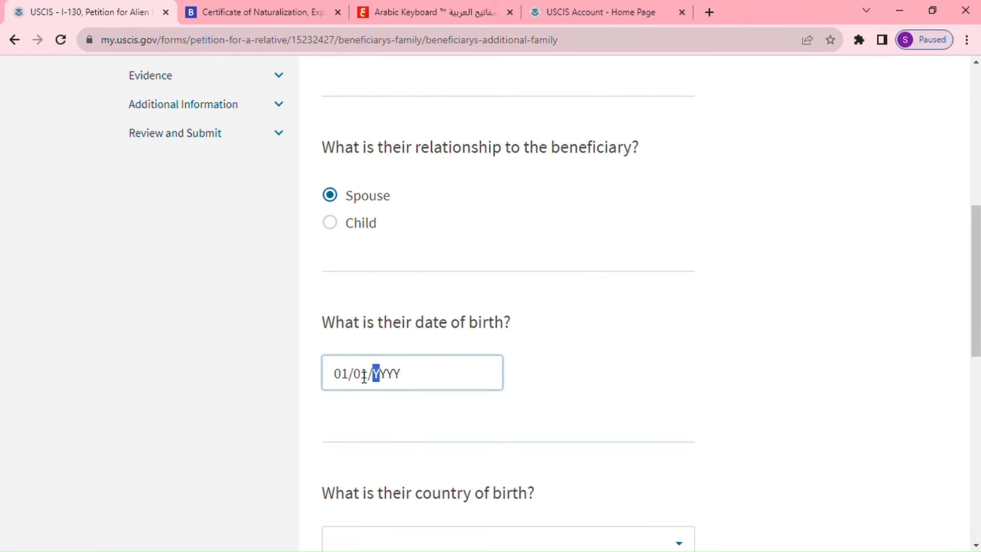
{"action": "type", "text": "1980"}
{"action": "scroll", "coordinate": [400, 415], "scroll_direction": "down", "scroll_amount": 3}
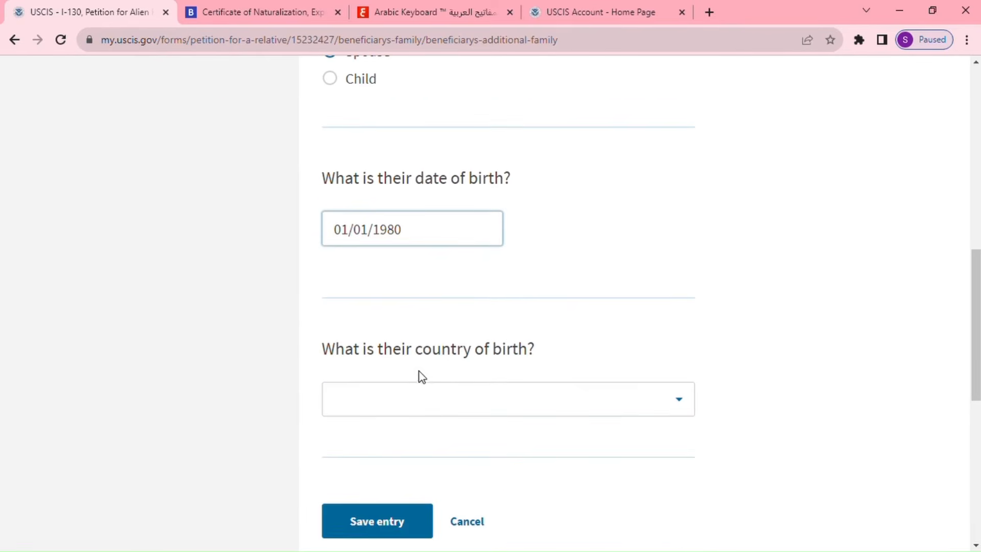
{"action": "left_click", "coordinate": [469, 401]}
{"action": "type", "text": "m"}
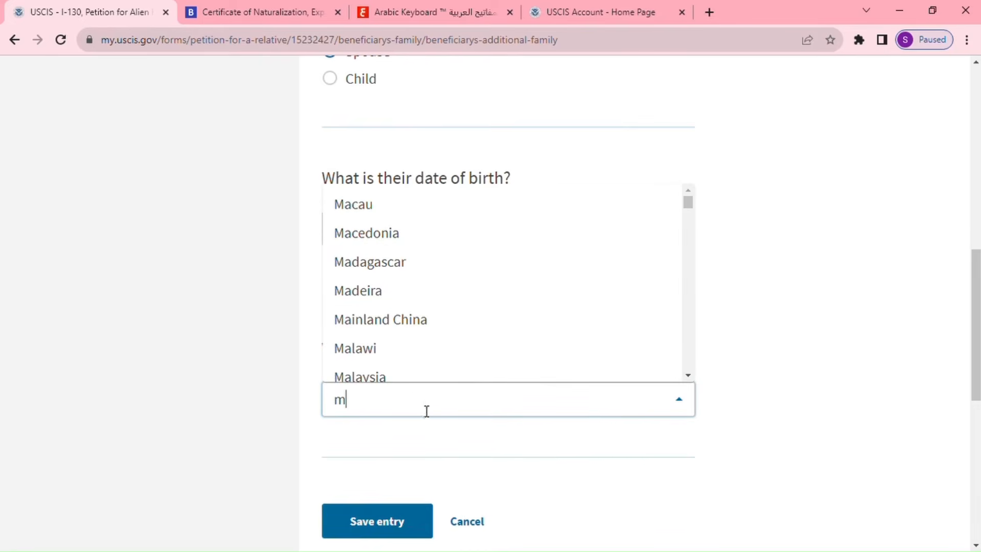
{"action": "type", "text": "or"}
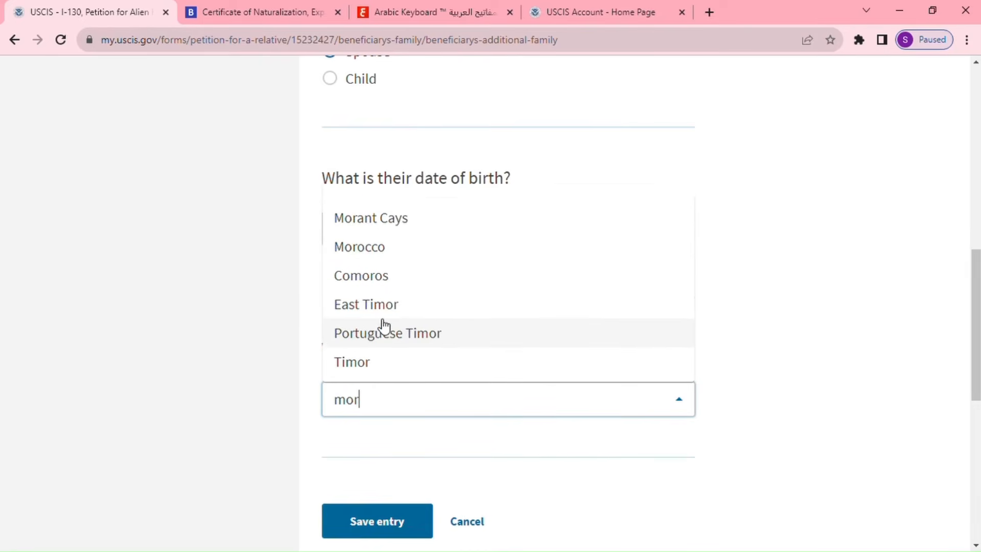
{"action": "left_click", "coordinate": [383, 250]}
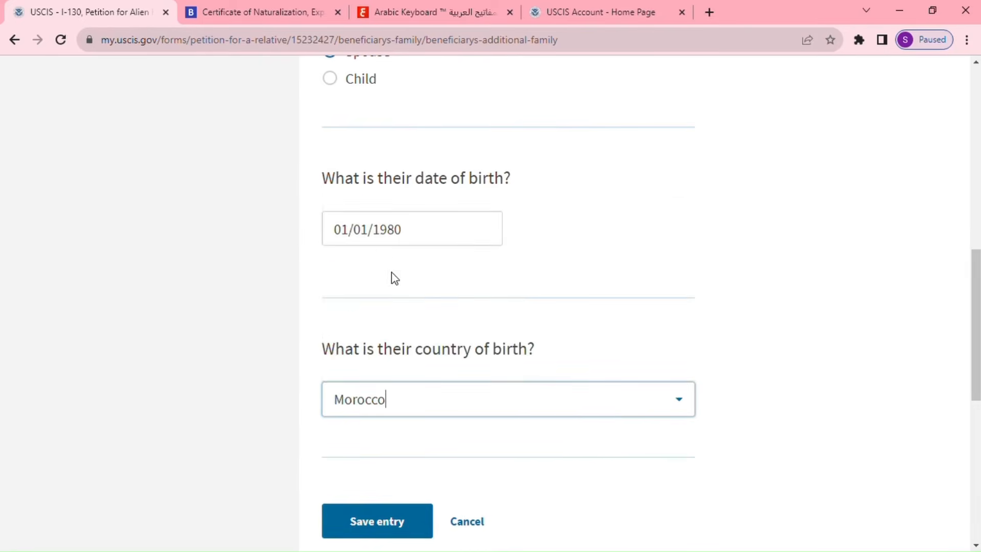
Save the spouse's family entry and move past the additional family page.
{"action": "scroll", "coordinate": [408, 465], "scroll_direction": "down", "scroll_amount": 3}
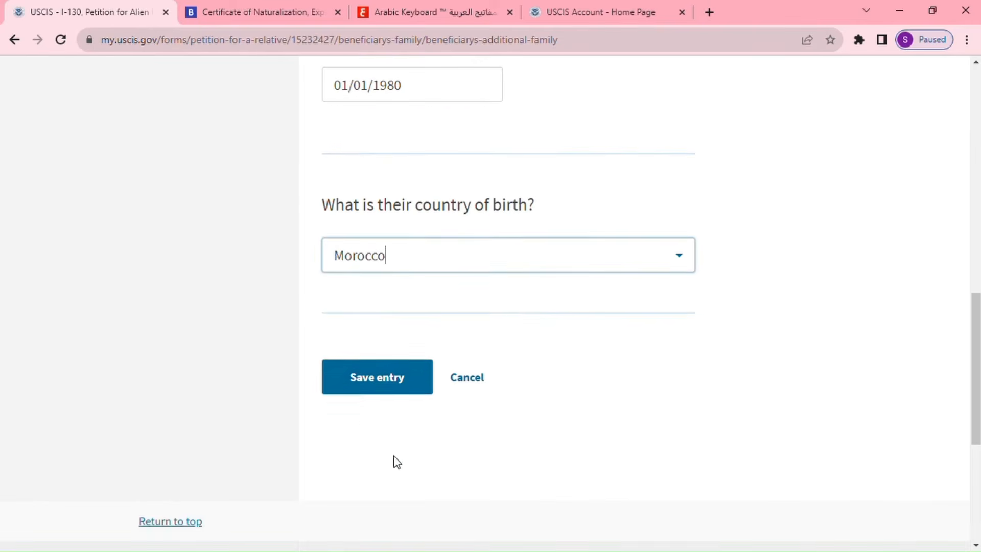
{"action": "left_click", "coordinate": [390, 377]}
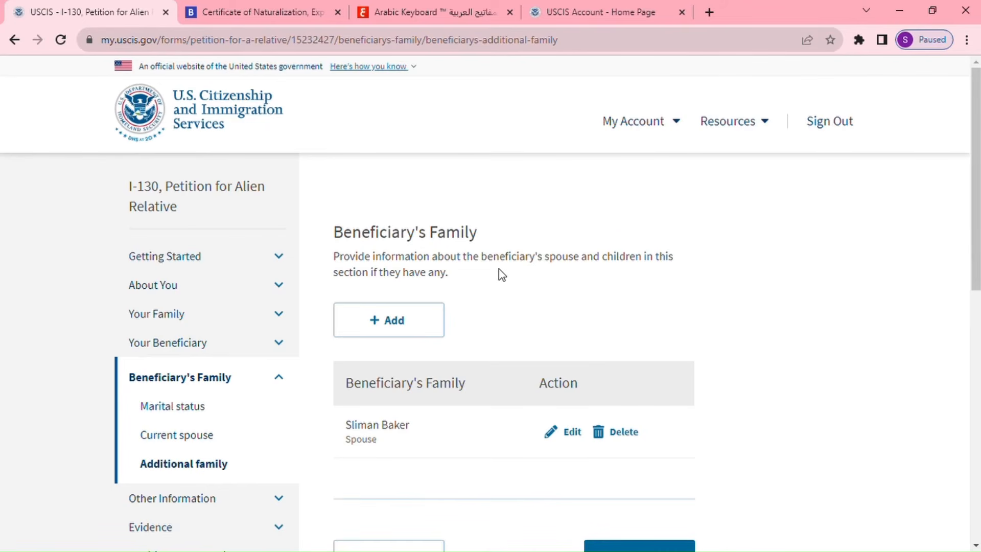
{"action": "scroll", "coordinate": [573, 277], "scroll_direction": "down", "scroll_amount": 3}
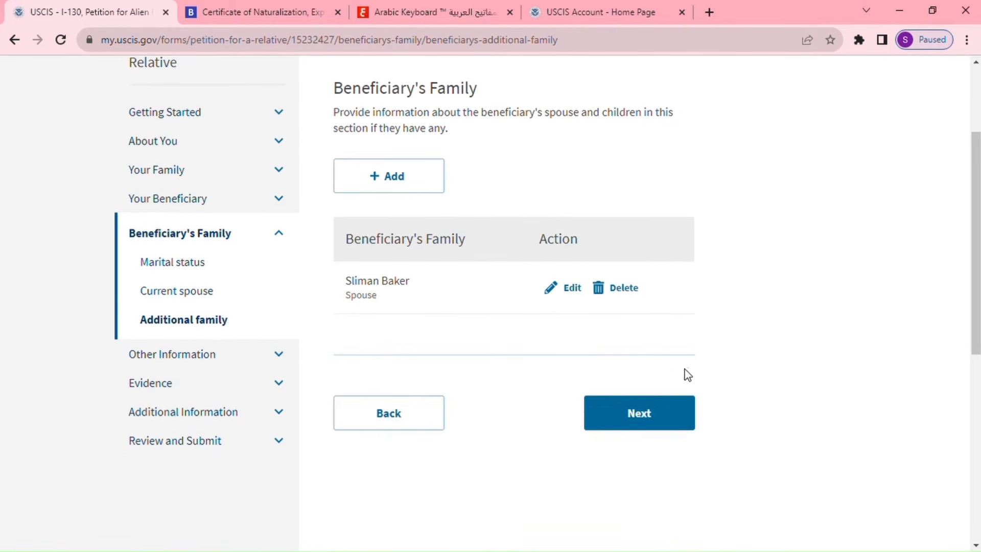
{"action": "left_click", "coordinate": [641, 411]}
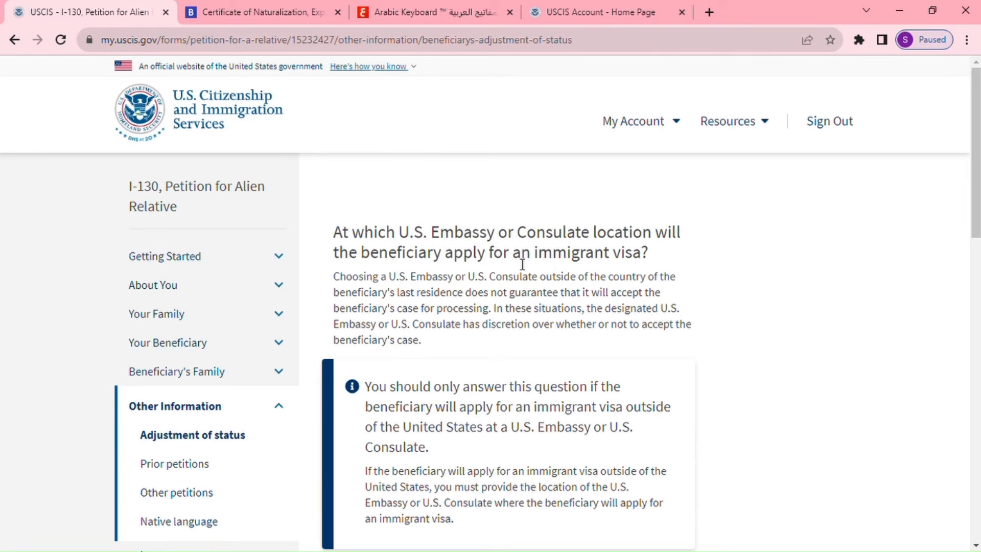
Set the consulate to Casablanca, province casablanca, Morocco, and save the consular processing page.
{"action": "scroll", "coordinate": [620, 280], "scroll_direction": "down", "scroll_amount": 4}
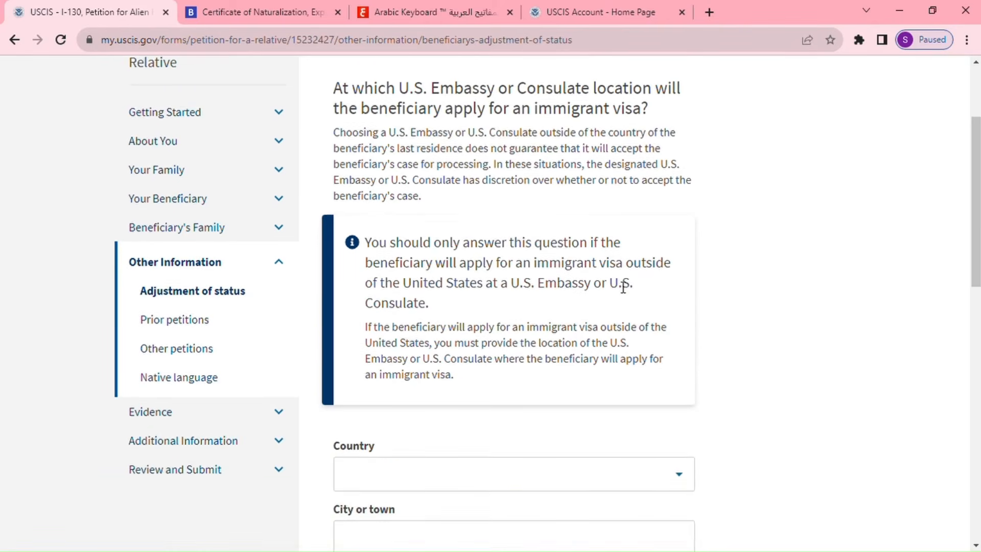
{"action": "scroll", "coordinate": [547, 375], "scroll_direction": "down", "scroll_amount": 1}
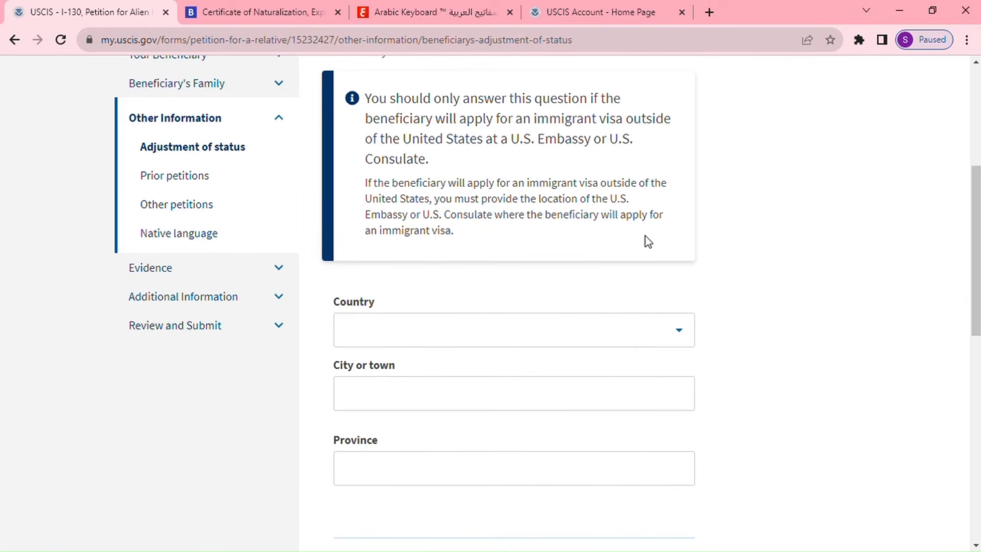
{"action": "left_click", "coordinate": [436, 331]}
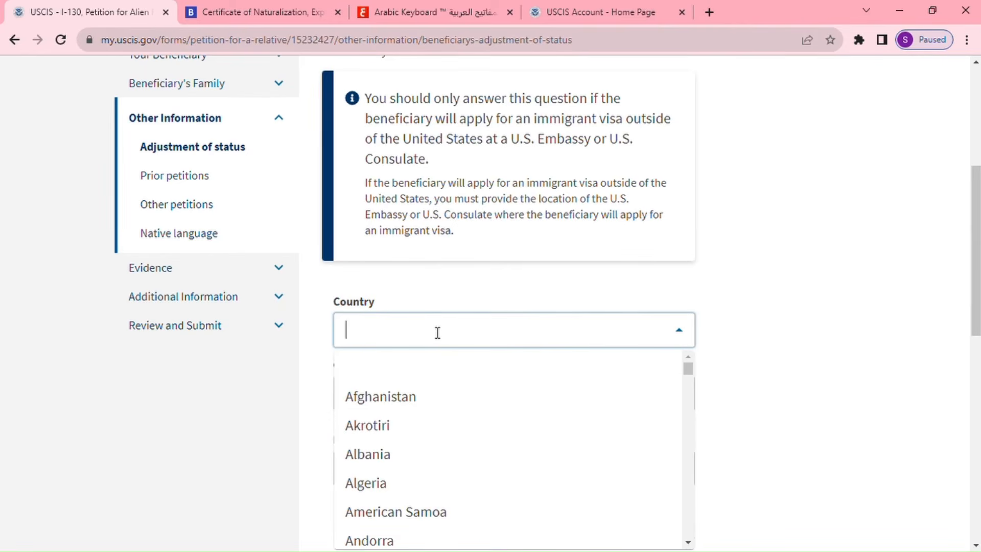
{"action": "type", "text": "mor"}
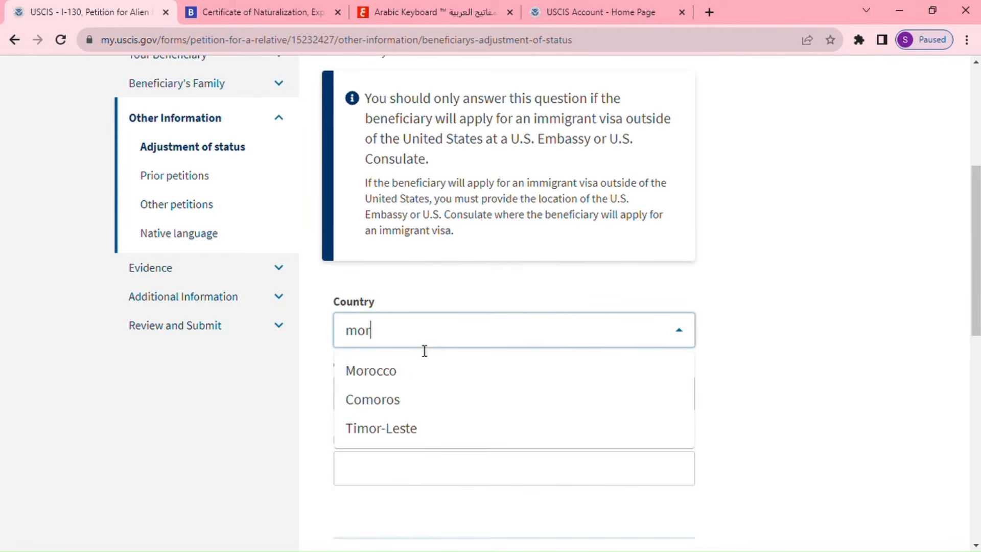
{"action": "left_click", "coordinate": [405, 370]}
{"action": "left_click", "coordinate": [408, 387]}
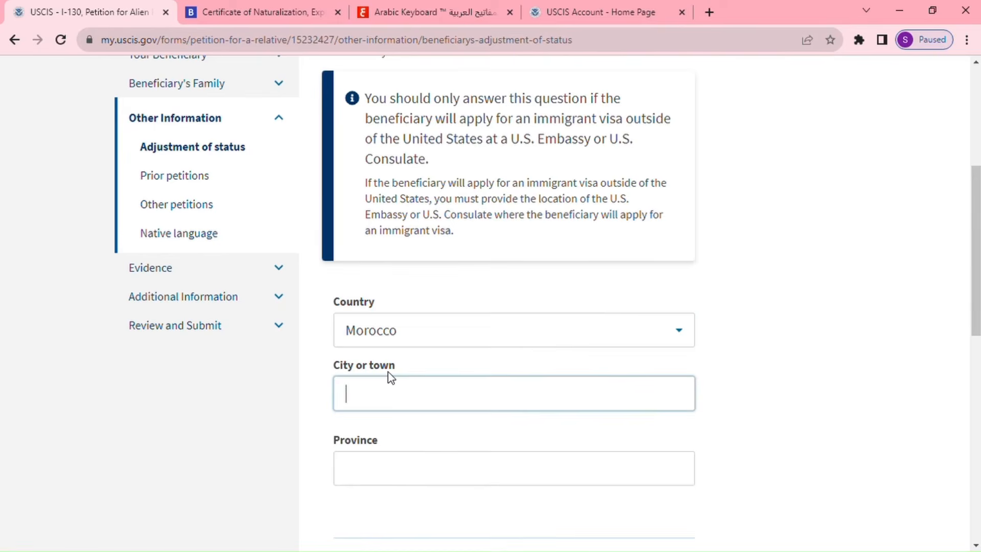
{"action": "type", "text": "K"}
{"action": "key", "text": "BackSpace"}
{"action": "type", "text": "Casablanca"}
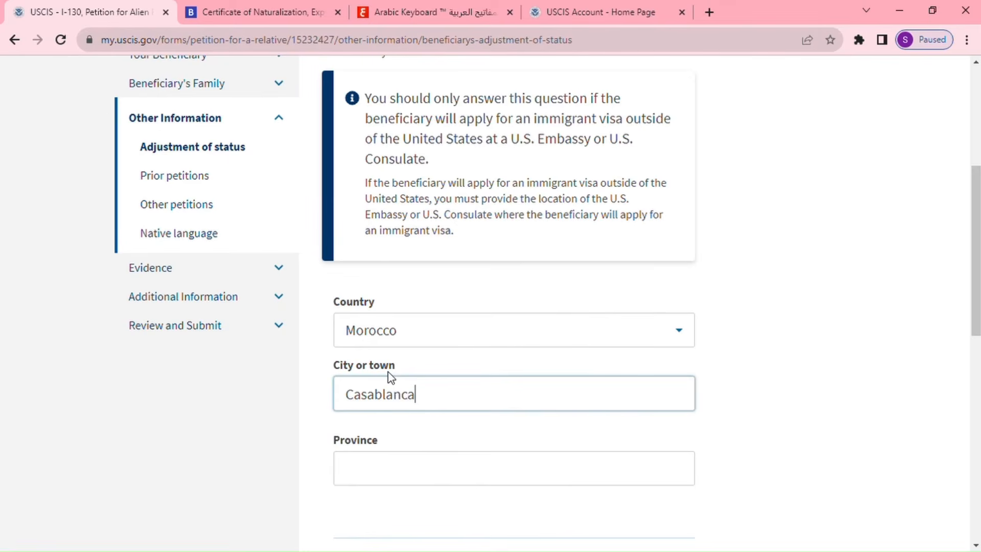
{"action": "left_click", "coordinate": [399, 463]}
{"action": "type", "text": "ca"}
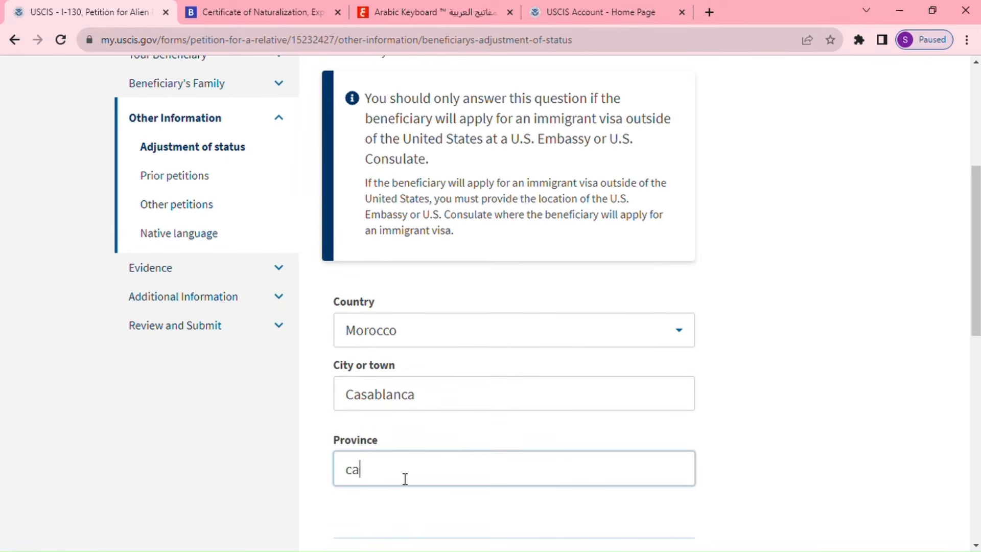
{"action": "type", "text": "sablanca"}
{"action": "scroll", "coordinate": [563, 427], "scroll_direction": "down", "scroll_amount": 3}
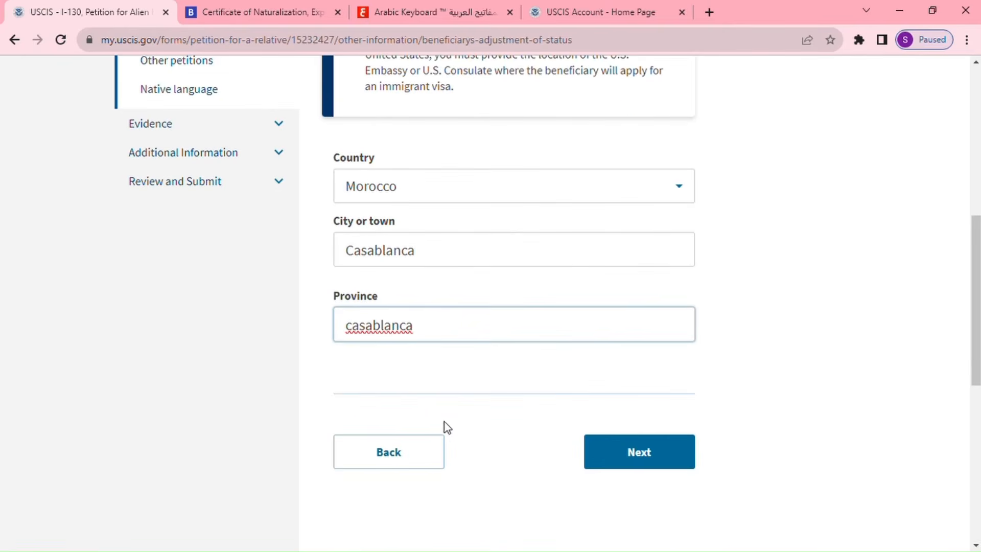
{"action": "left_click", "coordinate": [653, 456]}
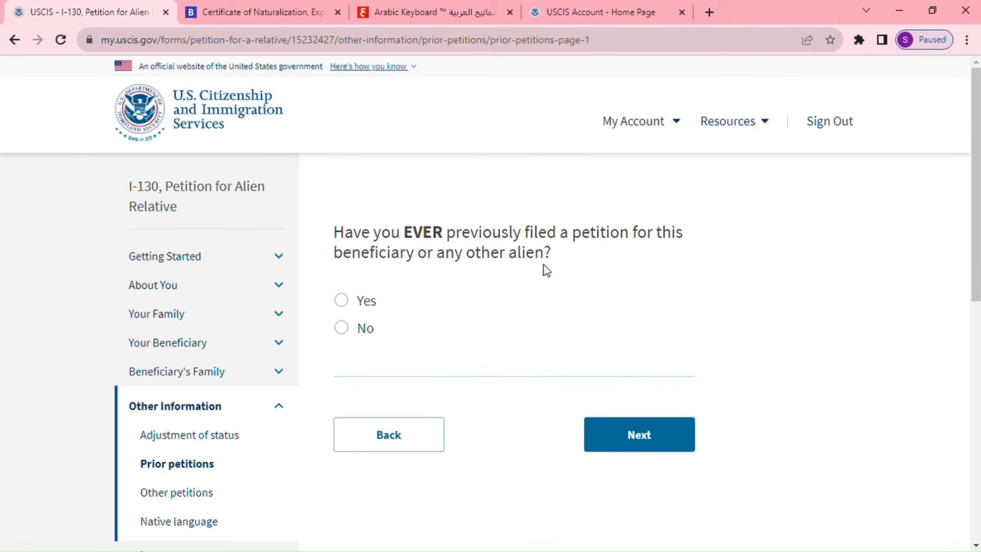
Answer No to prior petitions and pass the Other petitions page without entries.
{"action": "left_click", "coordinate": [342, 329]}
{"action": "left_click", "coordinate": [645, 450]}
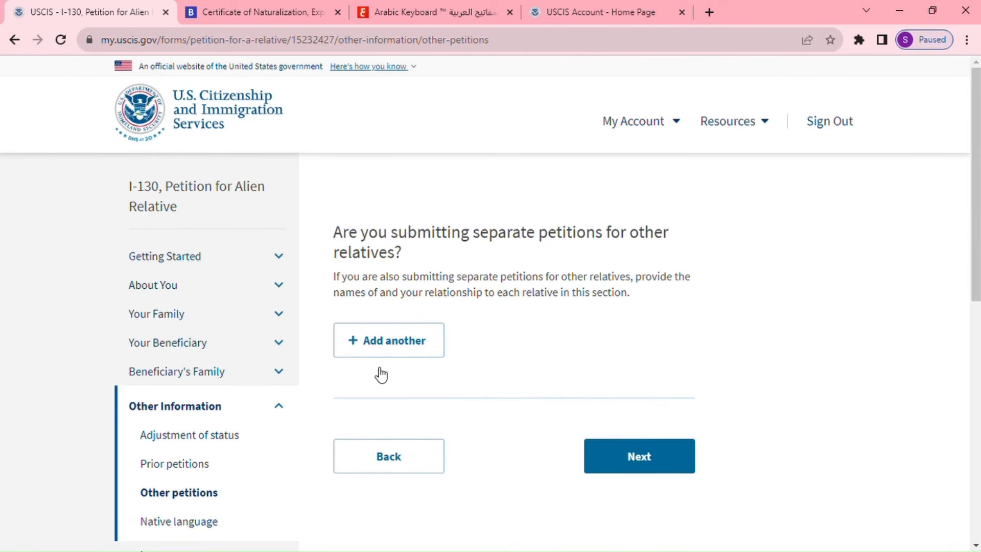
{"action": "left_click", "coordinate": [650, 457]}
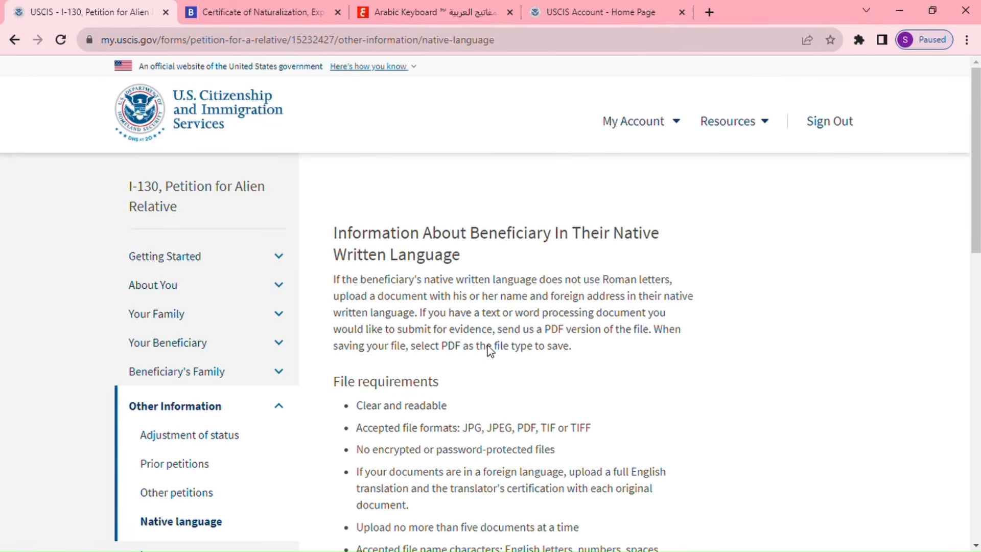
Upload the native-language name and address PDF, remove the rejected .docx entry, and continue.
{"action": "scroll", "coordinate": [489, 345], "scroll_direction": "down", "scroll_amount": 3}
{"action": "scroll", "coordinate": [488, 345], "scroll_direction": "down", "scroll_amount": 3}
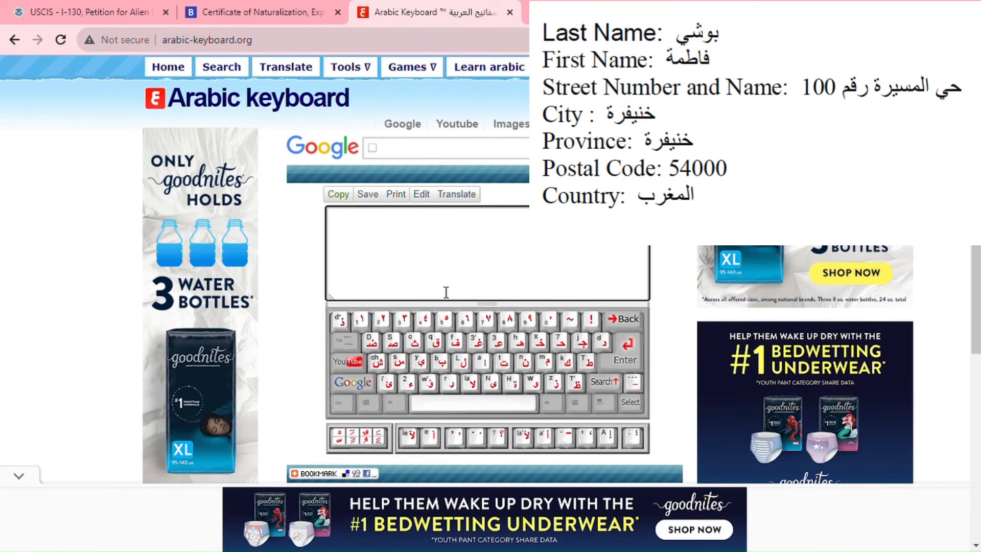
{"action": "left_click", "coordinate": [106, 15]}
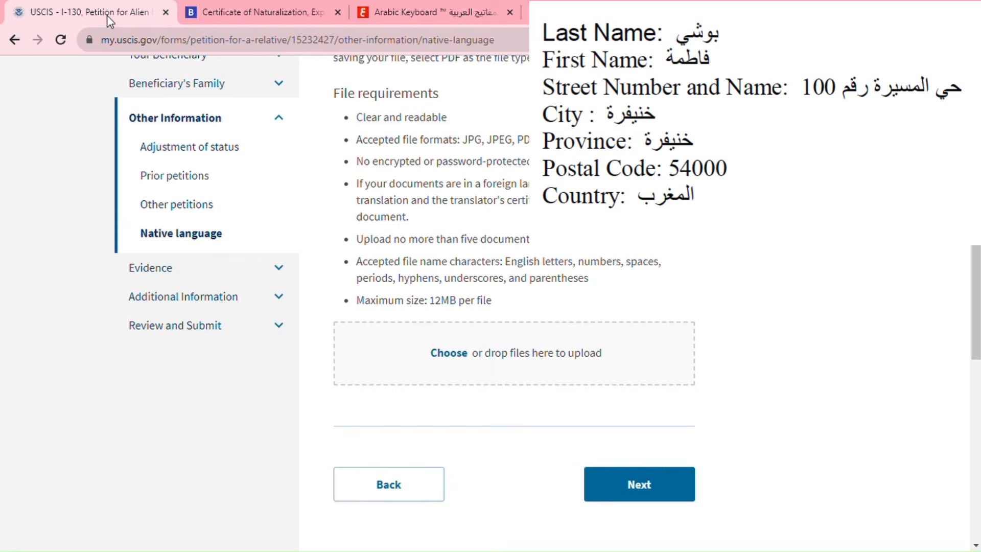
{"action": "left_click", "coordinate": [456, 356]}
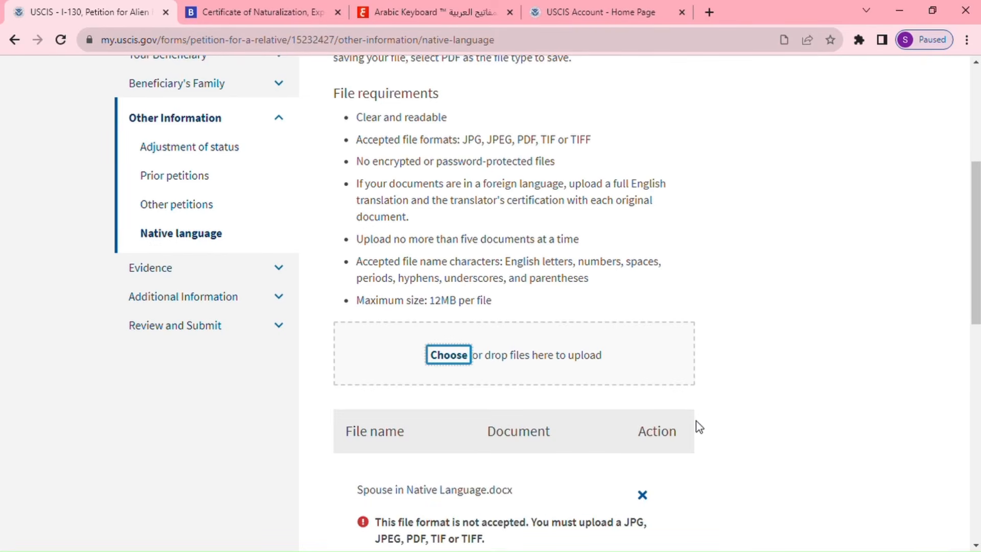
{"action": "scroll", "coordinate": [703, 429], "scroll_direction": "down", "scroll_amount": 1}
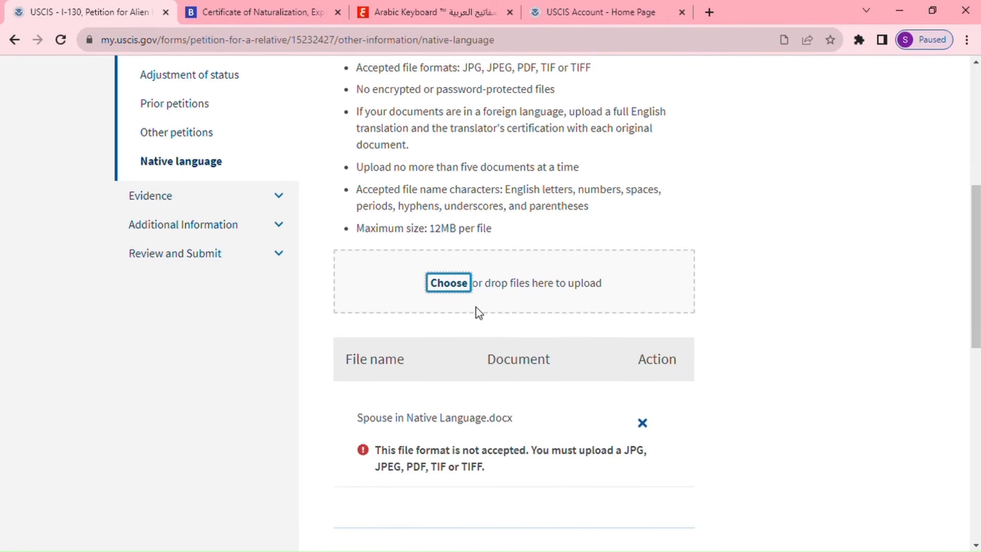
{"action": "left_click", "coordinate": [460, 284]}
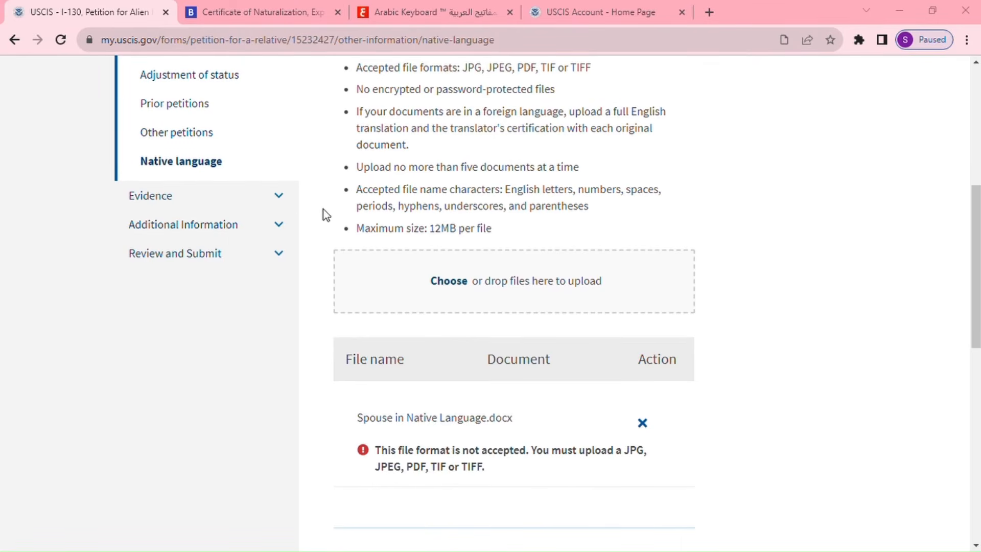
{"action": "left_click", "coordinate": [670, 489]}
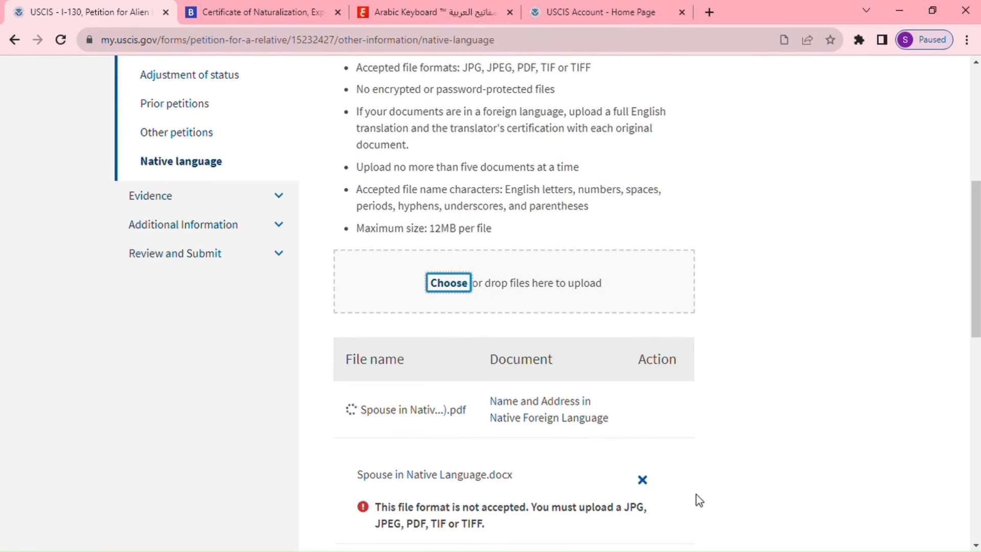
{"action": "left_click", "coordinate": [642, 479]}
{"action": "scroll", "coordinate": [744, 463], "scroll_direction": "down", "scroll_amount": 1}
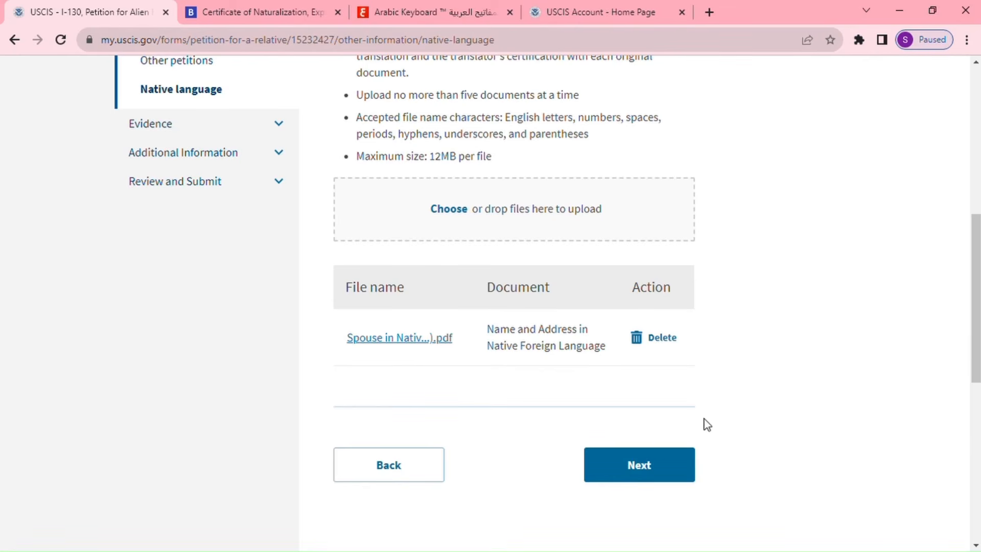
{"action": "left_click", "coordinate": [654, 464]}
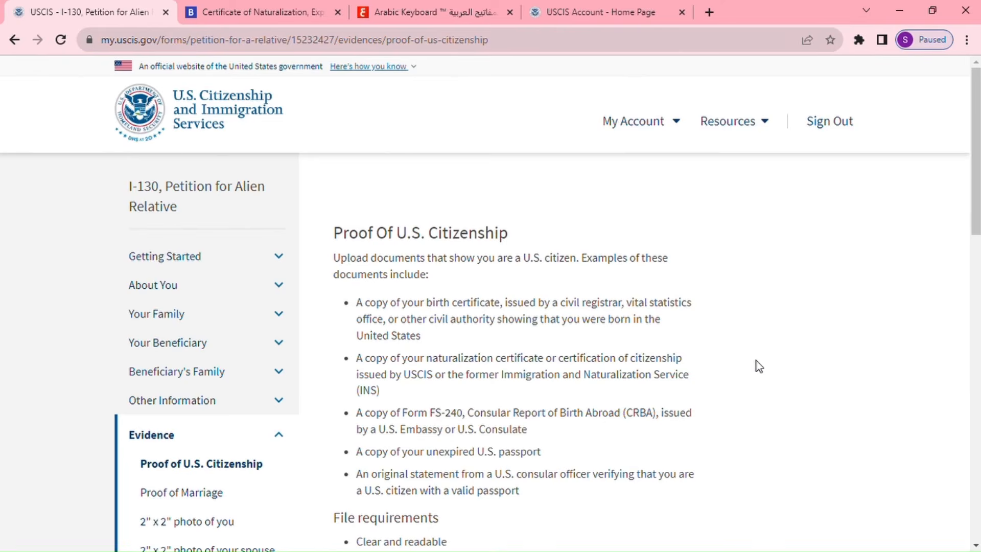
Upload the passport JPG as proof of U.S. citizenship and advance to Proof of Marriage.
{"action": "scroll", "coordinate": [759, 366], "scroll_direction": "down", "scroll_amount": 1}
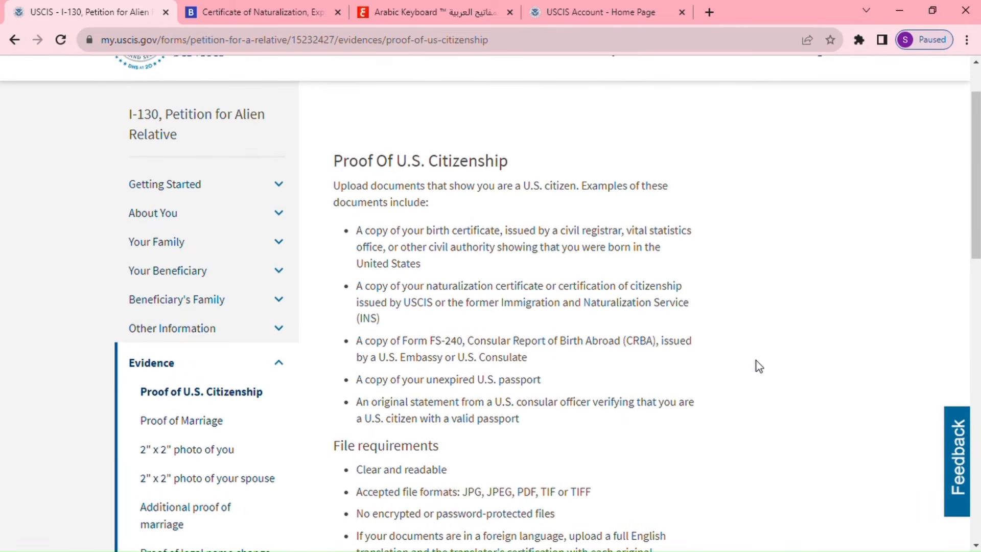
{"action": "scroll", "coordinate": [759, 366], "scroll_direction": "down", "scroll_amount": 4}
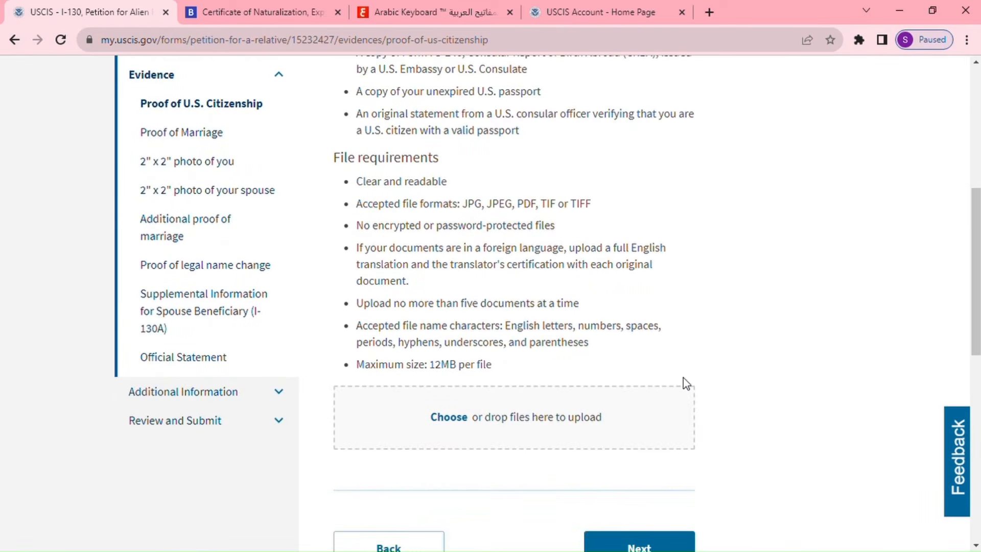
{"action": "left_click", "coordinate": [460, 423]}
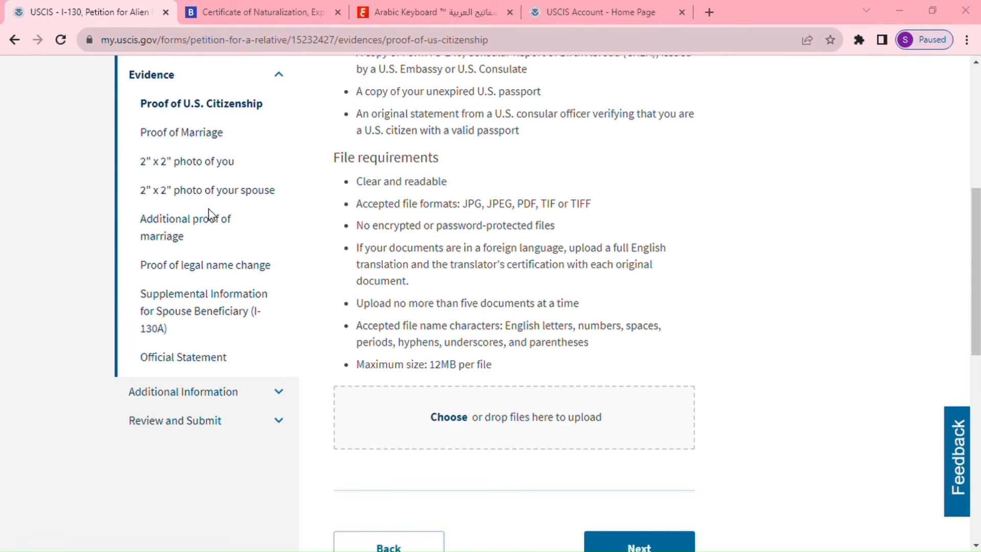
{"action": "left_click", "coordinate": [313, 211]}
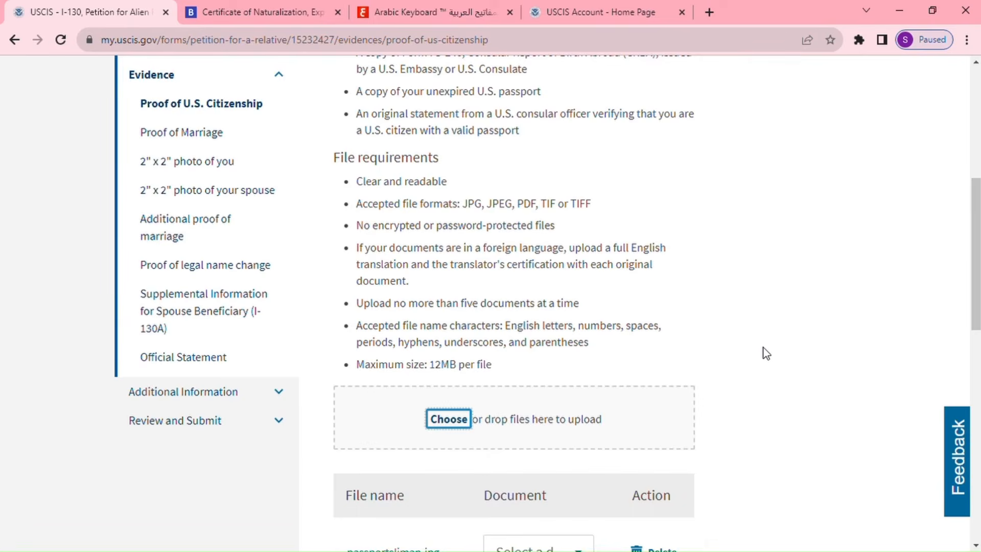
{"action": "scroll", "coordinate": [767, 352], "scroll_direction": "down", "scroll_amount": 5}
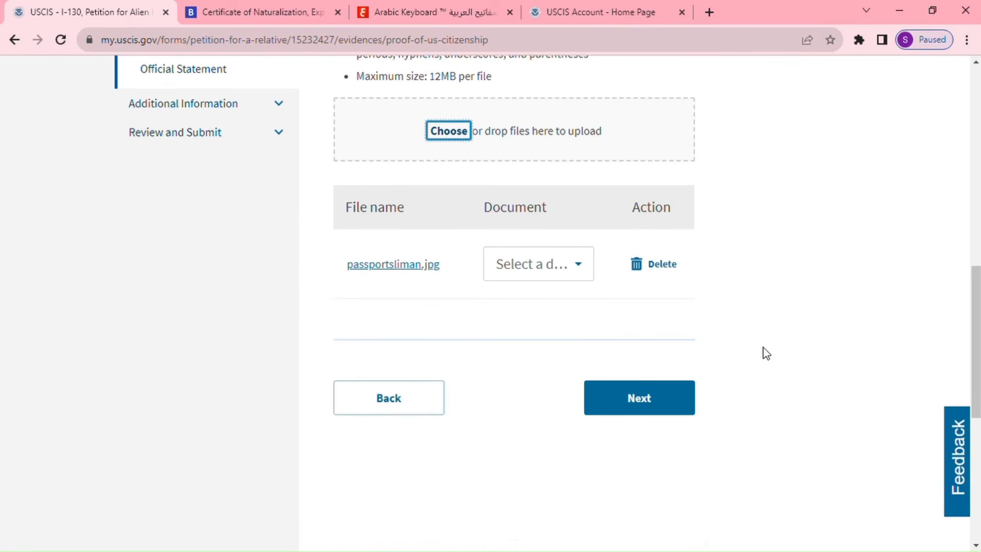
{"action": "left_click", "coordinate": [680, 400]}
{"action": "scroll", "coordinate": [784, 359], "scroll_direction": "down", "scroll_amount": 4}
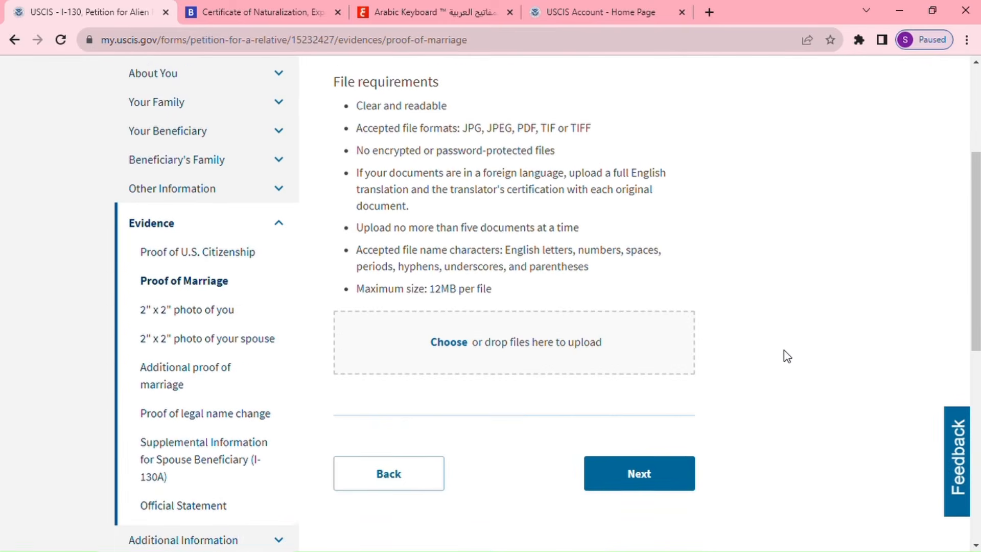
Upload the marriage certificate PDF as marriage evidence and advance to the 2" x 2" photo page.
{"action": "left_click", "coordinate": [457, 339]}
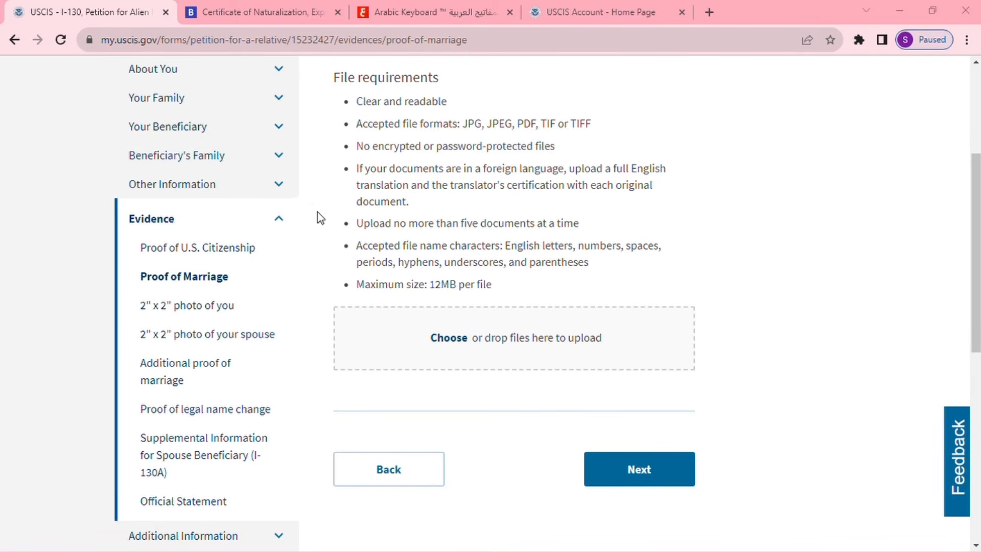
{"action": "left_click", "coordinate": [510, 263]}
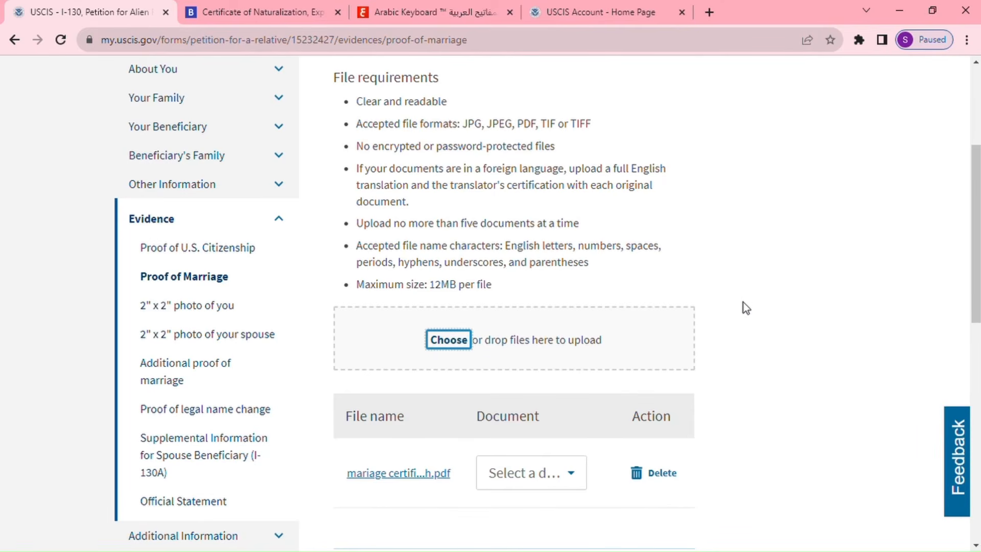
{"action": "scroll", "coordinate": [756, 314], "scroll_direction": "down", "scroll_amount": 7}
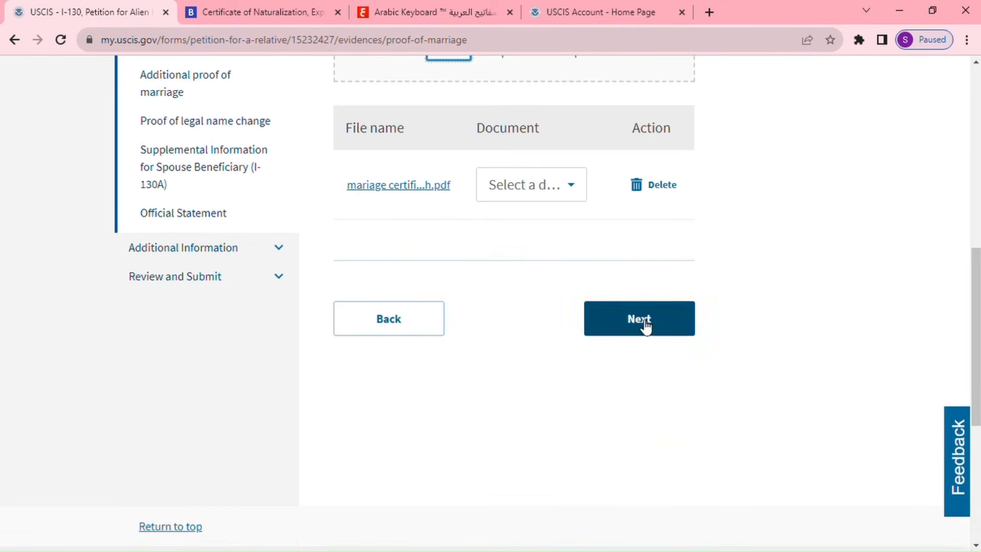
{"action": "left_click", "coordinate": [641, 323]}
{"action": "scroll", "coordinate": [826, 370], "scroll_direction": "down", "scroll_amount": 3}
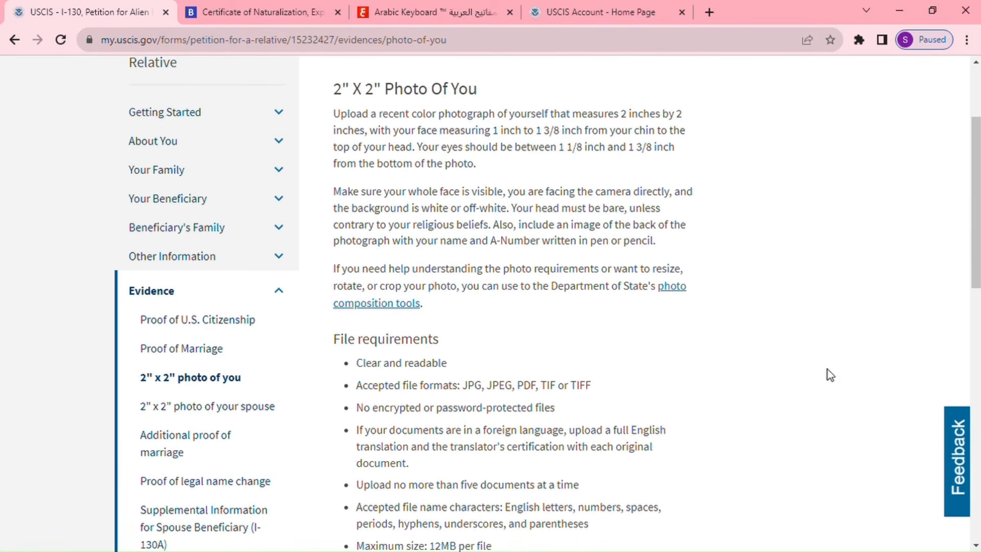
Upload photo 111.JPG as the petitioner's 2" x 2" photo and proceed to the spouse photo.
{"action": "scroll", "coordinate": [751, 388], "scroll_direction": "down", "scroll_amount": 4}
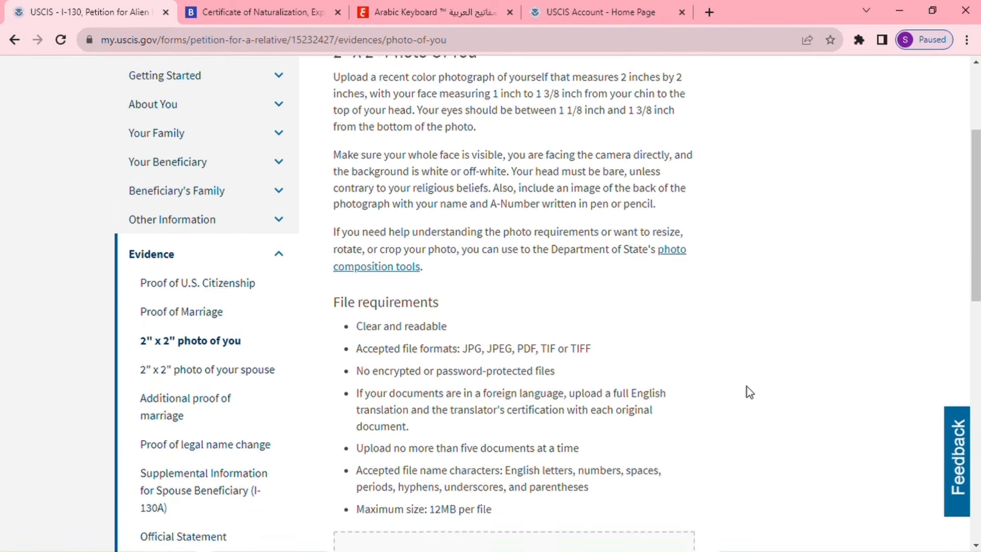
{"action": "left_click", "coordinate": [449, 384]}
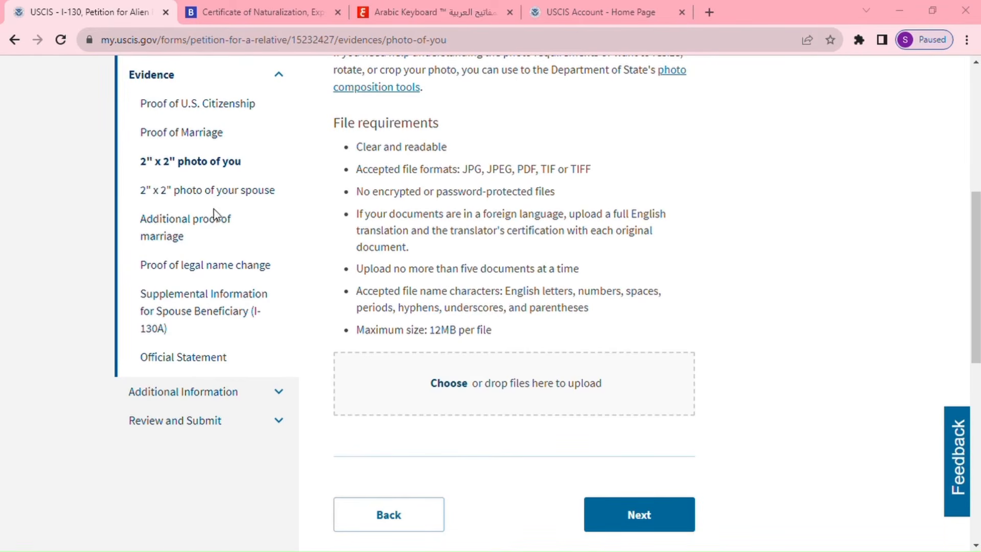
{"action": "left_click", "coordinate": [624, 323]}
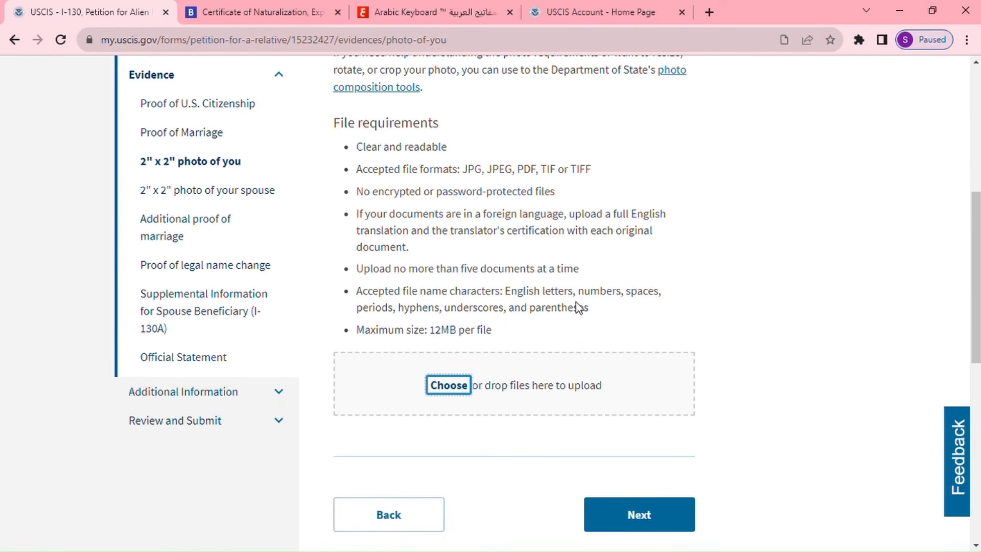
{"action": "scroll", "coordinate": [578, 289], "scroll_direction": "up", "scroll_amount": 1}
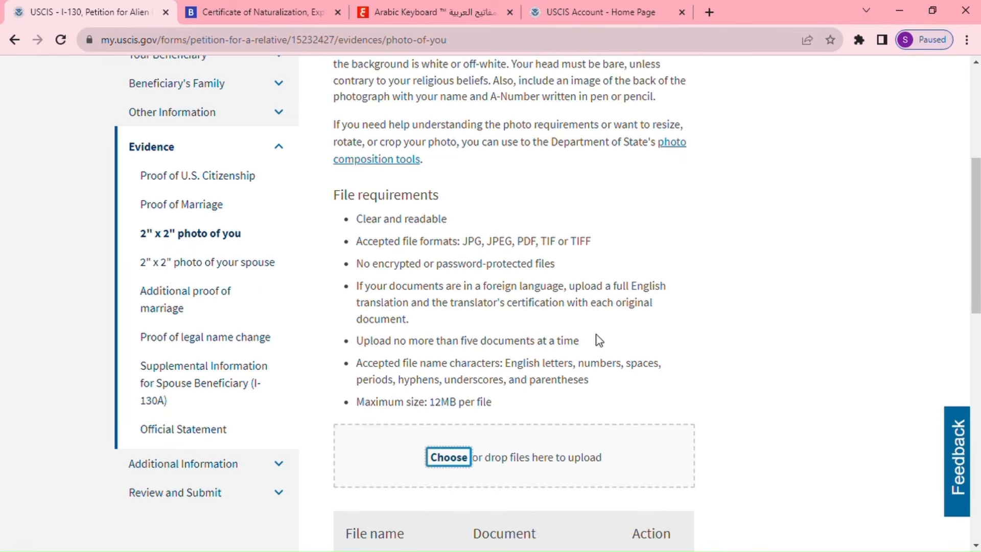
{"action": "scroll", "coordinate": [663, 337], "scroll_direction": "down", "scroll_amount": 5}
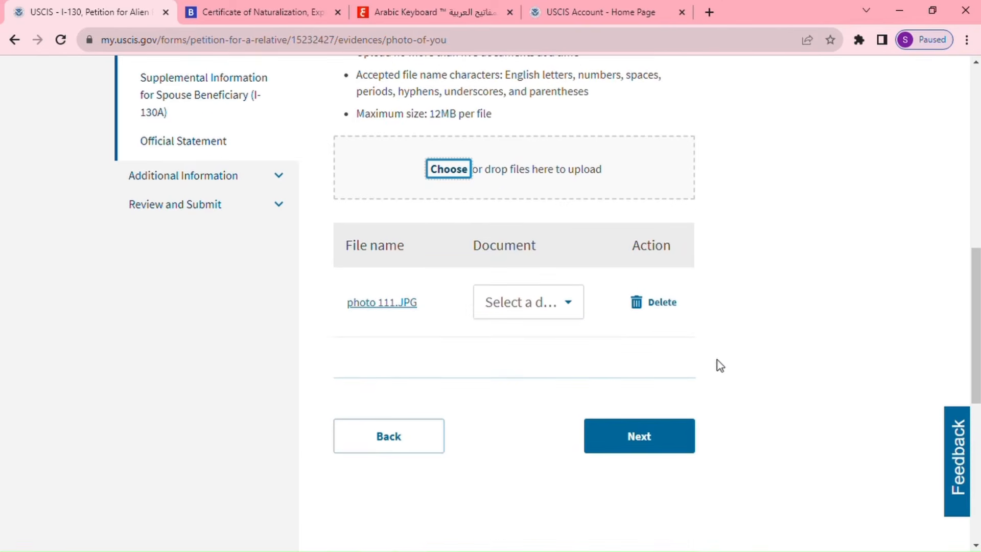
{"action": "left_click", "coordinate": [668, 443]}
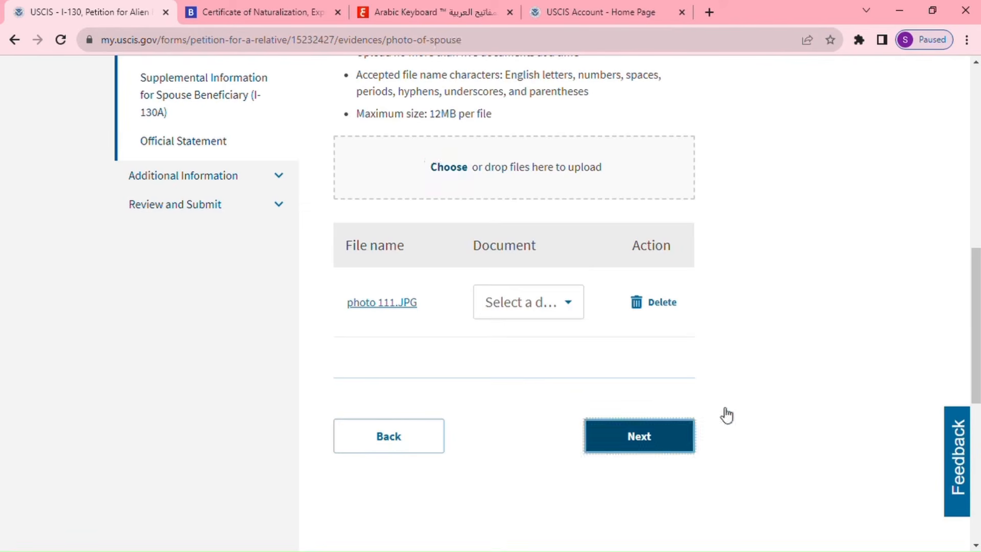
Upload photo 111.JPG as the spouse's 2" x 2" photo and proceed to Additional Proof Of Marriage.
{"action": "scroll", "coordinate": [784, 375], "scroll_direction": "down", "scroll_amount": 8}
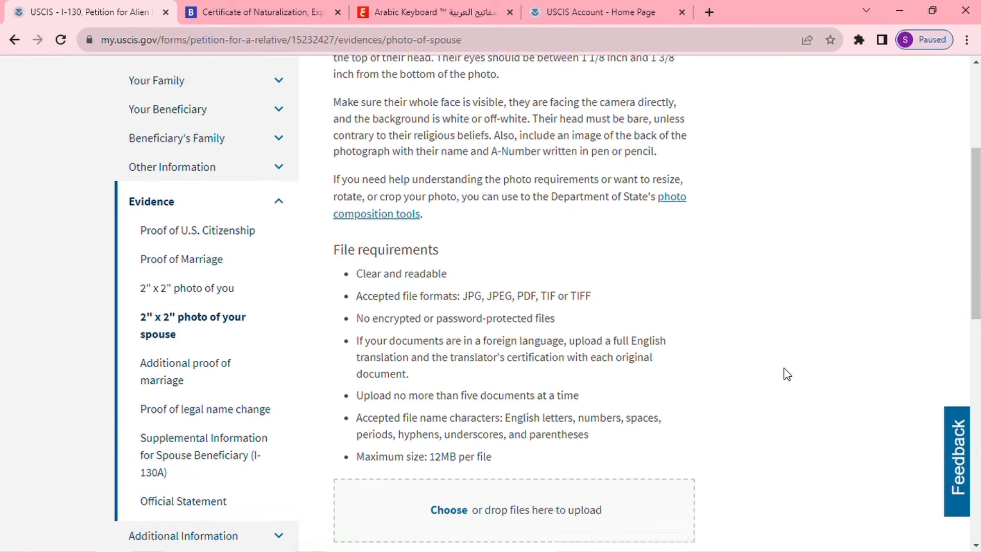
{"action": "scroll", "coordinate": [787, 373], "scroll_direction": "up", "scroll_amount": 4}
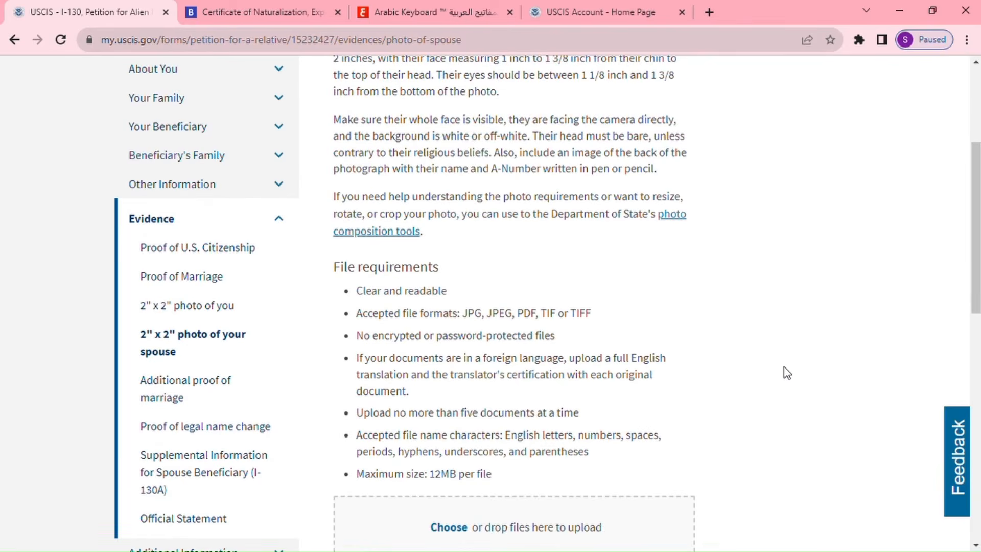
{"action": "scroll", "coordinate": [596, 445], "scroll_direction": "down", "scroll_amount": 3}
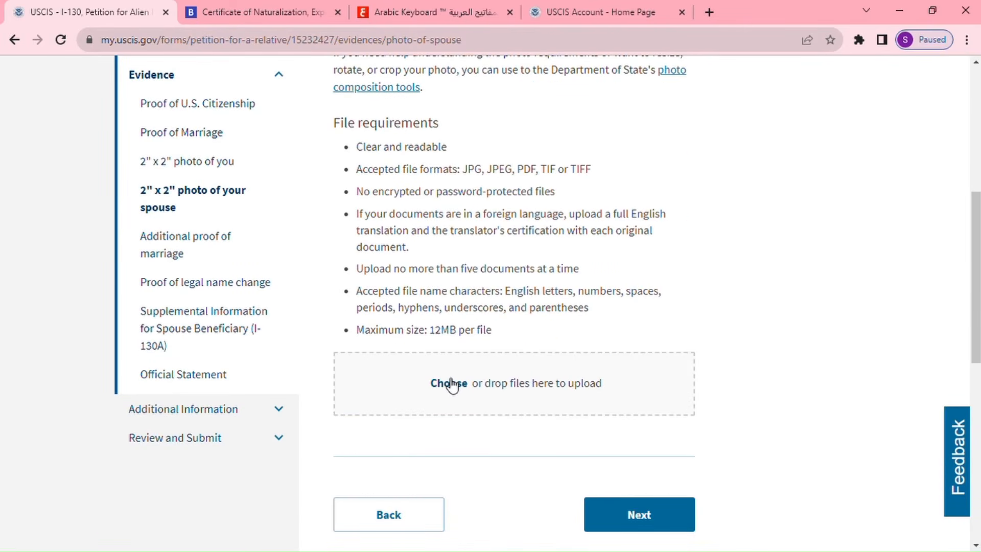
{"action": "scroll", "coordinate": [451, 385], "scroll_direction": "up", "scroll_amount": 4}
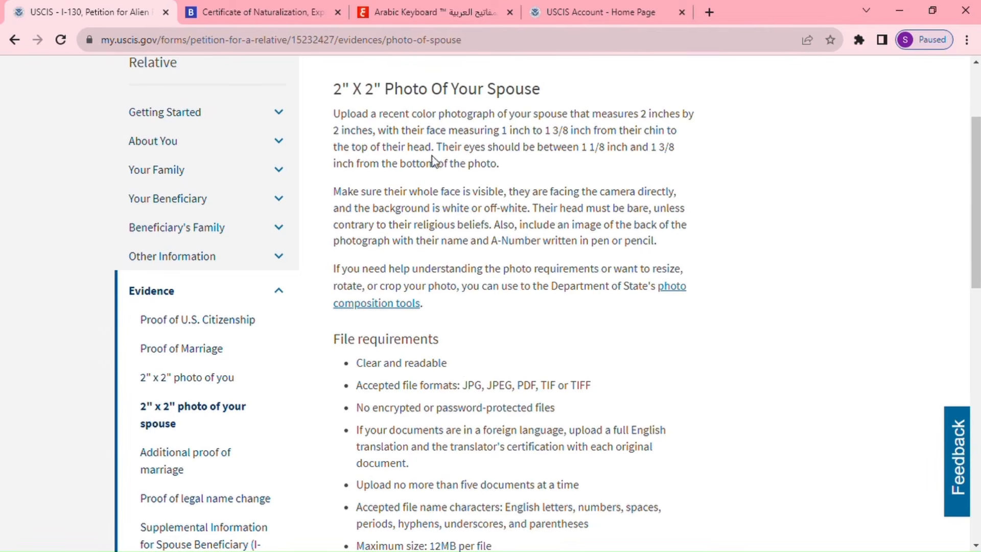
{"action": "scroll", "coordinate": [433, 161], "scroll_direction": "down", "scroll_amount": 5}
{"action": "left_click", "coordinate": [447, 323]}
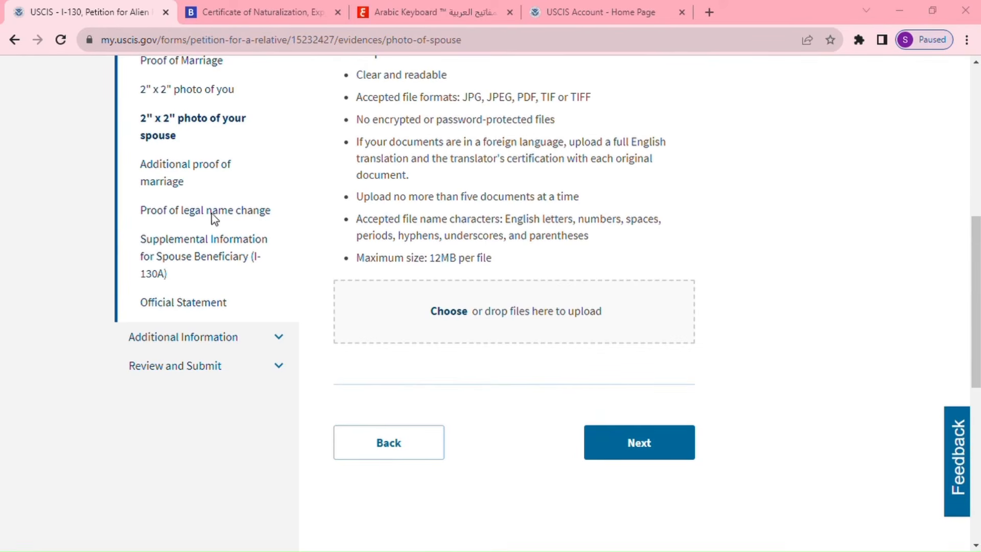
{"action": "left_click", "coordinate": [319, 213]}
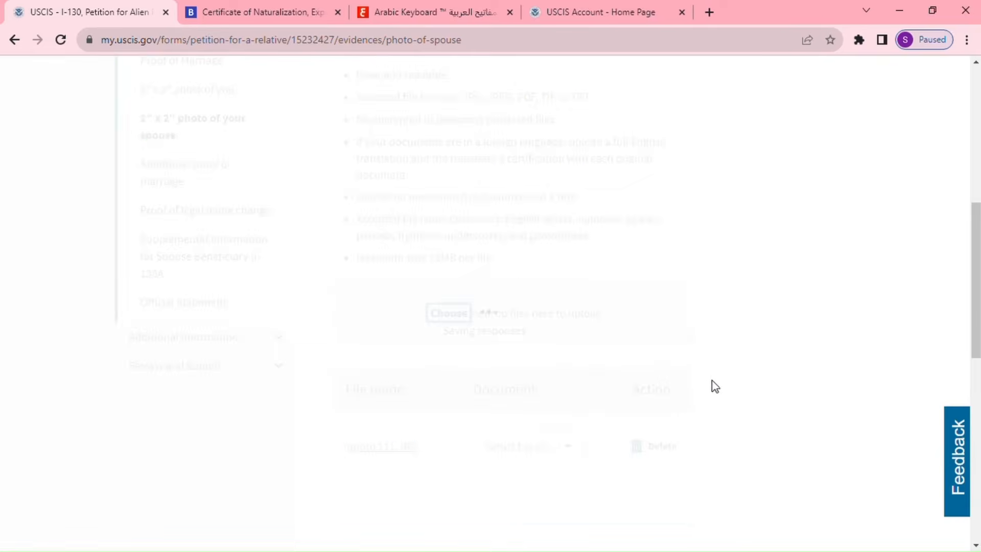
{"action": "scroll", "coordinate": [727, 399], "scroll_direction": "up", "scroll_amount": 5}
{"action": "scroll", "coordinate": [728, 399], "scroll_direction": "down", "scroll_amount": 10}
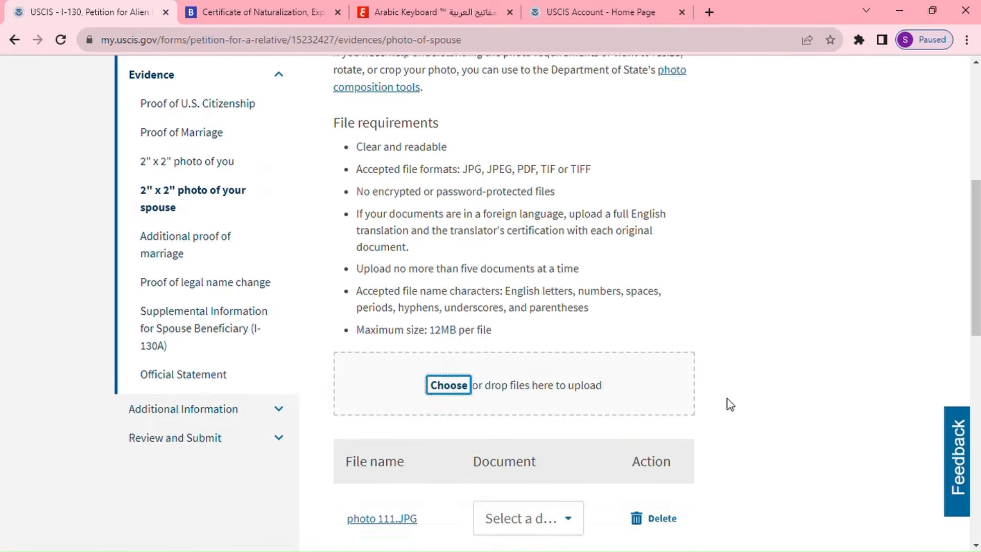
{"action": "left_click", "coordinate": [647, 300]}
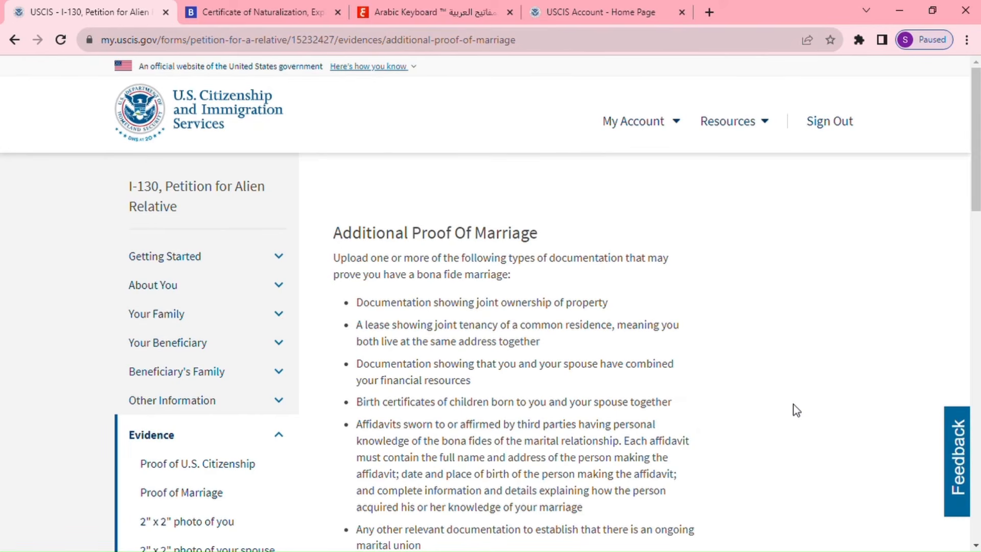
Continue past Additional Proof Of Marriage with no upload, accepting the missing-evidence warning.
{"action": "scroll", "coordinate": [718, 411], "scroll_direction": "down", "scroll_amount": 1}
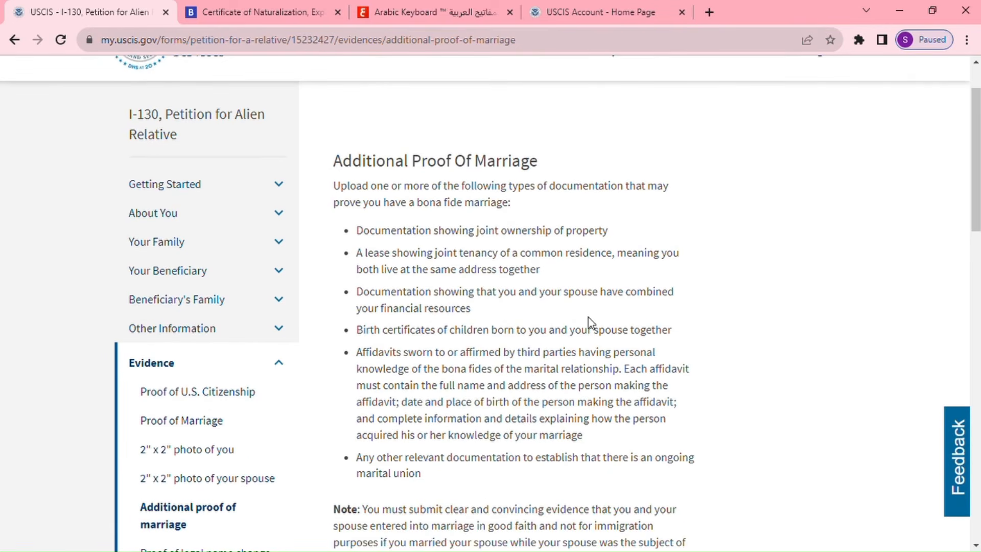
{"action": "scroll", "coordinate": [580, 364], "scroll_direction": "down", "scroll_amount": 1}
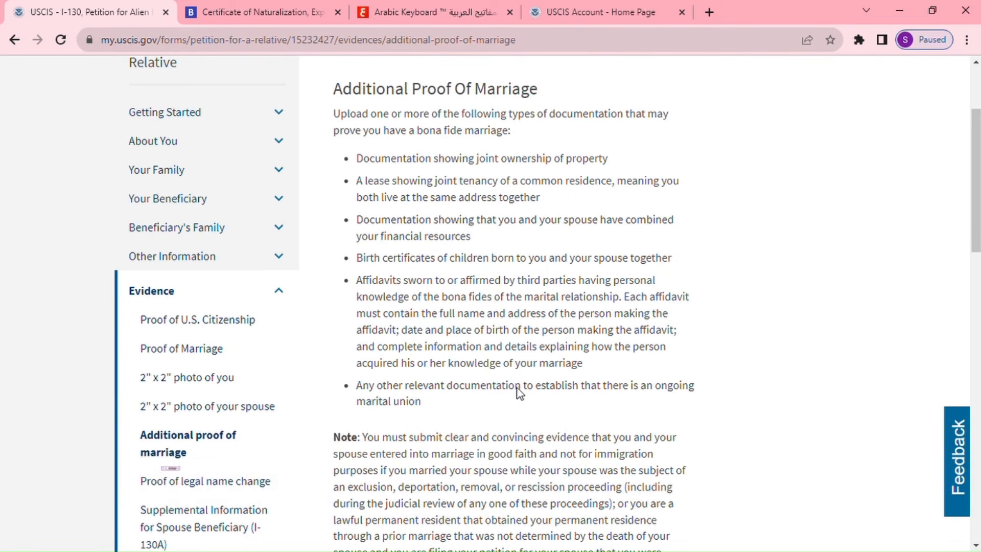
{"action": "scroll", "coordinate": [521, 389], "scroll_direction": "down", "scroll_amount": 4}
{"action": "scroll", "coordinate": [525, 382], "scroll_direction": "down", "scroll_amount": 8}
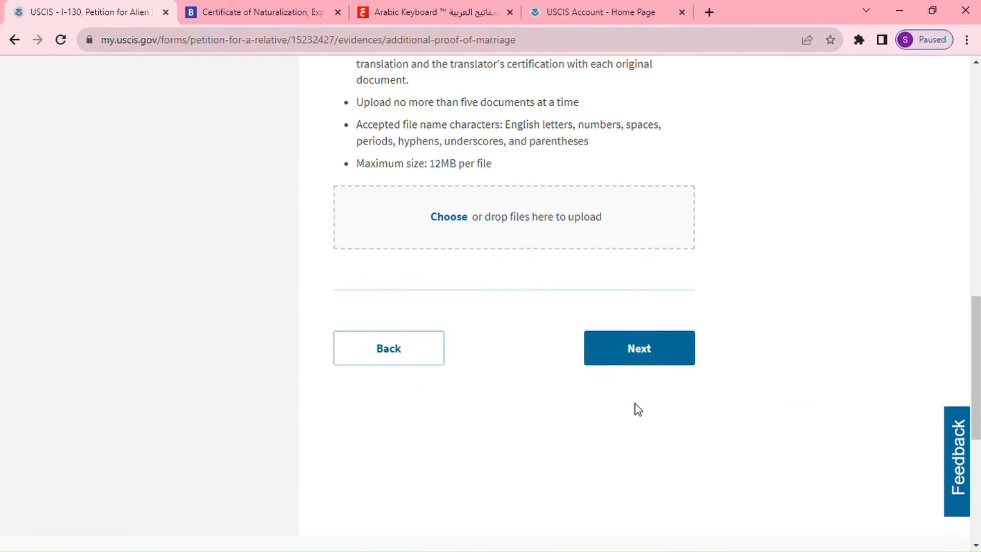
{"action": "left_click", "coordinate": [647, 361]}
{"action": "left_click", "coordinate": [642, 467]}
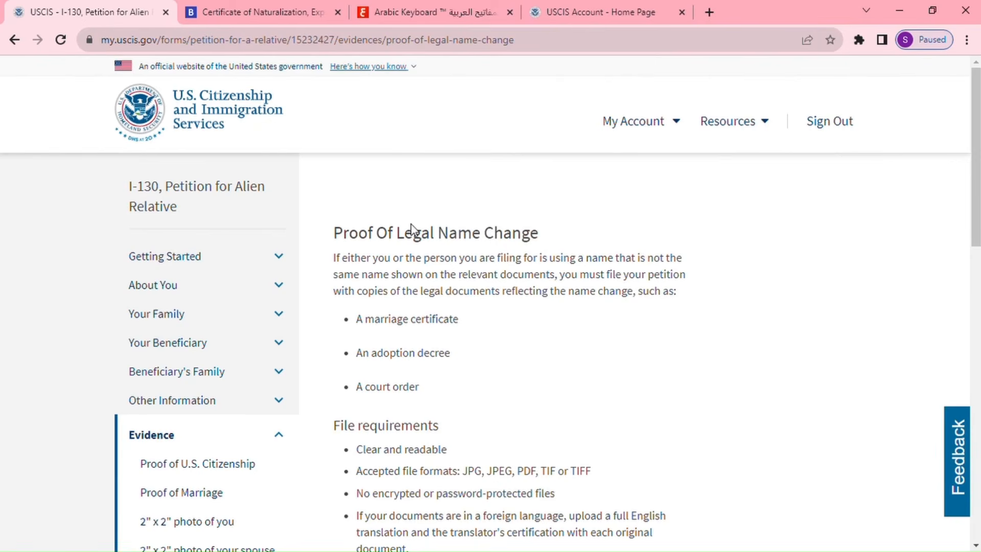
Skip the legal name change document, continuing past the 'You should provide evidence' warning.
{"action": "scroll", "coordinate": [527, 385], "scroll_direction": "down", "scroll_amount": 5}
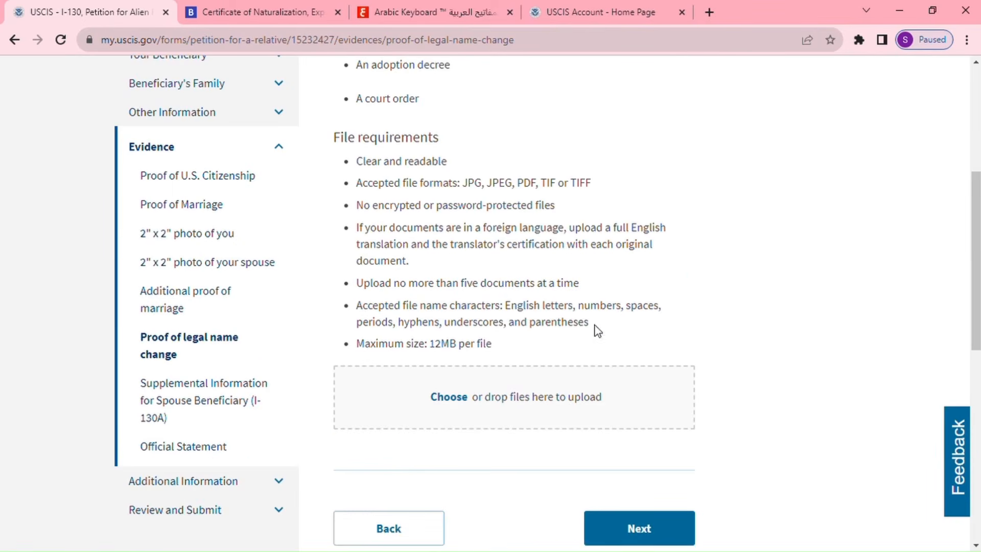
{"action": "left_click", "coordinate": [649, 531]}
{"action": "scroll", "coordinate": [705, 400], "scroll_direction": "down", "scroll_amount": 3}
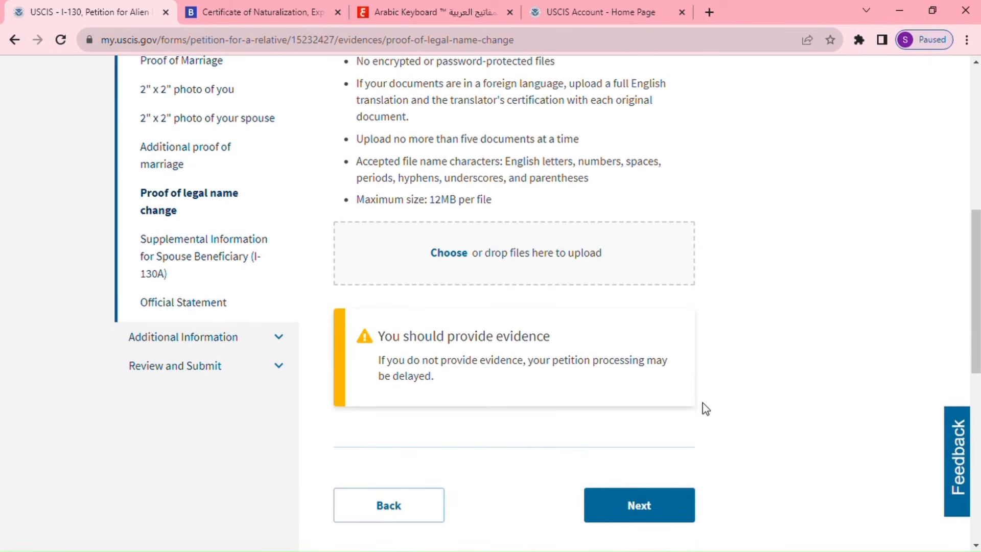
{"action": "left_click", "coordinate": [648, 508]}
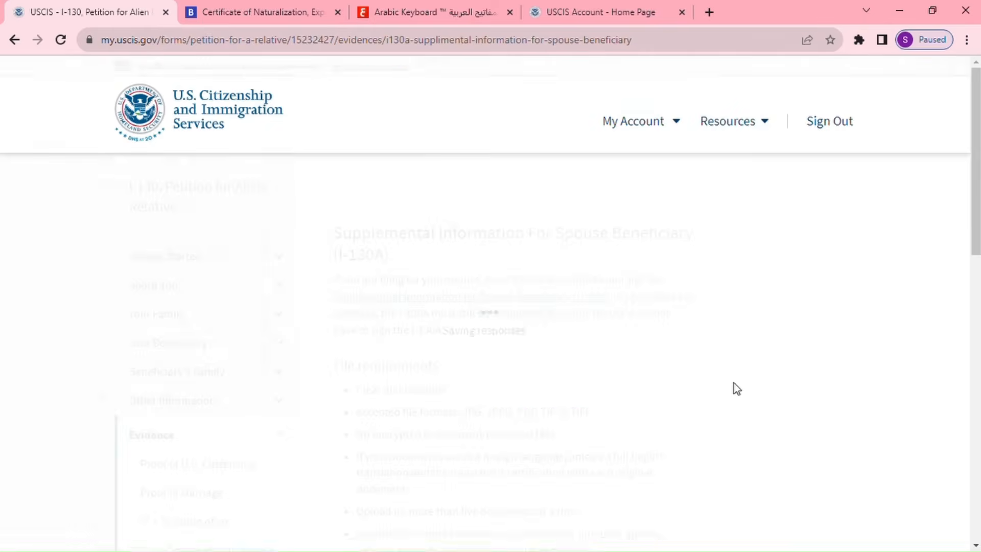
Upload i-130a.pdf for the I-130A supplemental information and proceed to Official Statement.
{"action": "scroll", "coordinate": [735, 390], "scroll_direction": "down", "scroll_amount": 2}
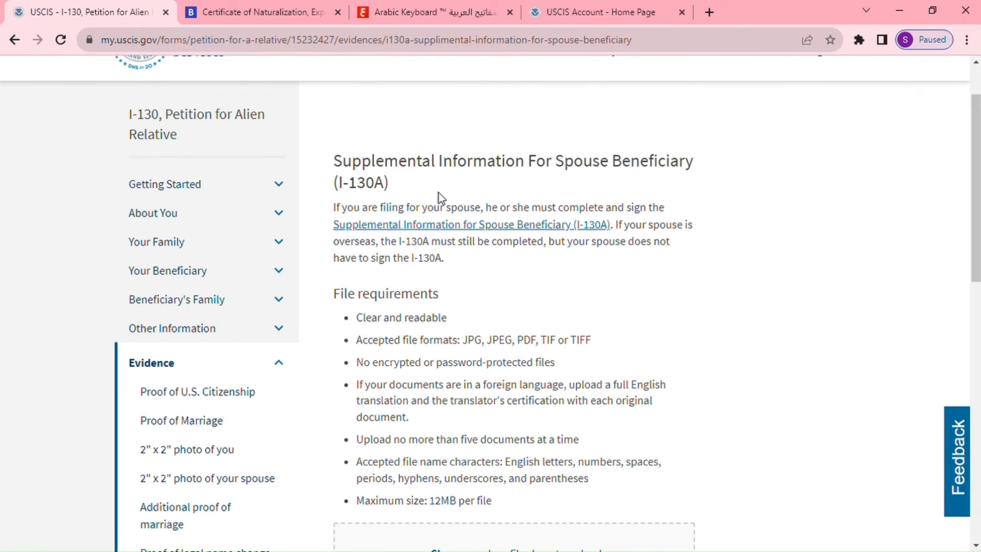
{"action": "scroll", "coordinate": [467, 230], "scroll_direction": "down", "scroll_amount": 7}
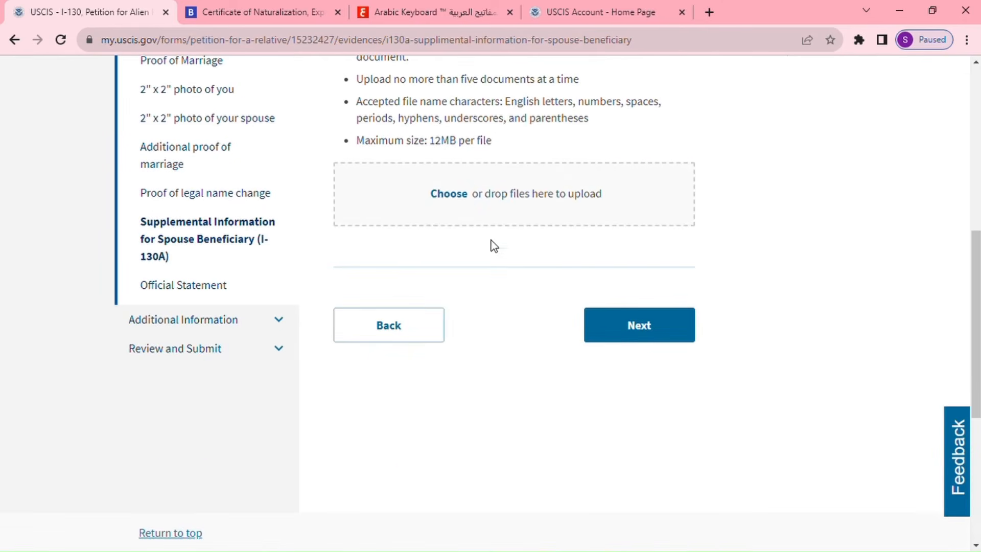
{"action": "left_click", "coordinate": [450, 194]}
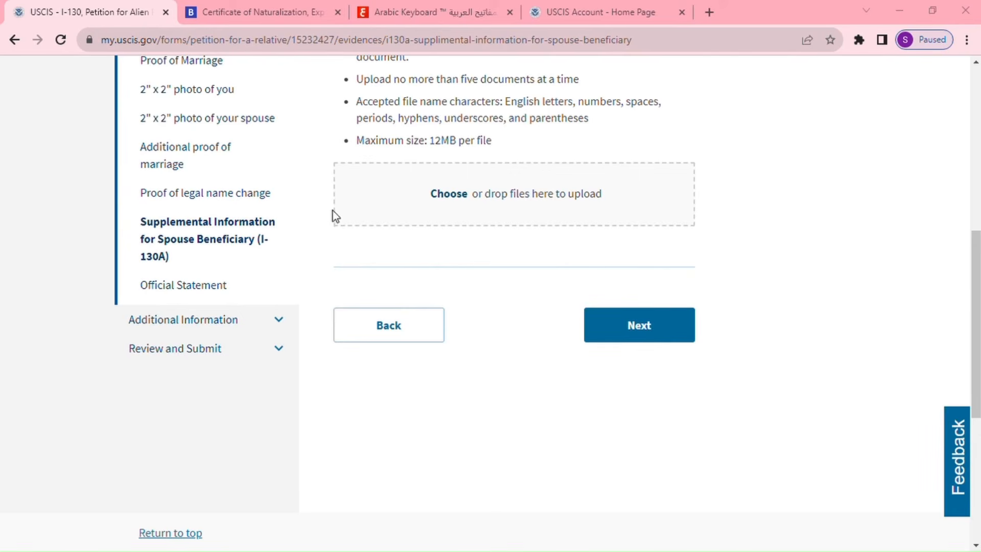
{"action": "left_click", "coordinate": [437, 354]}
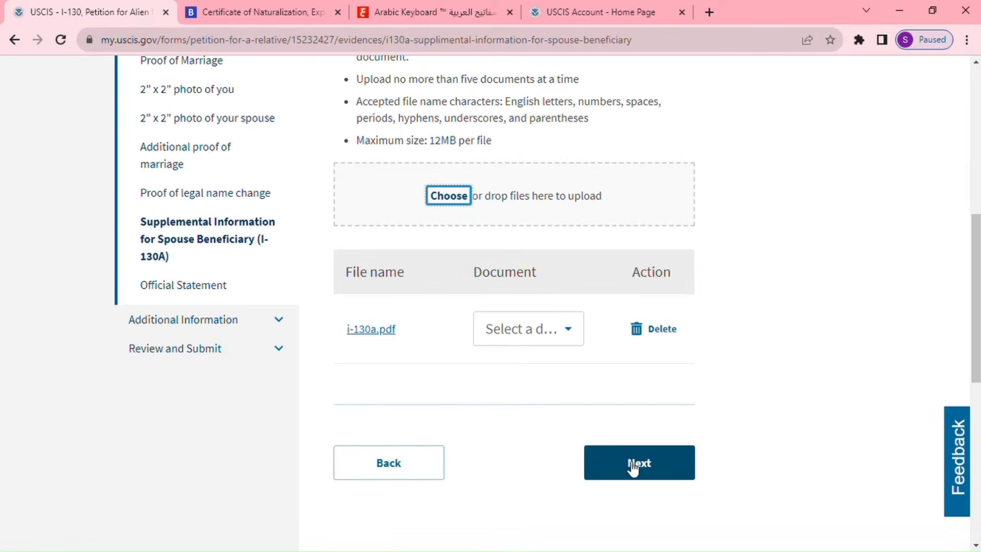
{"action": "left_click", "coordinate": [633, 462]}
{"action": "scroll", "coordinate": [553, 417], "scroll_direction": "down", "scroll_amount": 1}
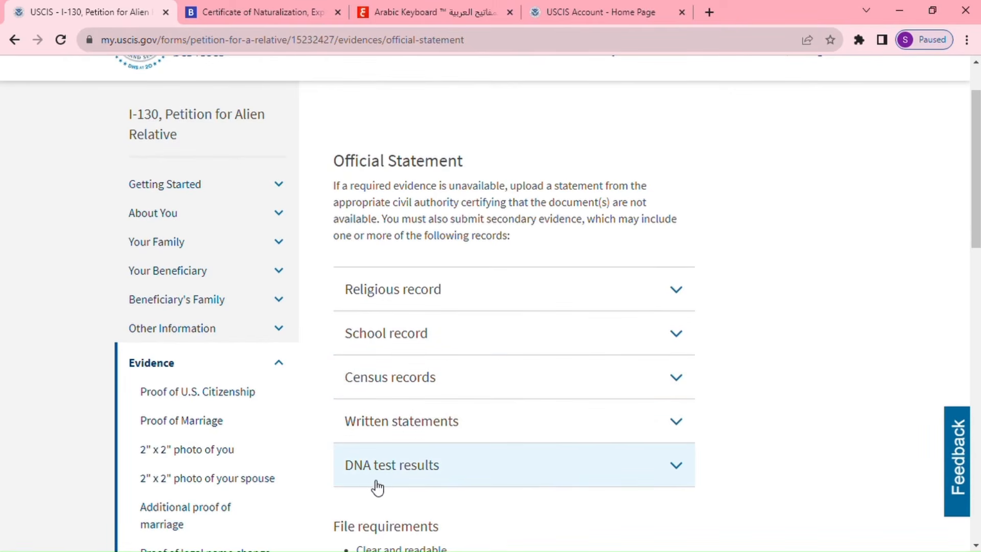
Skip the Official Statement upload, continuing past the evidence warning to Additional Information.
{"action": "scroll", "coordinate": [480, 452], "scroll_direction": "down", "scroll_amount": 3}
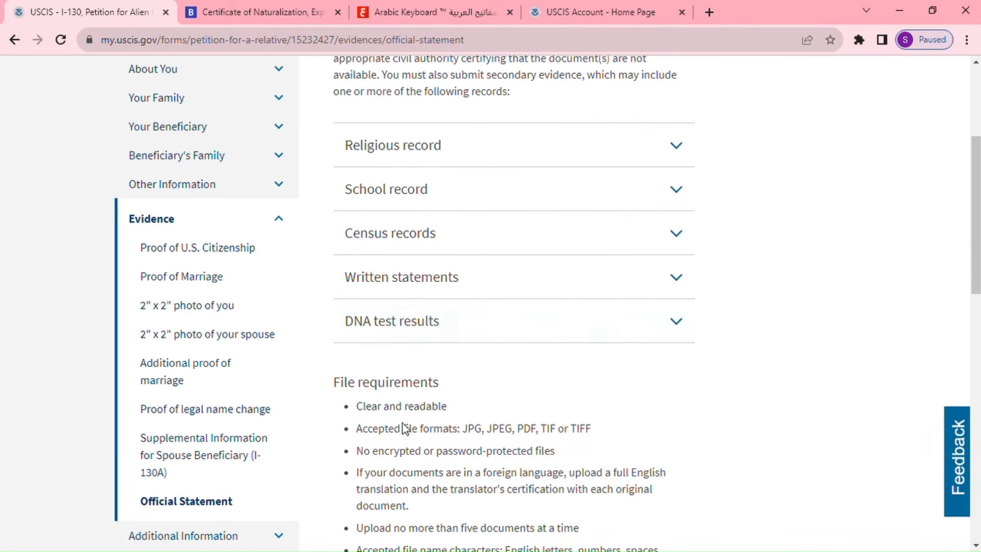
{"action": "scroll", "coordinate": [549, 342], "scroll_direction": "down", "scroll_amount": 5}
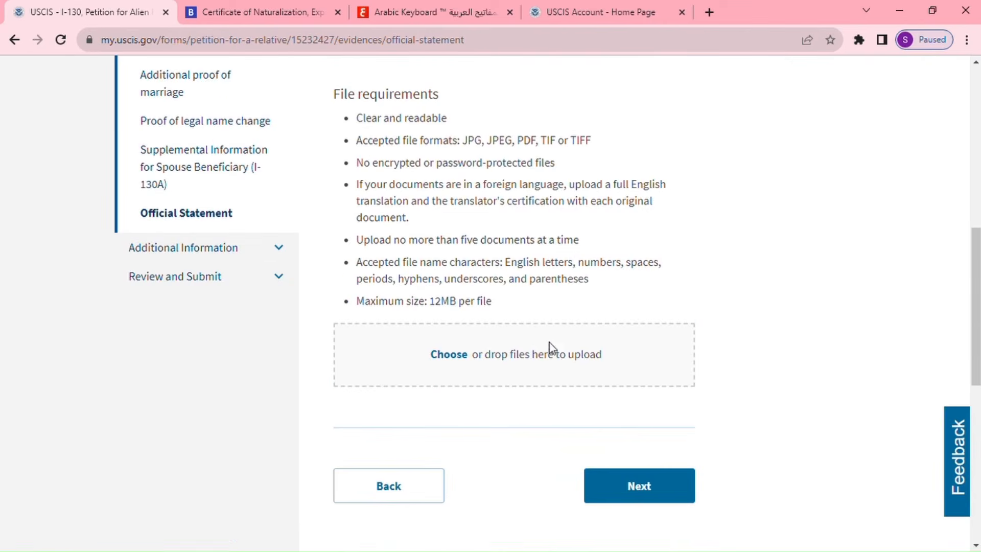
{"action": "scroll", "coordinate": [561, 358], "scroll_direction": "down", "scroll_amount": 3}
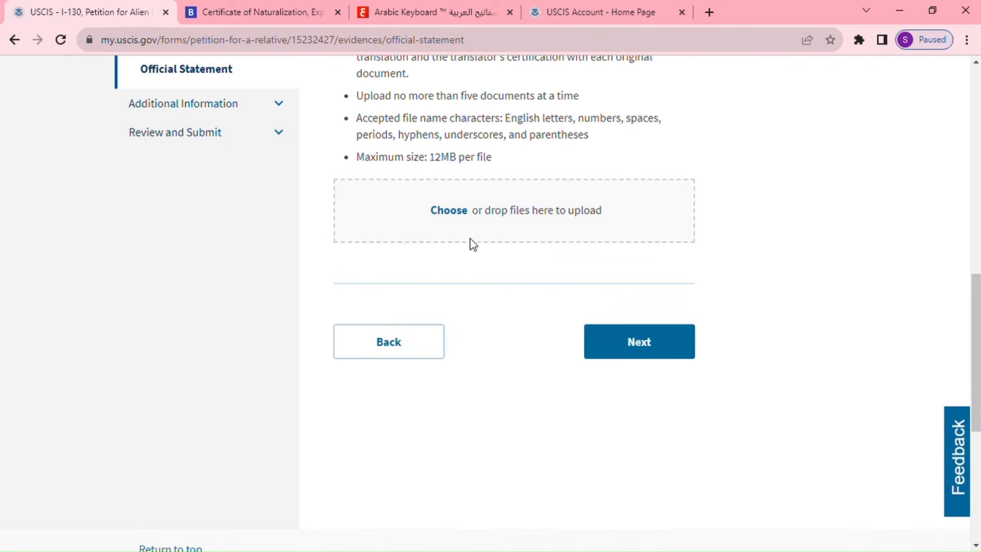
{"action": "left_click", "coordinate": [636, 350]}
{"action": "left_click", "coordinate": [639, 463]}
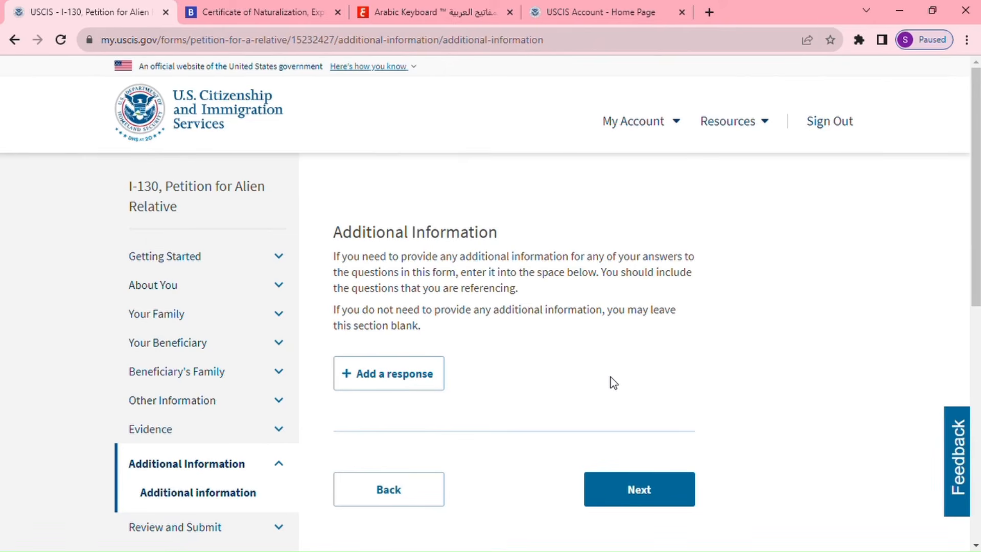
Proceed from an empty Additional Information page to the Review and Submit check page.
{"action": "left_click", "coordinate": [661, 488]}
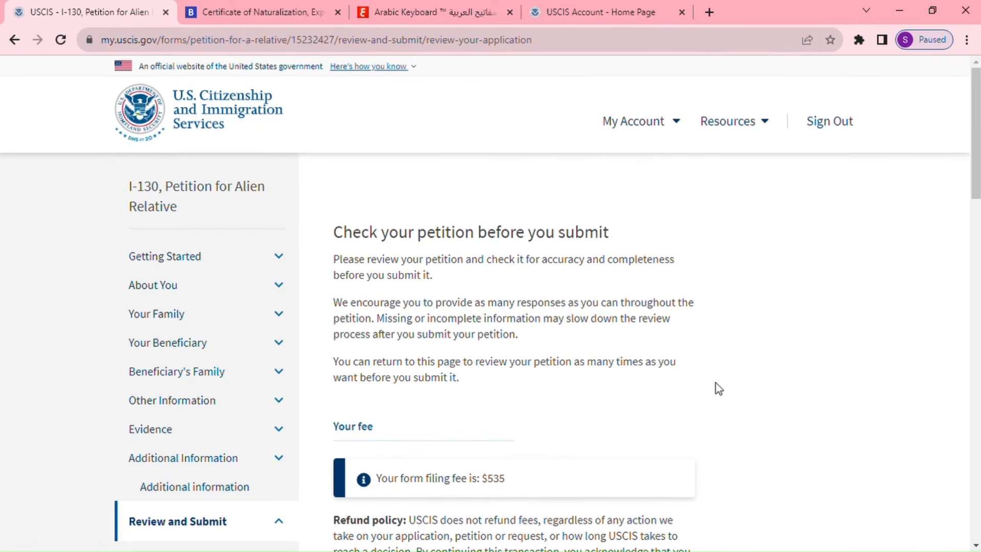
{"action": "scroll", "coordinate": [679, 332], "scroll_direction": "down", "scroll_amount": 1}
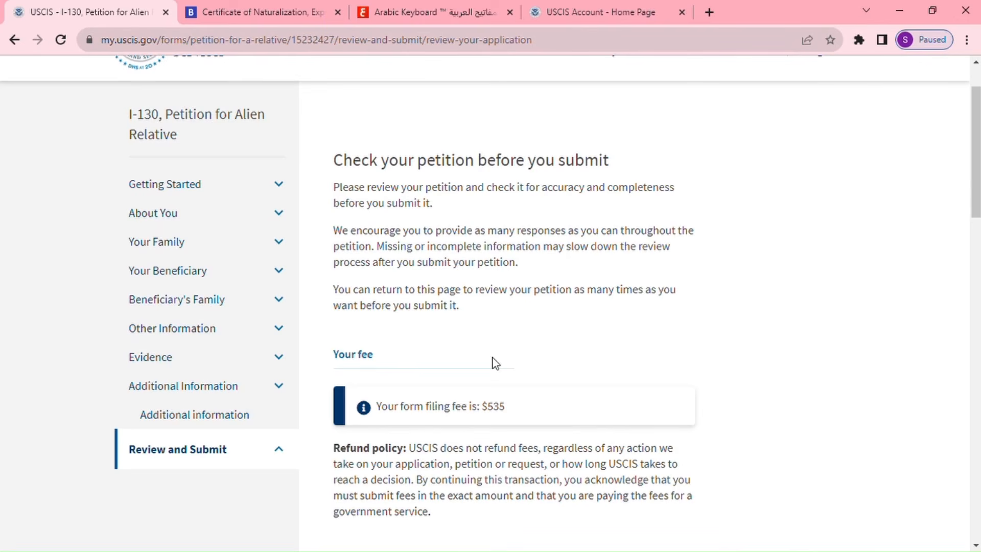
{"action": "scroll", "coordinate": [540, 344], "scroll_direction": "down", "scroll_amount": 1}
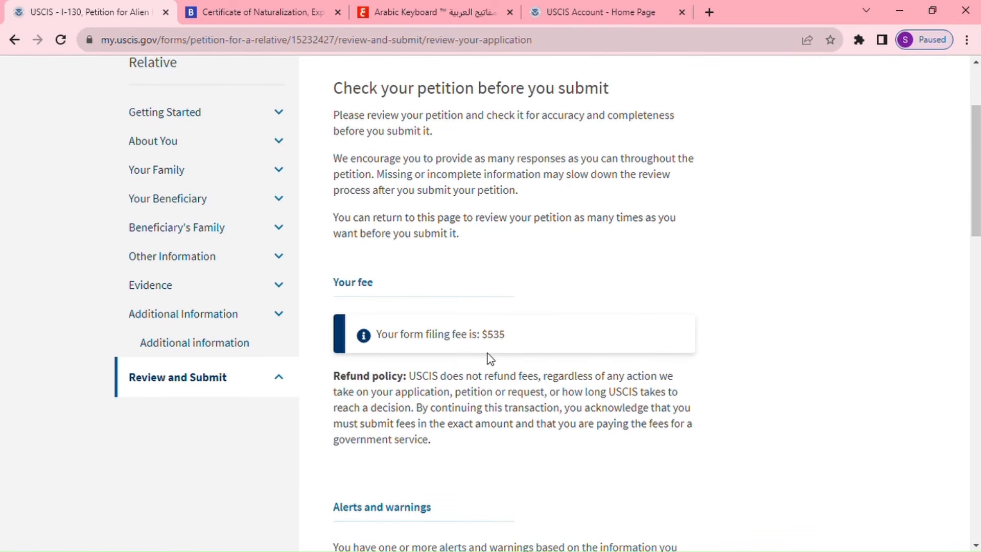
{"action": "scroll", "coordinate": [575, 367], "scroll_direction": "down", "scroll_amount": 2}
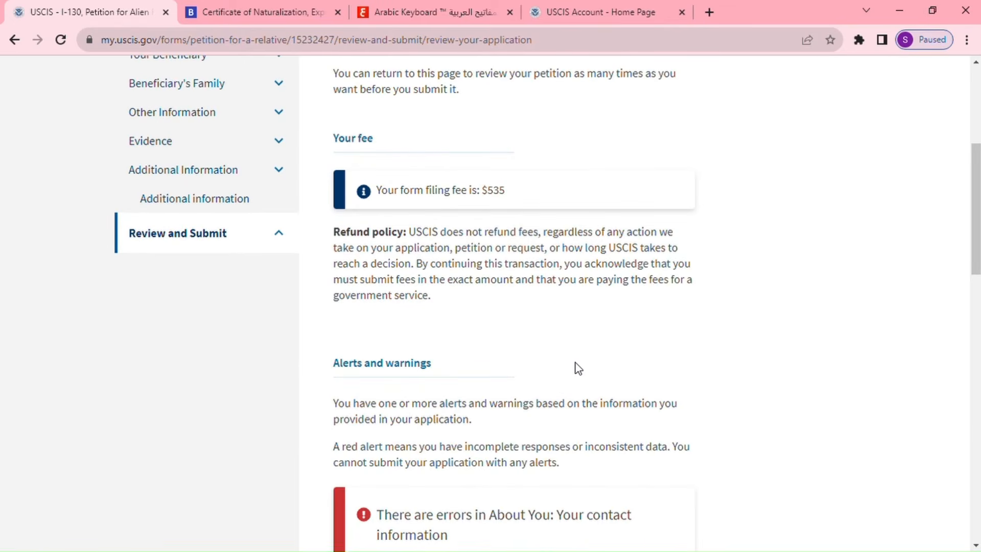
{"action": "scroll", "coordinate": [575, 357], "scroll_direction": "up", "scroll_amount": 1}
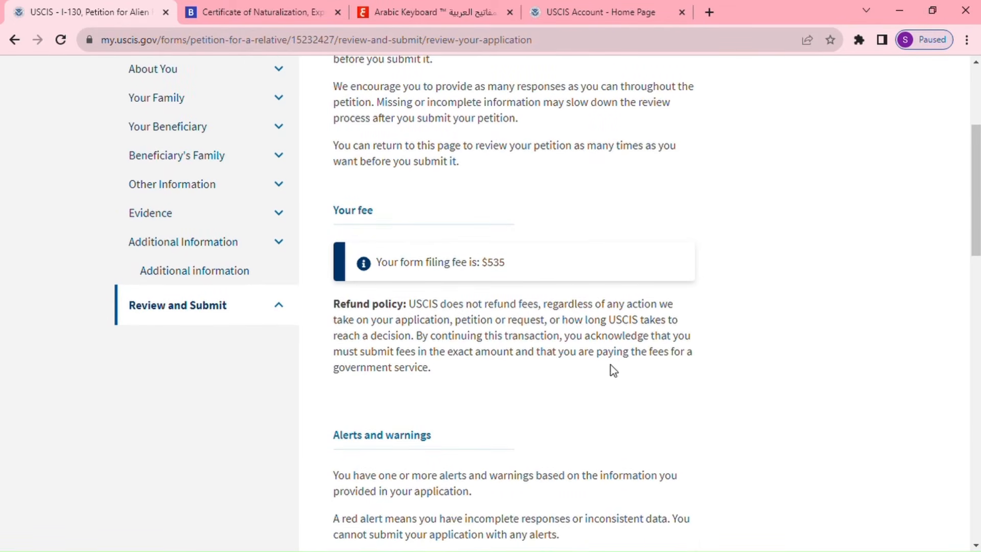
{"action": "scroll", "coordinate": [613, 369], "scroll_direction": "up", "scroll_amount": 1}
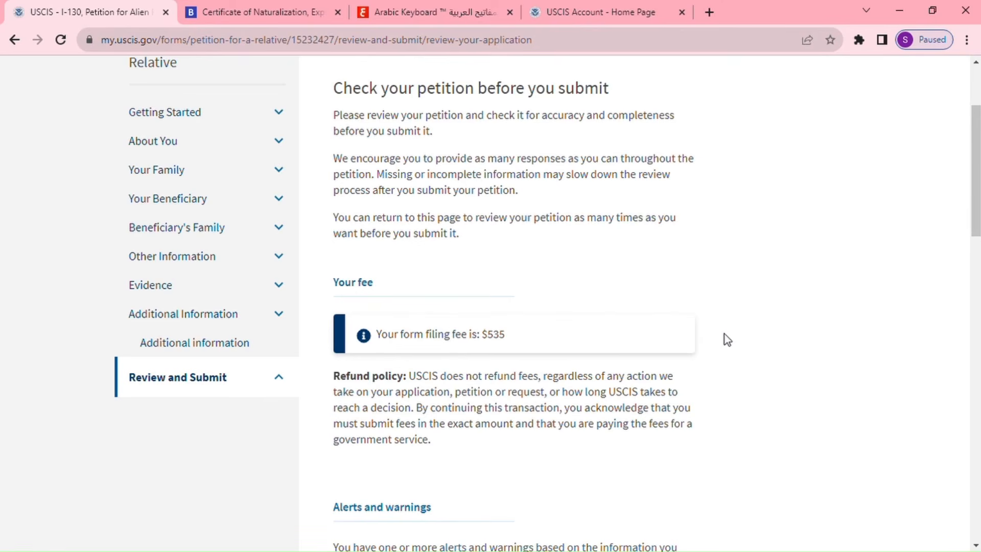
{"action": "scroll", "coordinate": [725, 337], "scroll_direction": "up", "scroll_amount": 1}
{"action": "scroll", "coordinate": [724, 344], "scroll_direction": "up", "scroll_amount": 1}
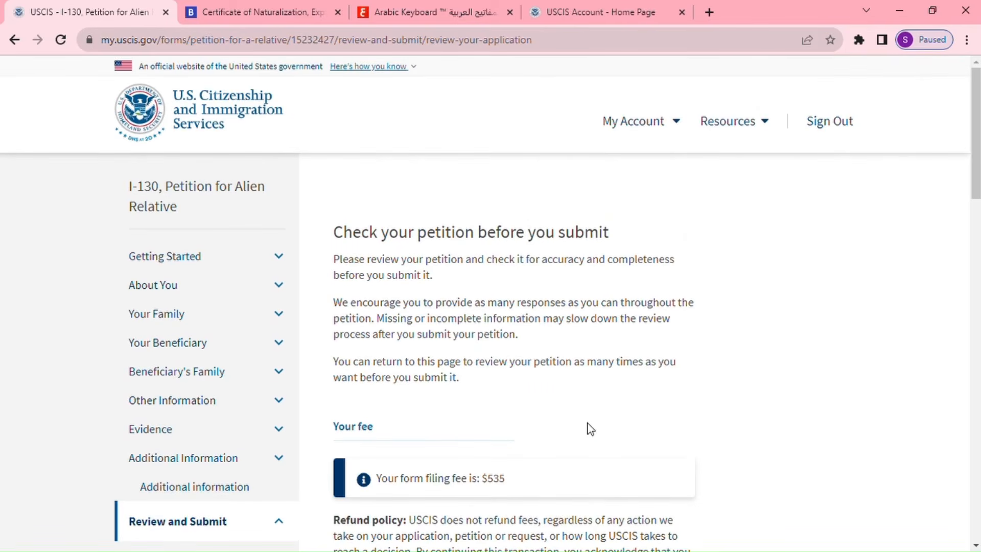